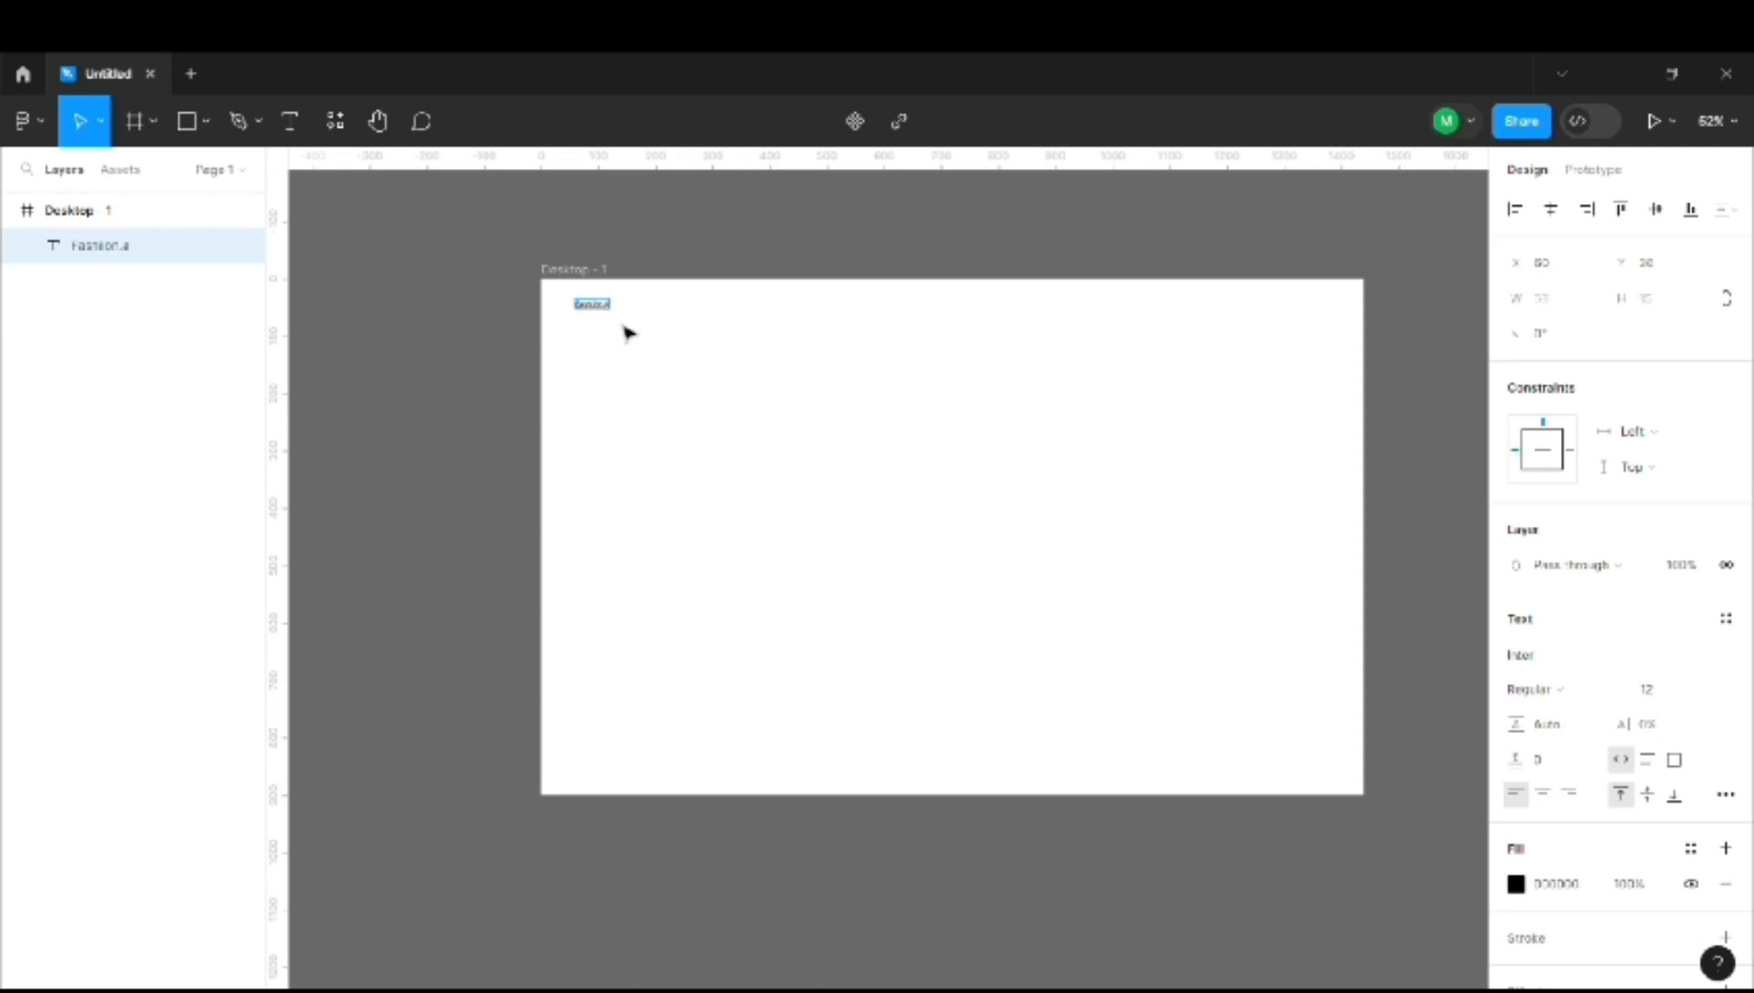
# Finish editing the Fashiion.ai text, increase its font size and set its weight to Bold.
pyautogui.press('Escape')
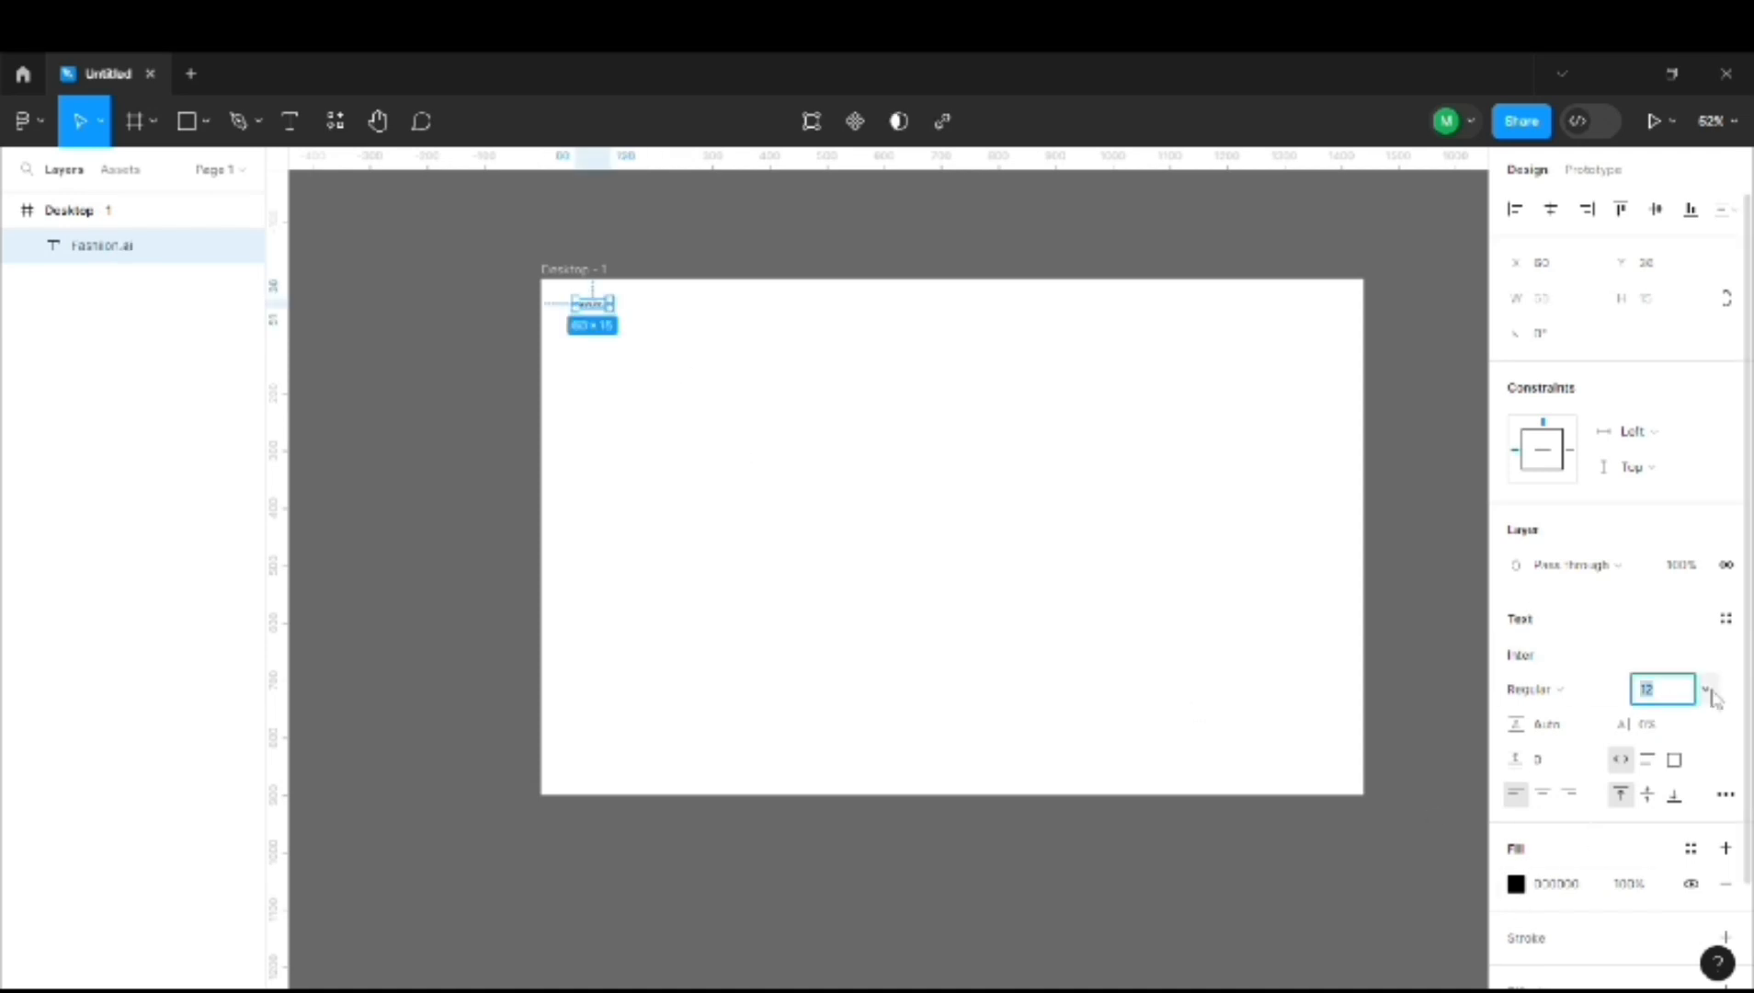
pyautogui.click(1703, 696)
pyautogui.click(1712, 726)
pyautogui.click(1704, 689)
pyautogui.click(1710, 756)
pyautogui.click(1534, 690)
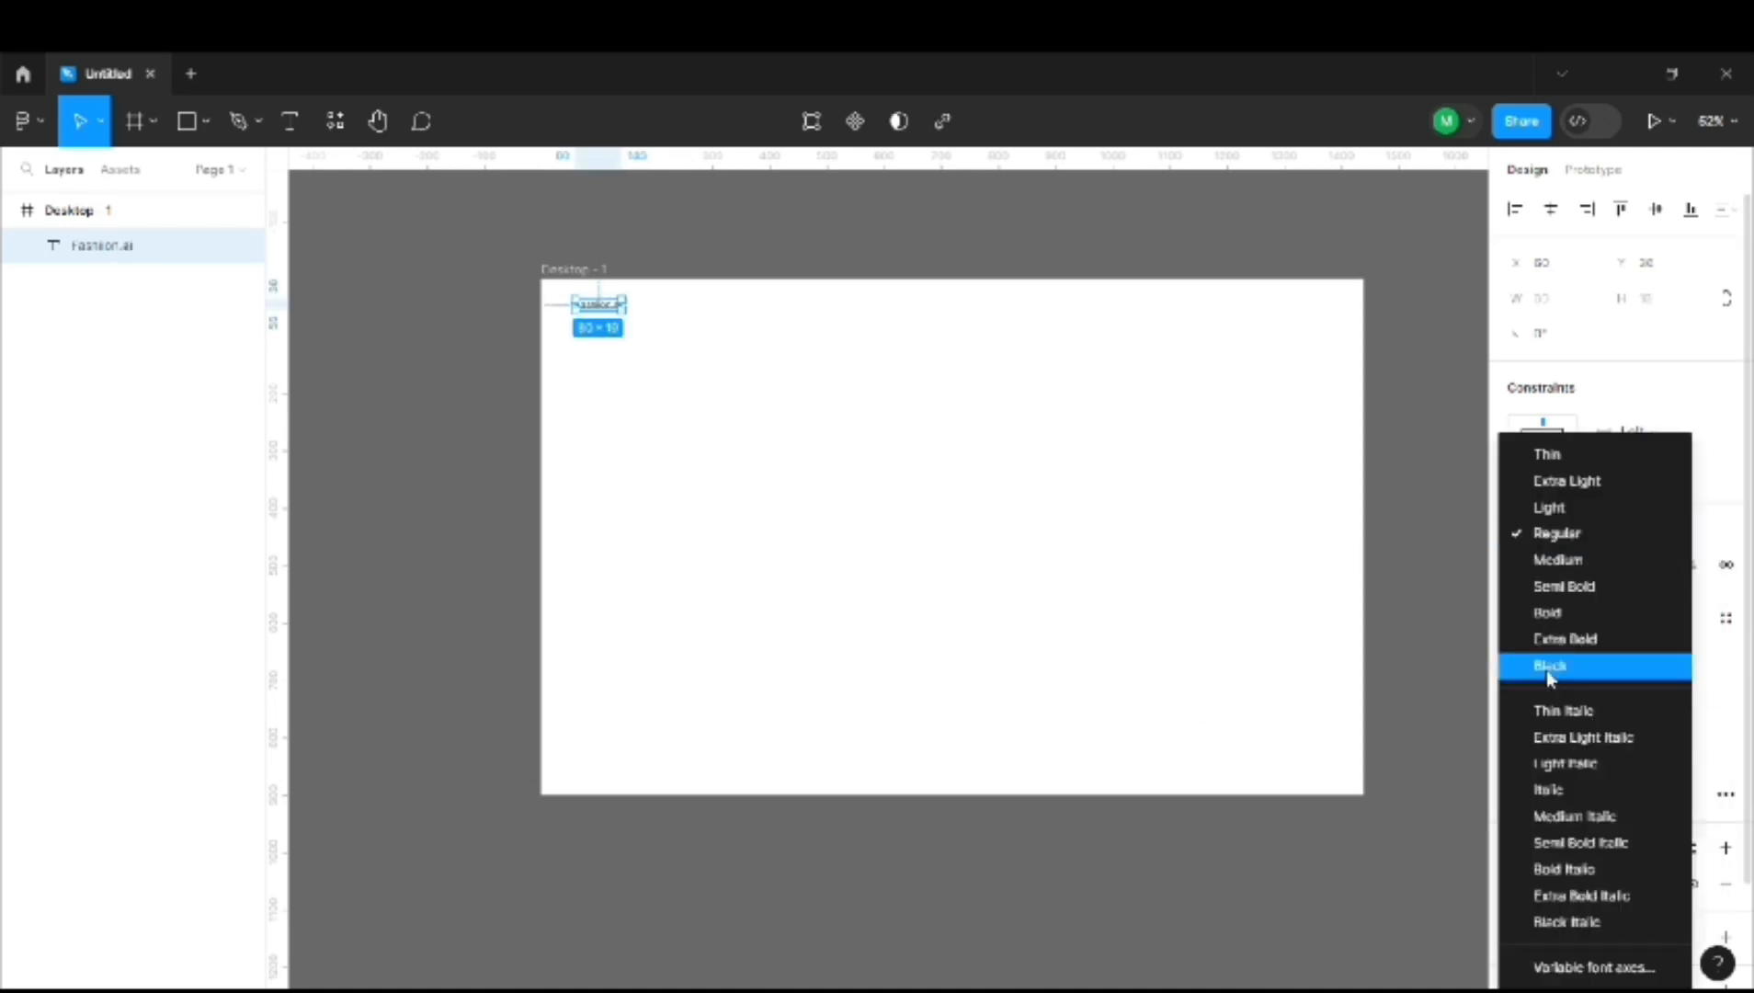
pyautogui.click(1590, 614)
pyautogui.click(829, 535)
pyautogui.scroll(4, 848, 533)
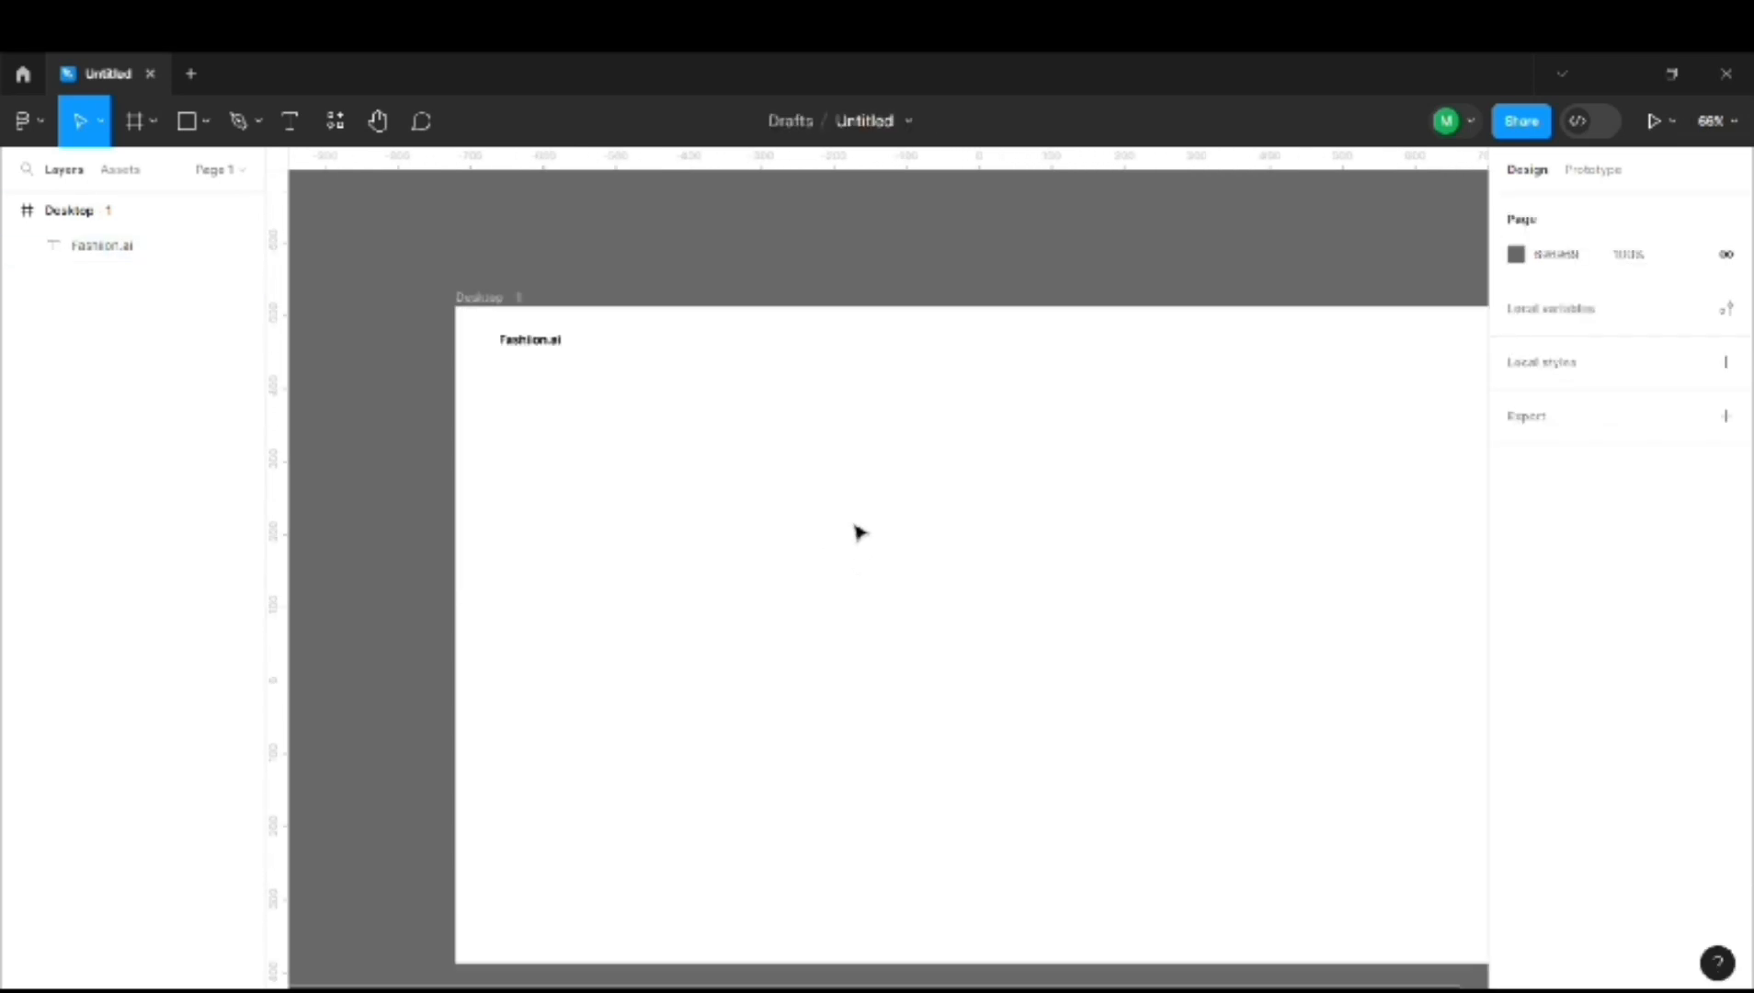
pyautogui.scroll(-3, 869, 548)
pyautogui.scroll(1, 873, 559)
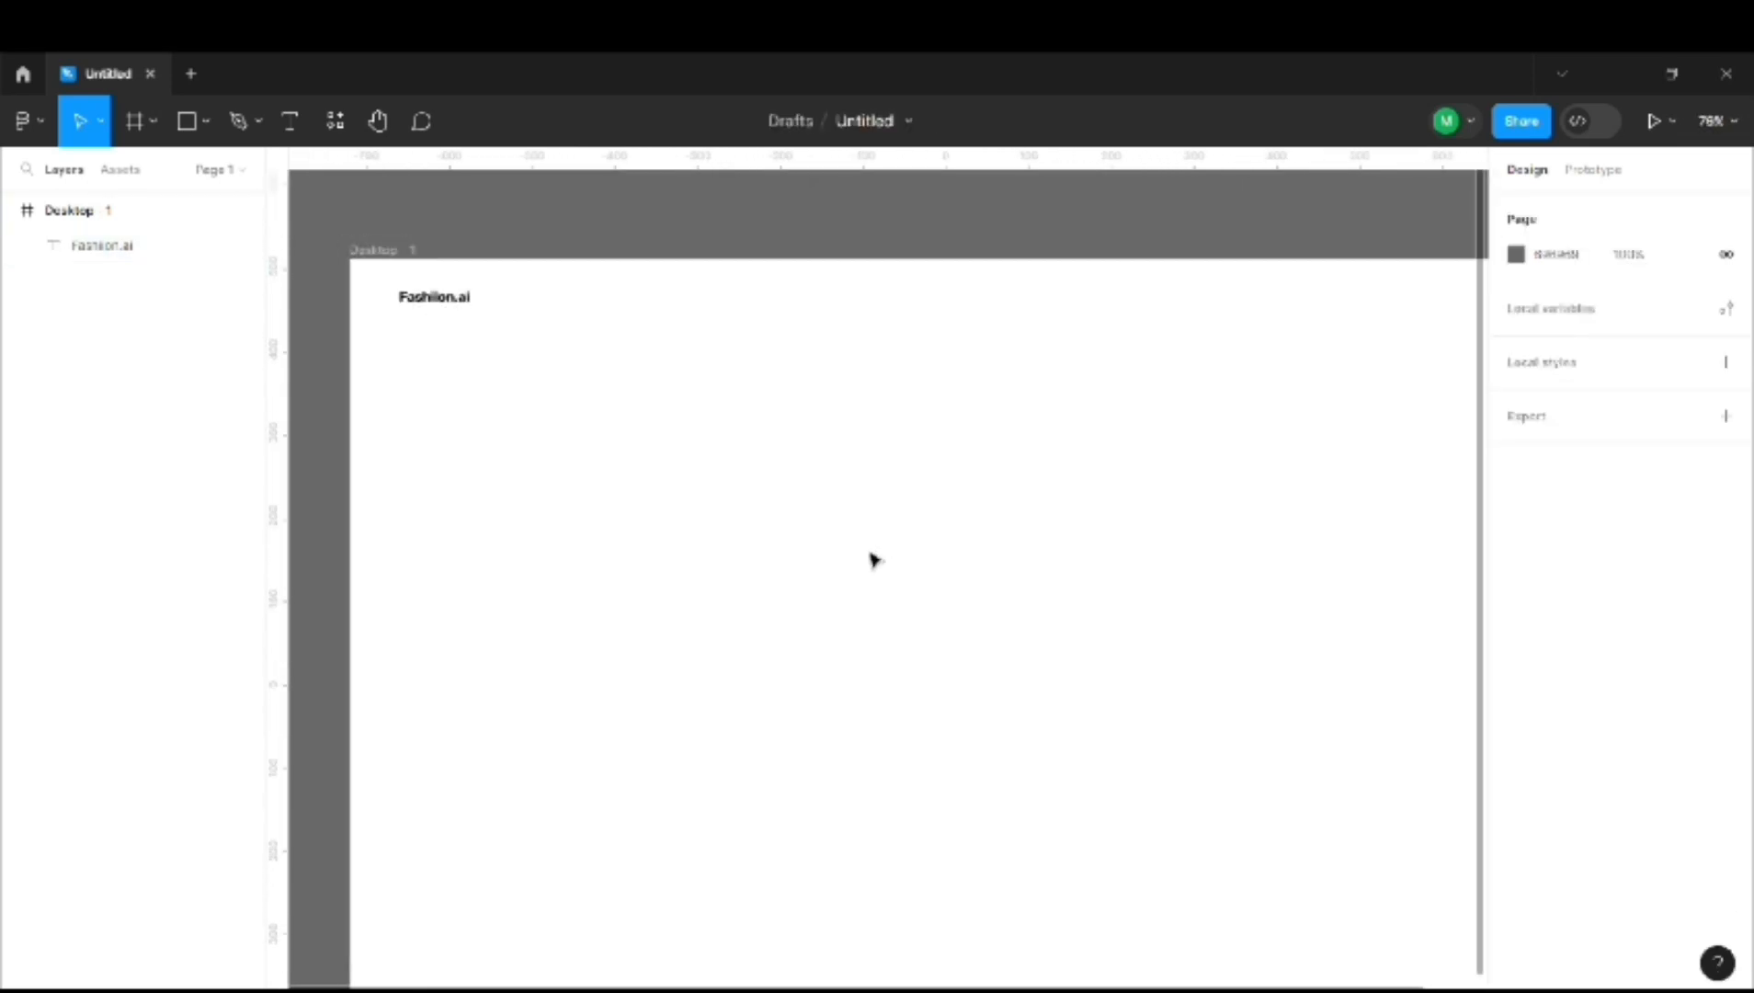
# Set the Fashiion.ai logo text to font size 24 and move it to X 100 near the frame's upper-left corner.
pyautogui.click(432, 296)
pyautogui.click(1703, 689)
pyautogui.click(1675, 768)
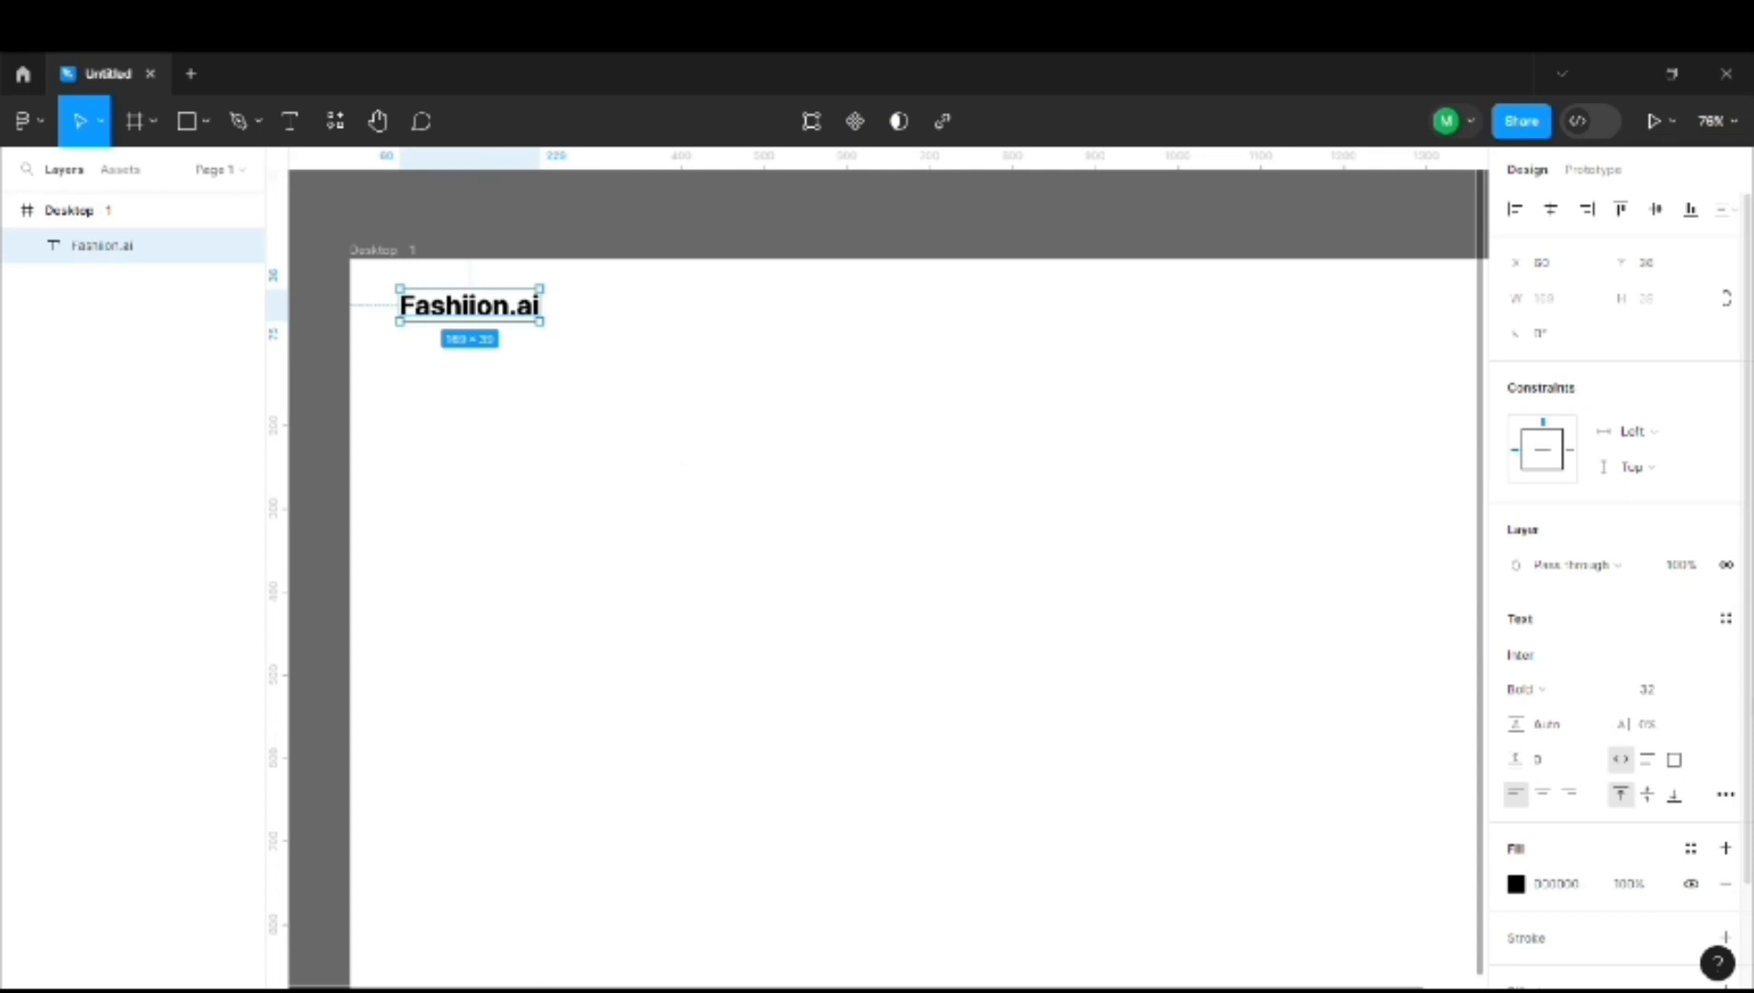
pyautogui.click(1704, 689)
pyautogui.click(1674, 634)
pyautogui.click(849, 536)
pyautogui.click(451, 307)
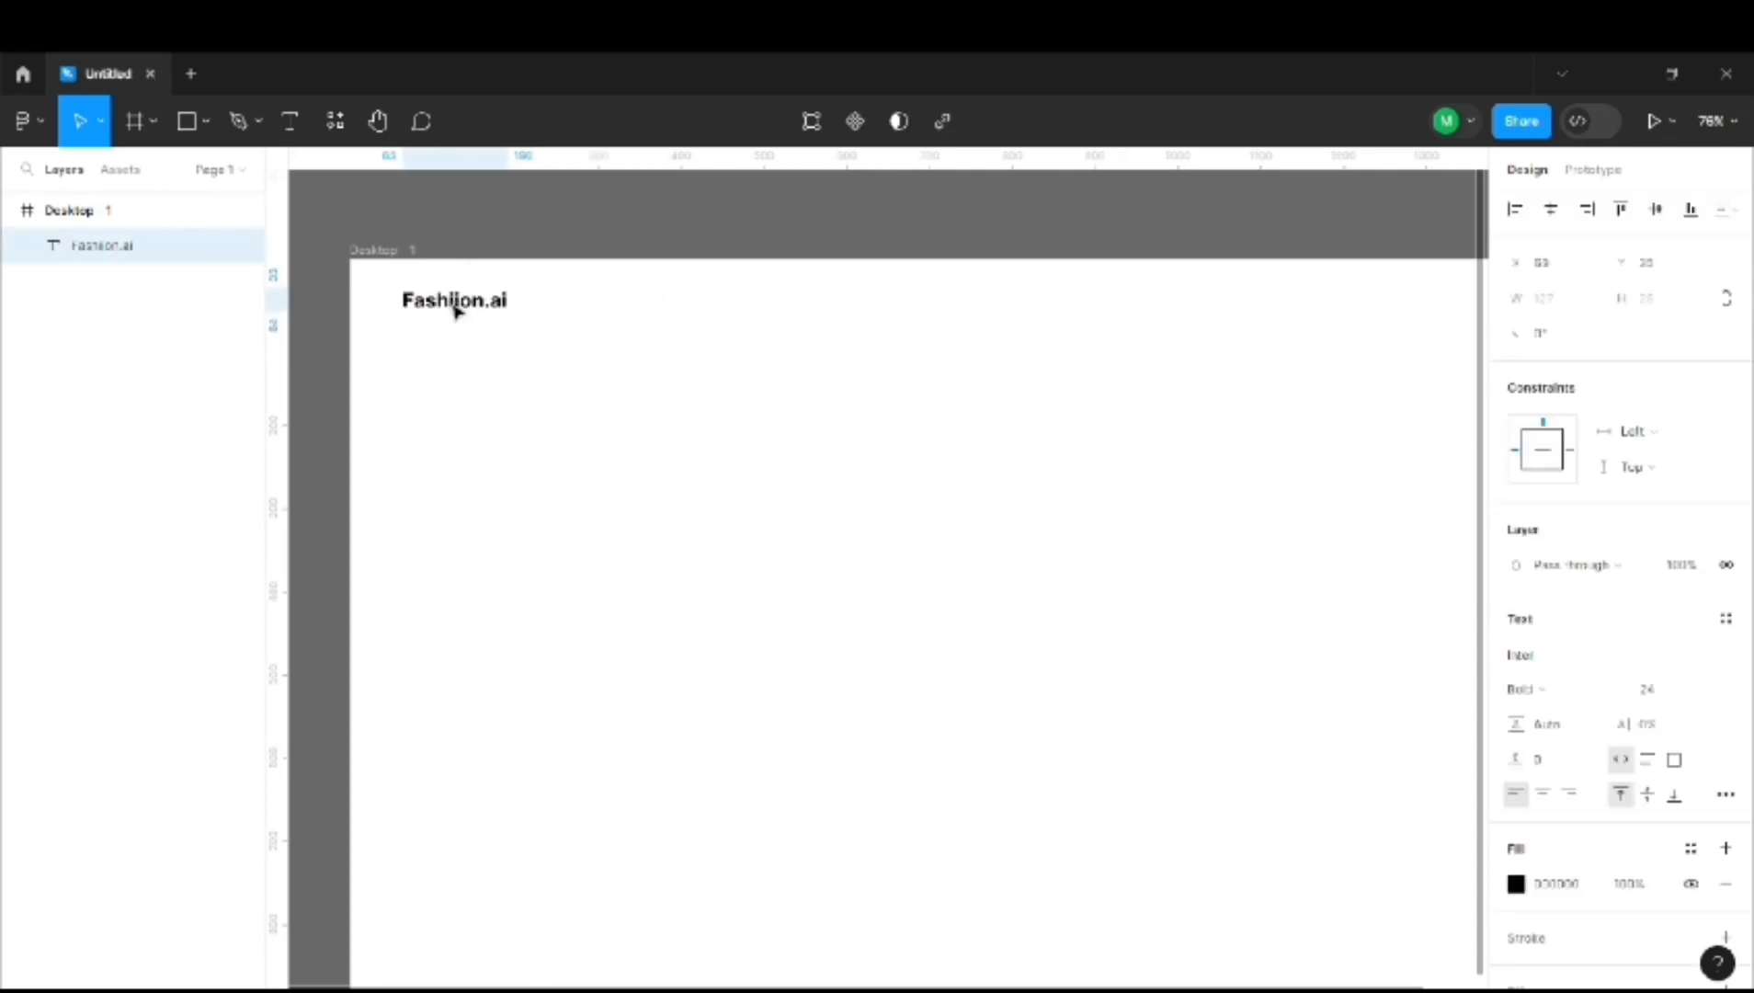
pyautogui.scroll(-2, 487, 313)
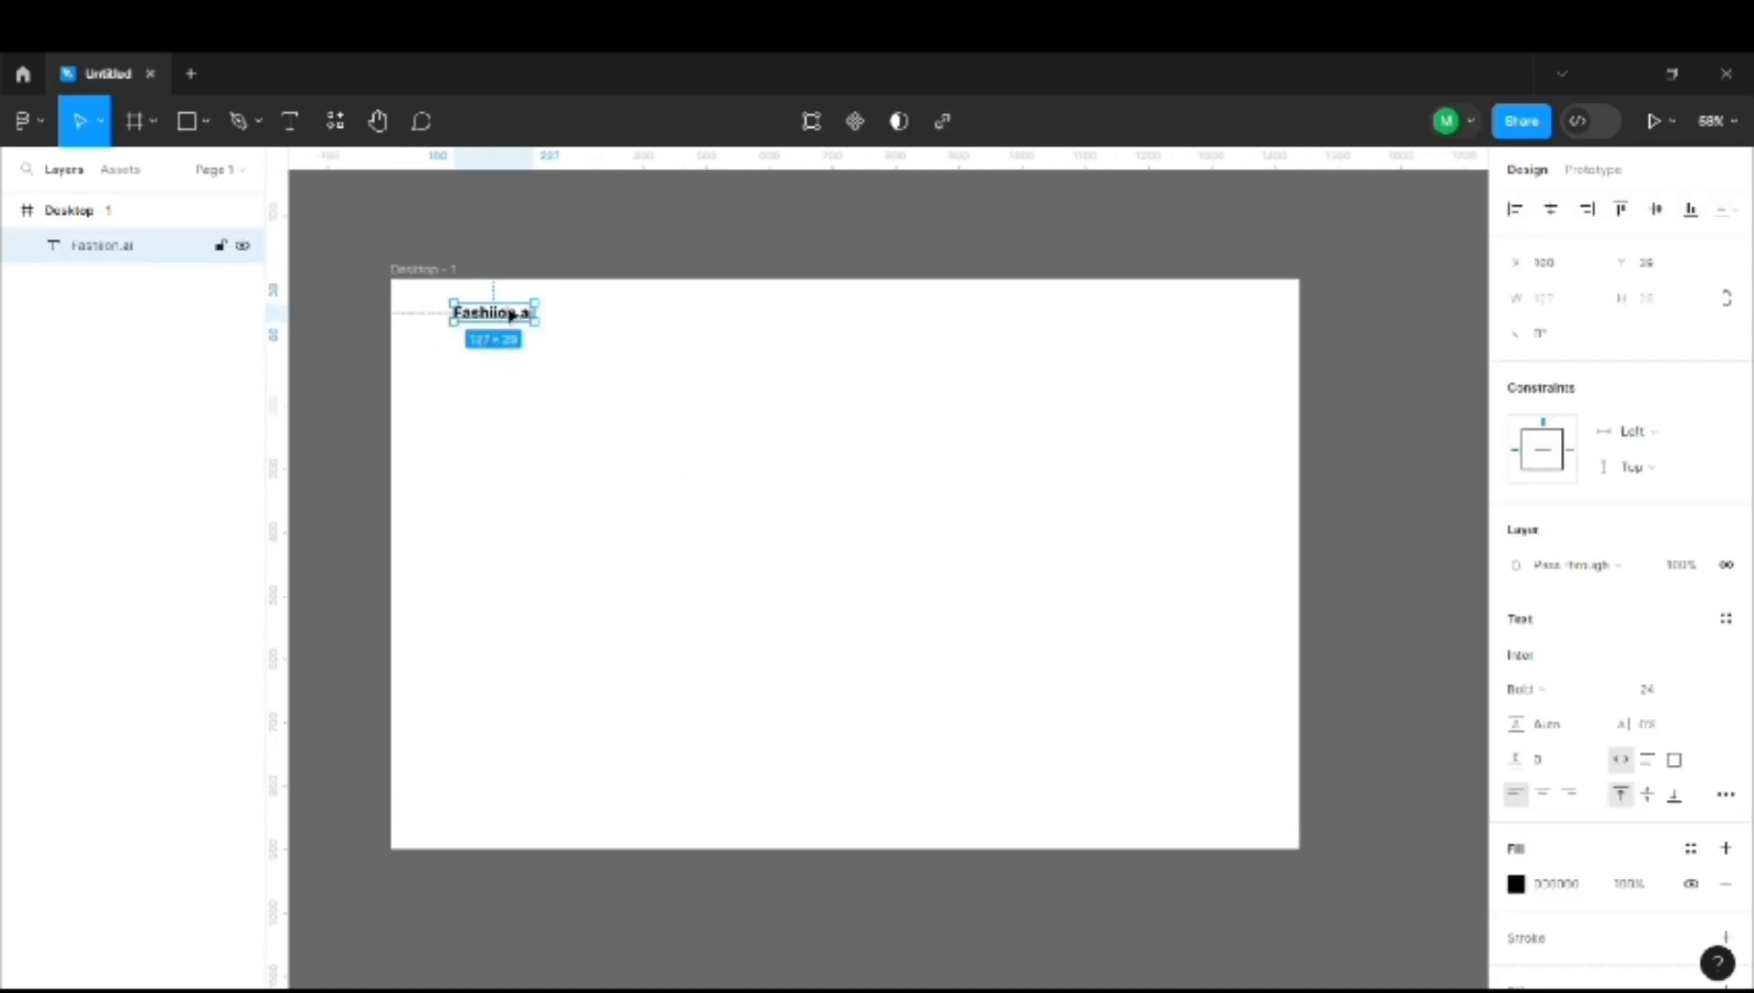
# Duplicate the logo text to its right at about X 334 and replace the copy's wording with "pricing".
pyautogui.keyDown('alt'); pyautogui.moveTo(501, 317); pyautogui.dragTo(657, 319); pyautogui.keyUp('alt')
pyautogui.doubleClick(656, 319)
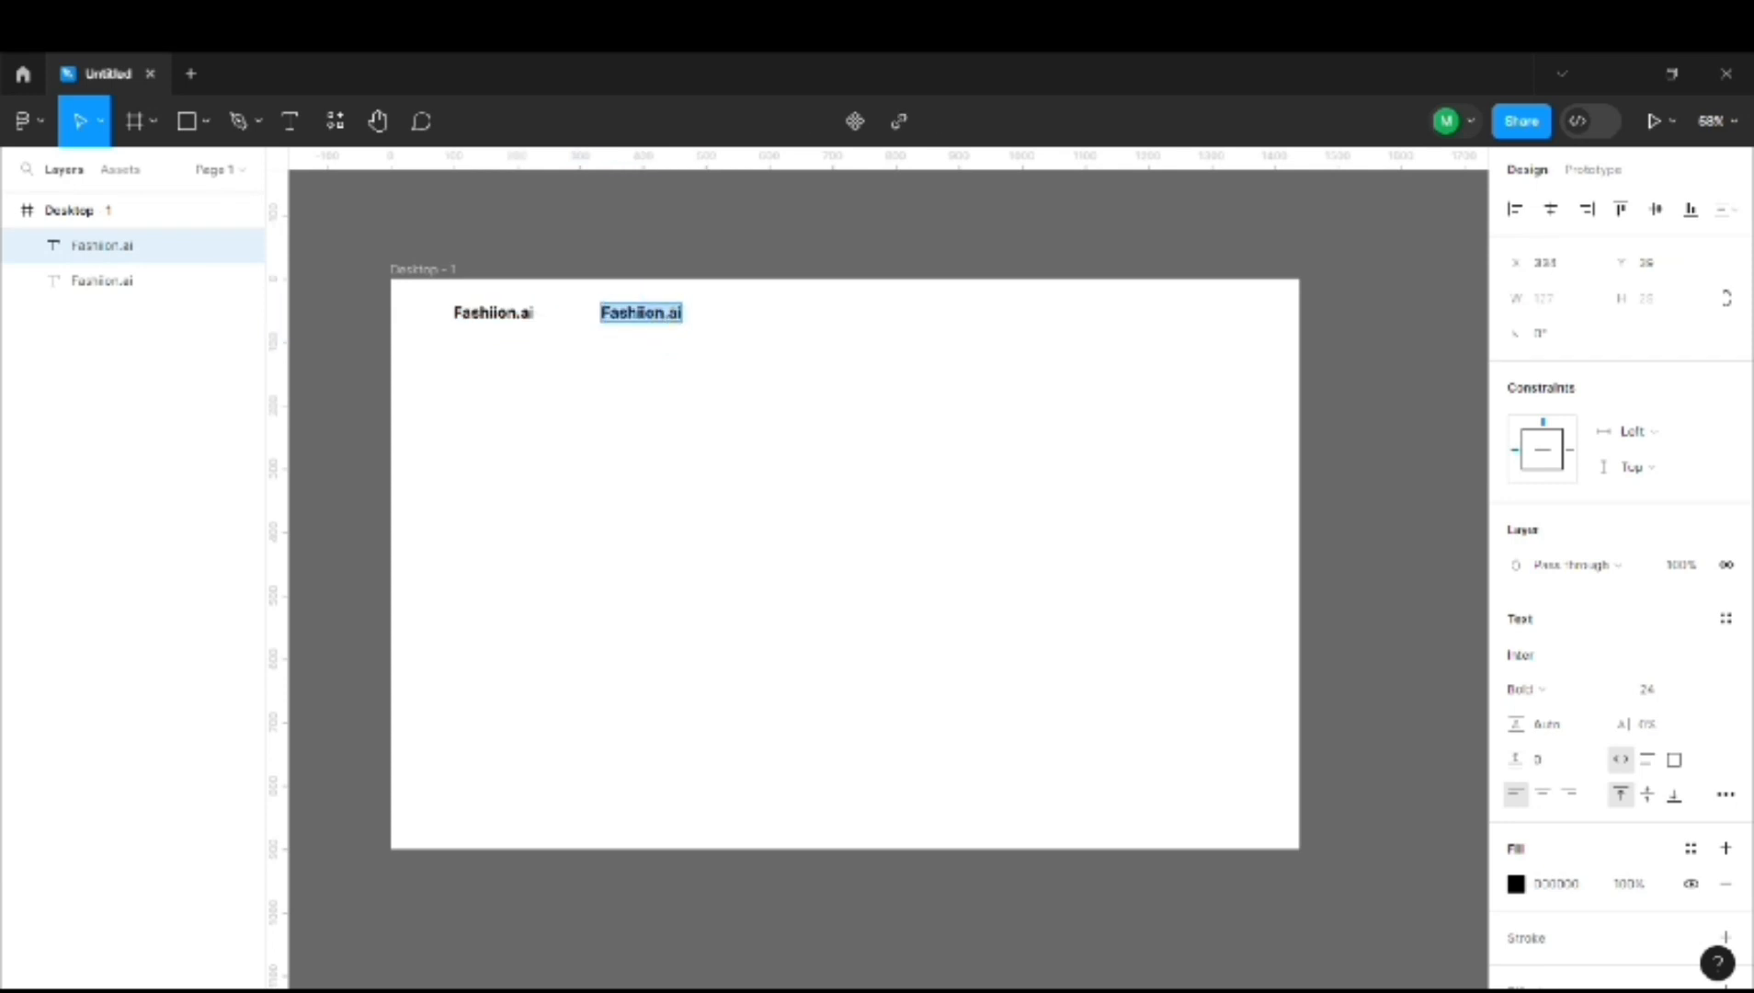
pyautogui.press('Right')
pyautogui.hotkey('ctrl', 'a')
pyautogui.write('p')
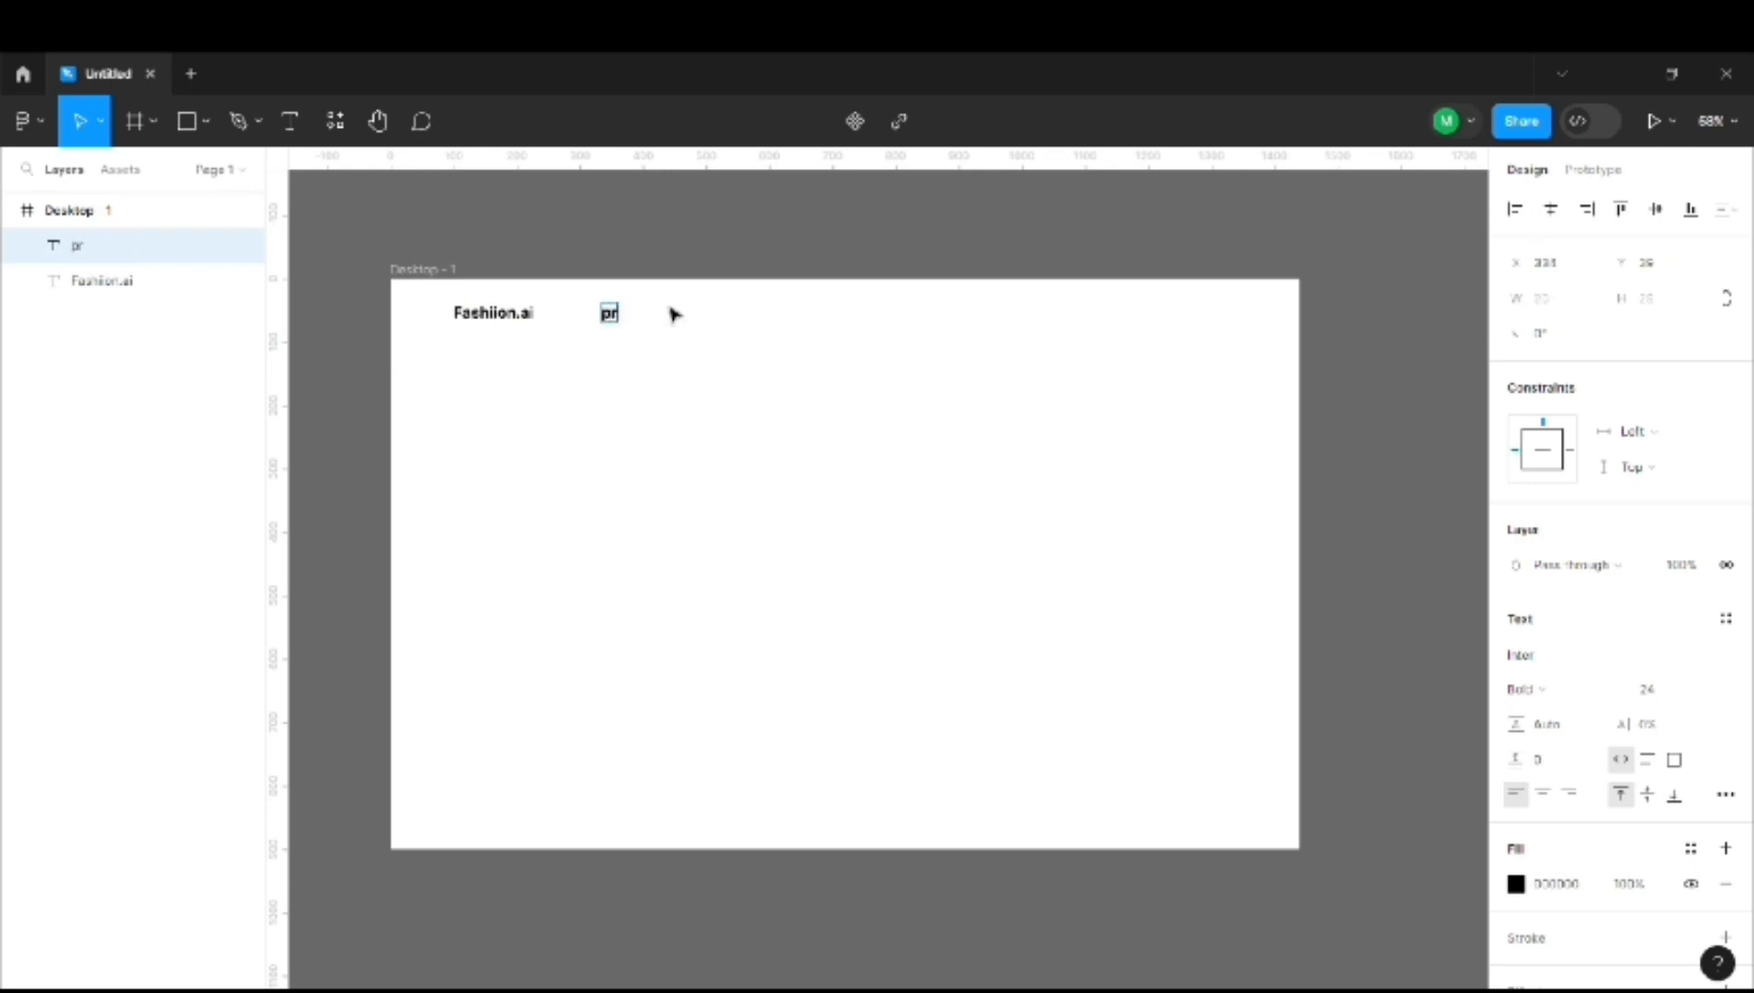
pyautogui.write('ricing')
pyautogui.hotkey('ctrl', 'a')
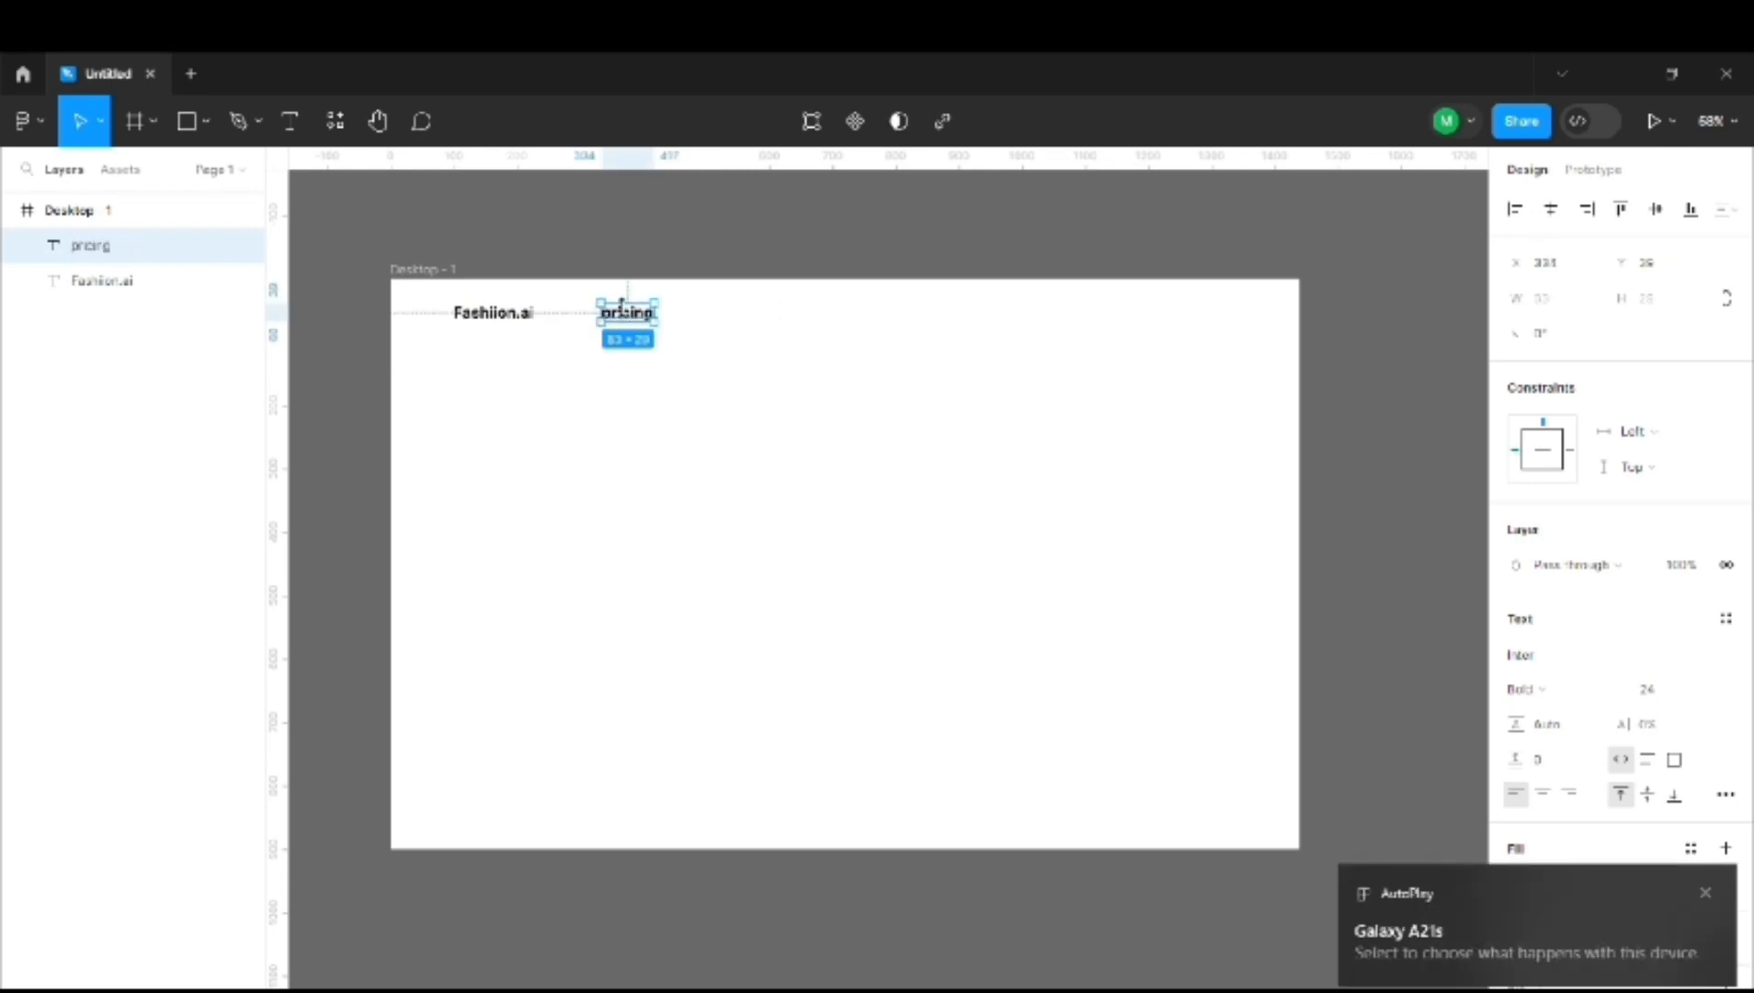
pyautogui.press('Escape')
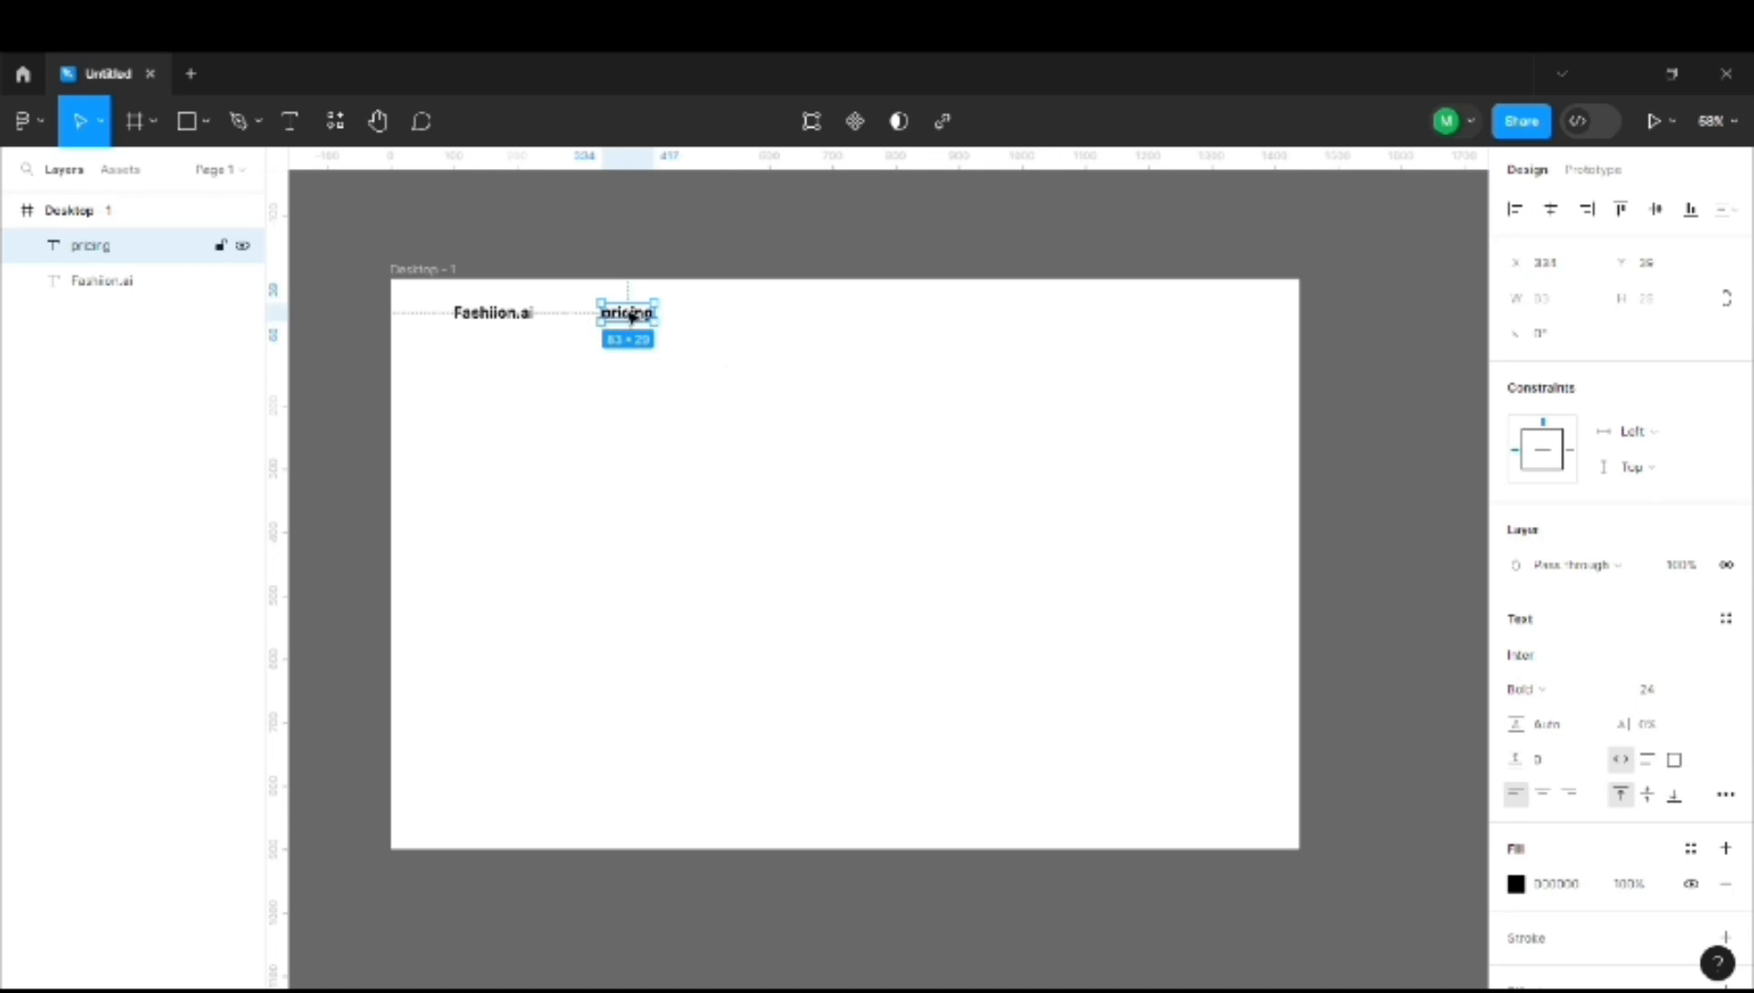
# Duplicate the "pricing" label to its right on the same line and change the copy's text to "product".
pyautogui.keyDown('alt'); pyautogui.moveTo(608, 313); pyautogui.dragTo(733, 318); pyautogui.keyUp('alt')
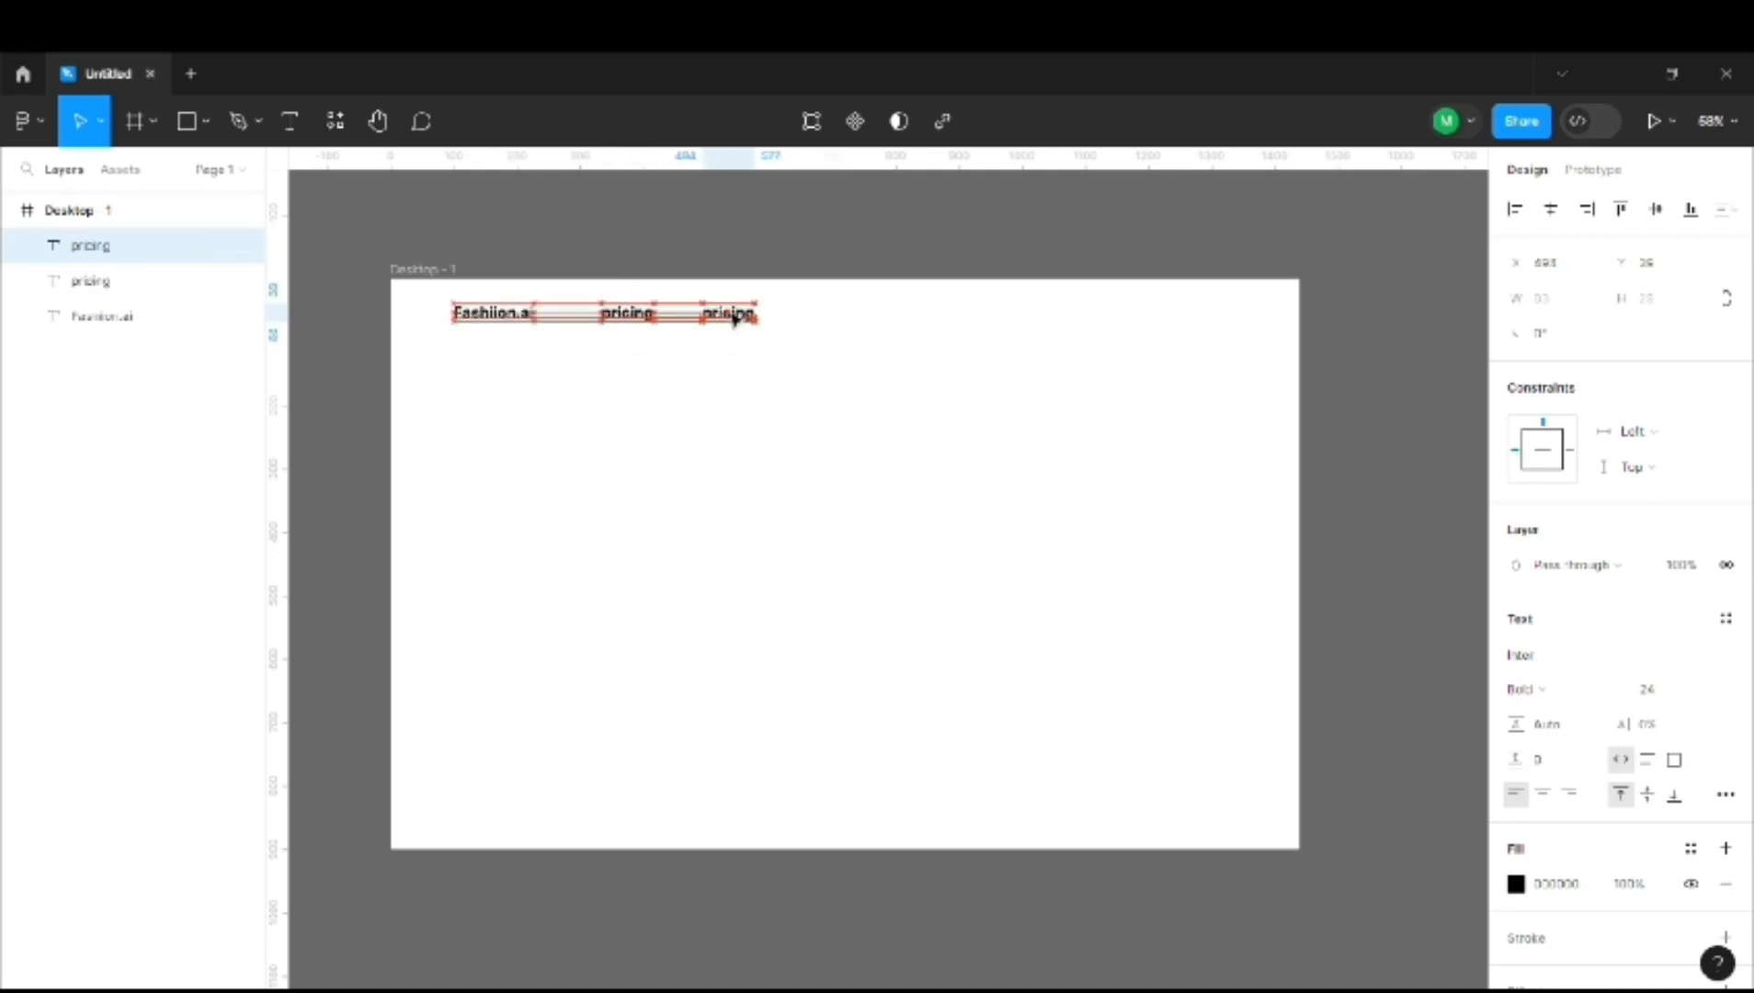
pyautogui.doubleClick(735, 311)
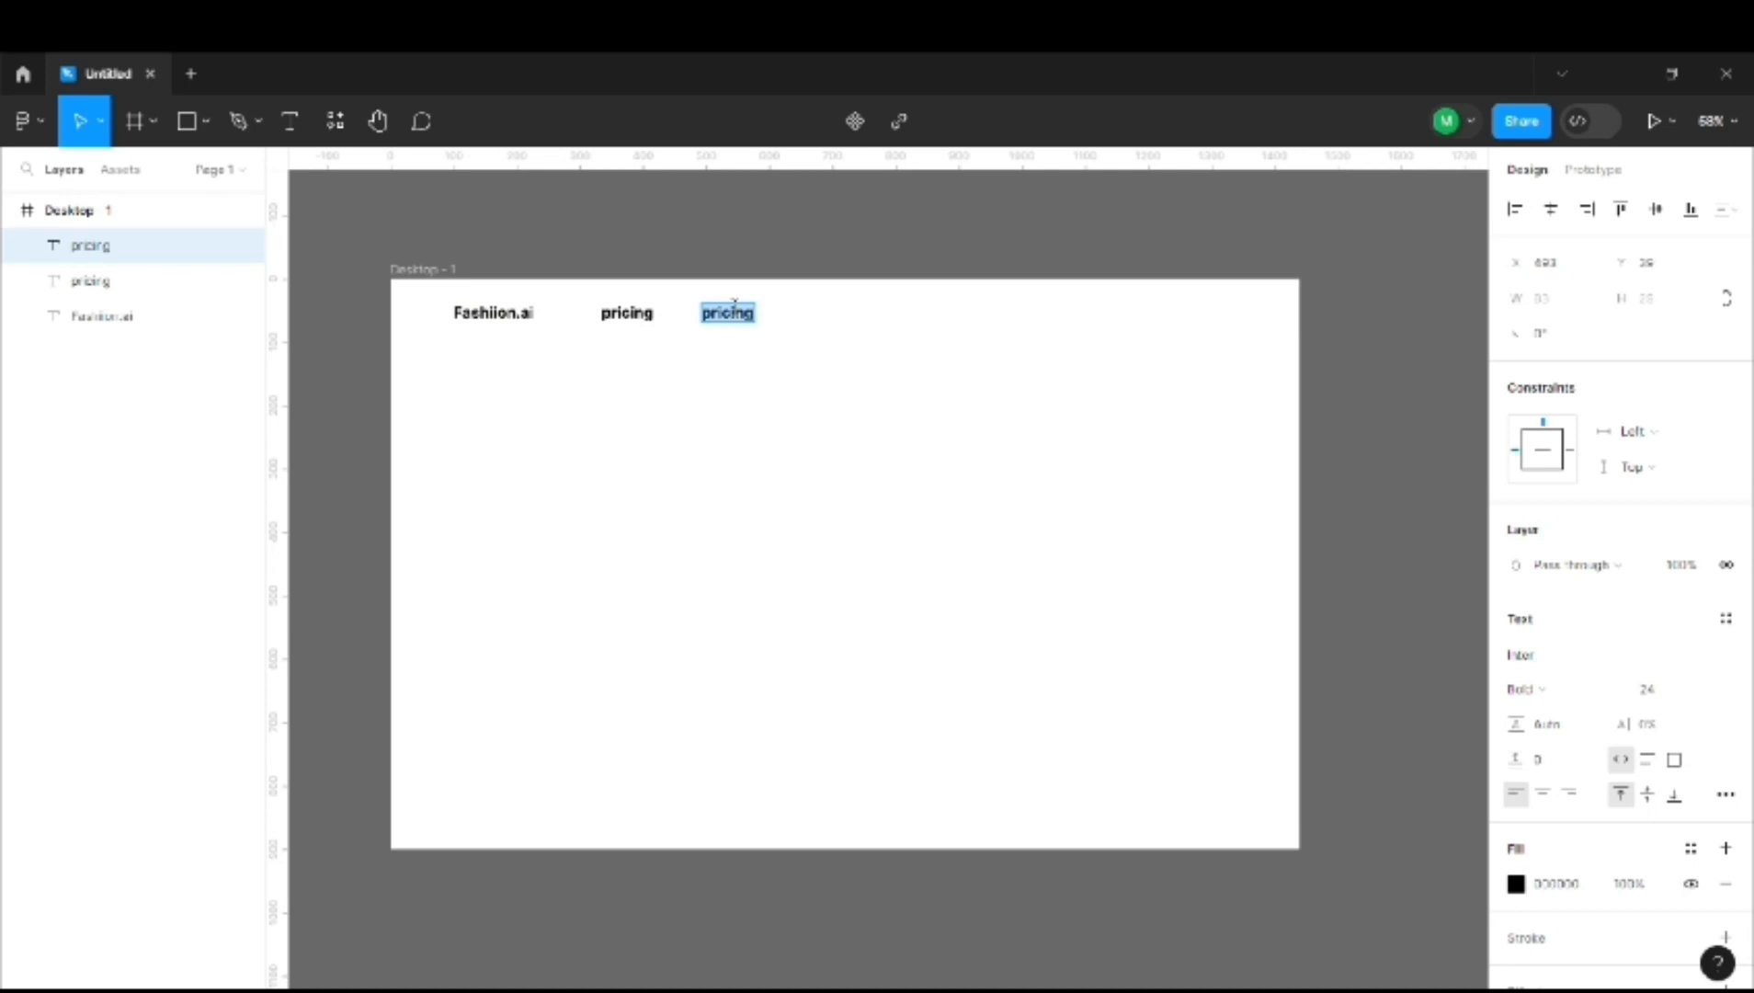
pyautogui.write('product')
pyautogui.press('Escape')
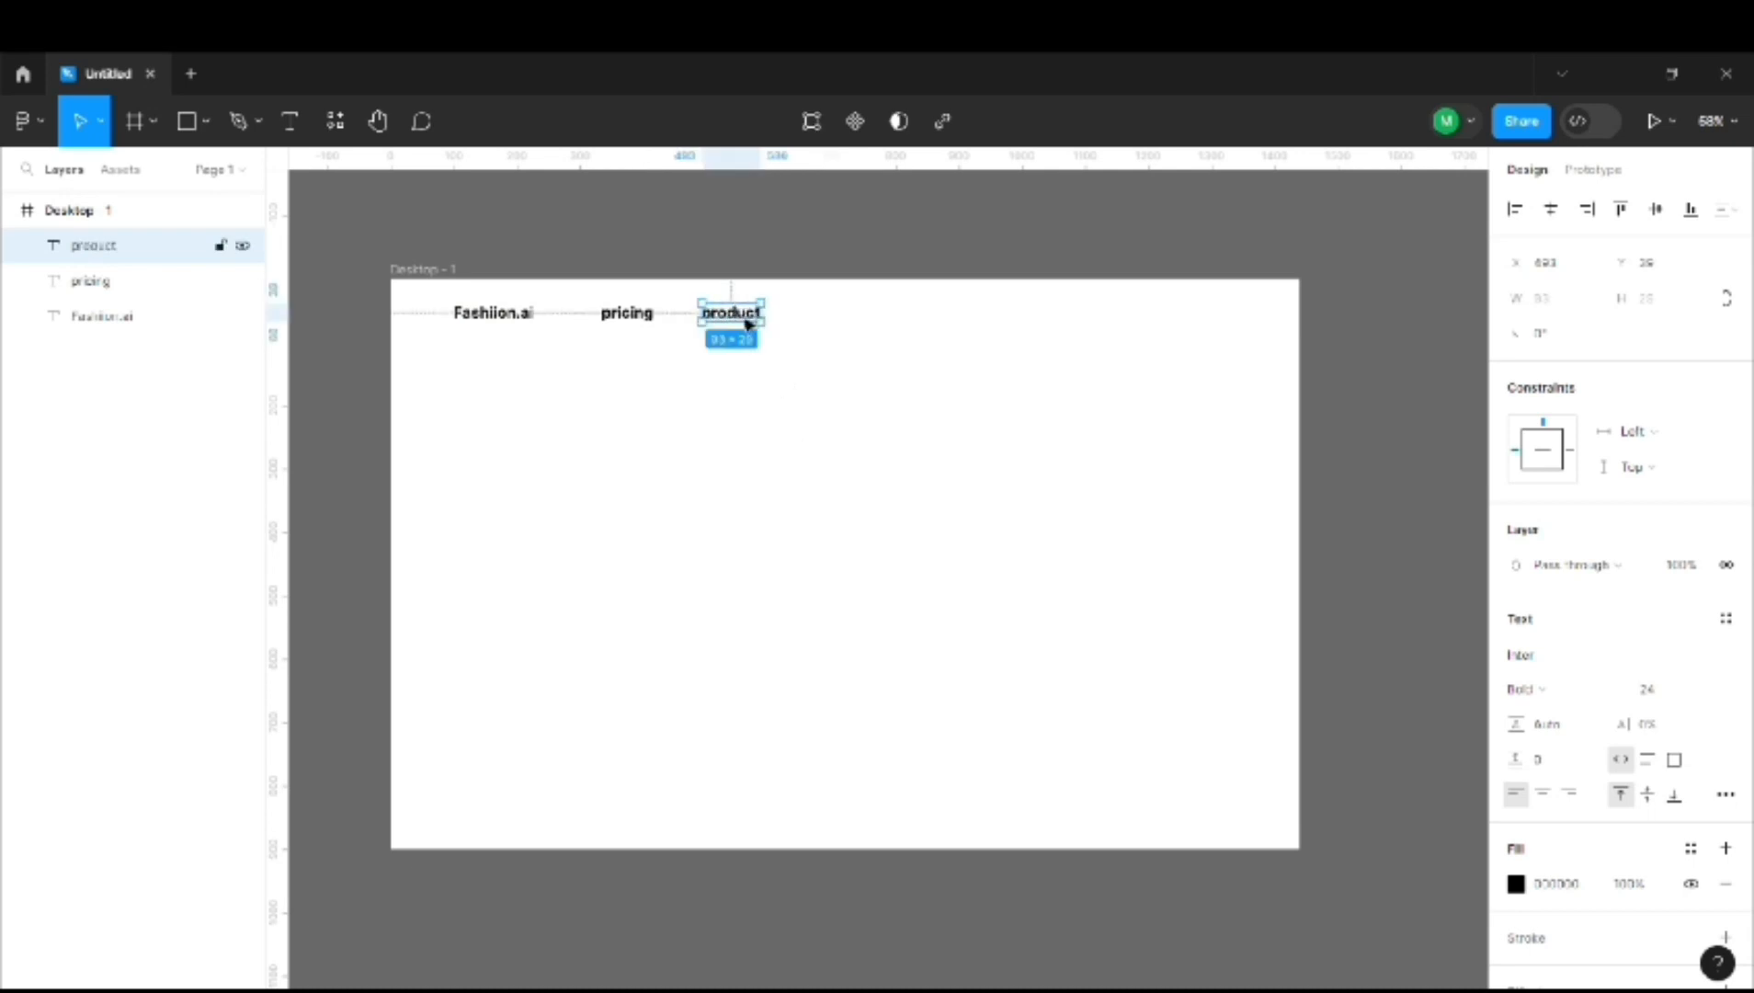
# Add two more copies of the "product" label along the row and change the first copy to "About".
pyautogui.moveTo(738, 312); pyautogui.dragTo(952, 321)
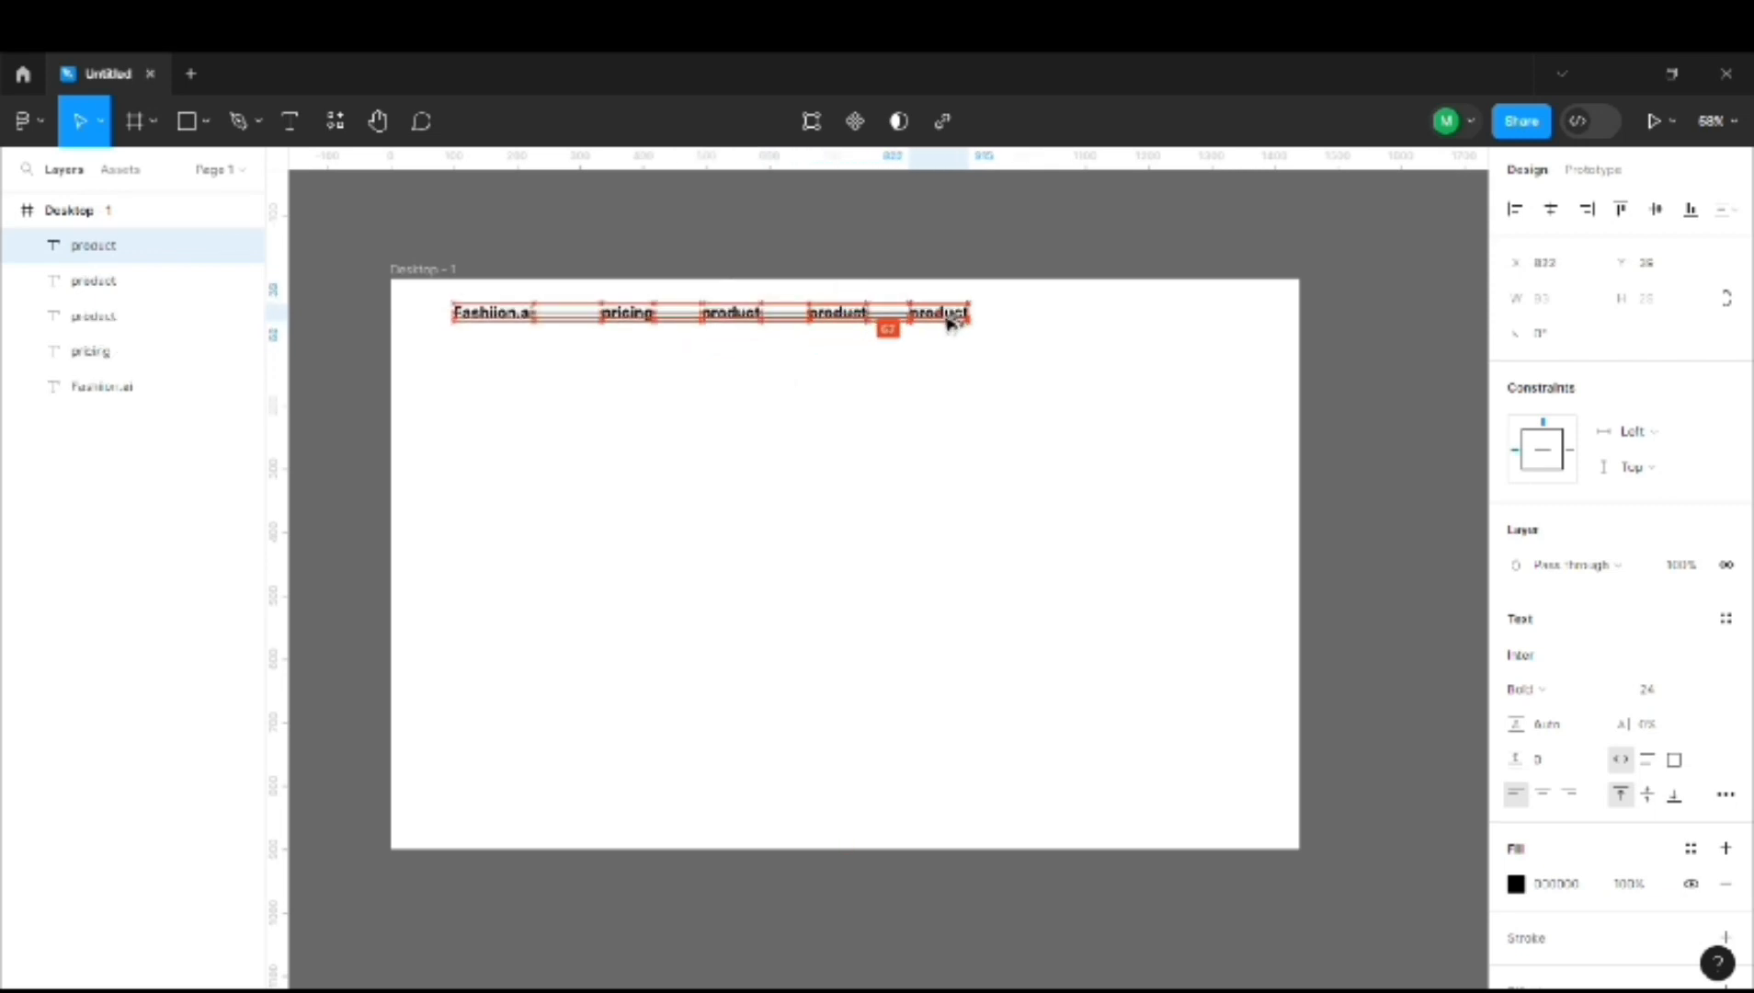
pyautogui.doubleClick(837, 313)
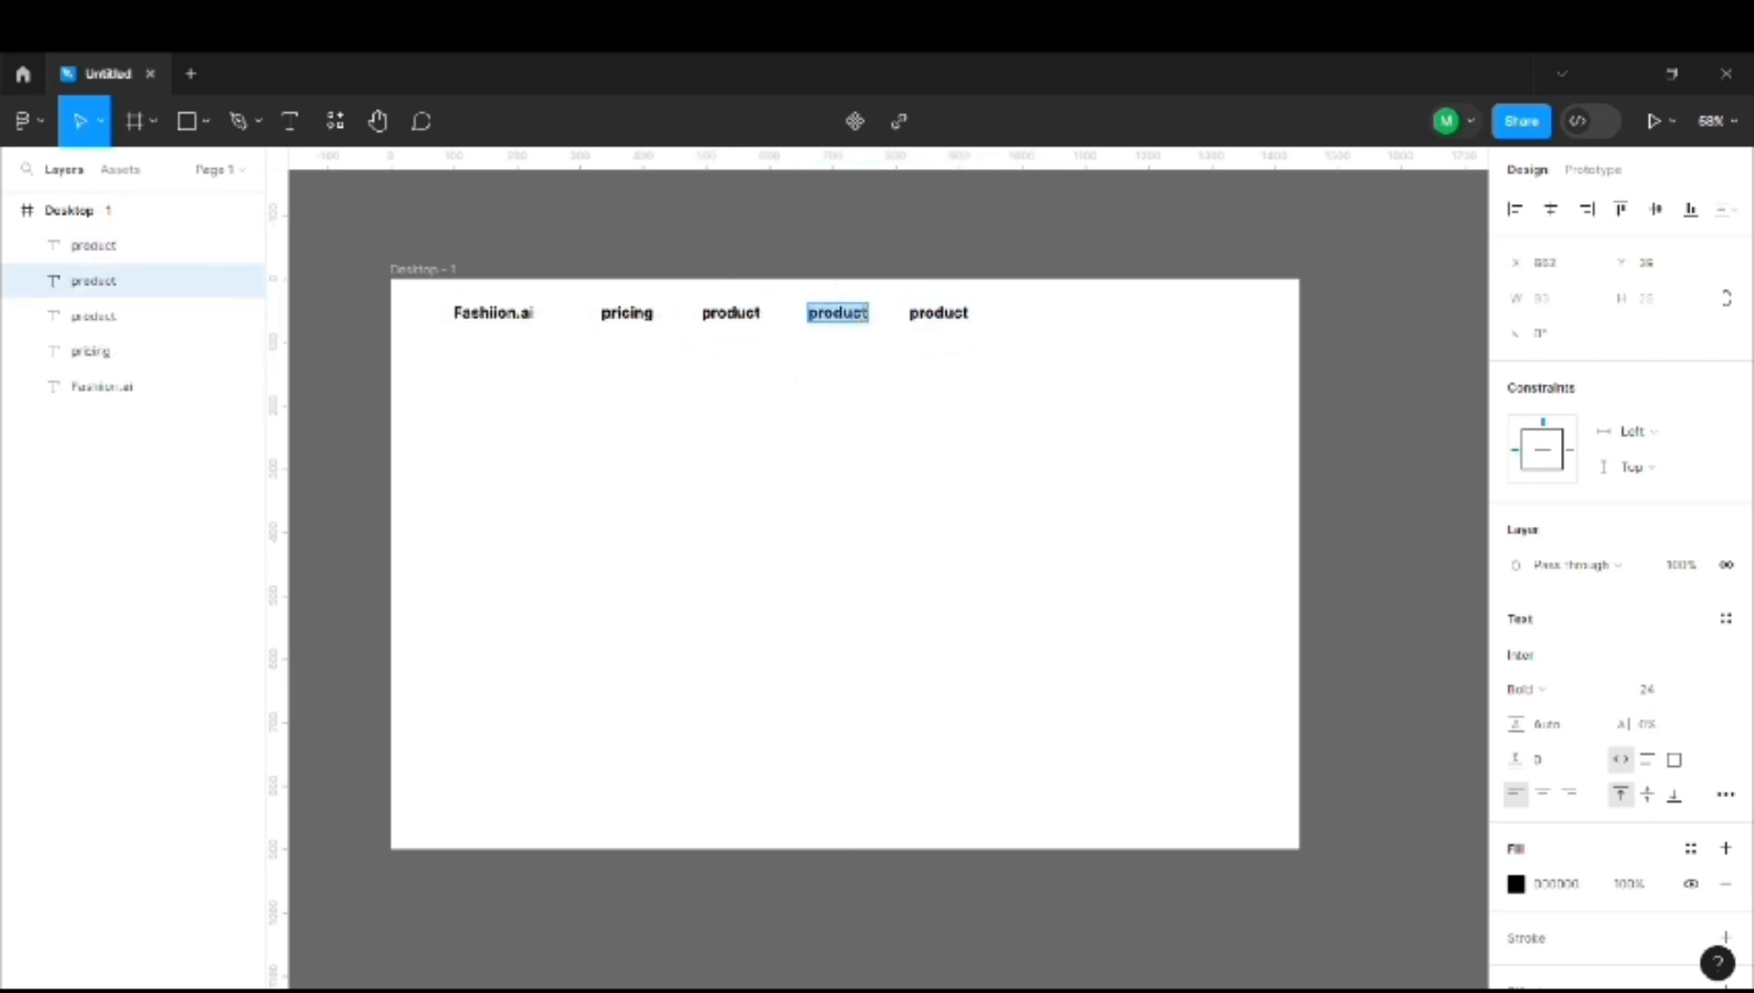
pyautogui.write('a')
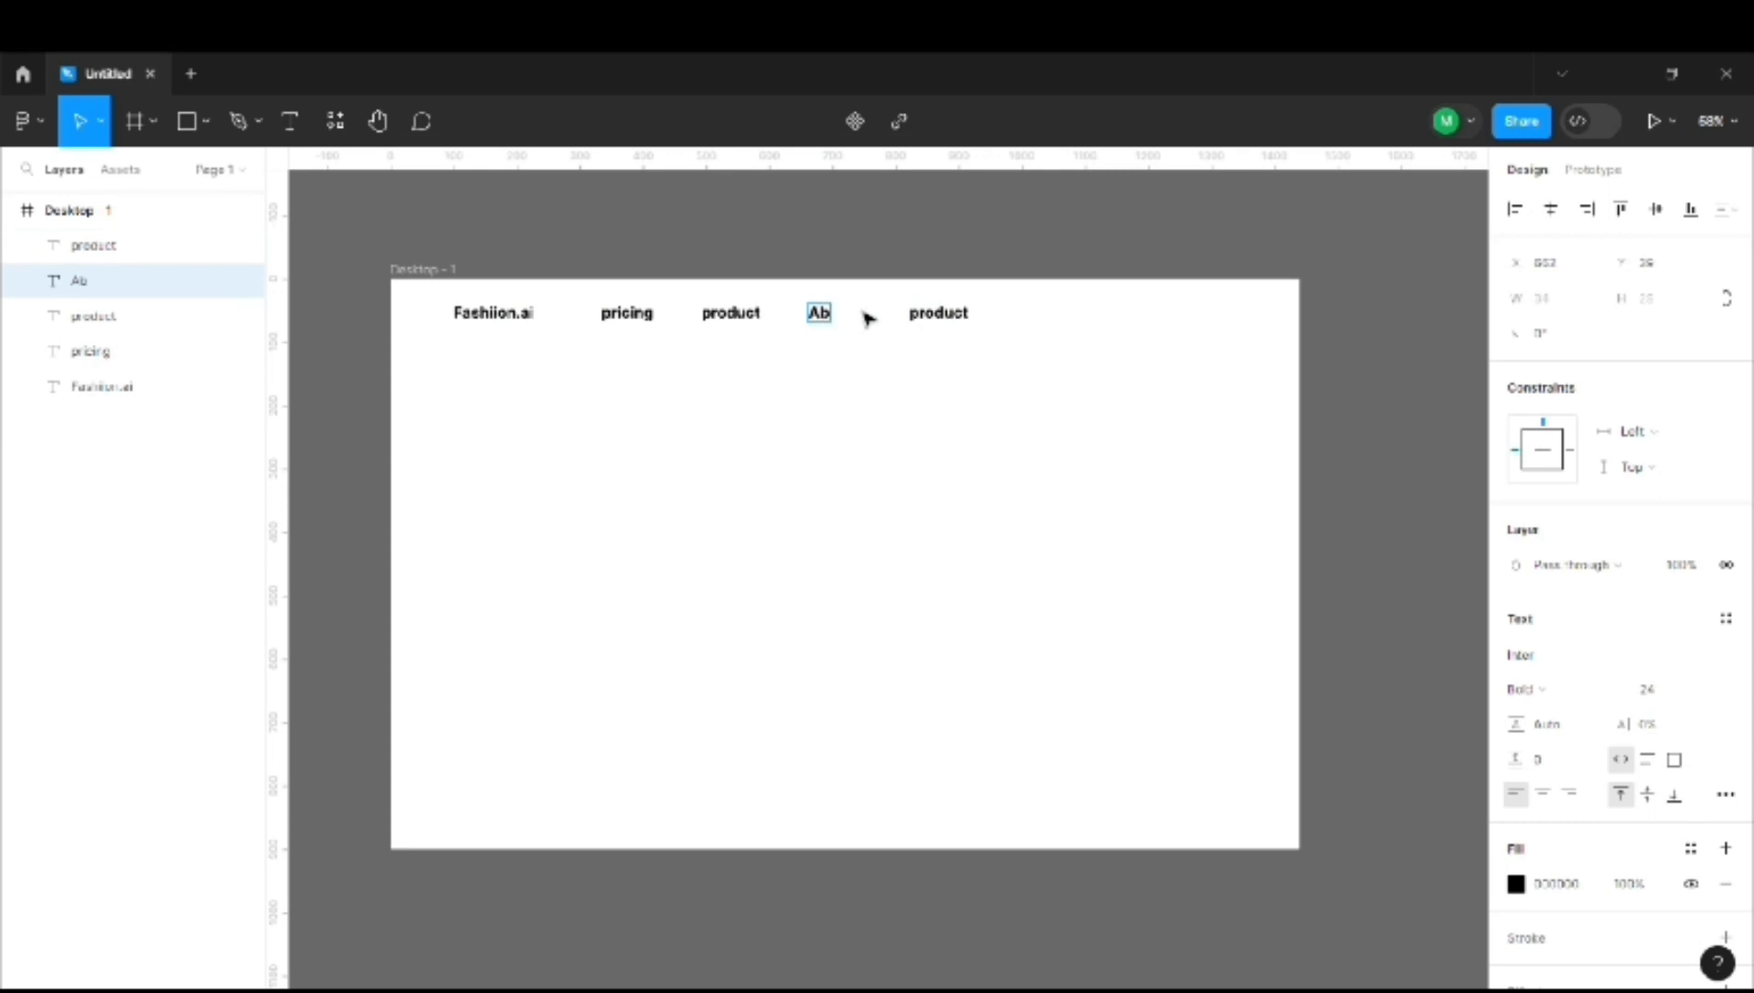
# Change the last label in the navigation row to "contact".
pyautogui.click(919, 311)
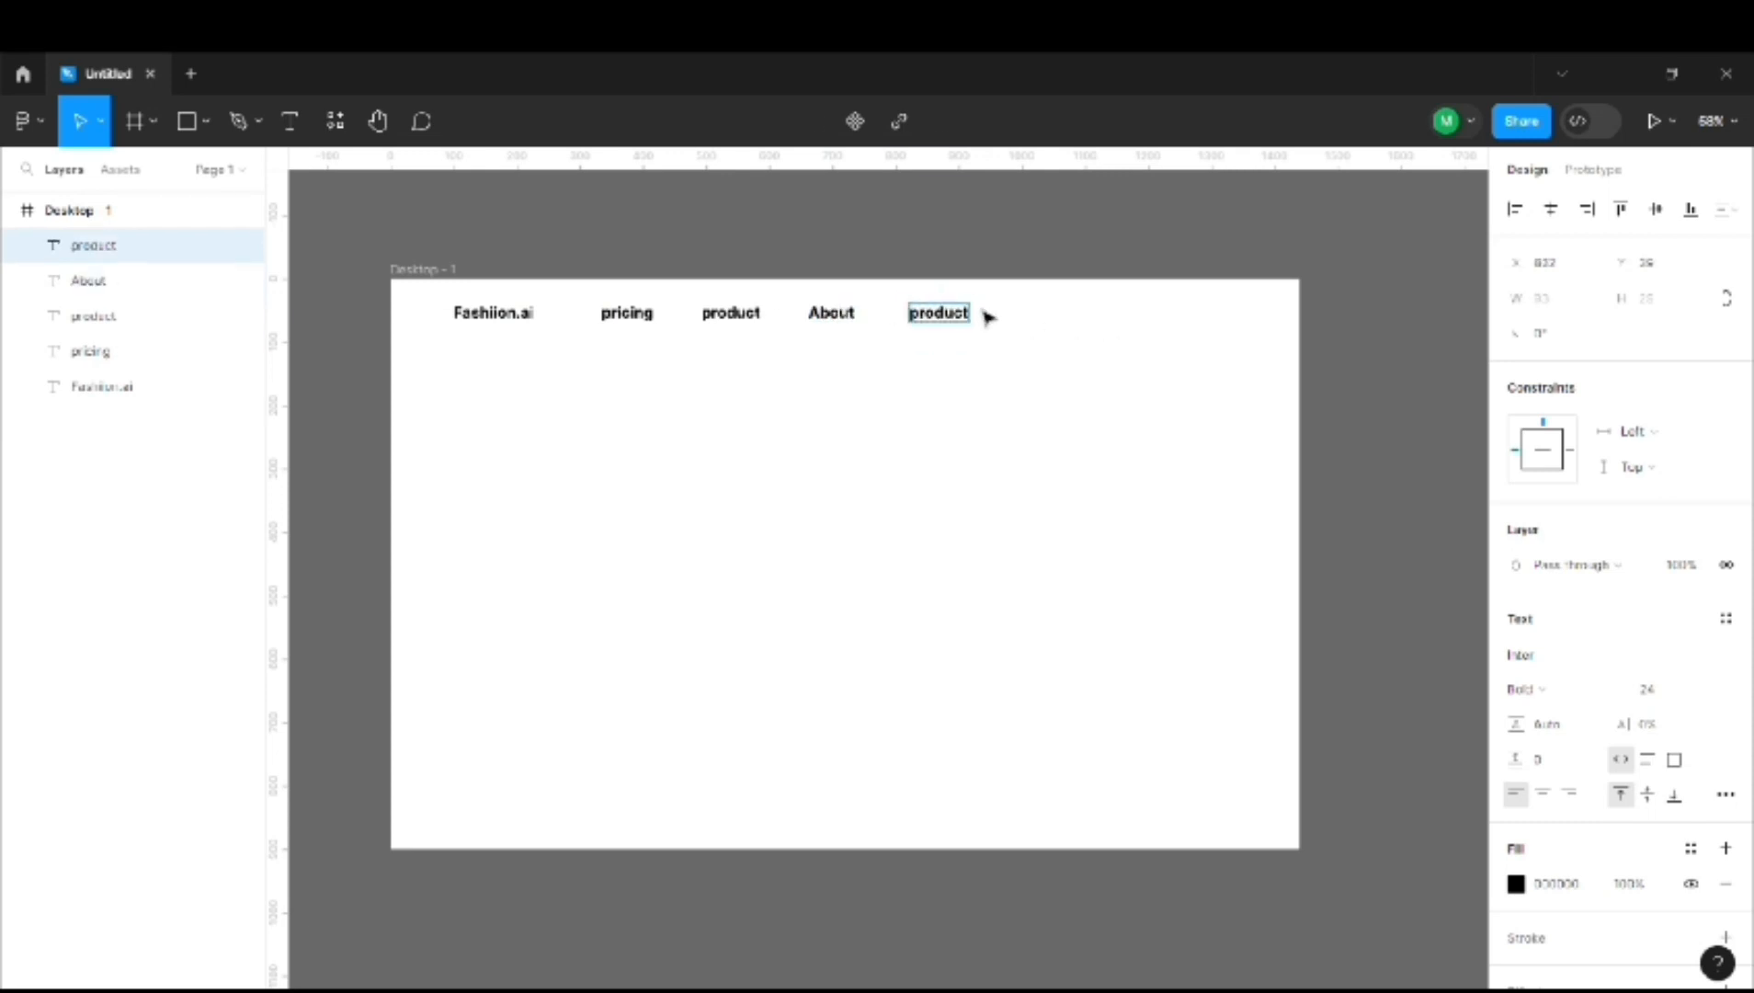
pyautogui.doubleClick(939, 313)
pyautogui.write('cont')
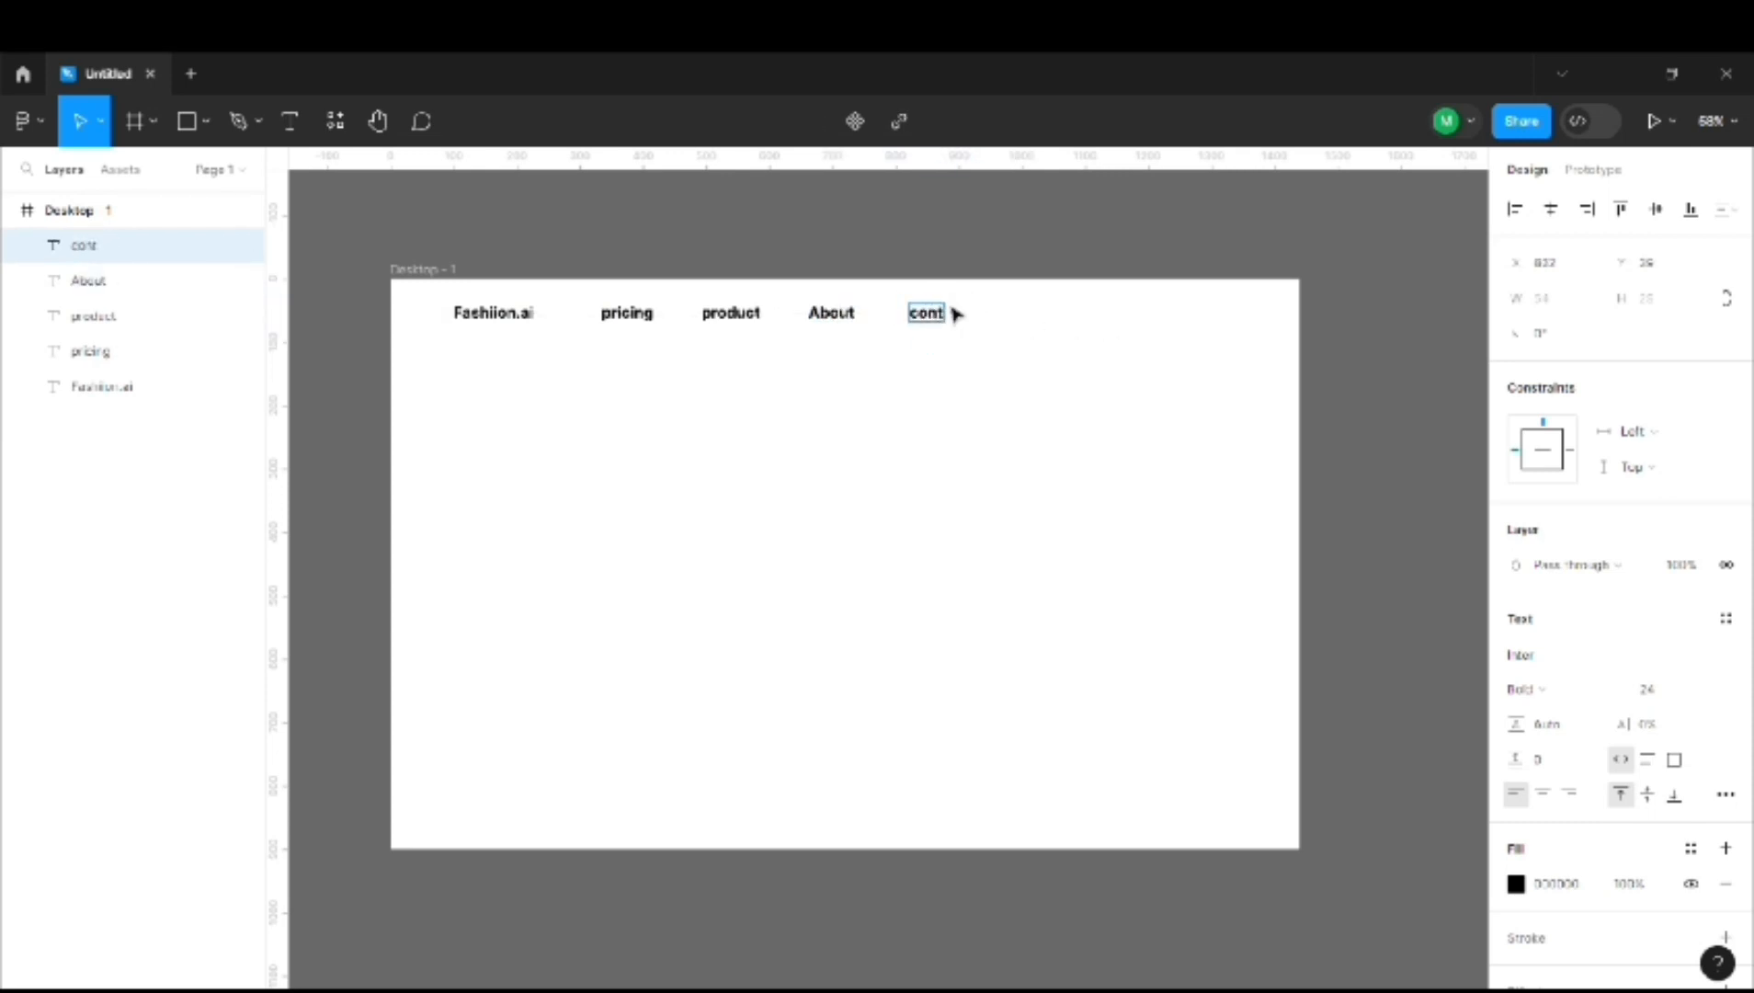
pyautogui.write('act')
pyautogui.press('Escape')
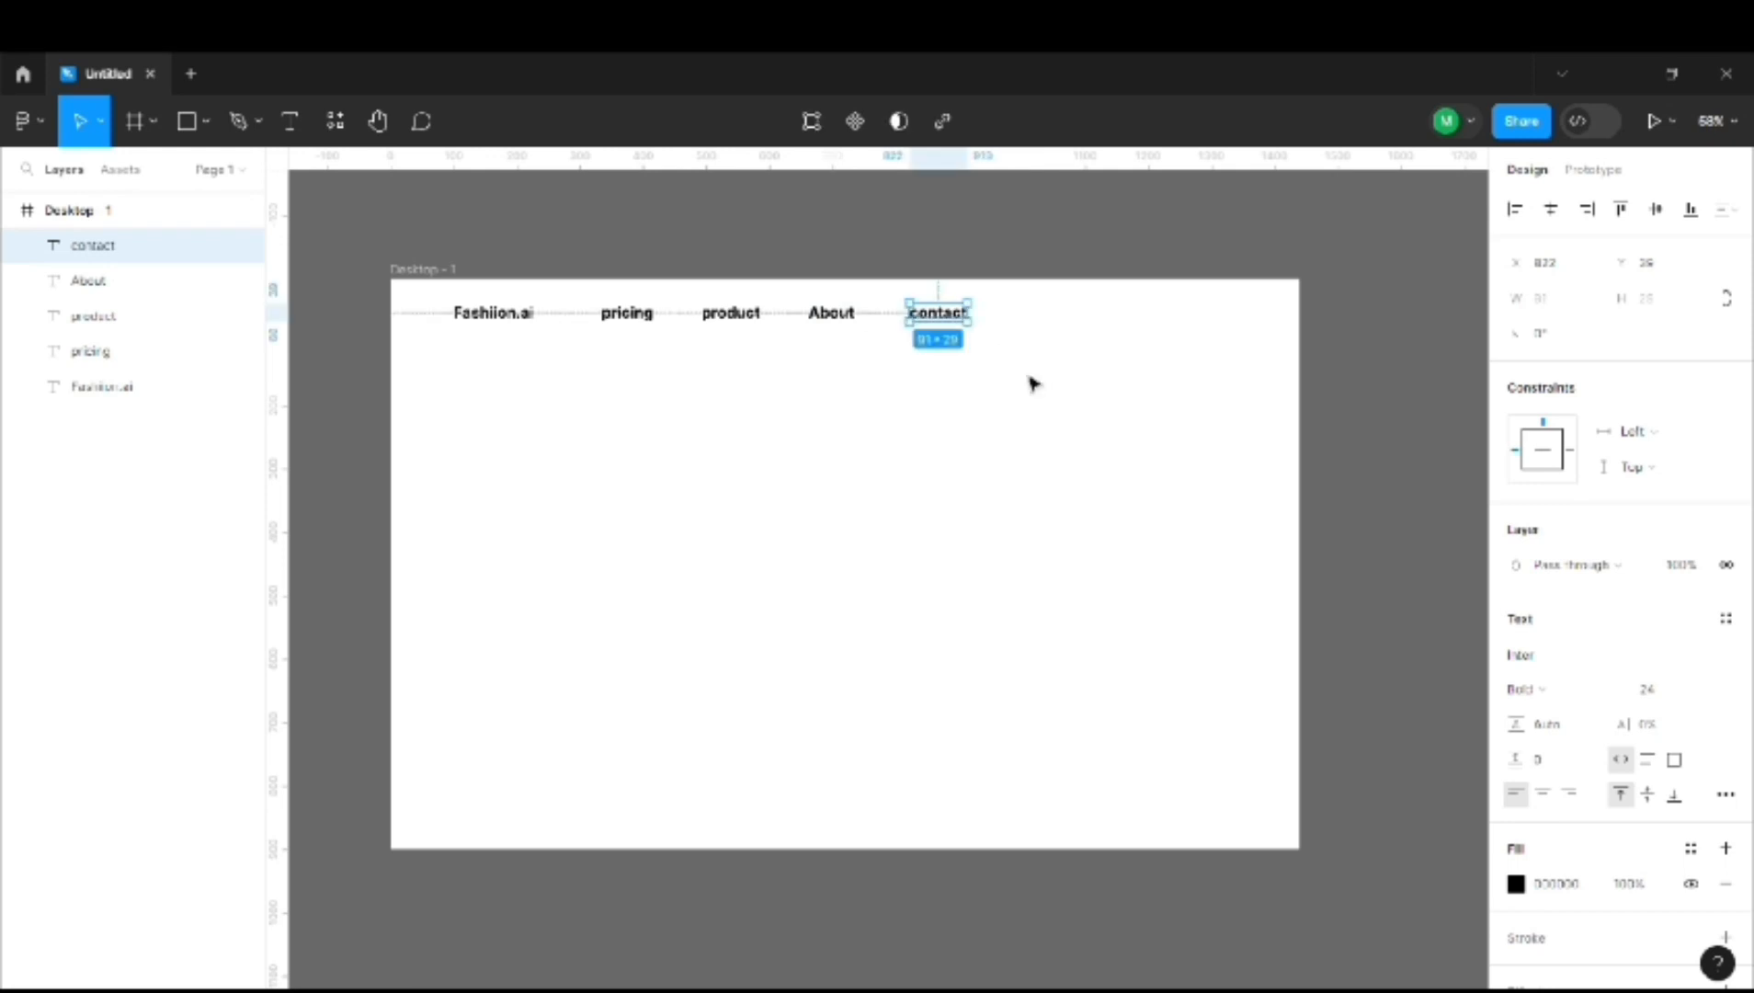
# Capitalize the first letter of the Contact, Product and Pricing navigation labels.
pyautogui.doubleClick(924, 313)
pyautogui.click(923, 313)
pyautogui.press('BackSpace')
pyautogui.write('C')
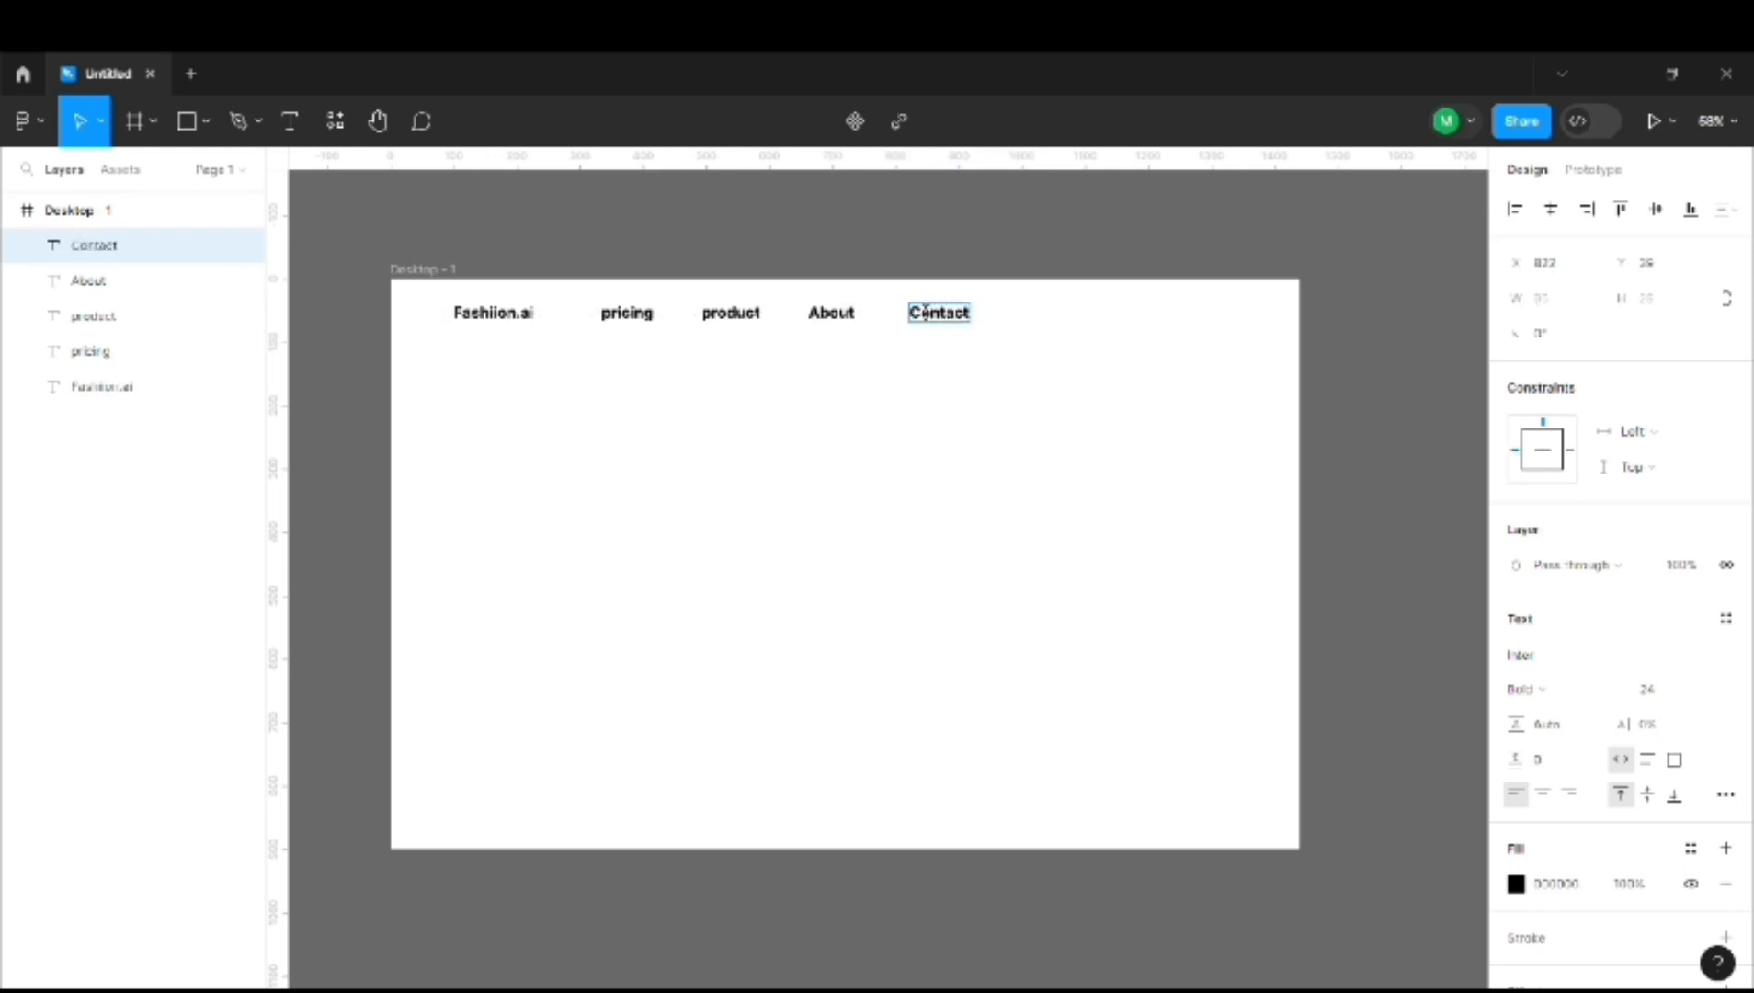
pyautogui.doubleClick(712, 314)
pyautogui.click(712, 314)
pyautogui.press('BackSpace')
pyautogui.write('P')
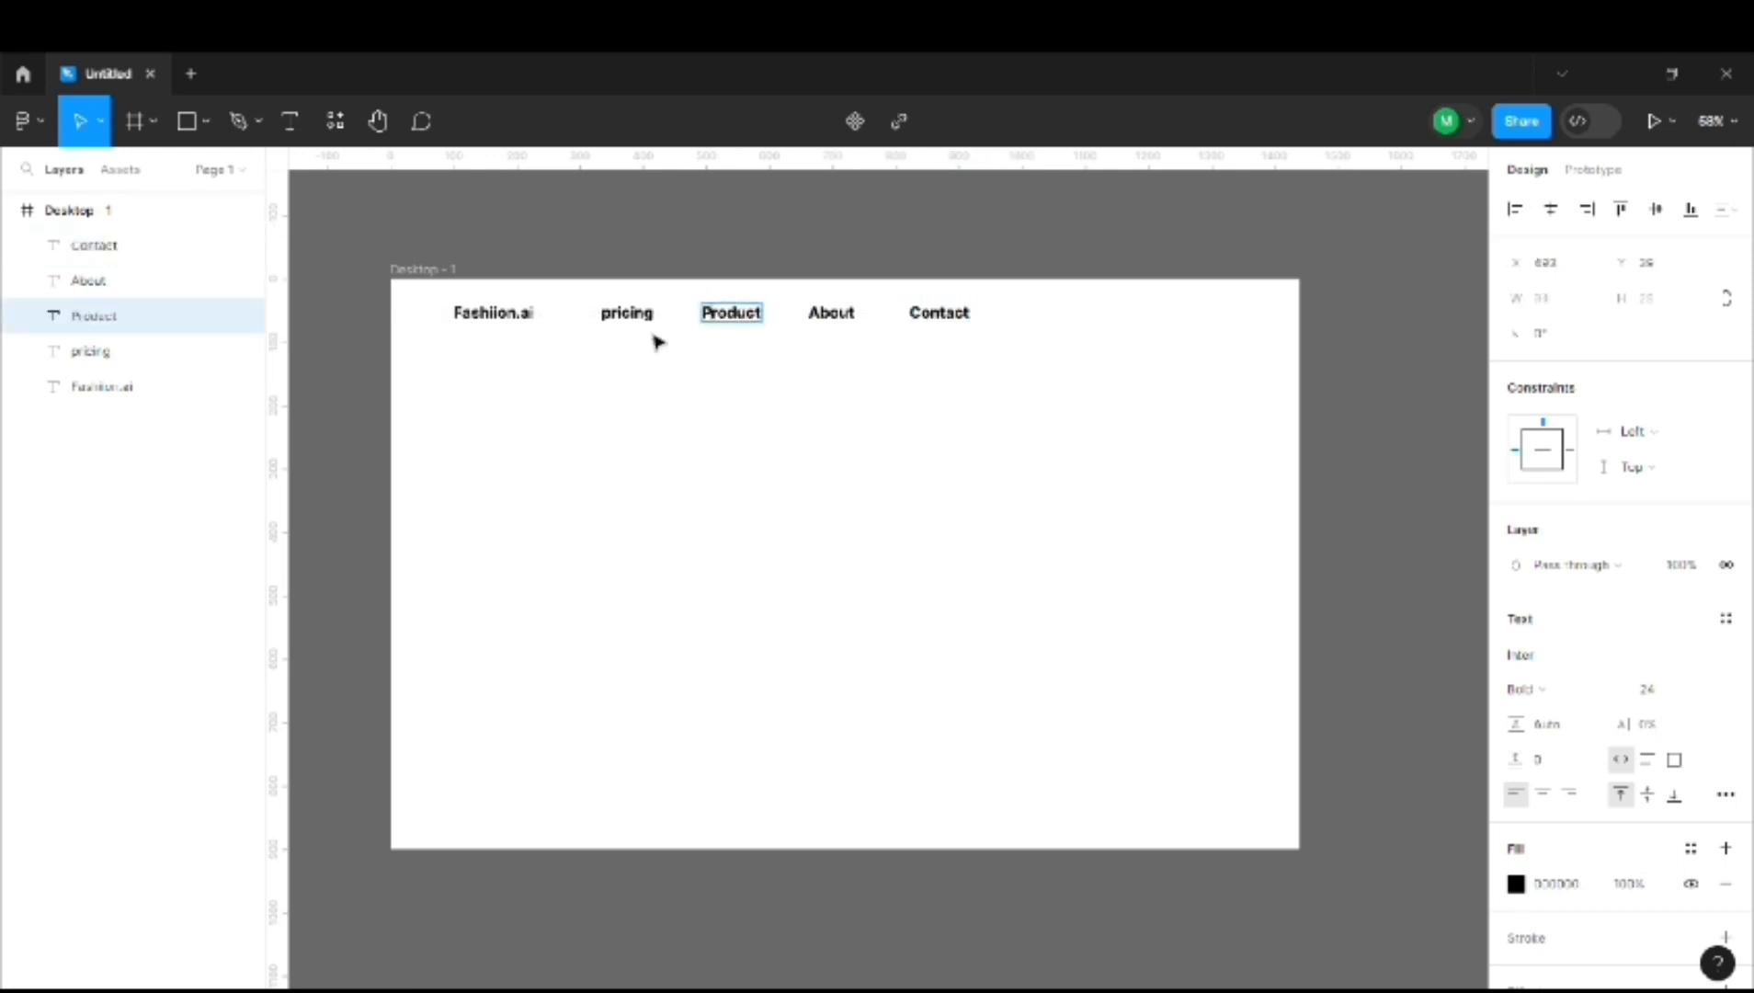
pyautogui.doubleClick(614, 311)
pyautogui.click(608, 313)
pyautogui.press('BackSpace')
pyautogui.write('P')
pyautogui.click(790, 414)
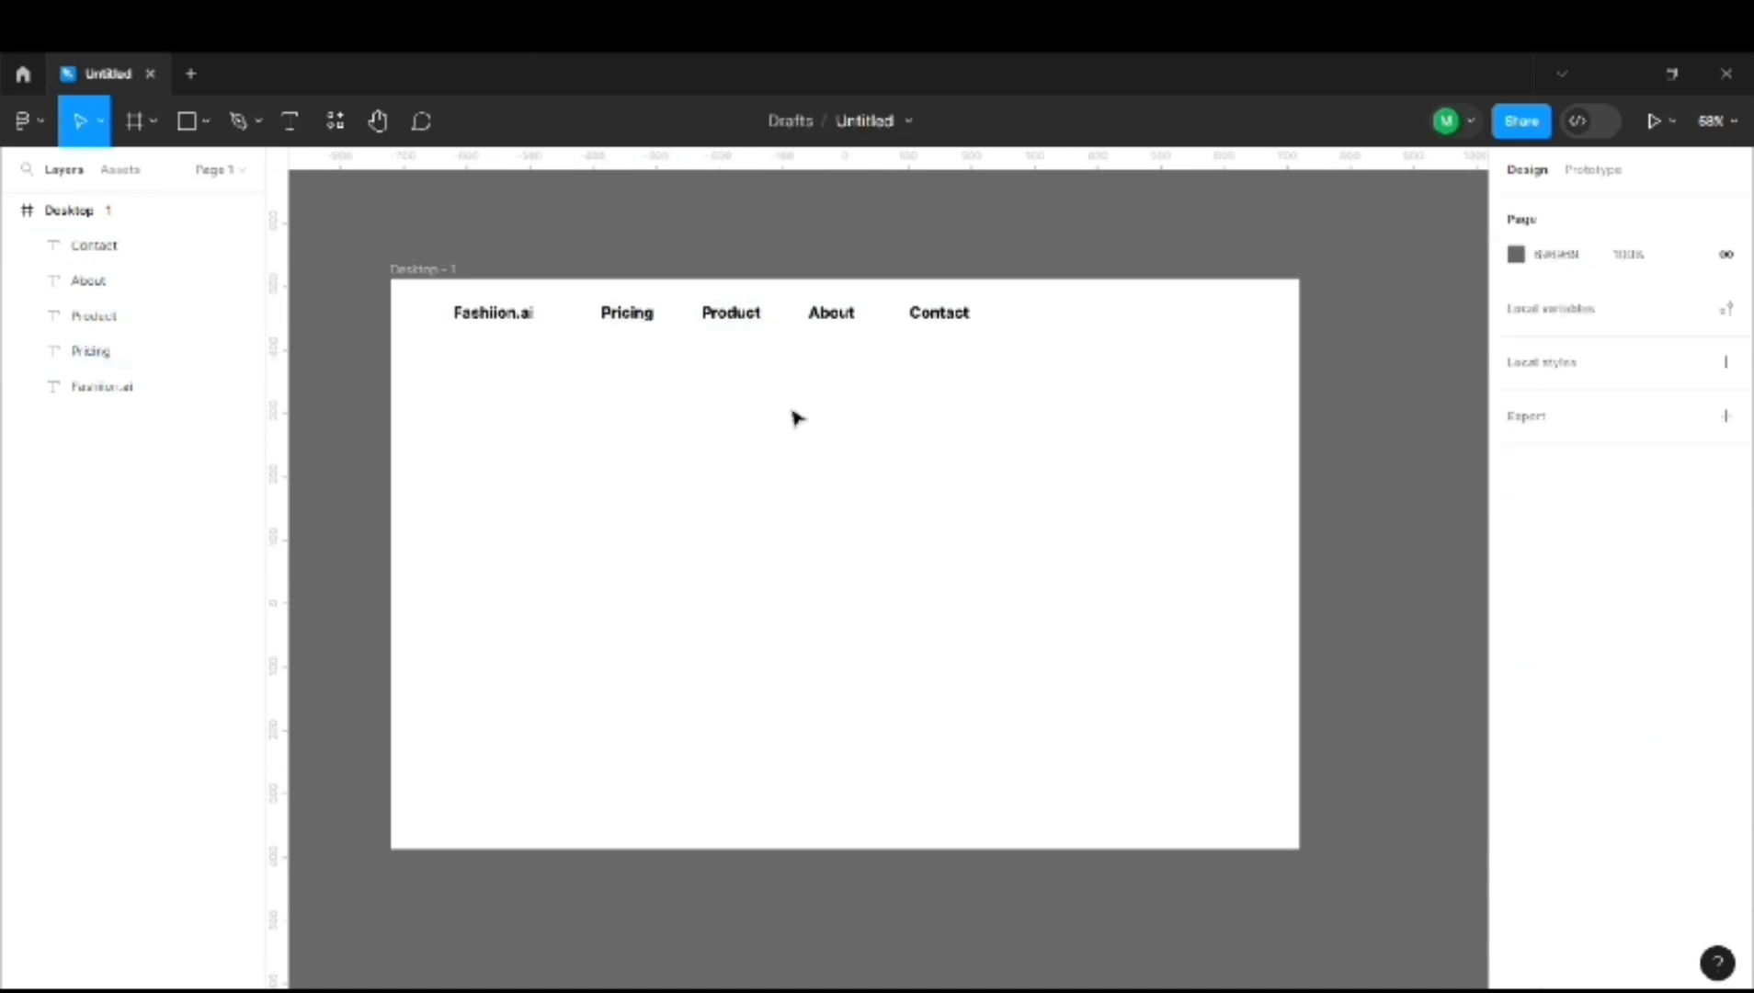
# Combine the Pricing, Product, About and Contact labels in an auto layout and move it to about X 515, Y 33.
pyautogui.click(641, 324)
pyautogui.keyDown('shift'); pyautogui.click(731, 312); pyautogui.keyUp('shift')
pyautogui.keyDown('shift'); pyautogui.click(831, 312); pyautogui.keyUp('shift')
pyautogui.keyDown('shift'); pyautogui.click(939, 312); pyautogui.keyUp('shift')
pyautogui.hotkey('shift', 'a')
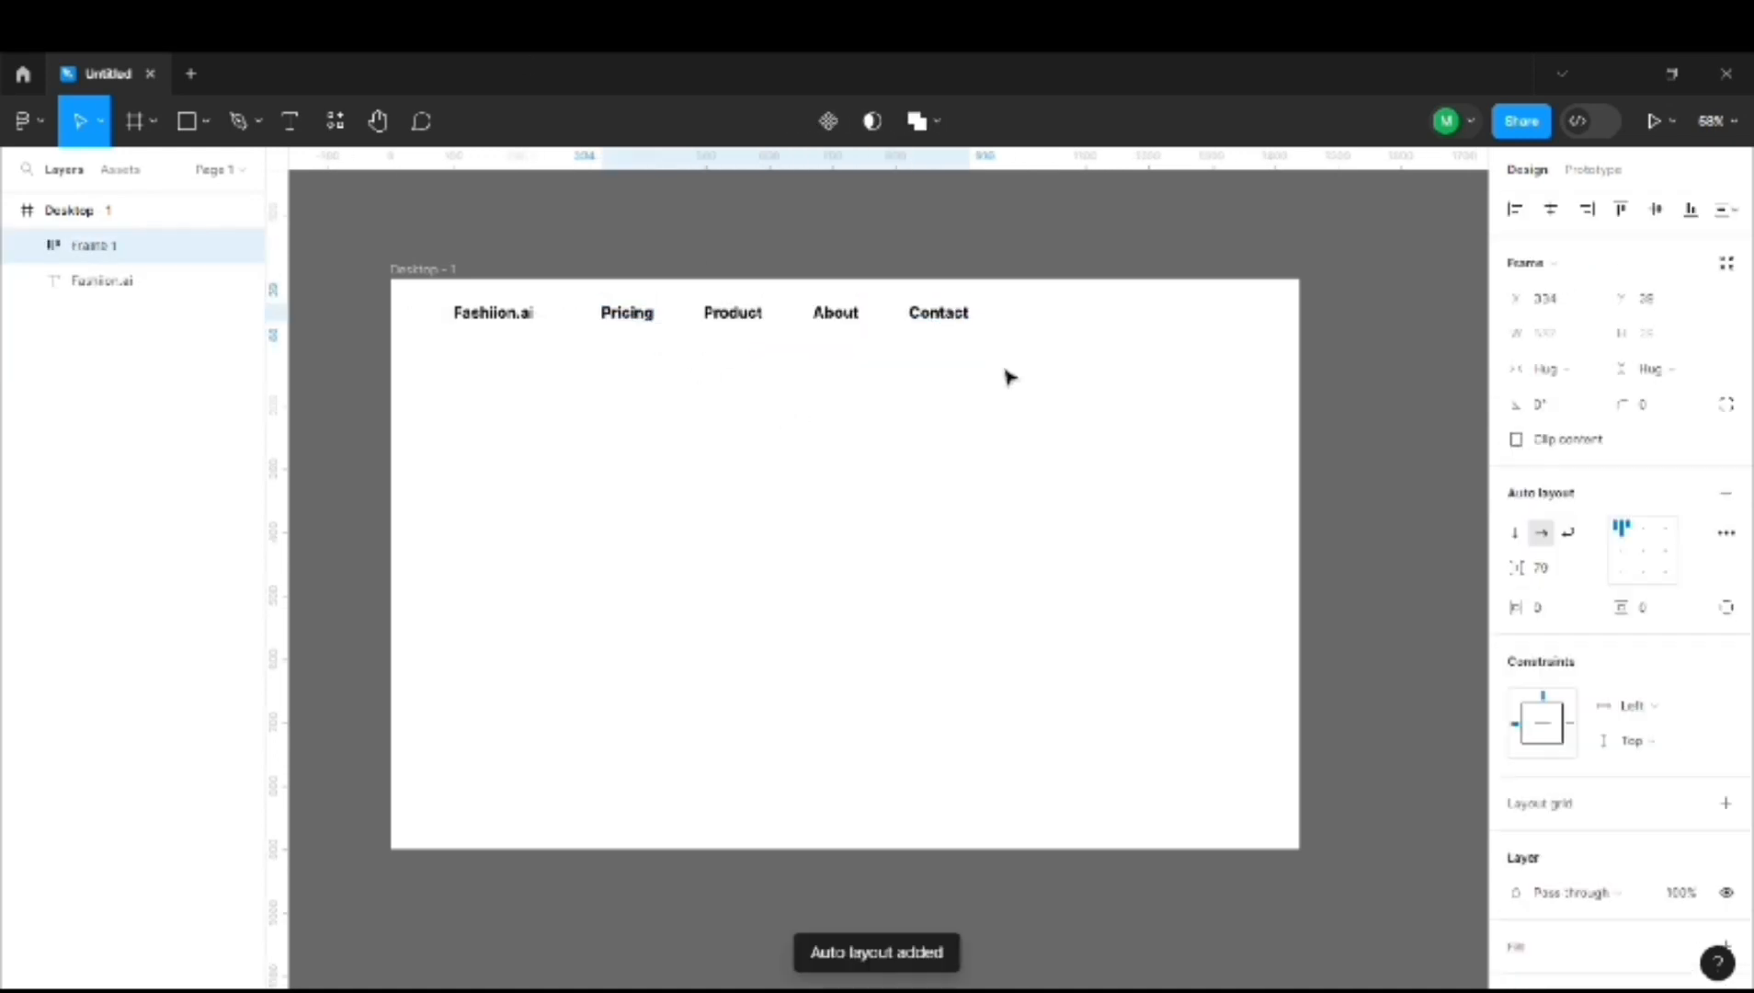
pyautogui.moveTo(865, 313); pyautogui.dragTo(980, 311)
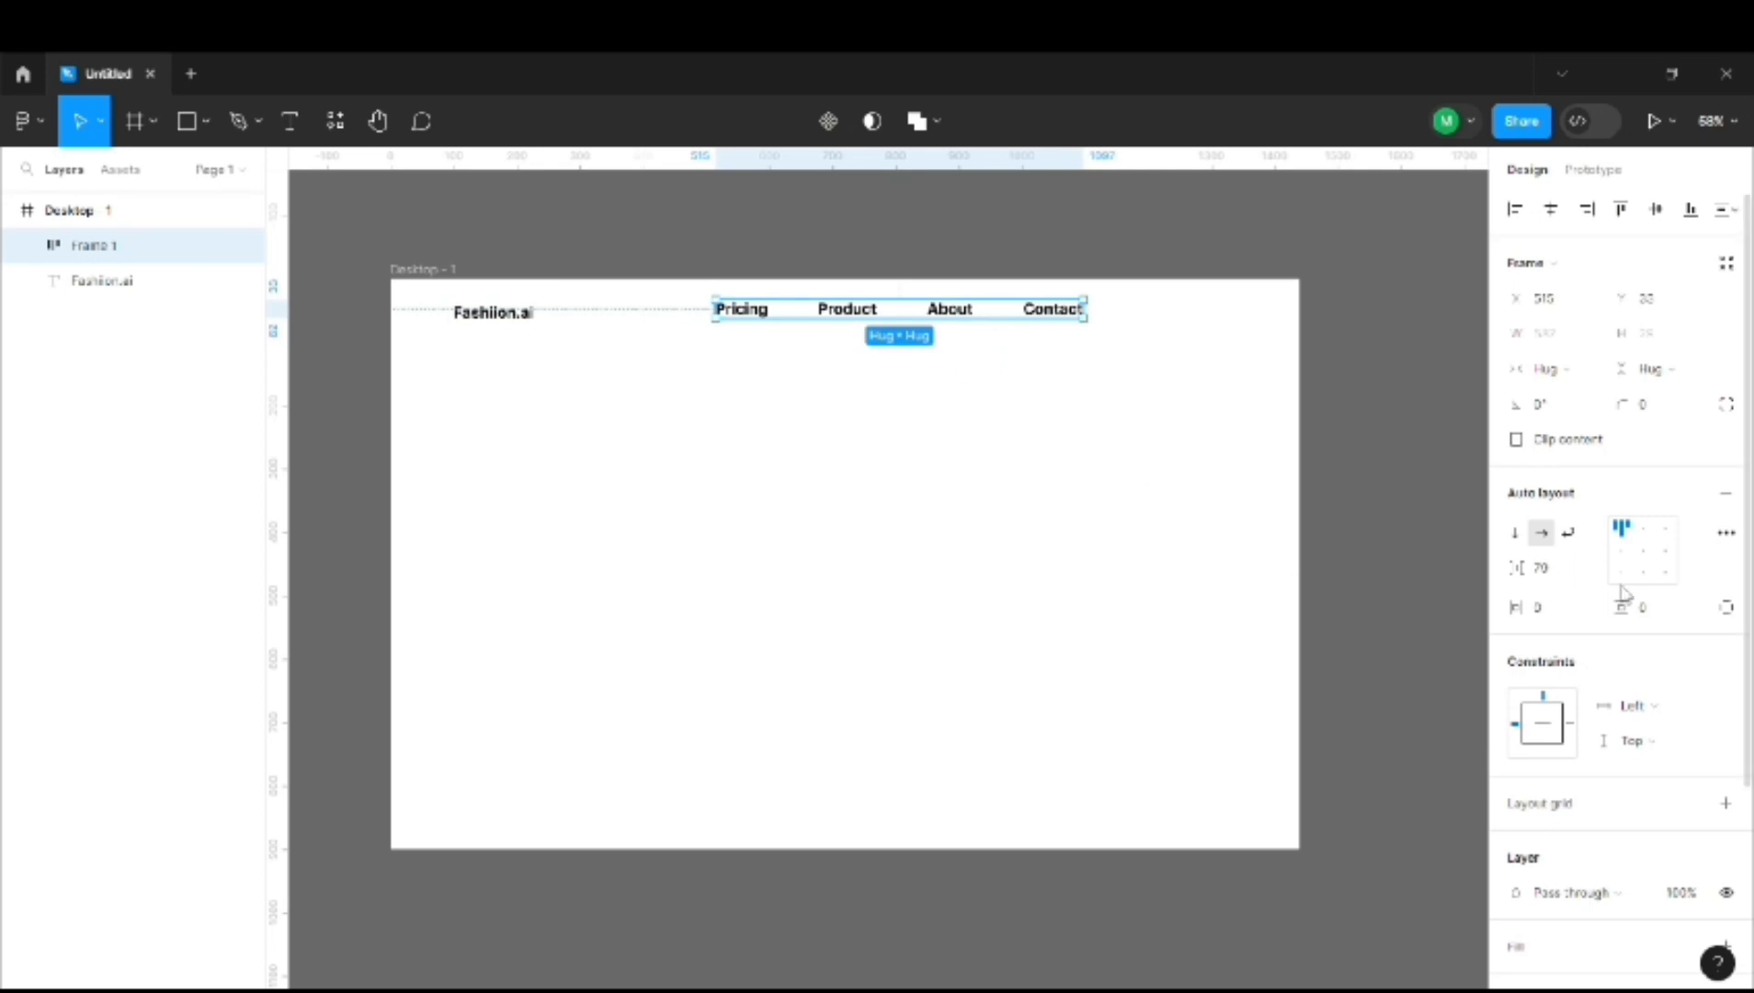
# Center the navigation auto layout's contents, keep its direction horizontal and set the item spacing to 95.
pyautogui.click(1642, 552)
pyautogui.click(1515, 532)
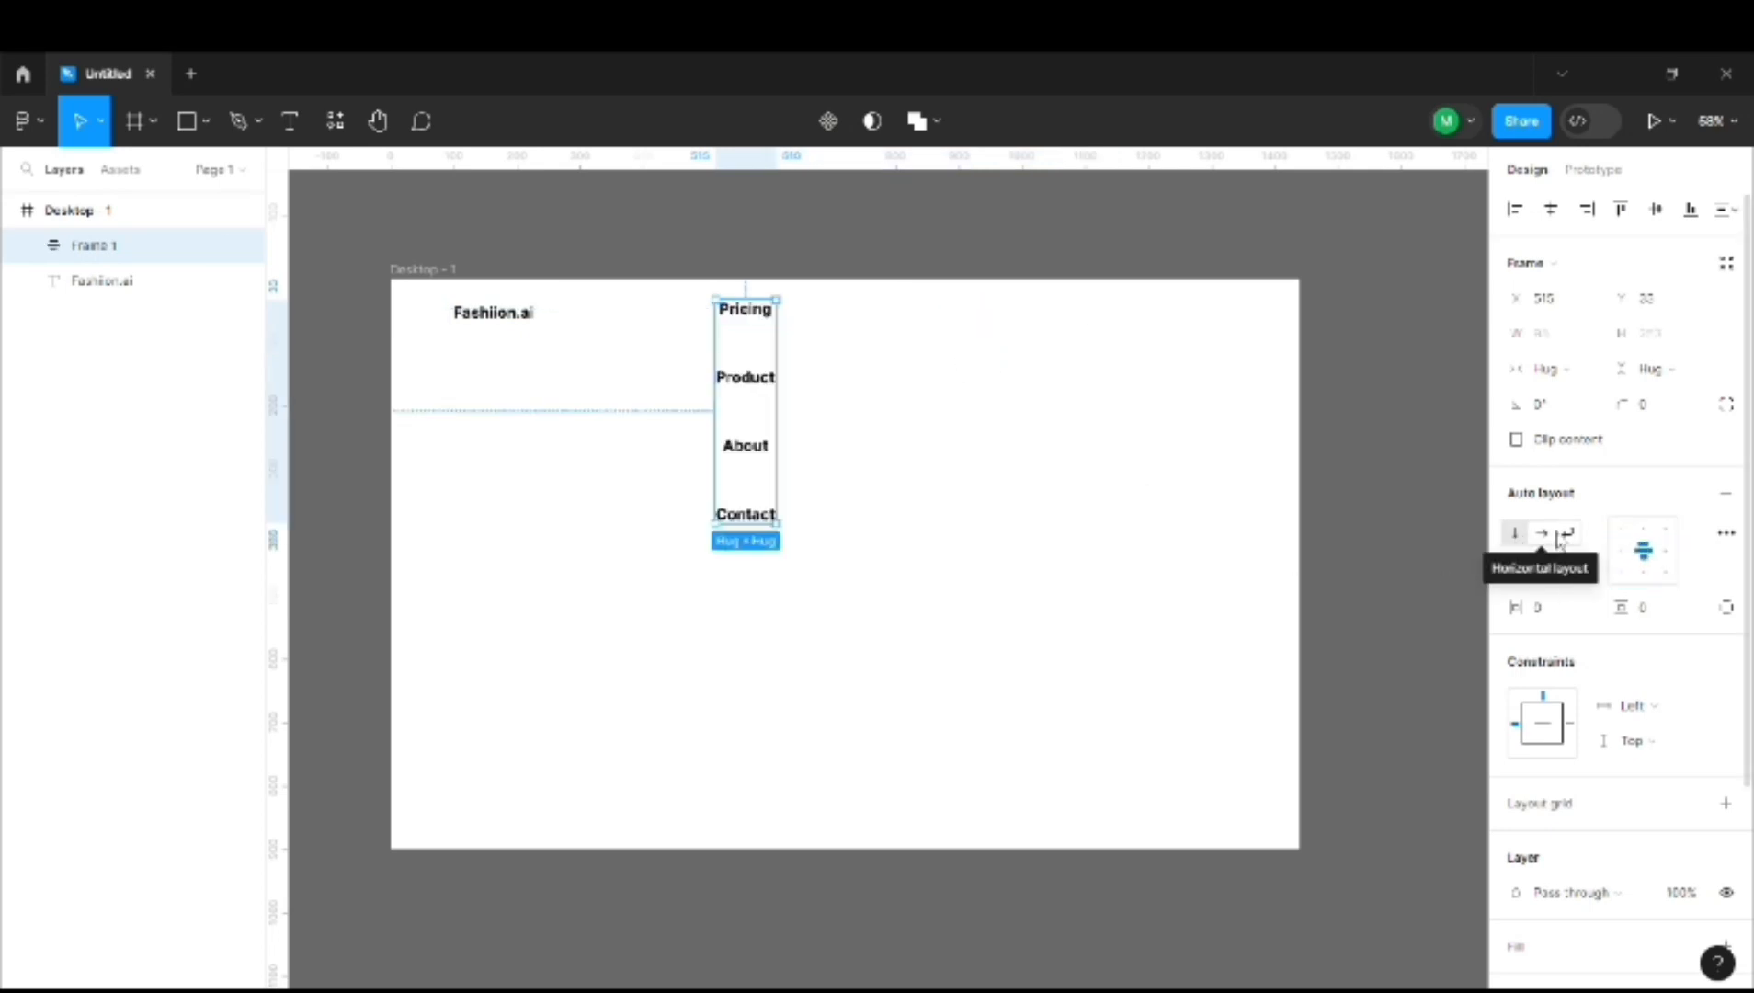
pyautogui.click(1567, 533)
pyautogui.click(1542, 533)
pyautogui.moveTo(1515, 567); pyautogui.dragTo(1554, 567)
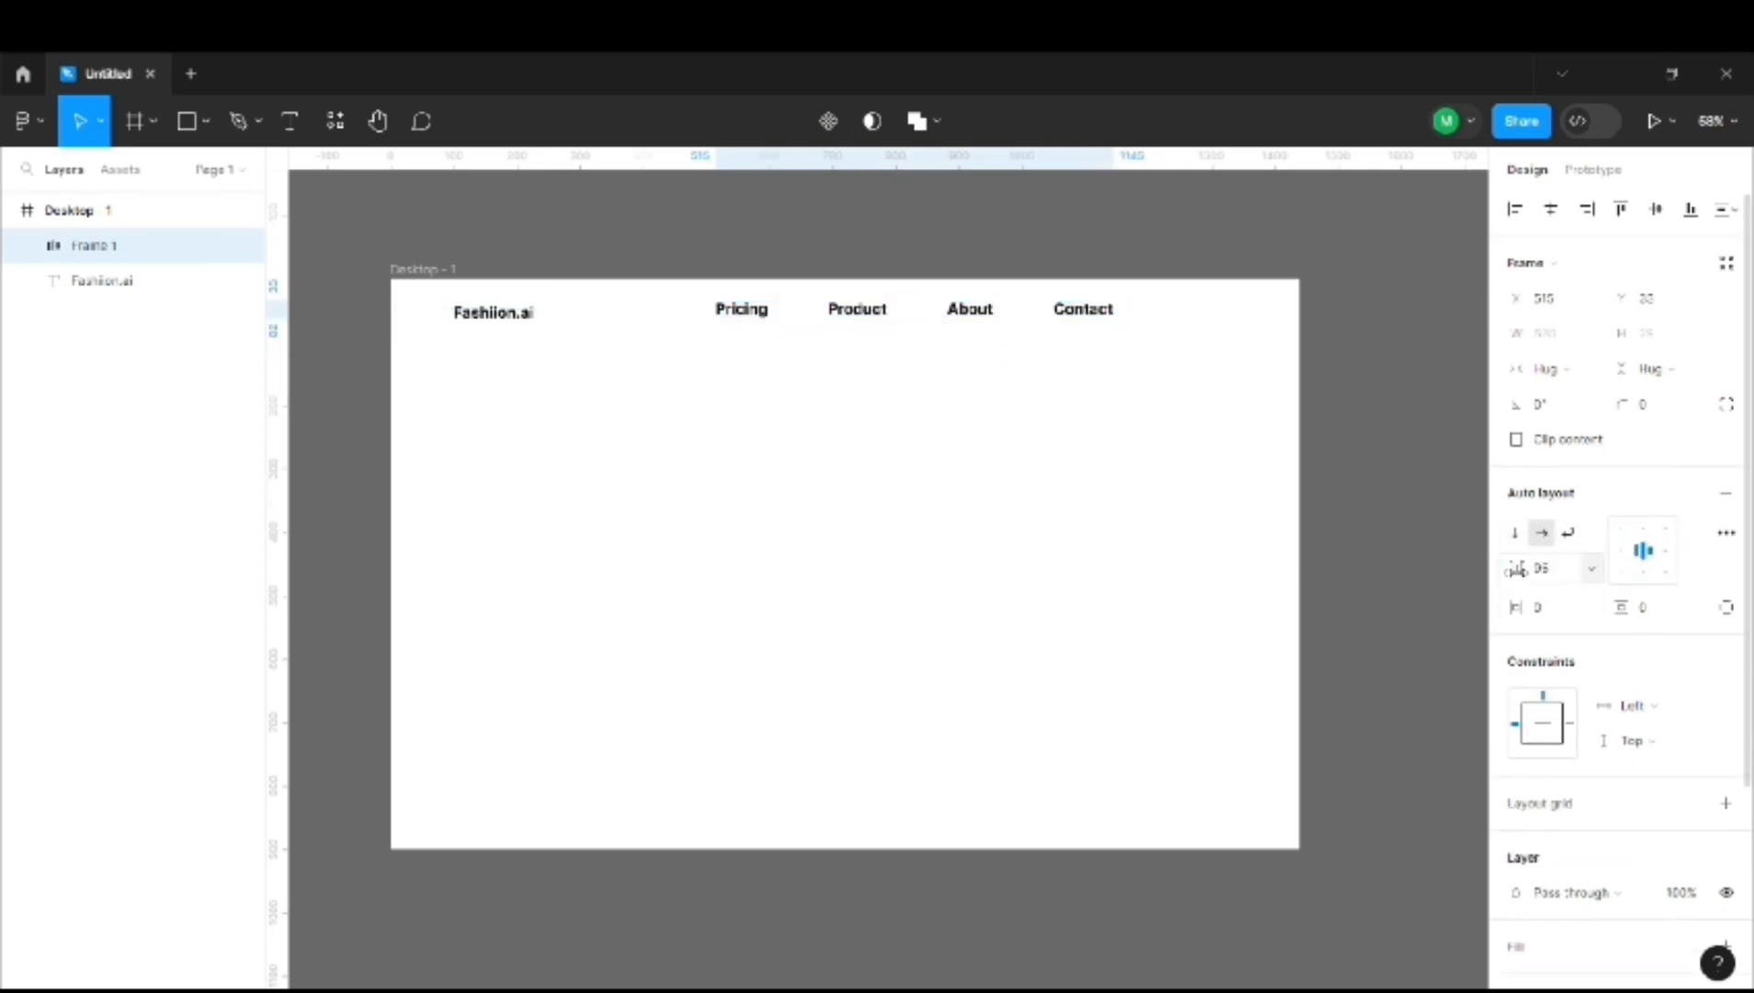
# Set the Pricing label's font weight to Regular.
pyautogui.scroll(-5, 1566, 728)
pyautogui.scroll(5, 1599, 643)
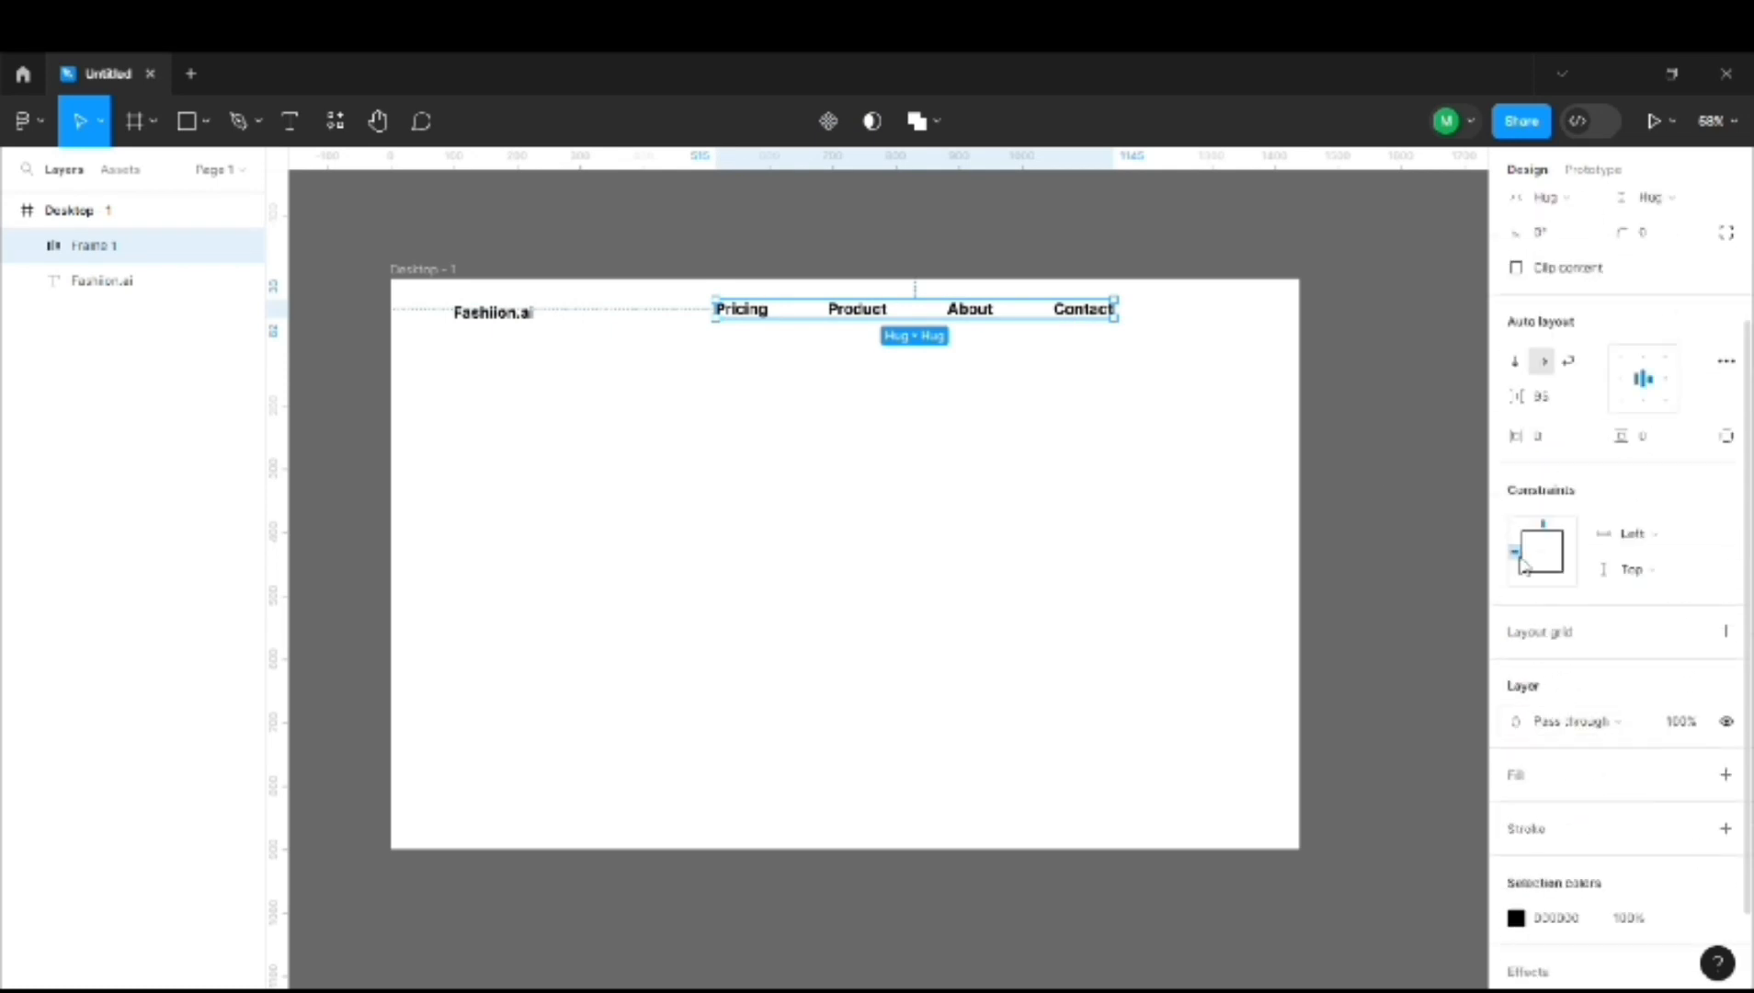
pyautogui.scroll(-3, 1623, 519)
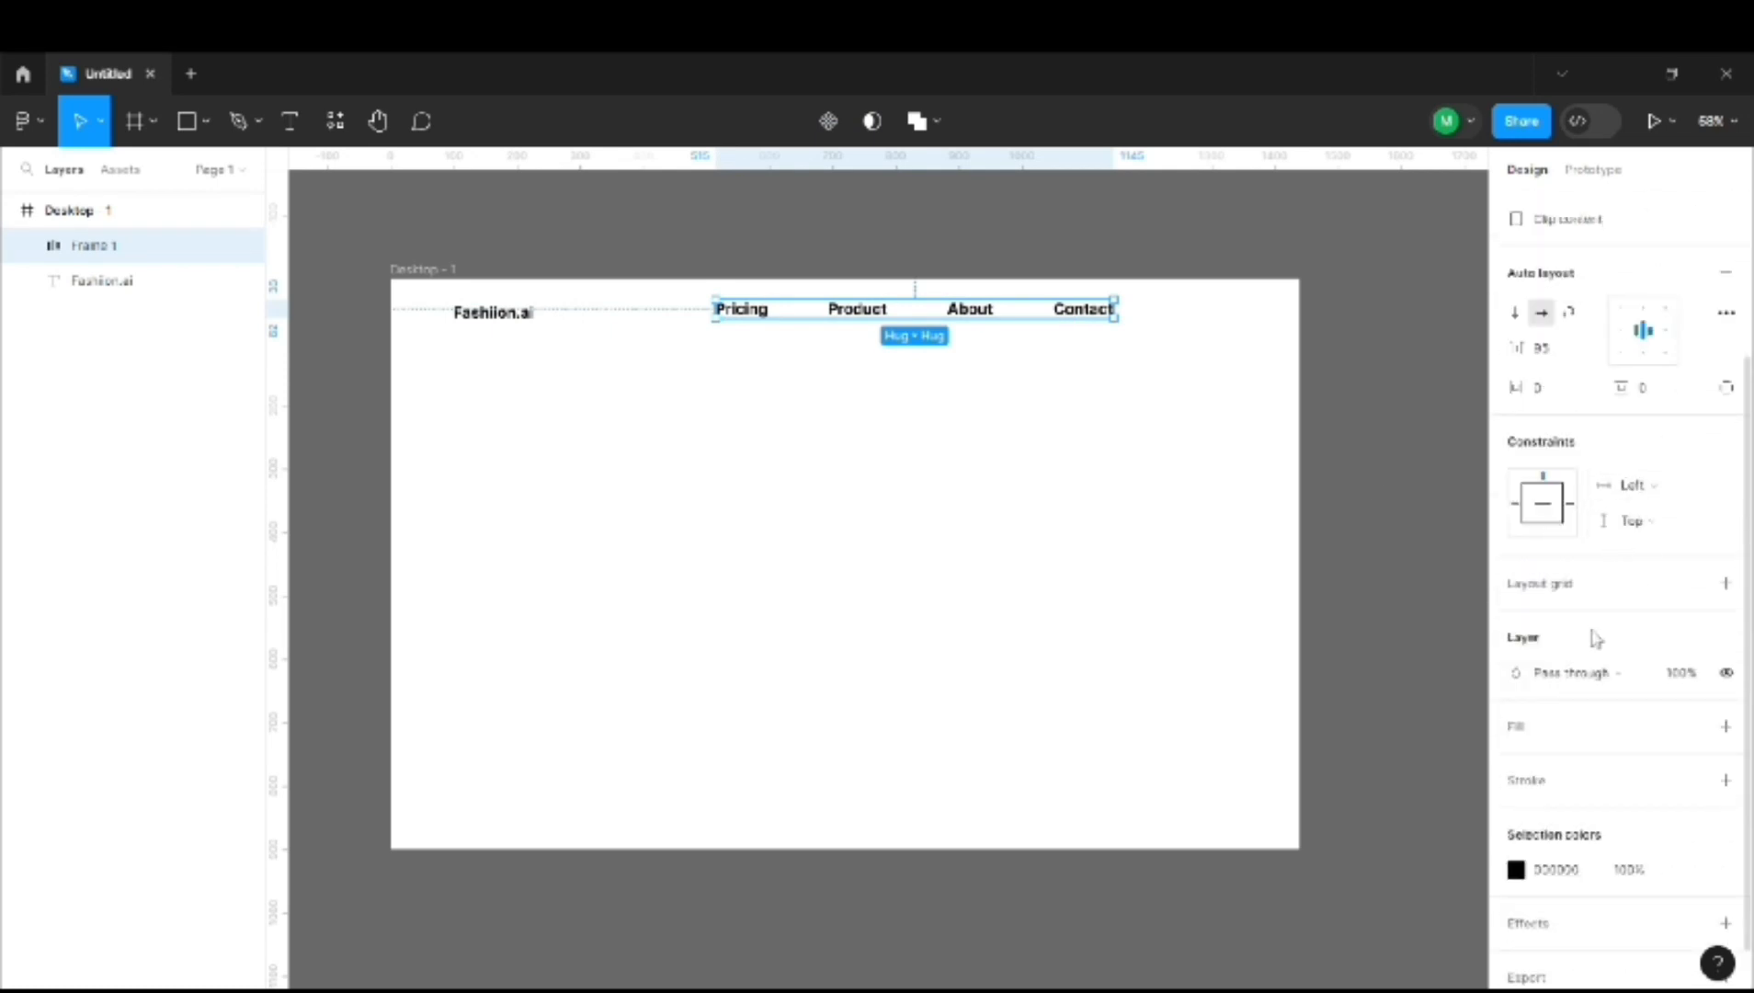
pyautogui.click(754, 313)
pyautogui.click(1544, 524)
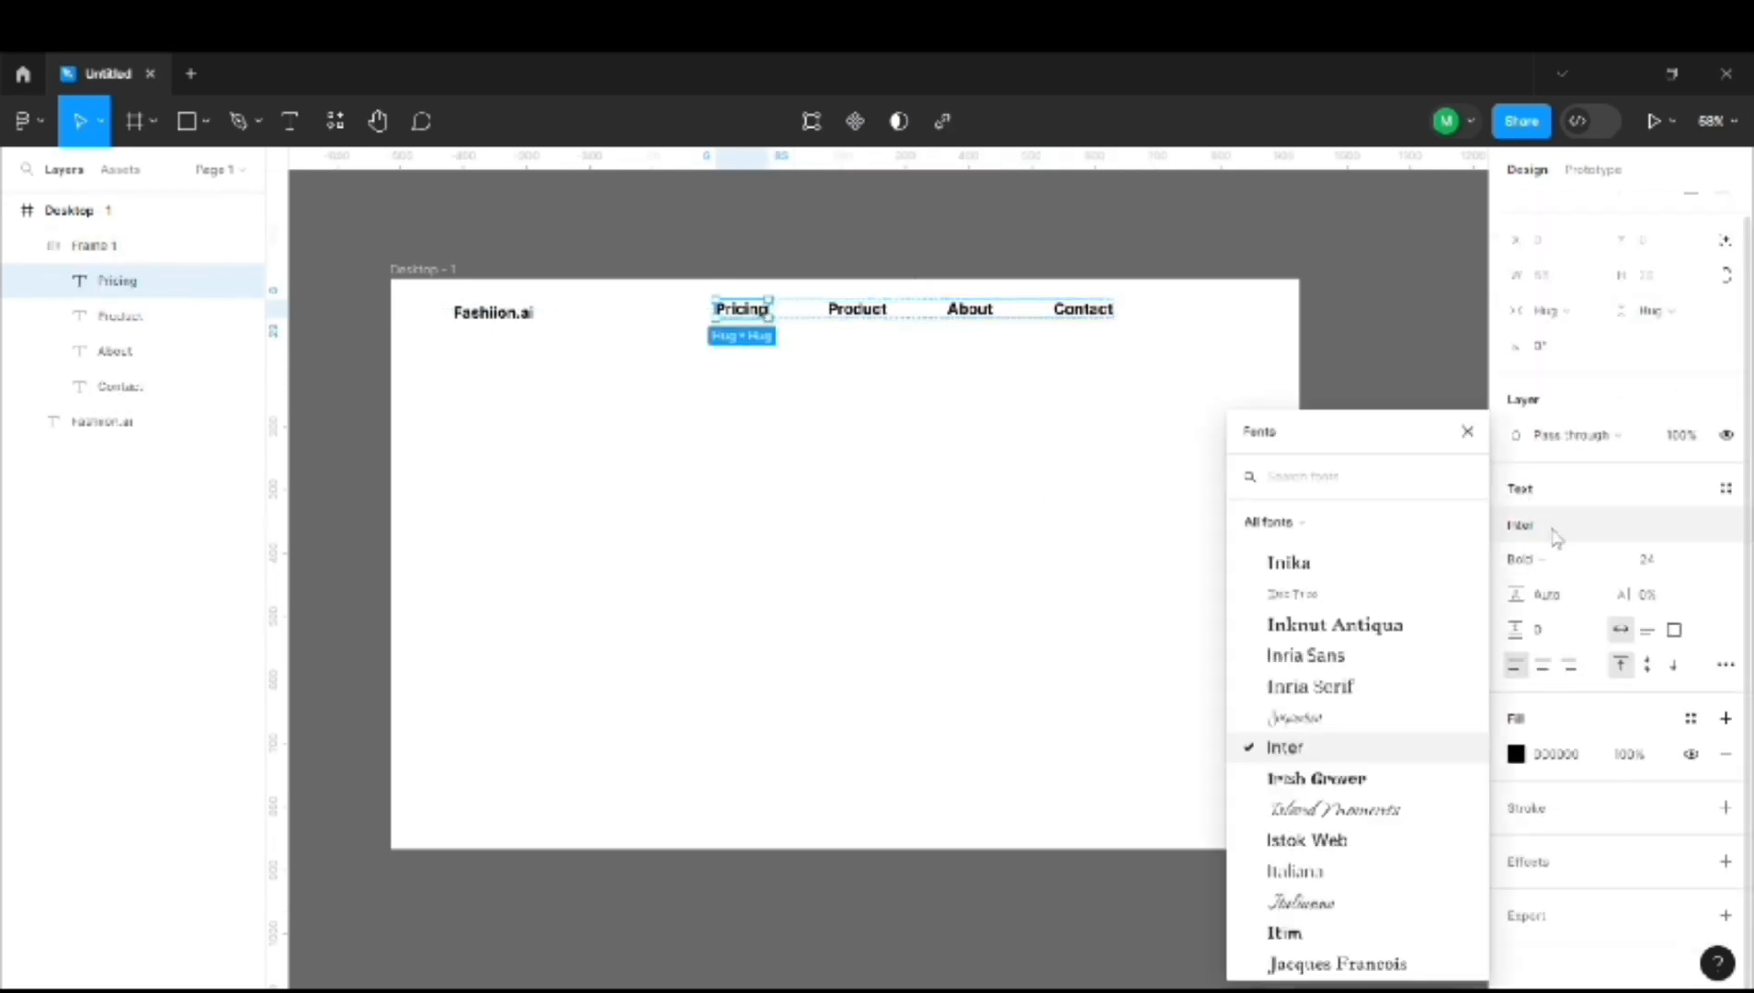
pyautogui.click(1570, 526)
pyautogui.click(1528, 558)
pyautogui.click(1530, 526)
pyautogui.moveTo(857, 309); pyautogui.dragTo(853, 311)
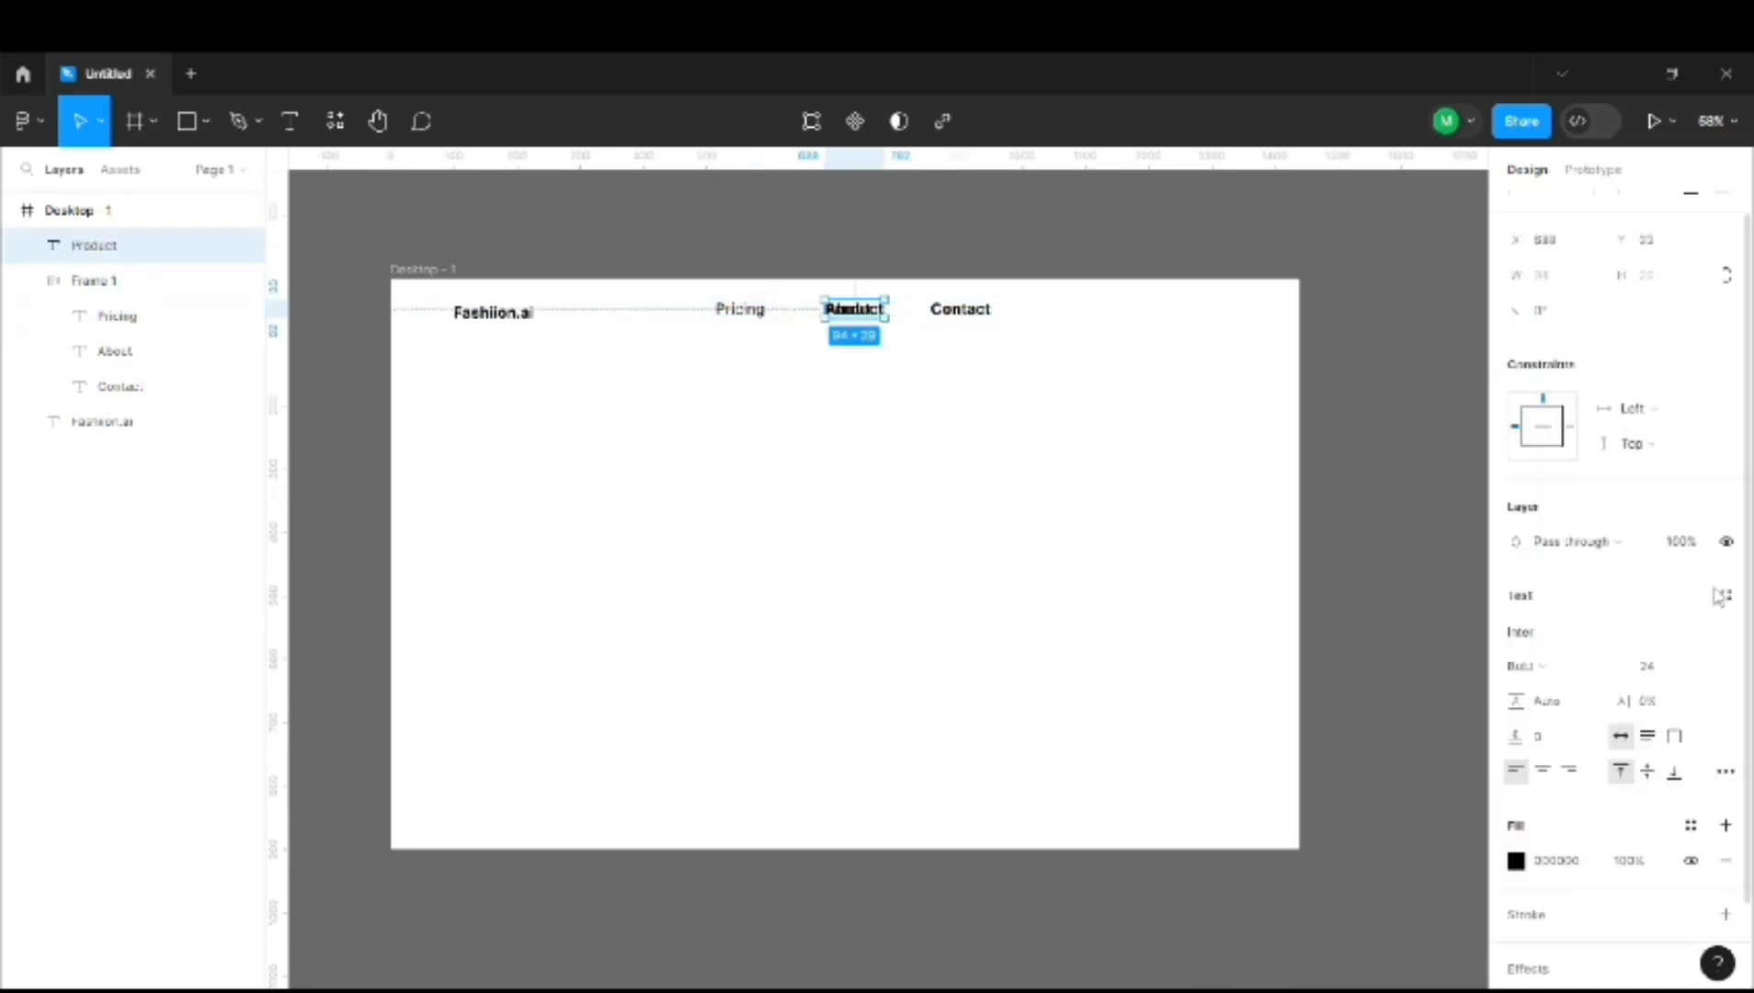
pyautogui.click(1537, 665)
pyautogui.click(1536, 531)
pyautogui.hotkey('ctrl', 'z')
pyautogui.hotkey('ctrl', 'z')
# Set the font weight of the Product, About and Contact labels to Regular.
pyautogui.click(855, 310)
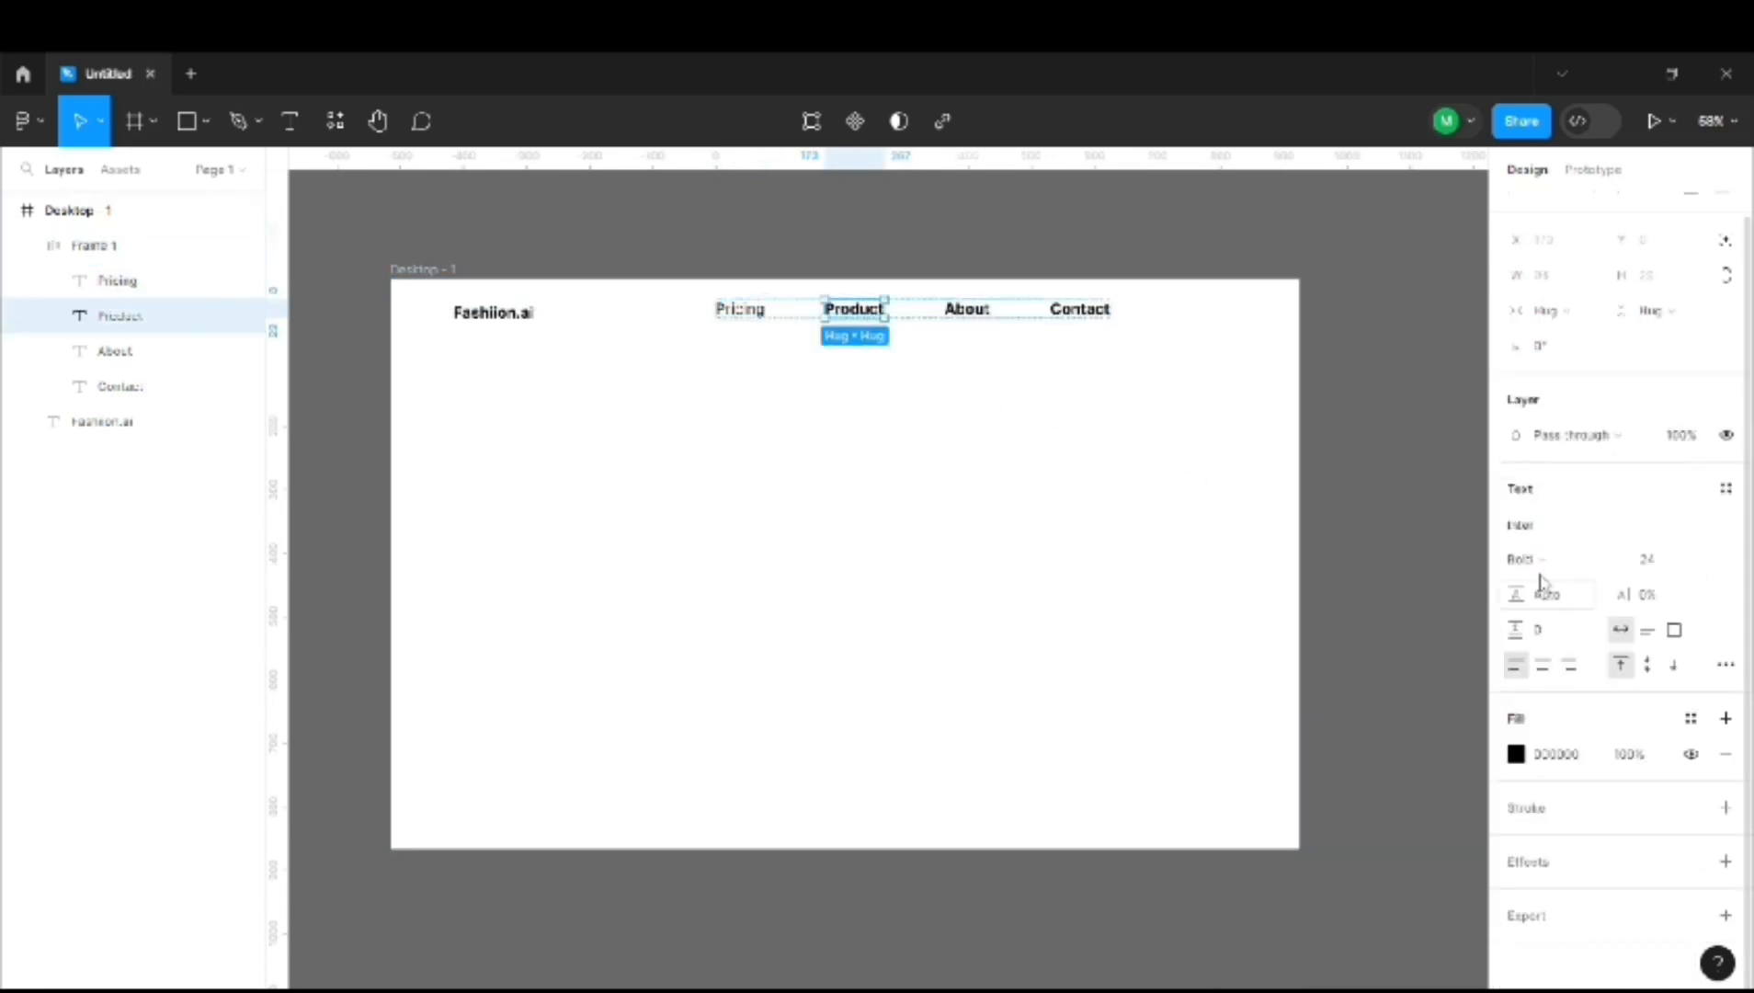
pyautogui.click(1553, 562)
pyautogui.click(1557, 479)
pyautogui.click(966, 309)
pyautogui.click(1553, 559)
pyautogui.click(1557, 479)
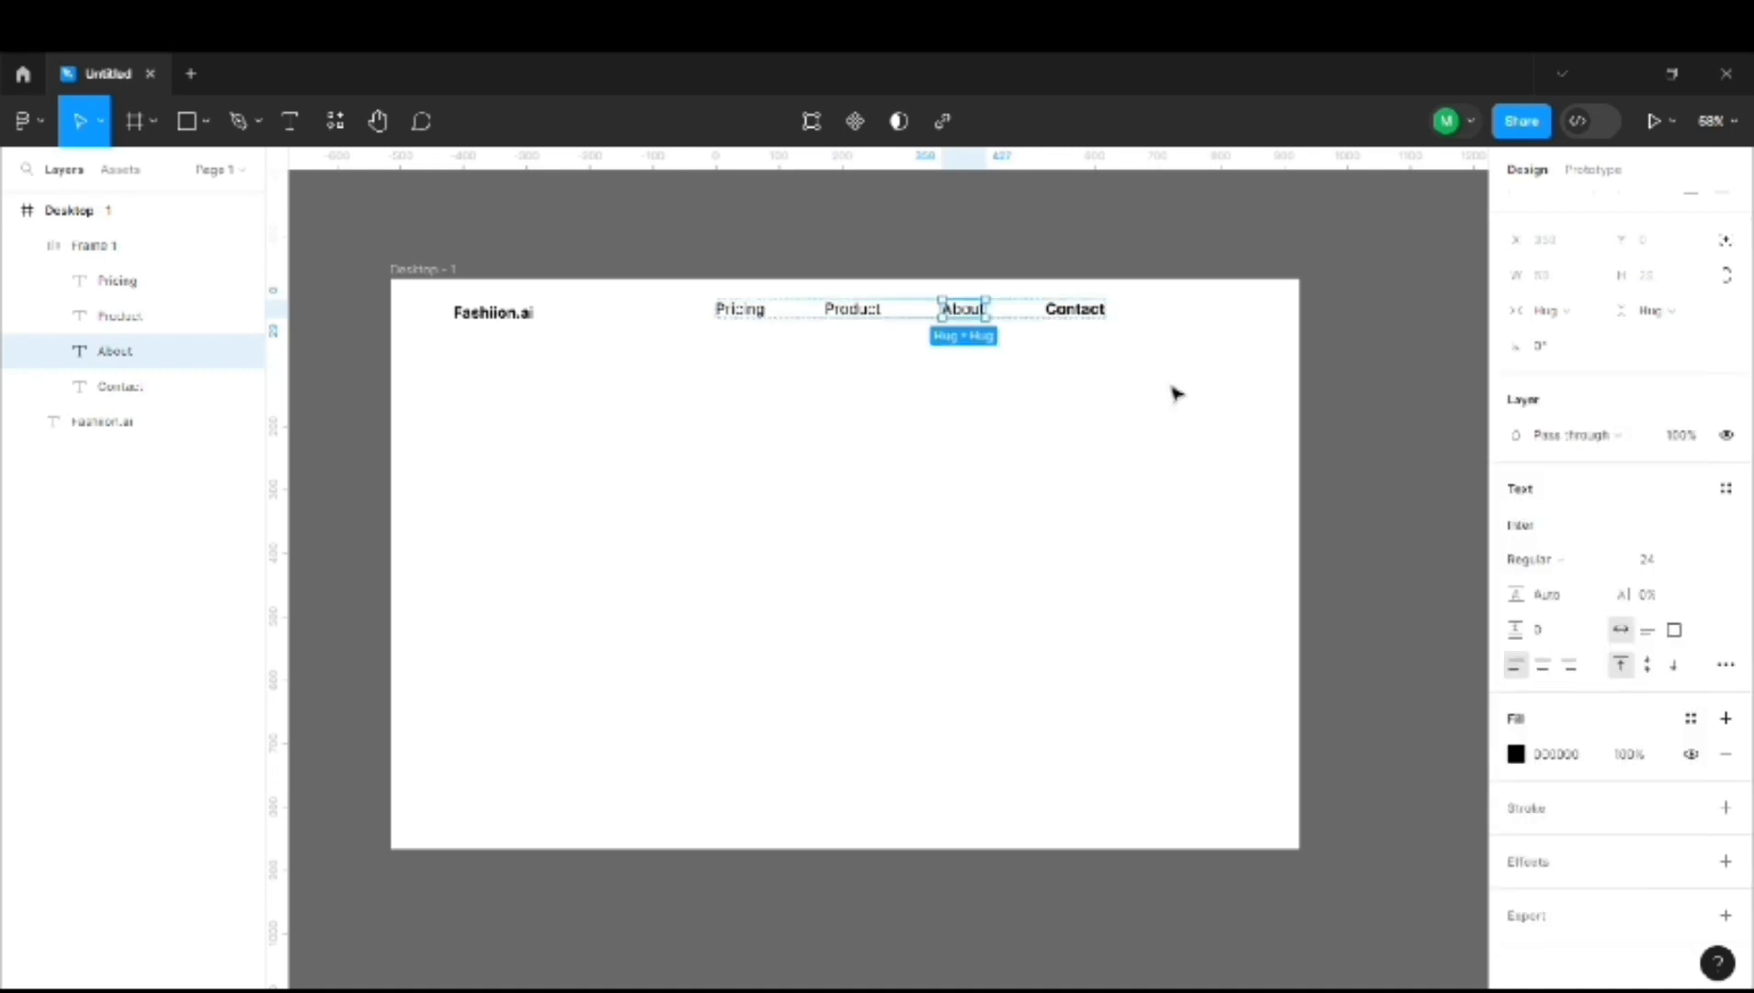
pyautogui.click(1076, 309)
pyautogui.click(1593, 560)
pyautogui.click(1570, 481)
pyautogui.press('Escape')
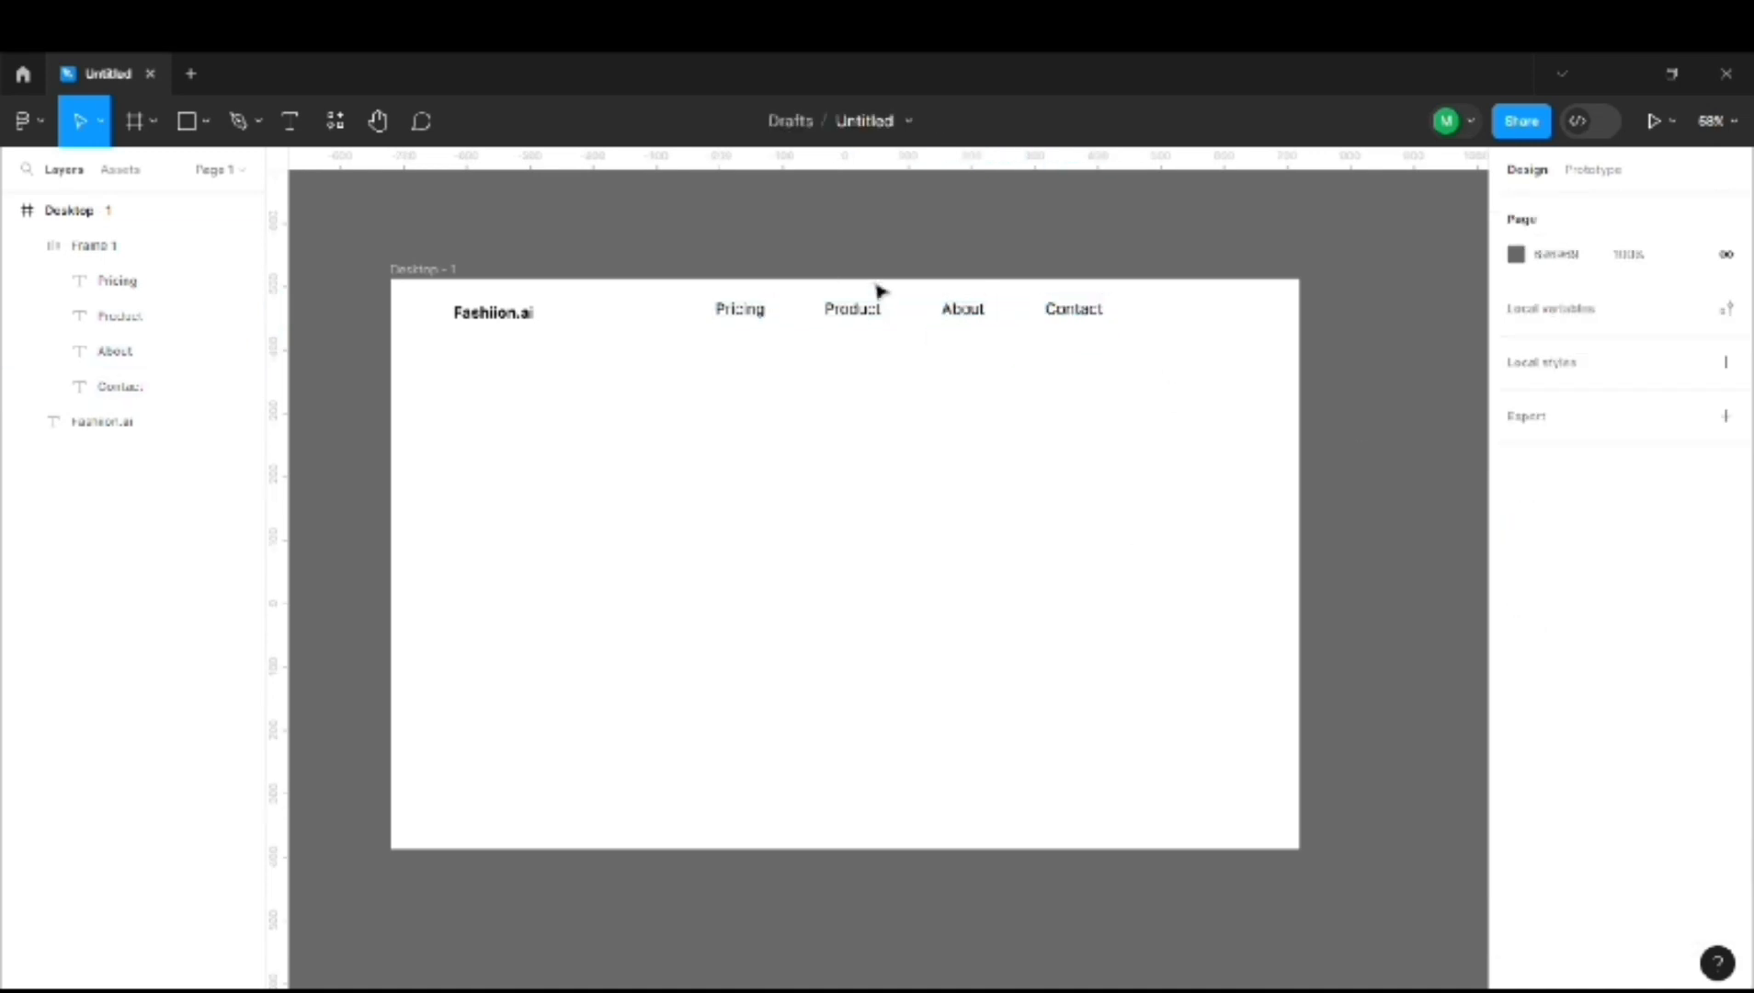
# Move the navigation links frame slightly right and down to line up with the Fashiion.ai logo.
pyautogui.click(891, 313)
pyautogui.moveTo(892, 313); pyautogui.dragTo(913, 319)
pyautogui.click(963, 503)
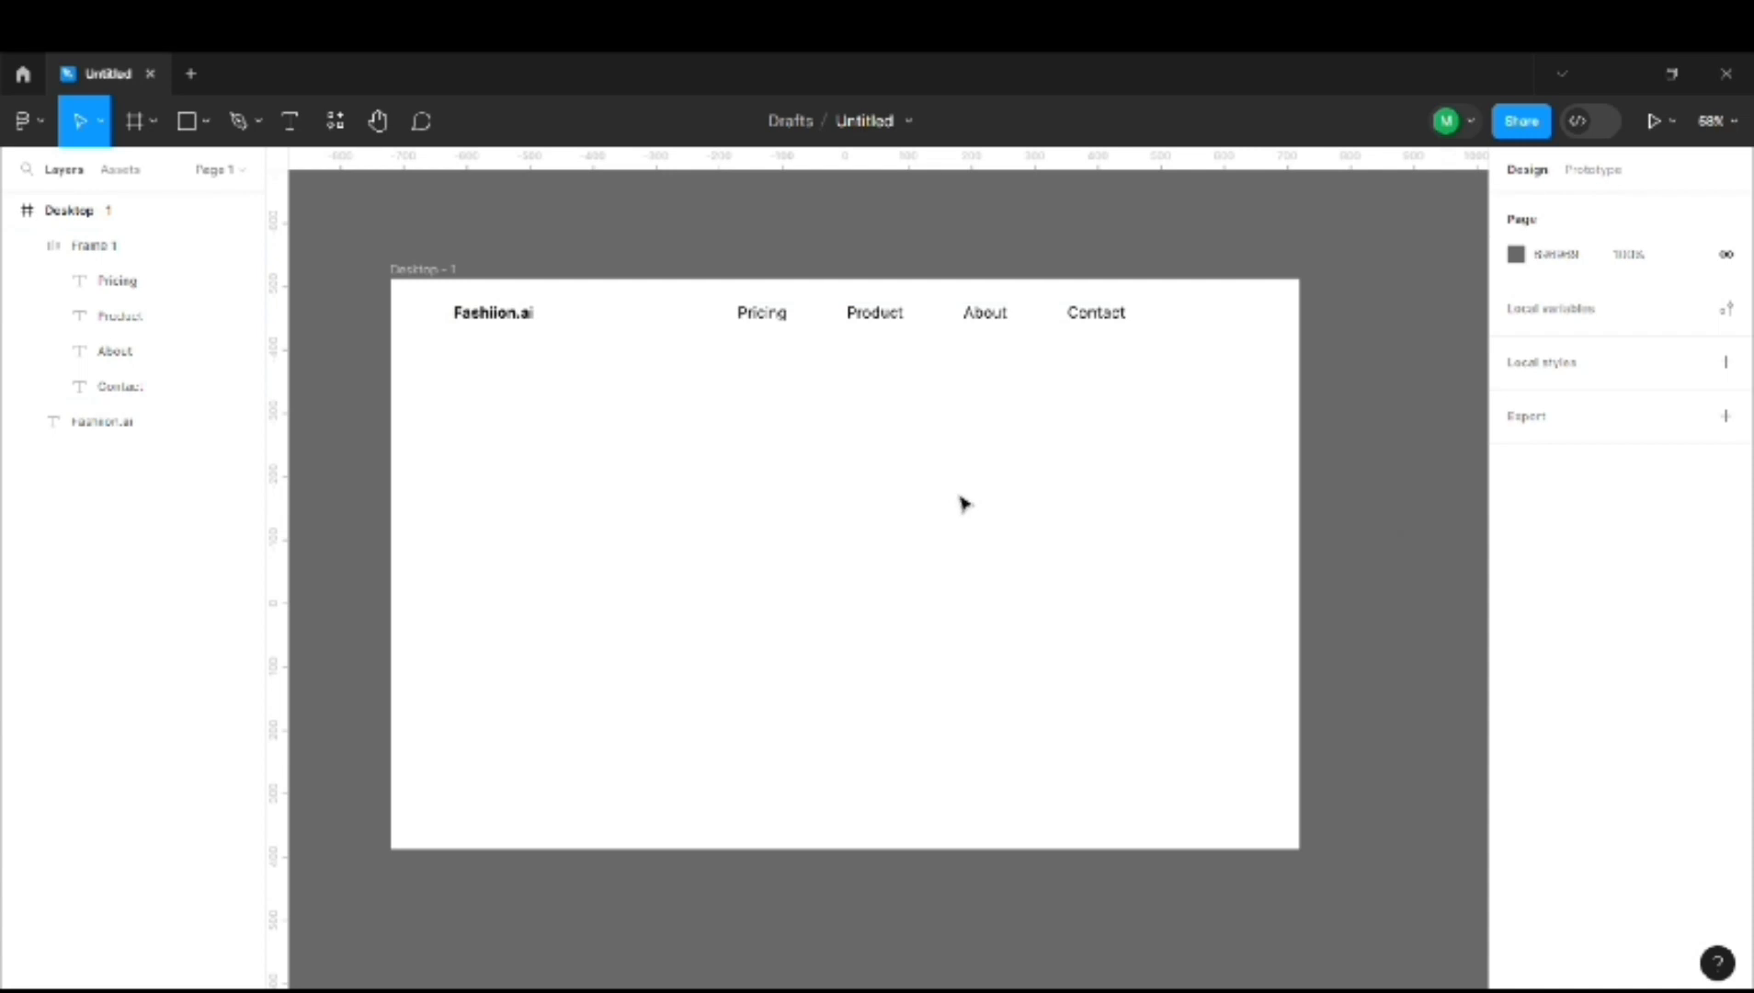
# Reduce the navigation links frame's auto layout item spacing to 62.
pyautogui.click(1084, 312)
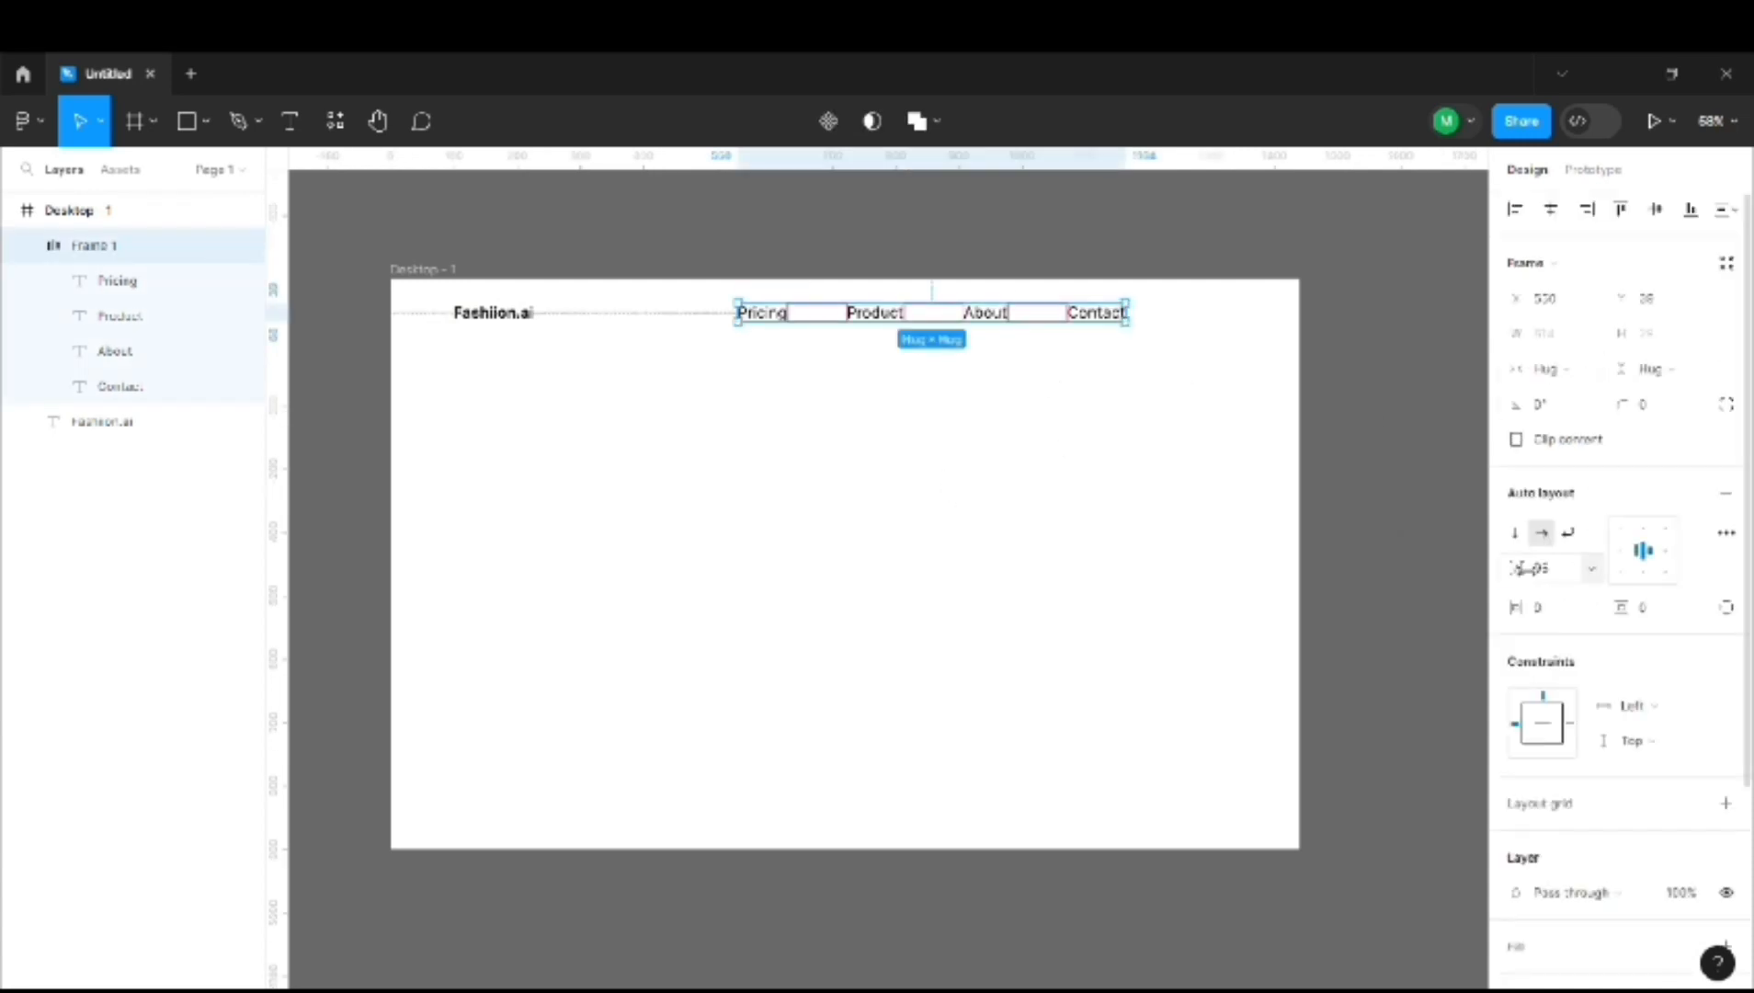
pyautogui.moveTo(1512, 567); pyautogui.dragTo(1466, 594)
pyautogui.click(1229, 586)
# Duplicate the Contact label and place the copy level with the links near the header's far right, at X 1235.
pyautogui.click(1035, 313)
pyautogui.click(1034, 317)
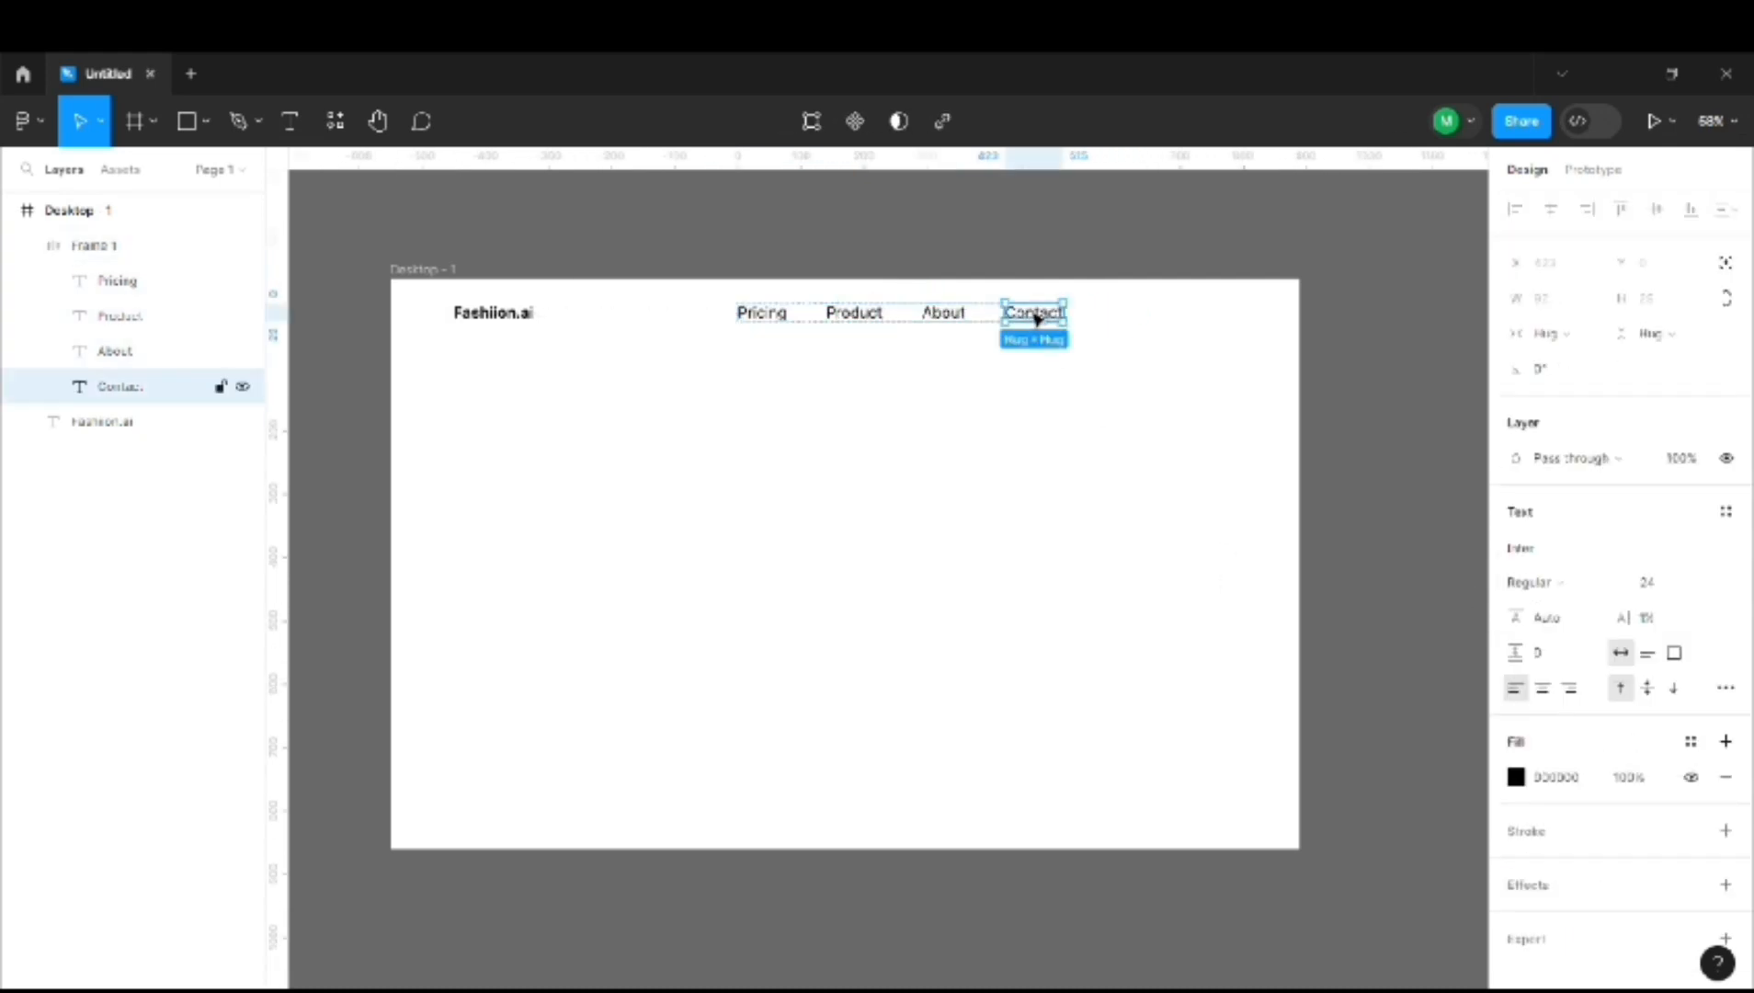
pyautogui.moveTo(1035, 317); pyautogui.dragTo(1210, 322)
pyautogui.click(1209, 322)
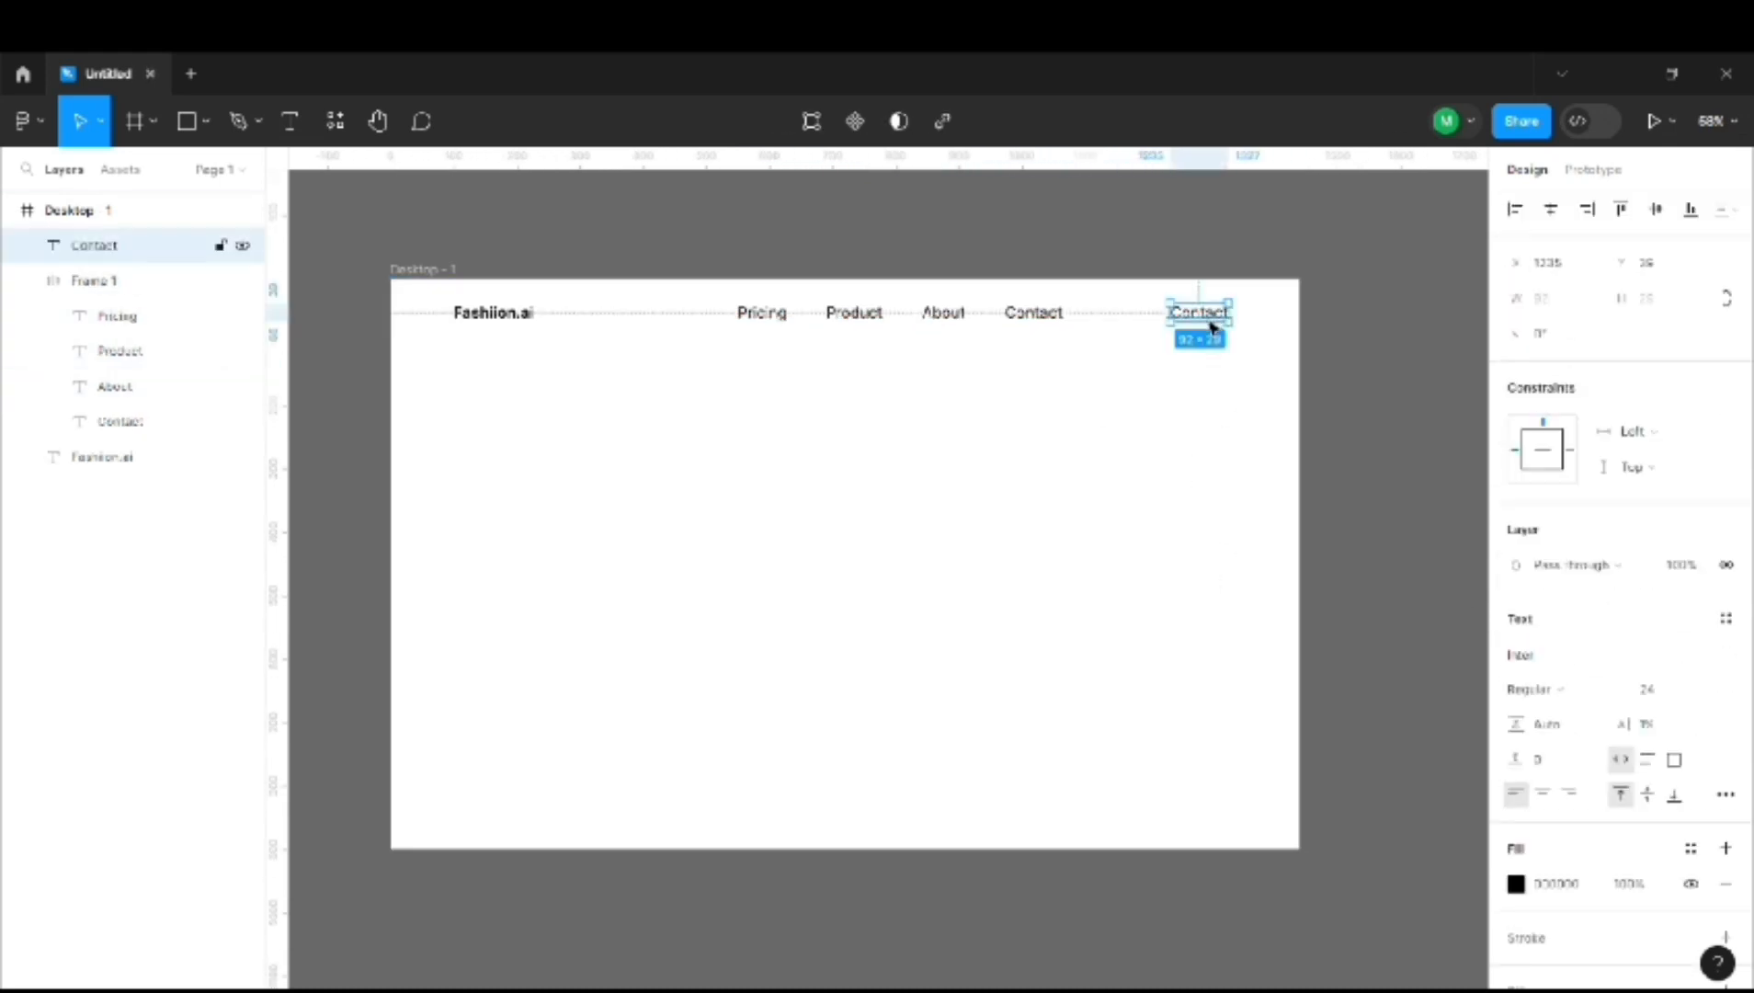
# Change the duplicated label's text to GET STARTED and set its font weight to Bold.
pyautogui.doubleClick(1215, 317)
pyautogui.write('g')
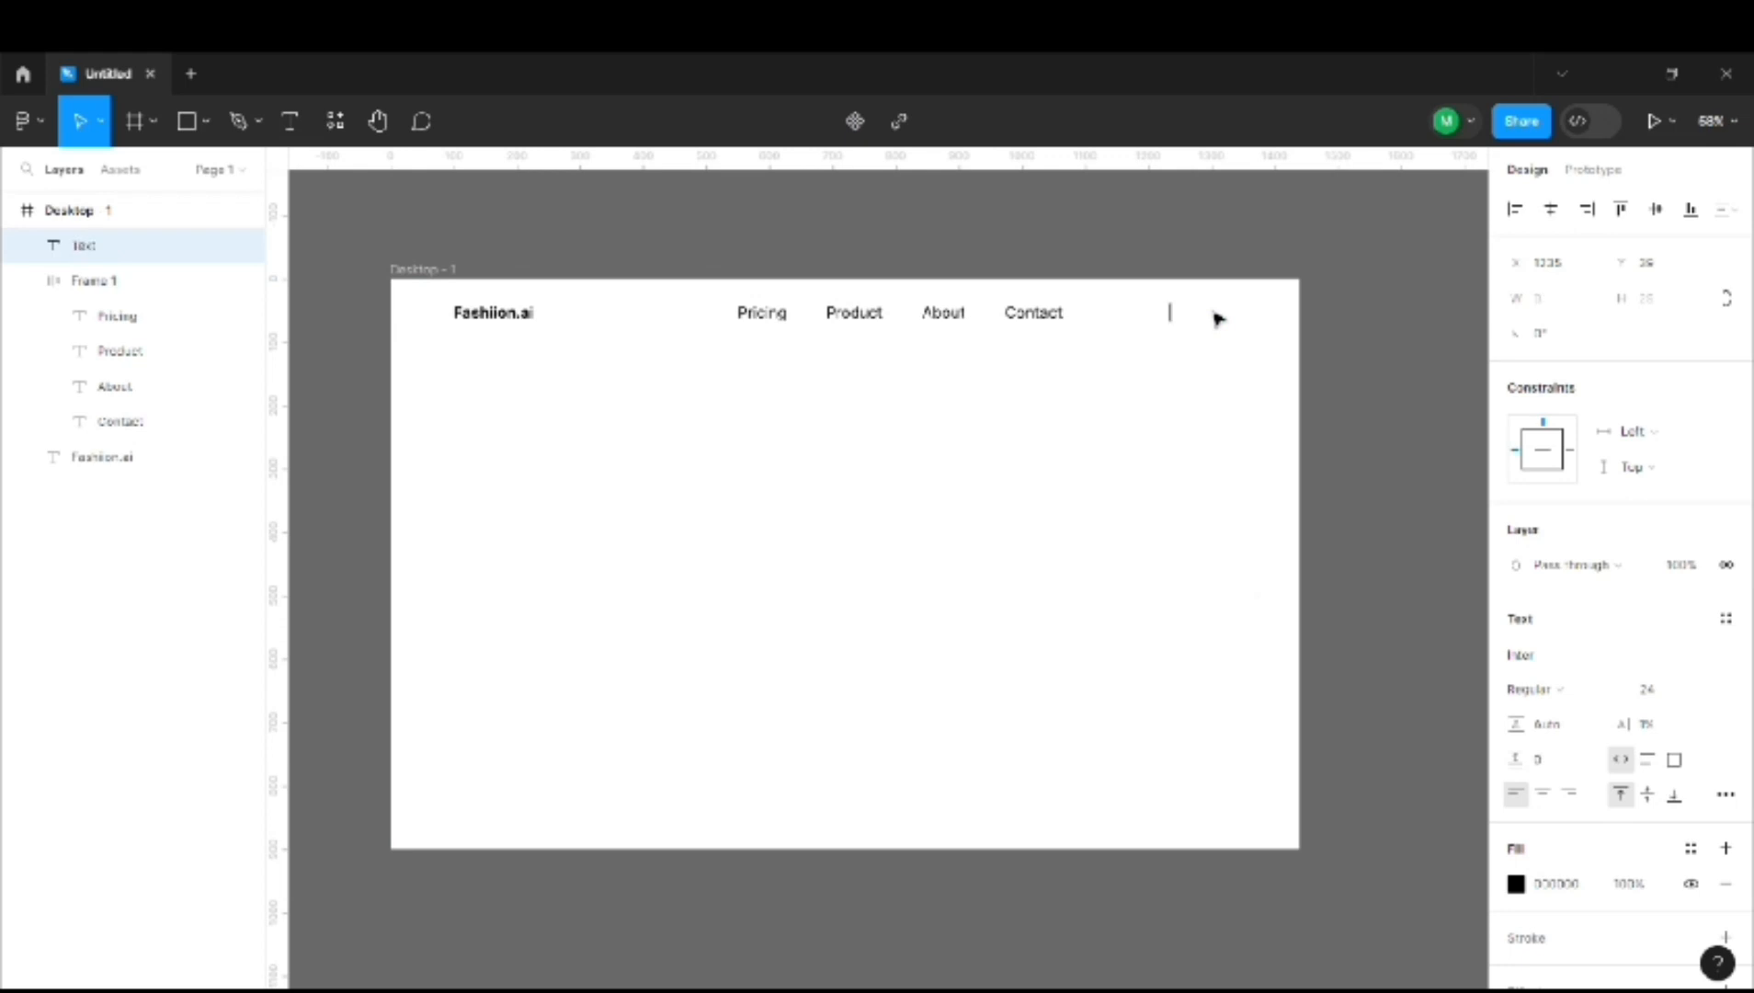
pyautogui.write('GET STARTED')
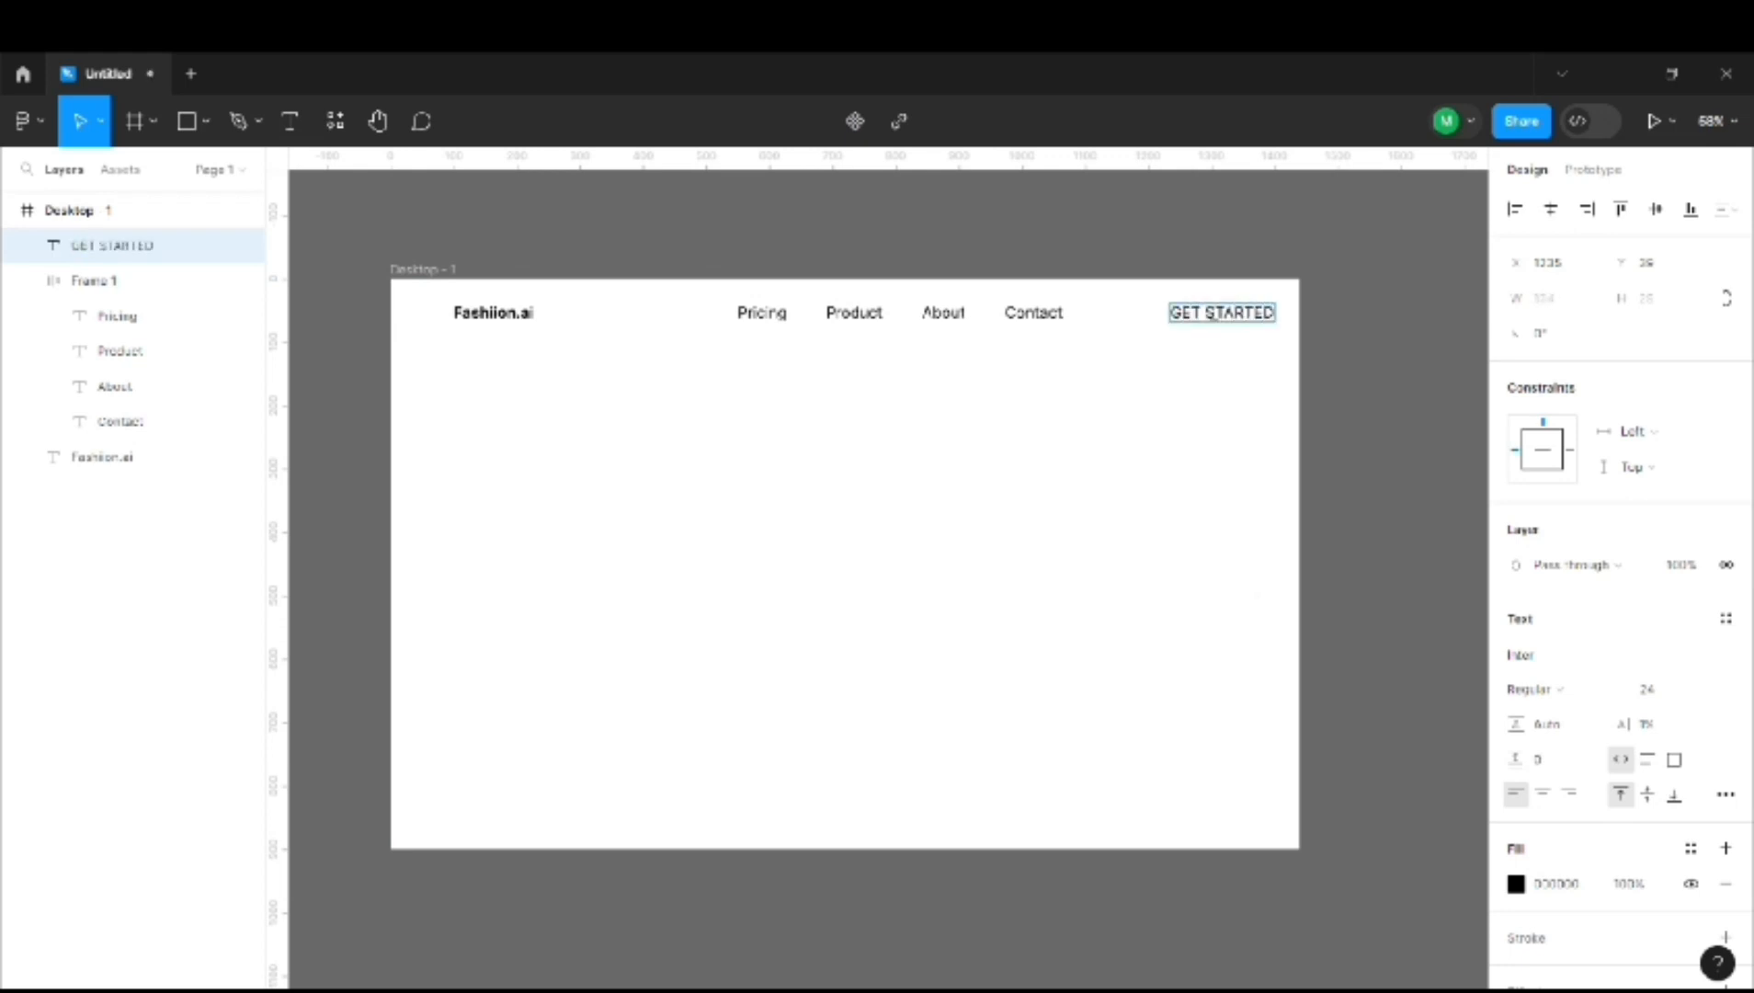
pyautogui.press('Escape')
pyautogui.click(1544, 690)
pyautogui.click(1588, 614)
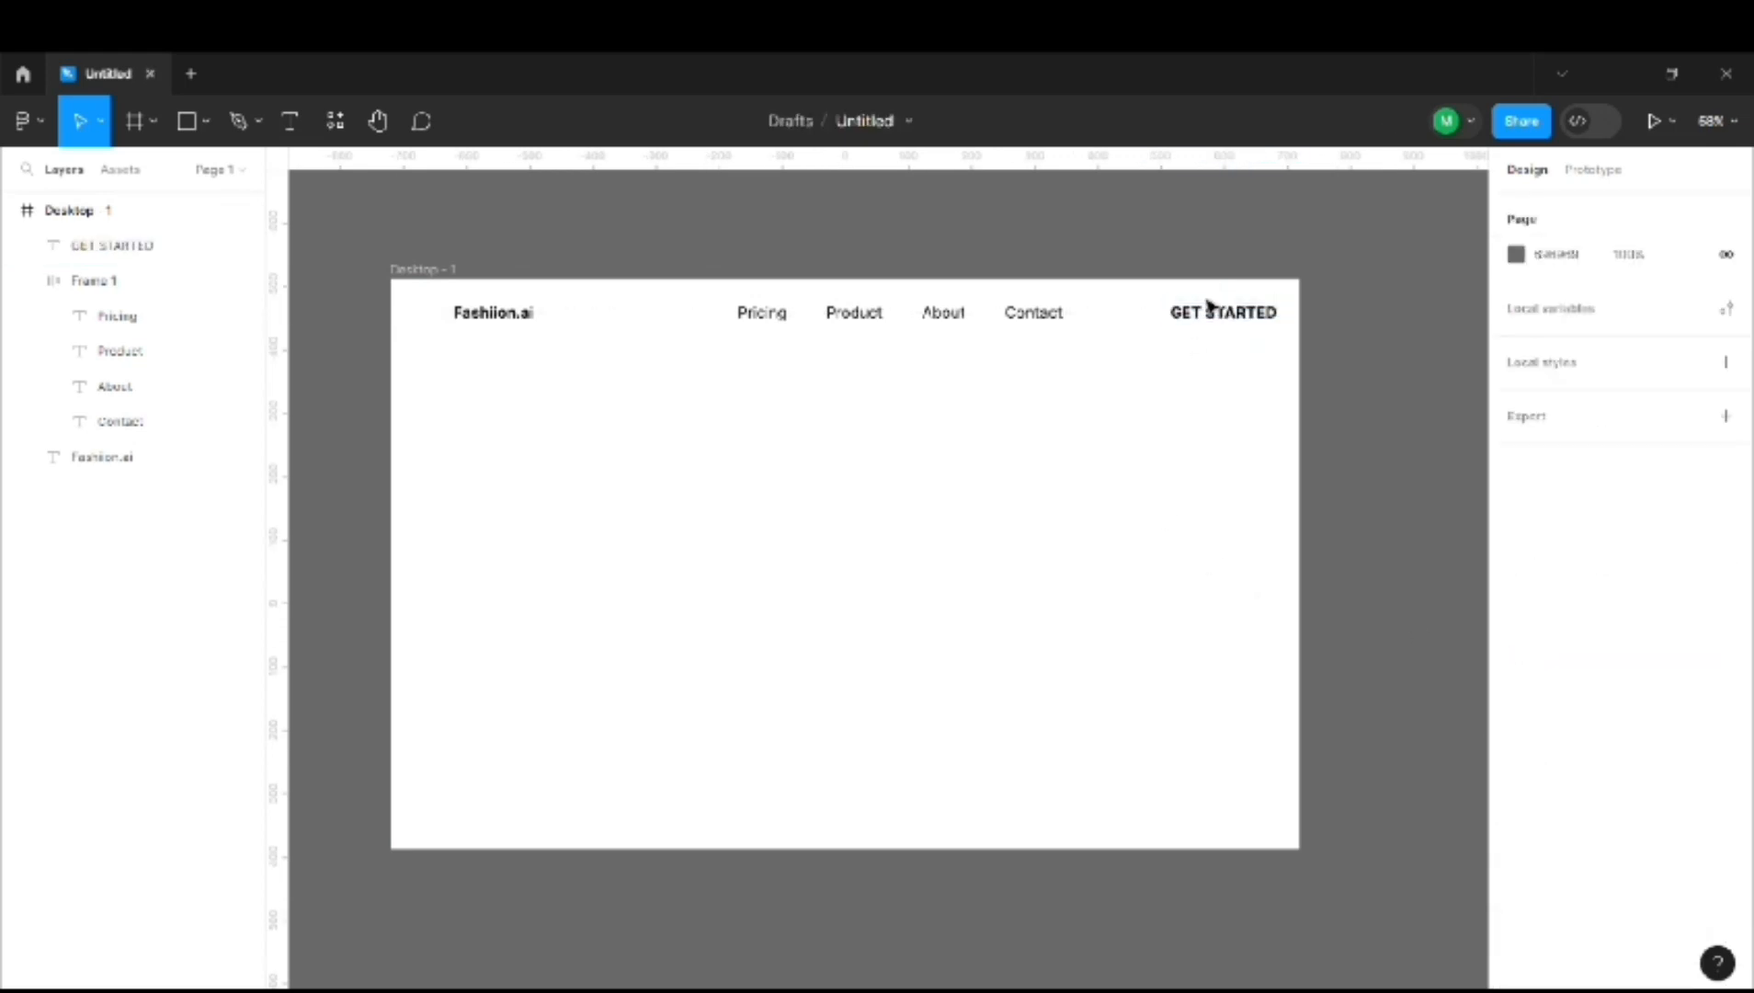
# Add a second fill, 000000 at 20%, to the GET STARTED label.
pyautogui.click(1211, 313)
pyautogui.click(1424, 306)
pyautogui.click(1215, 313)
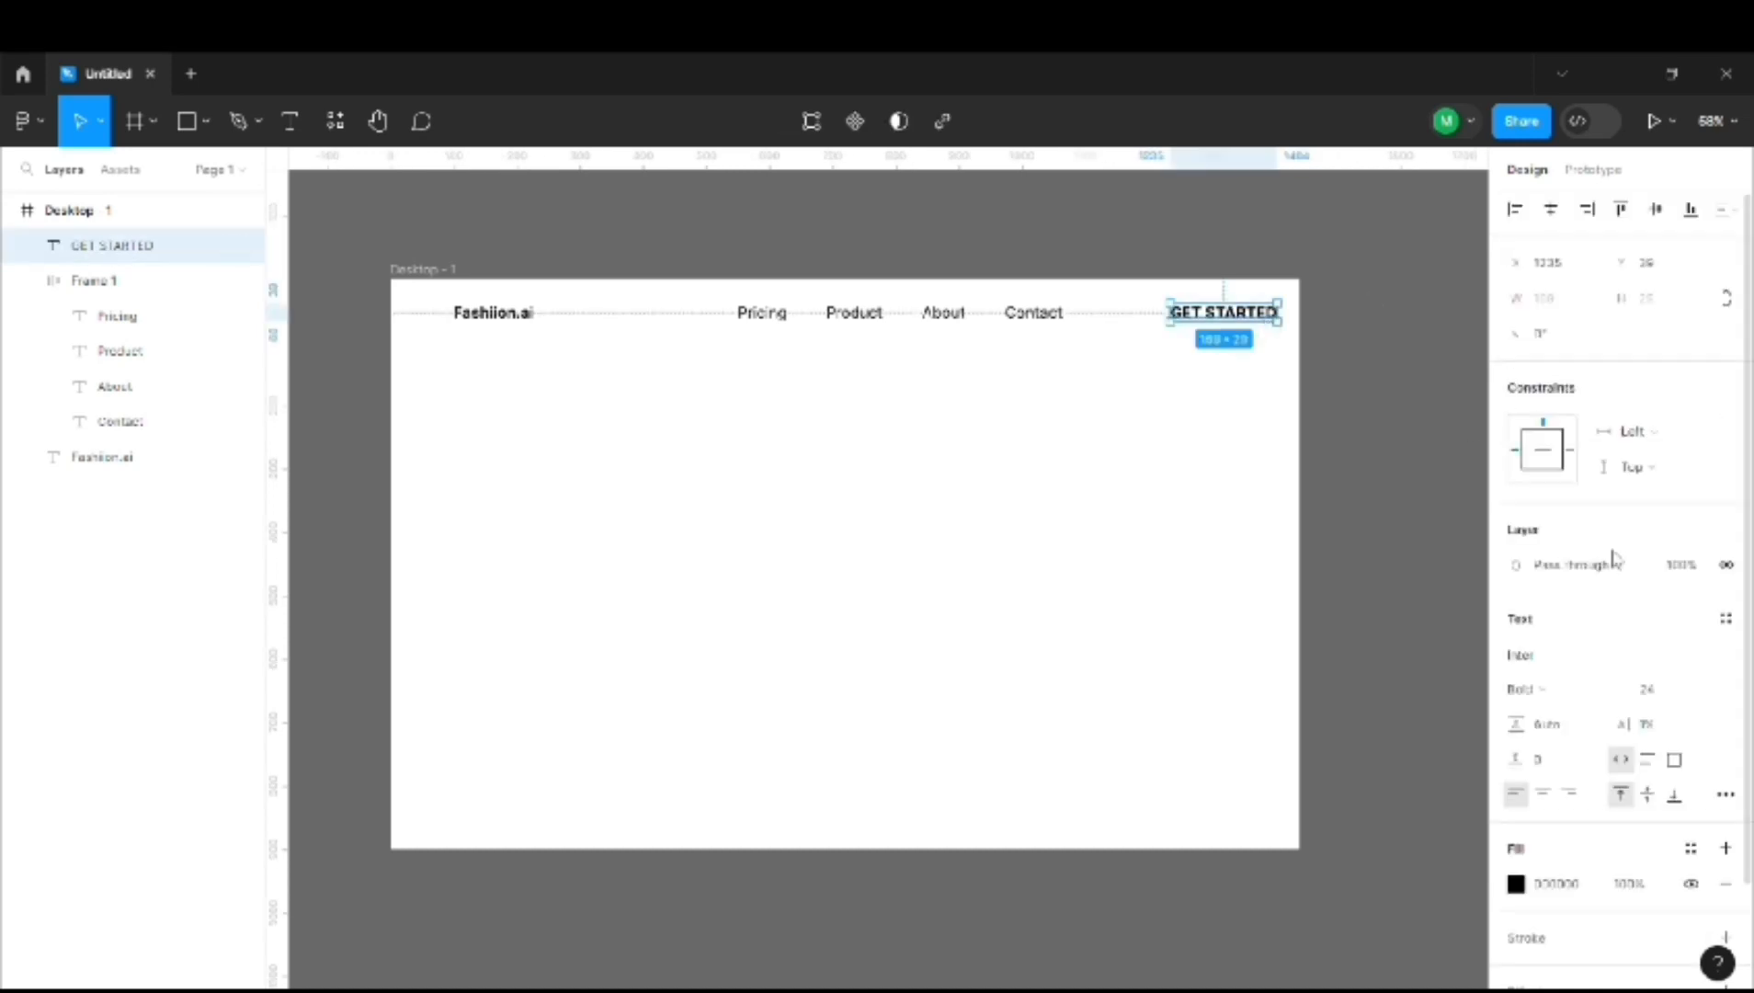
pyautogui.scroll(-2, 1581, 736)
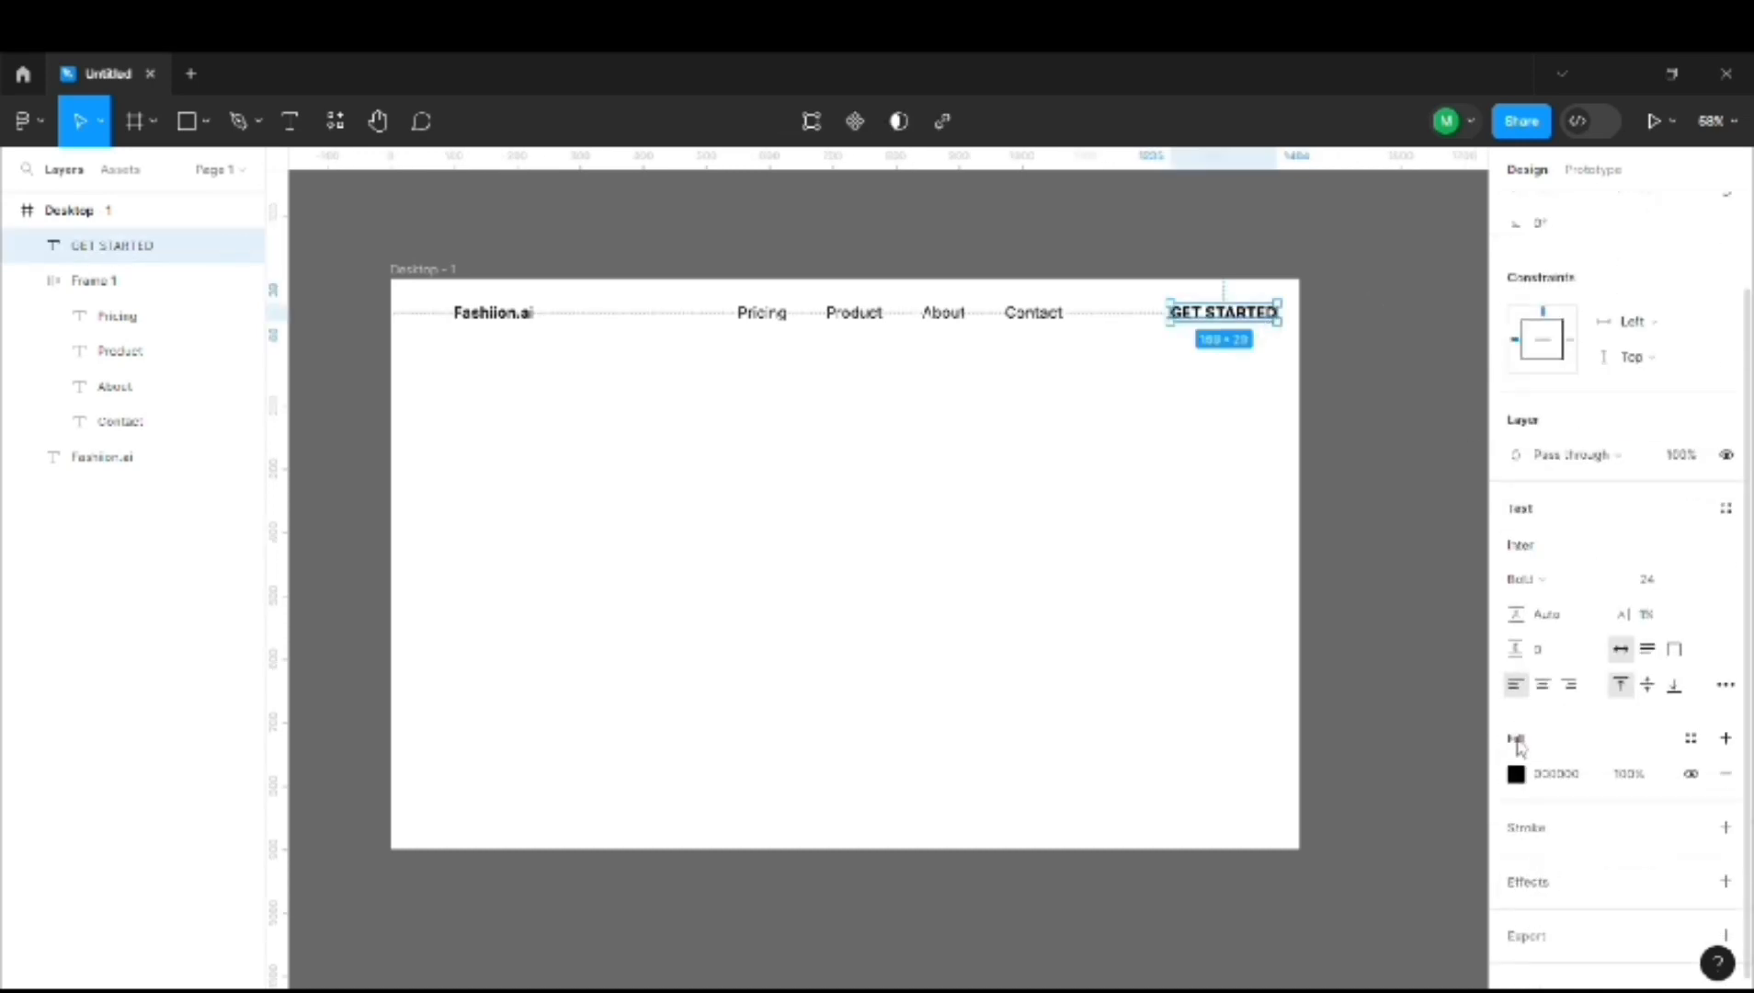
pyautogui.click(1725, 737)
pyautogui.click(1464, 376)
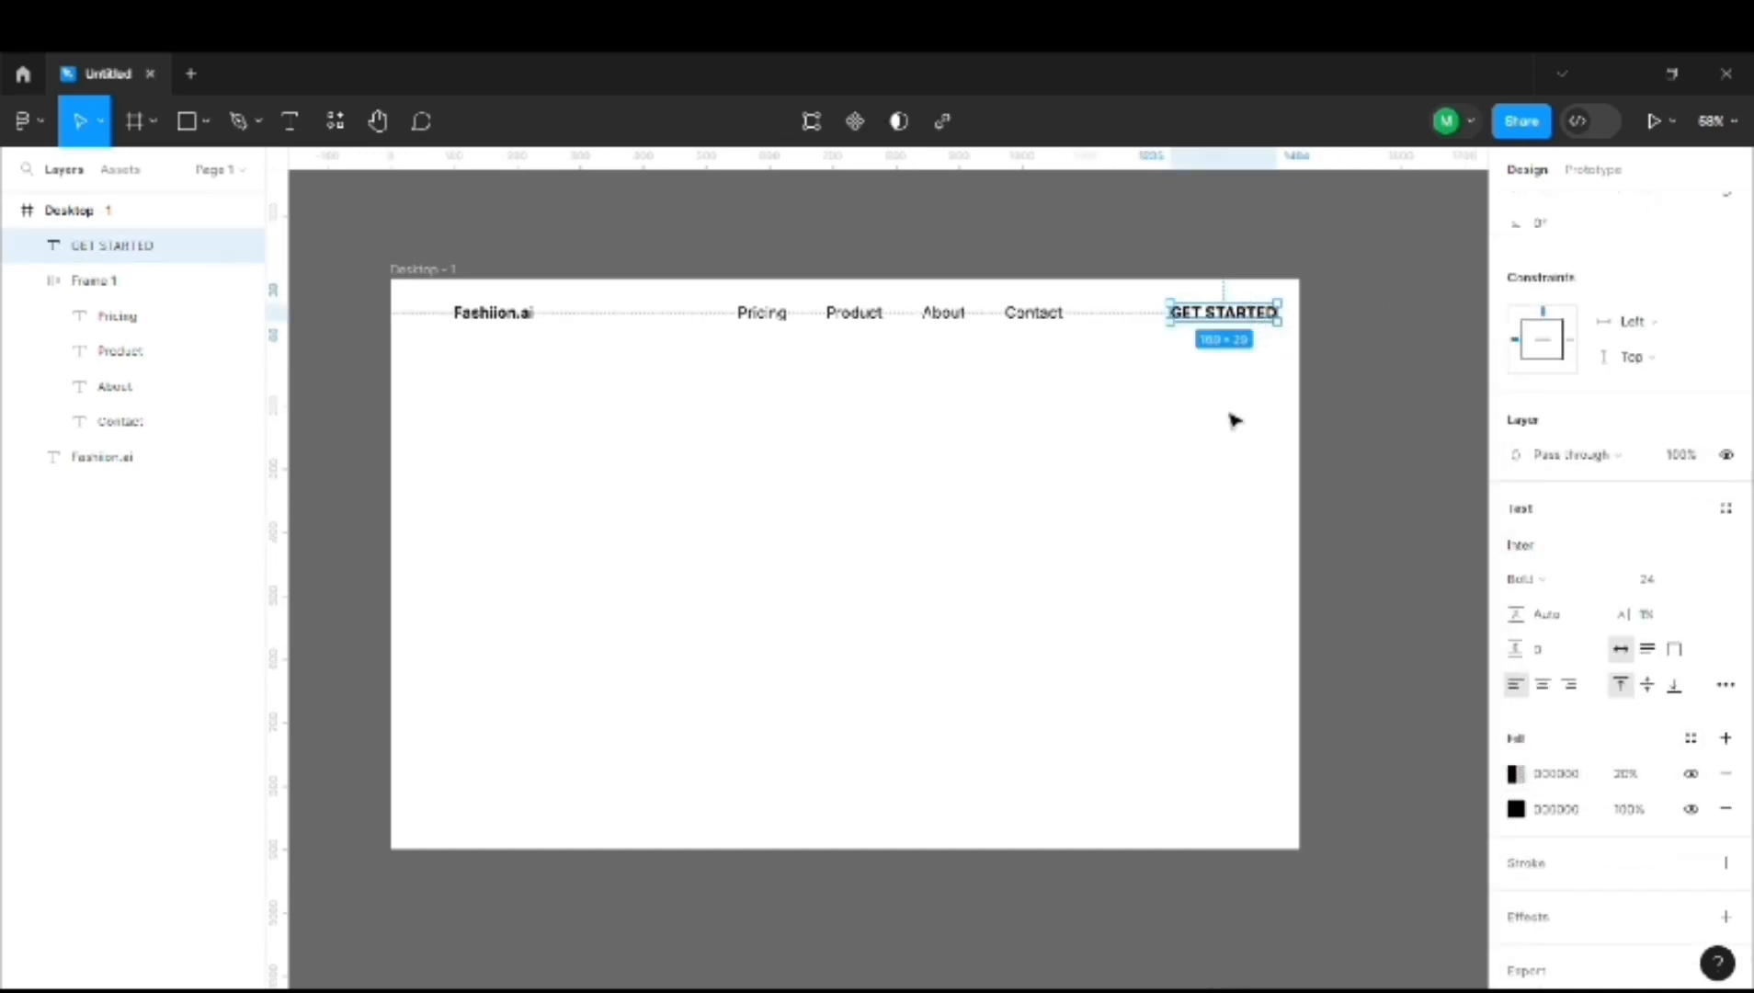
# Try resizing the GET STARTED label with the Scale tool, and undo the scaling, added fill and text changes.
pyautogui.press('k')
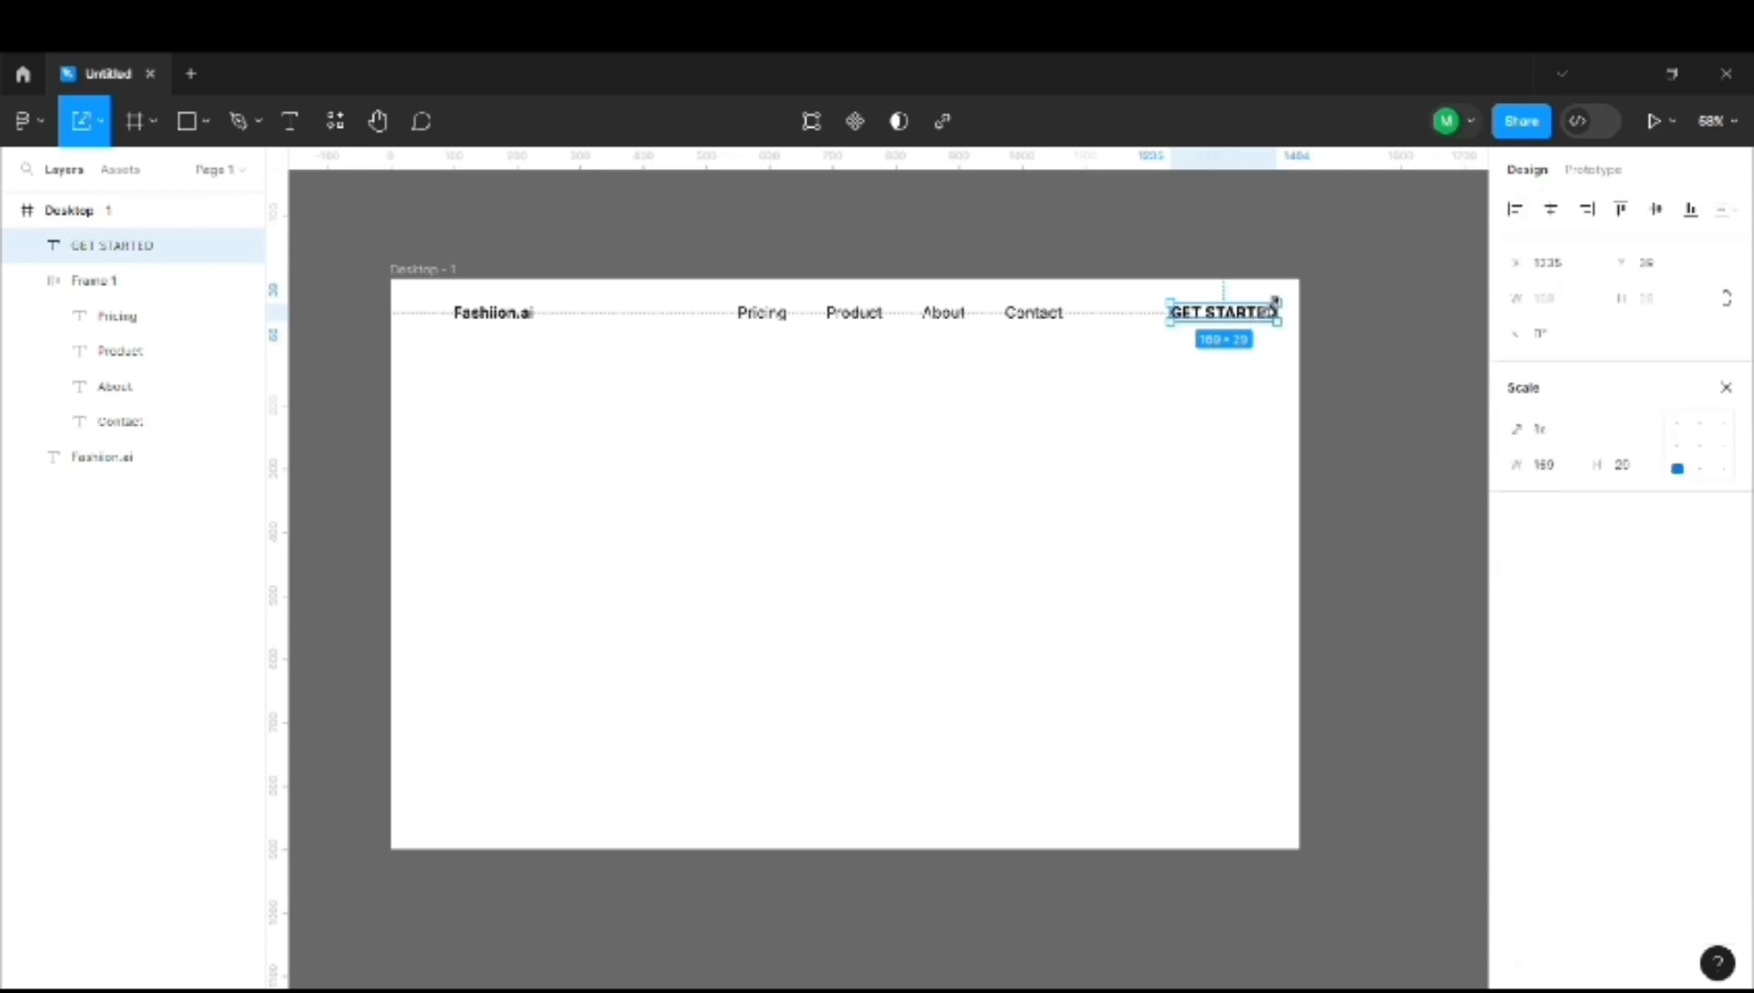
pyautogui.moveTo(1277, 303); pyautogui.dragTo(1280, 352)
pyautogui.press('v')
pyautogui.hotkey('ctrl', 'z')
pyautogui.hotkey('ctrl', 'z')
pyautogui.hotkey('ctrl', 'z')
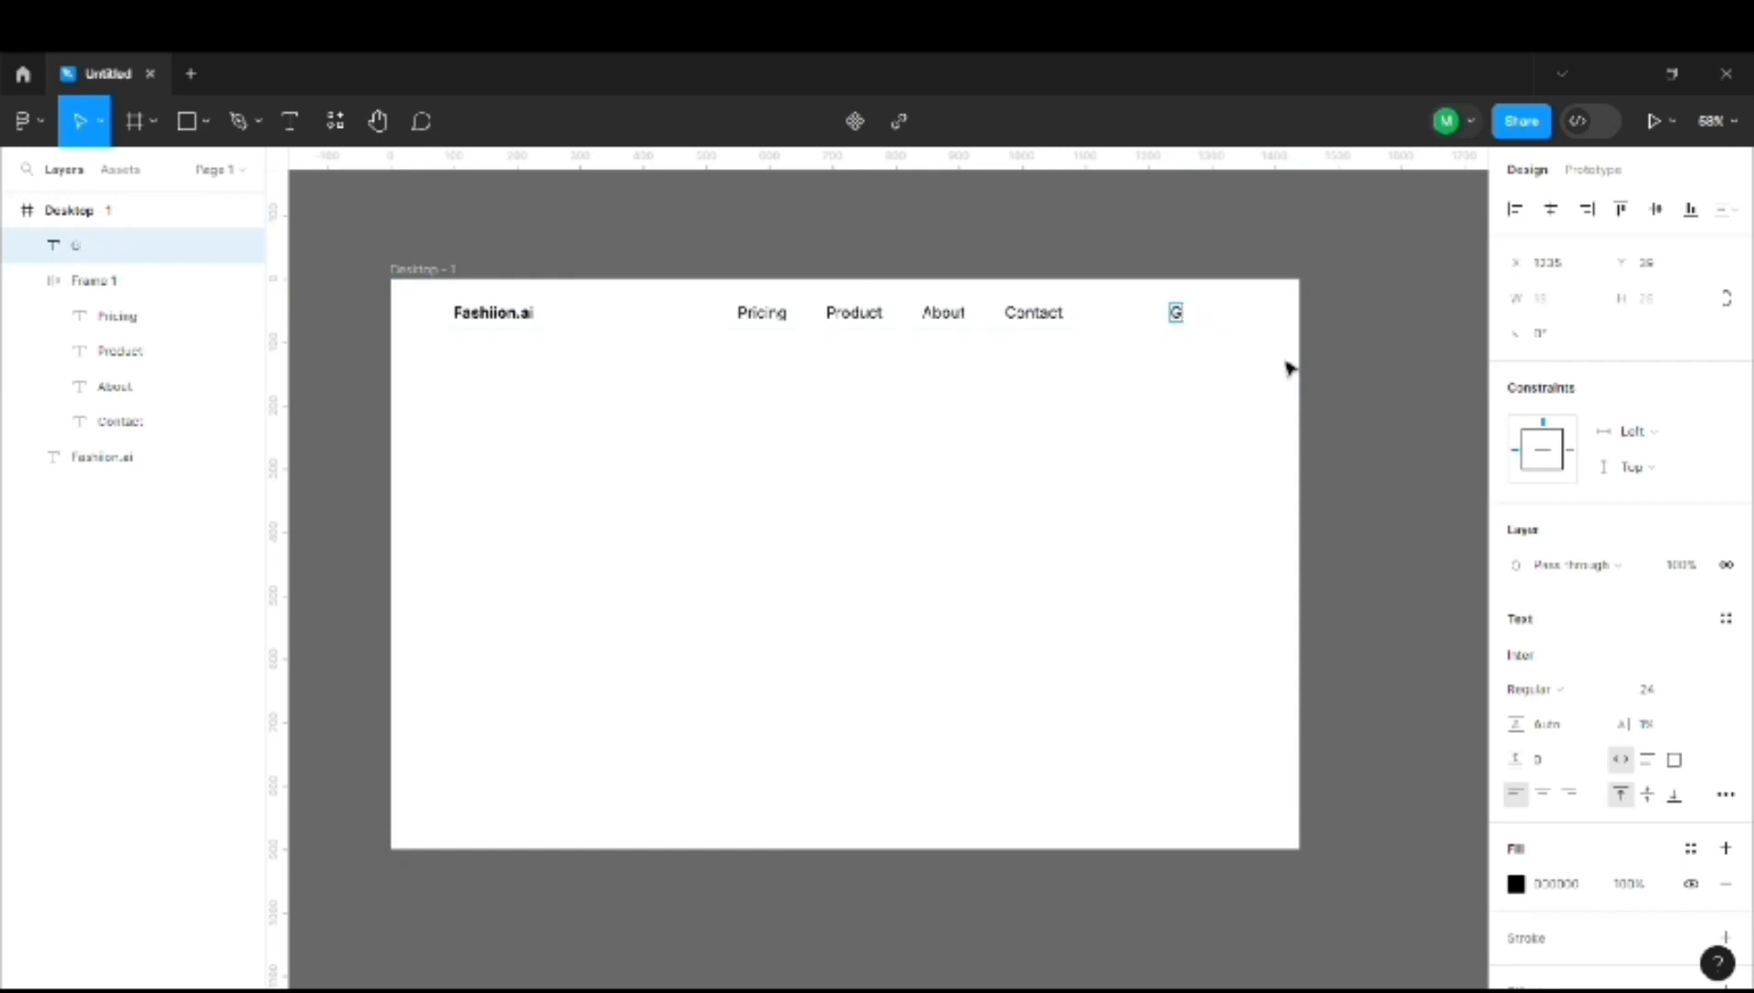
# Set the duplicated label's text to "Get started" and its font weight to Bold.
pyautogui.write('tarted')
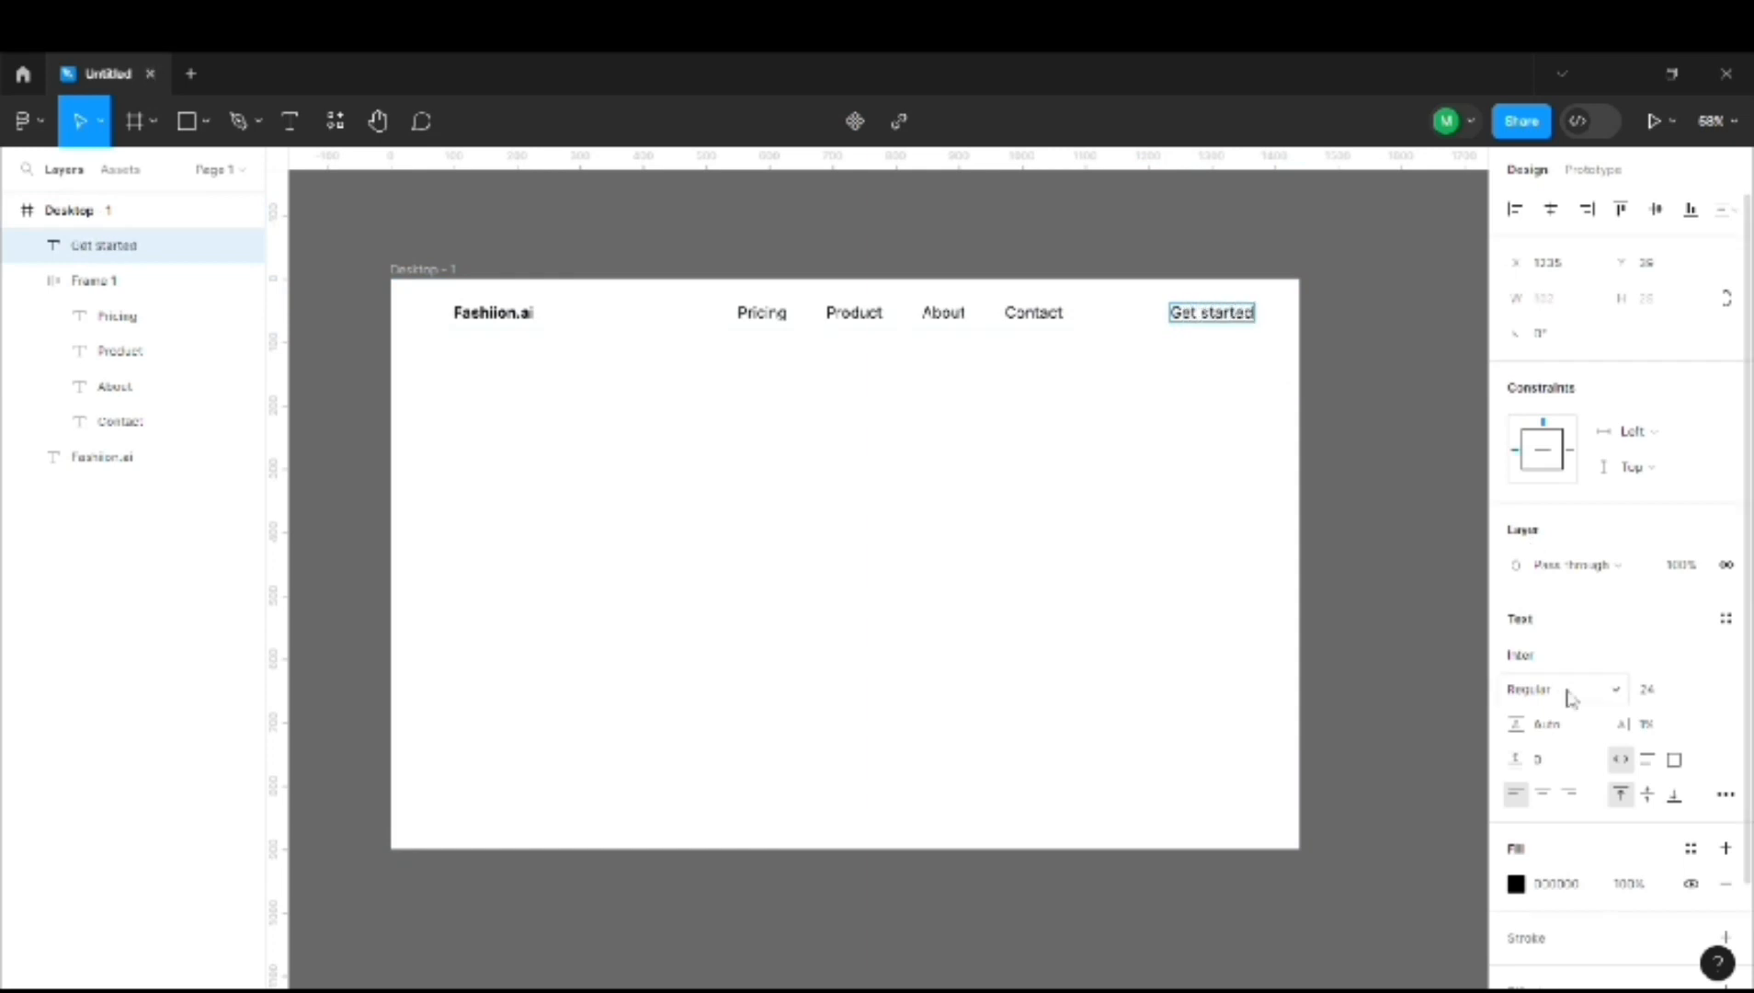
pyautogui.click(1528, 688)
pyautogui.click(1247, 539)
pyautogui.click(1529, 689)
pyautogui.click(1547, 609)
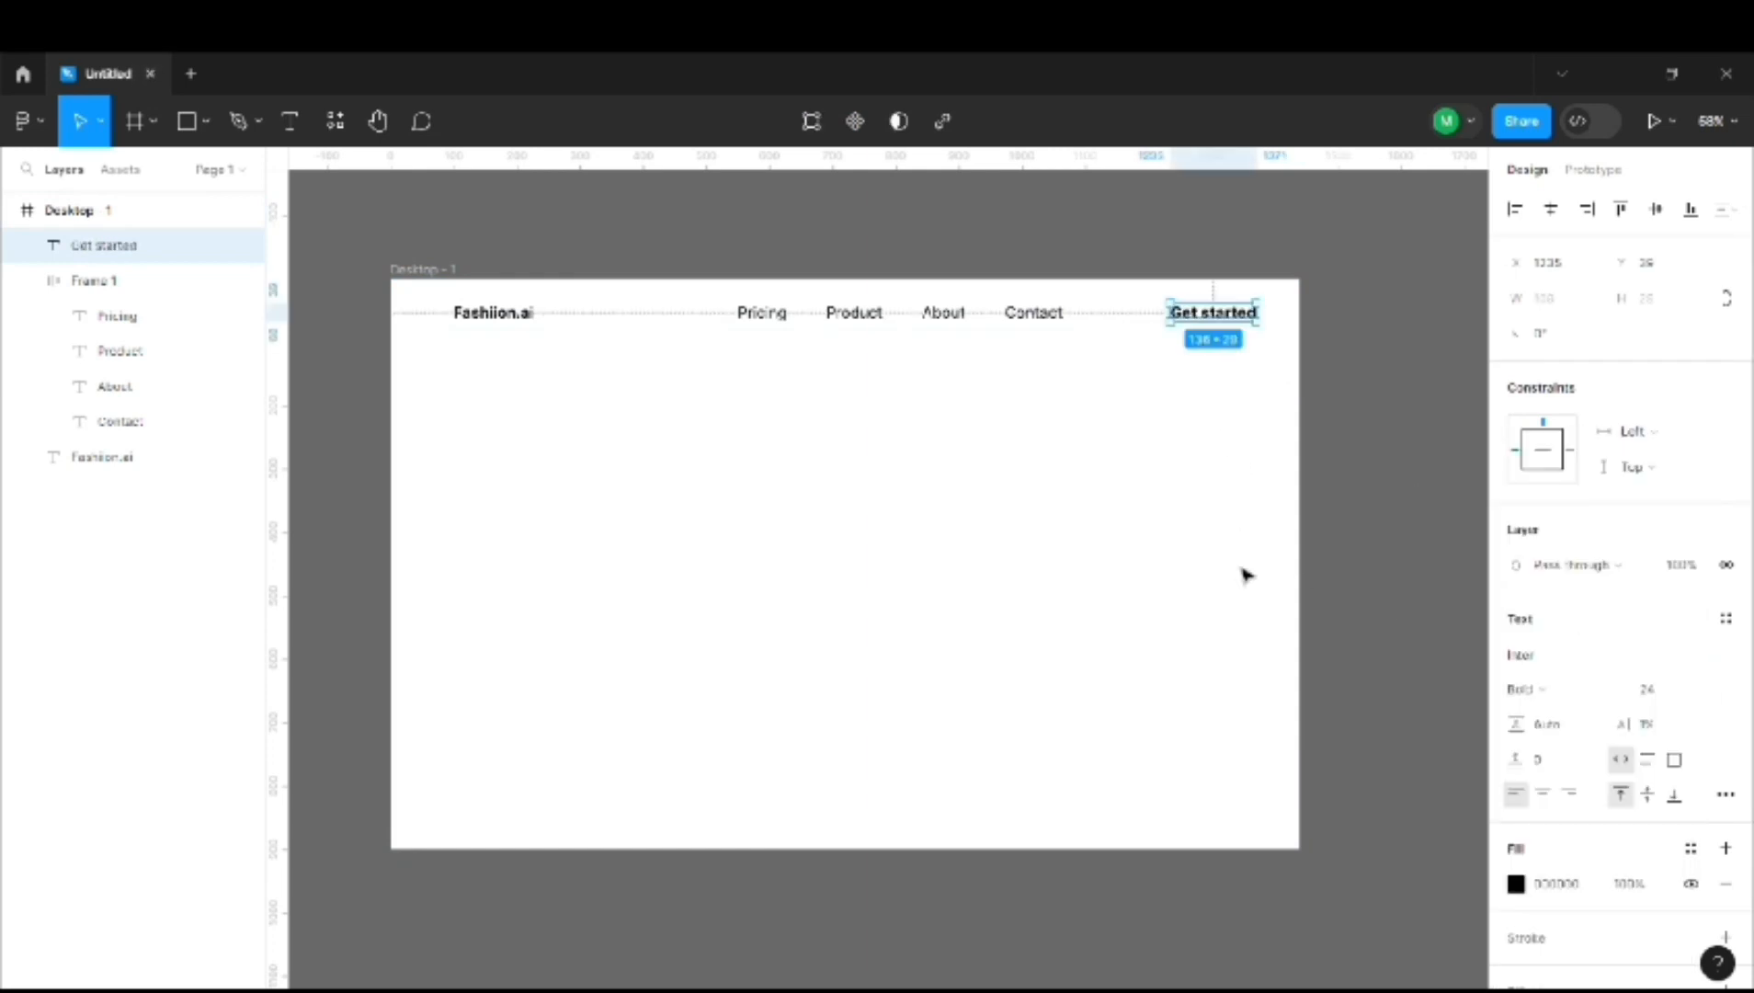
pyautogui.click(1244, 575)
# Draw a rectangle about 175 × 52 around the Get started label, move it behind the text and fill it with black (000000).
pyautogui.click(186, 120)
pyautogui.moveTo(1155, 298); pyautogui.dragTo(1269, 332)
pyautogui.moveTo(221, 246); pyautogui.dragTo(186, 296)
pyautogui.click(1516, 653)
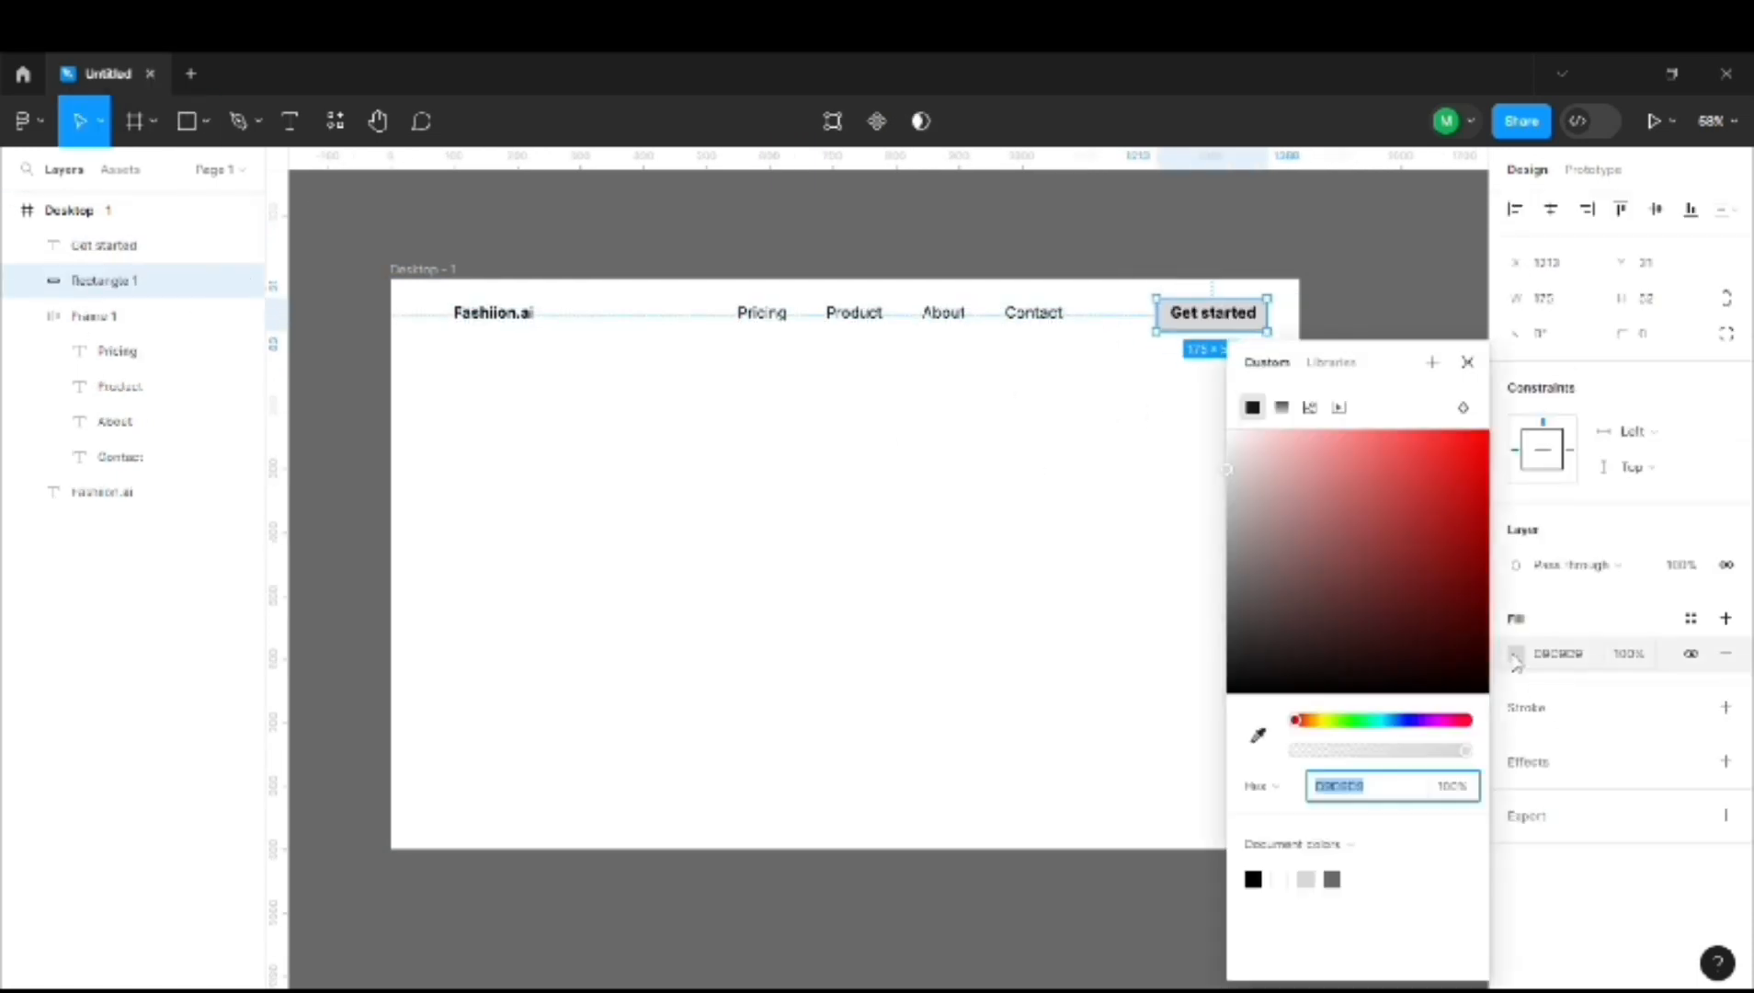
pyautogui.click(1251, 692)
# Set the Get started label's fill color to white (FFFFFF).
pyautogui.click(1213, 314)
pyautogui.click(1337, 786)
pyautogui.write('ffffff')
pyautogui.press('Return')
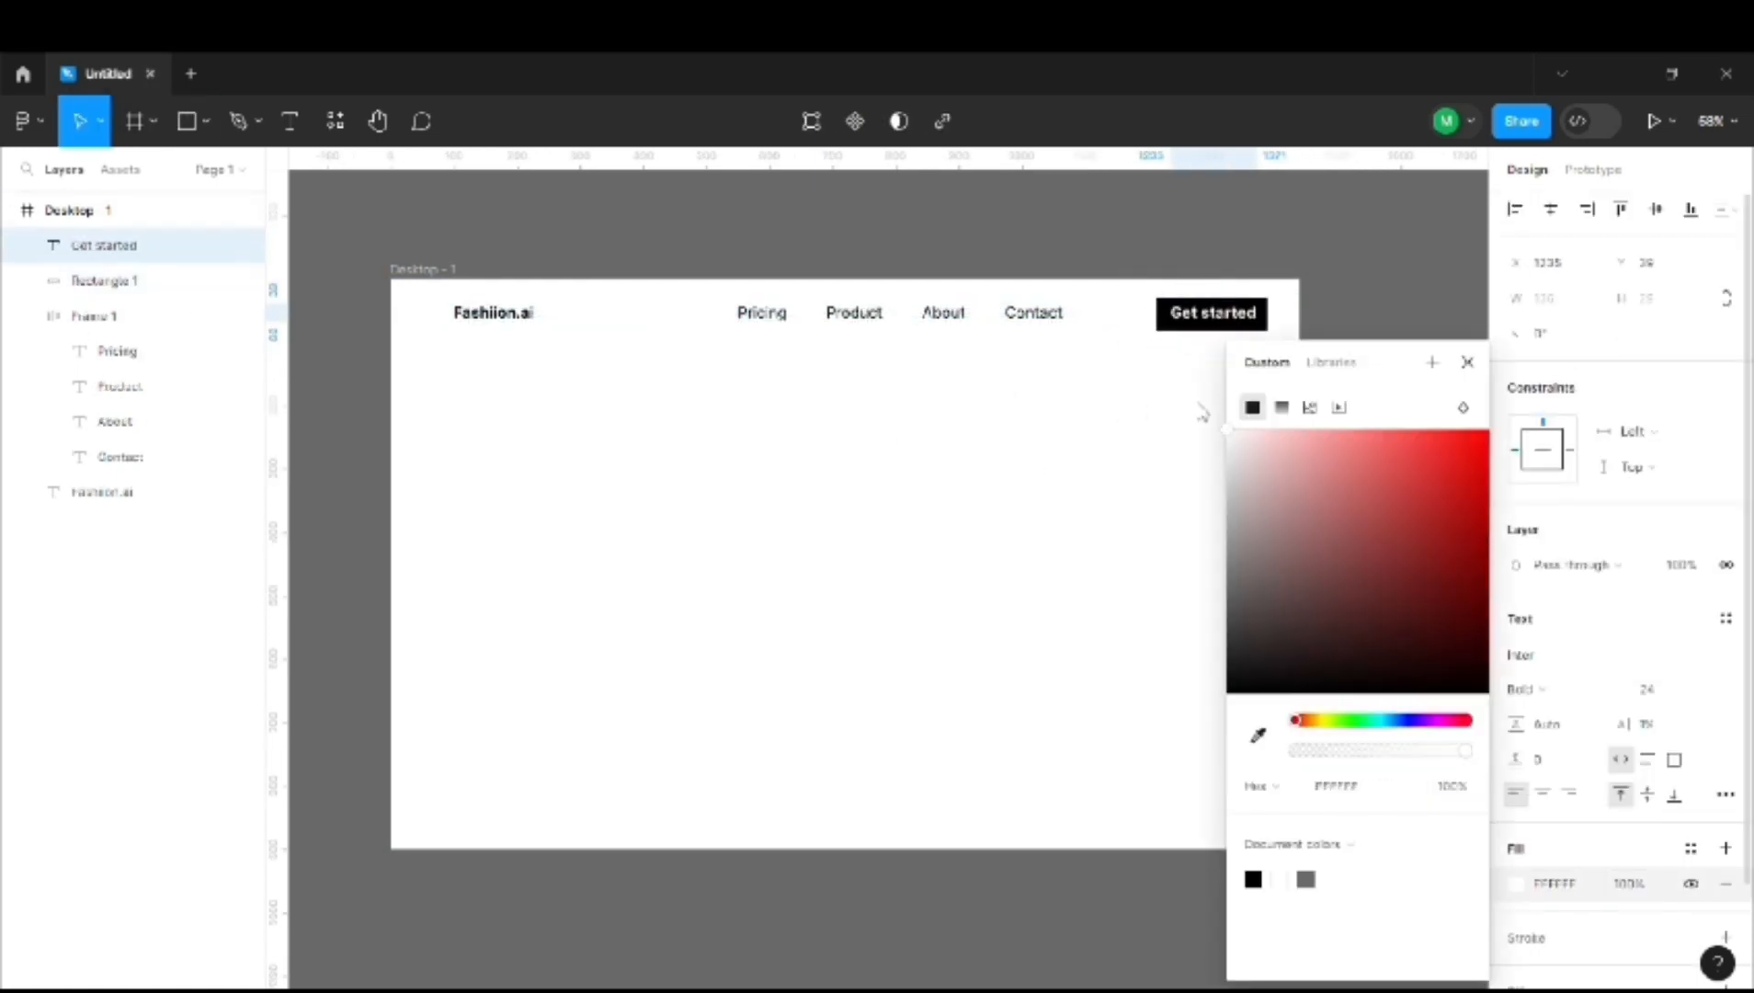
pyautogui.press('Escape')
# Set the black rectangle's corner radius to 13 and shift it slightly to center it behind the Get started text.
pyautogui.click(1162, 327)
pyautogui.click(1643, 333)
pyautogui.write('13')
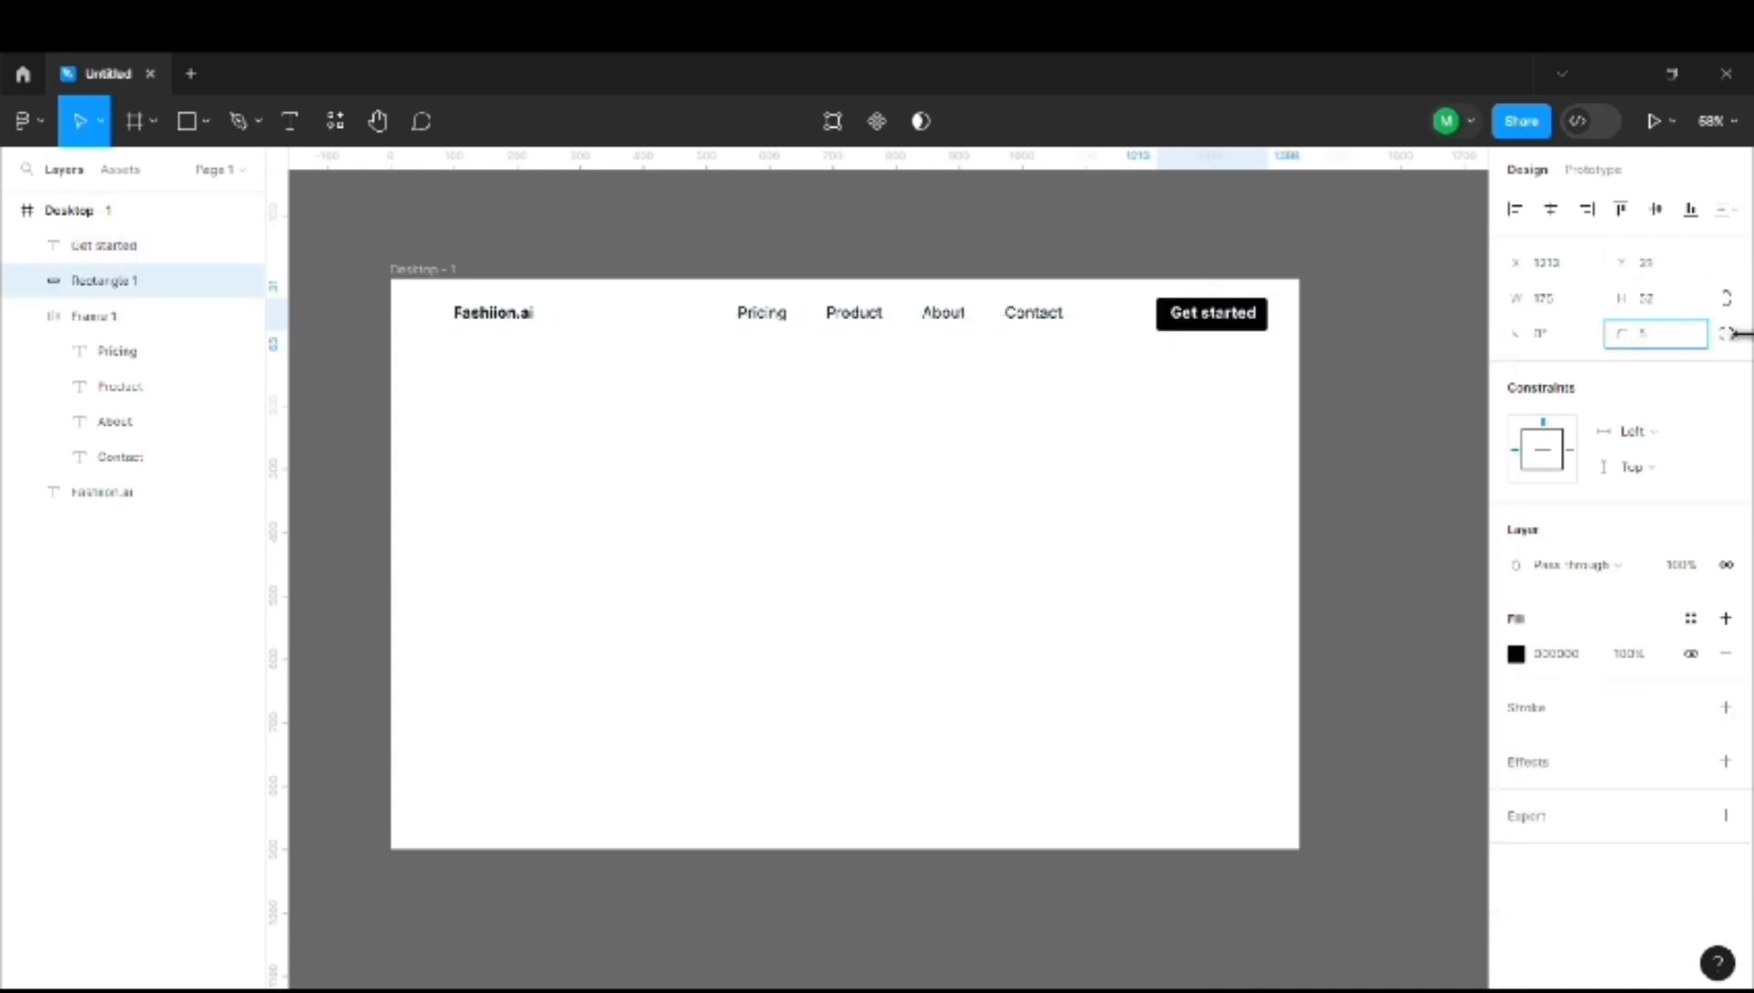
pyautogui.press('Return')
pyautogui.moveTo(1191, 333); pyautogui.dragTo(1193, 330)
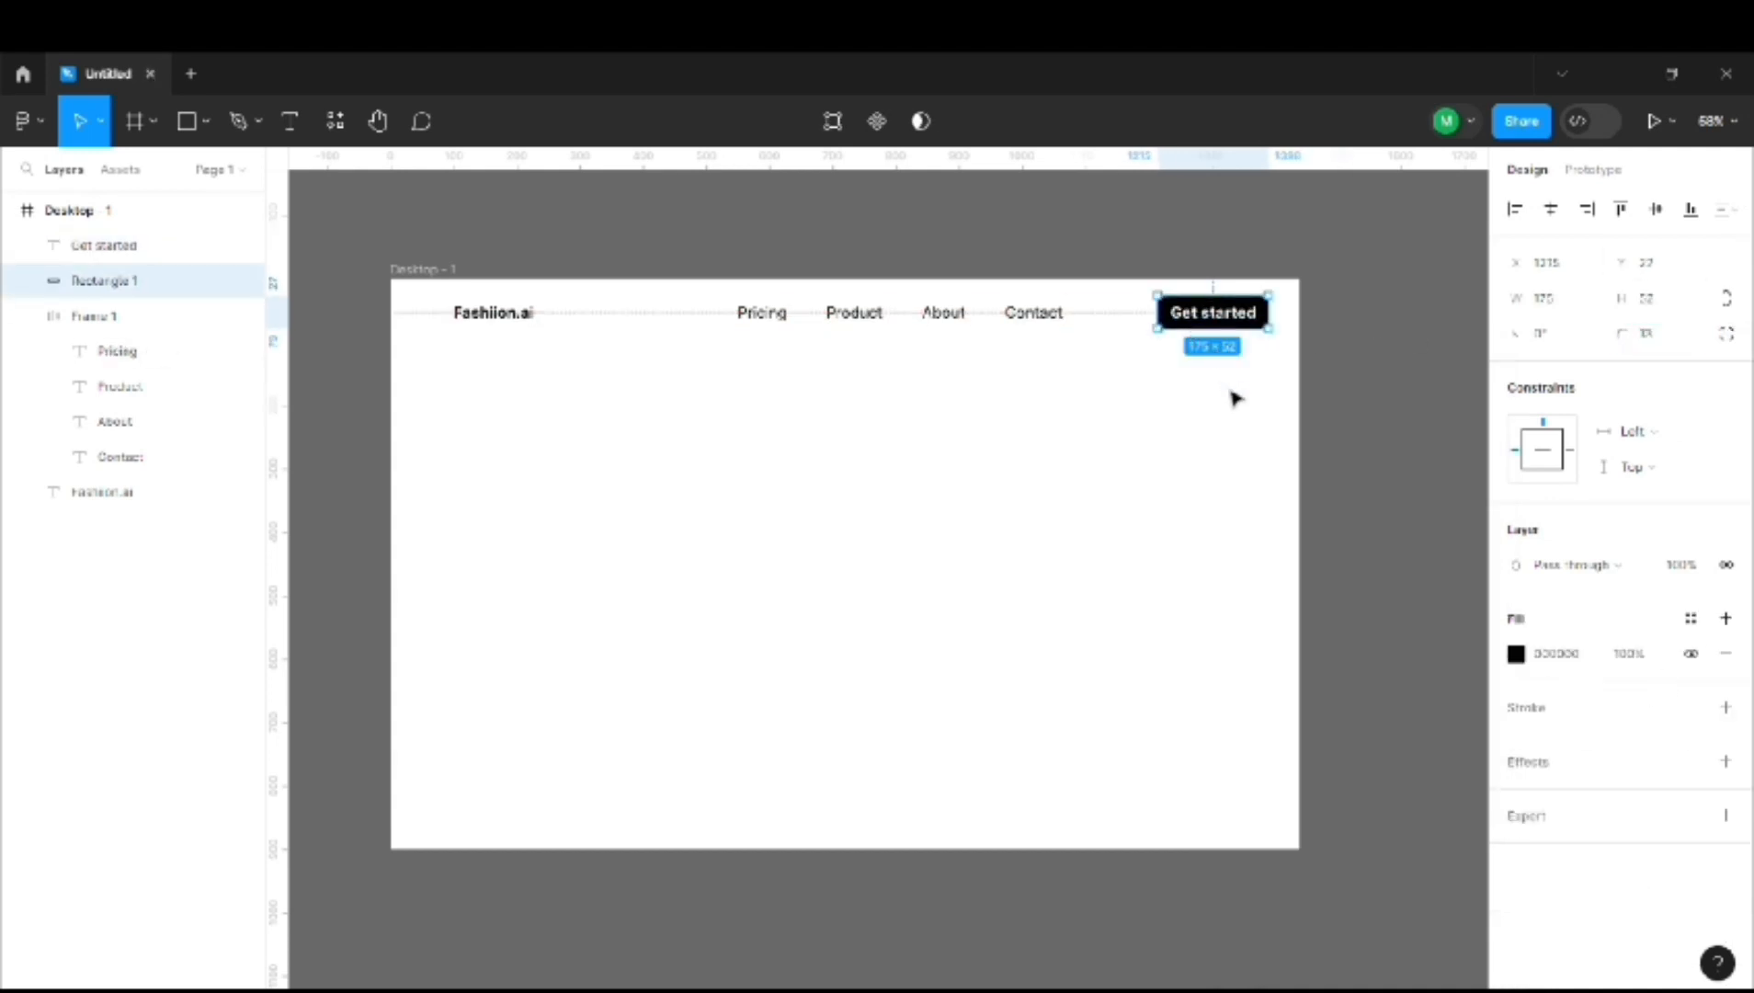
# Group the Get started label with its black rectangle.
pyautogui.keyDown('shift'); pyautogui.click(1231, 324); pyautogui.keyUp('shift')
pyautogui.hotkey('ctrl', 'g')
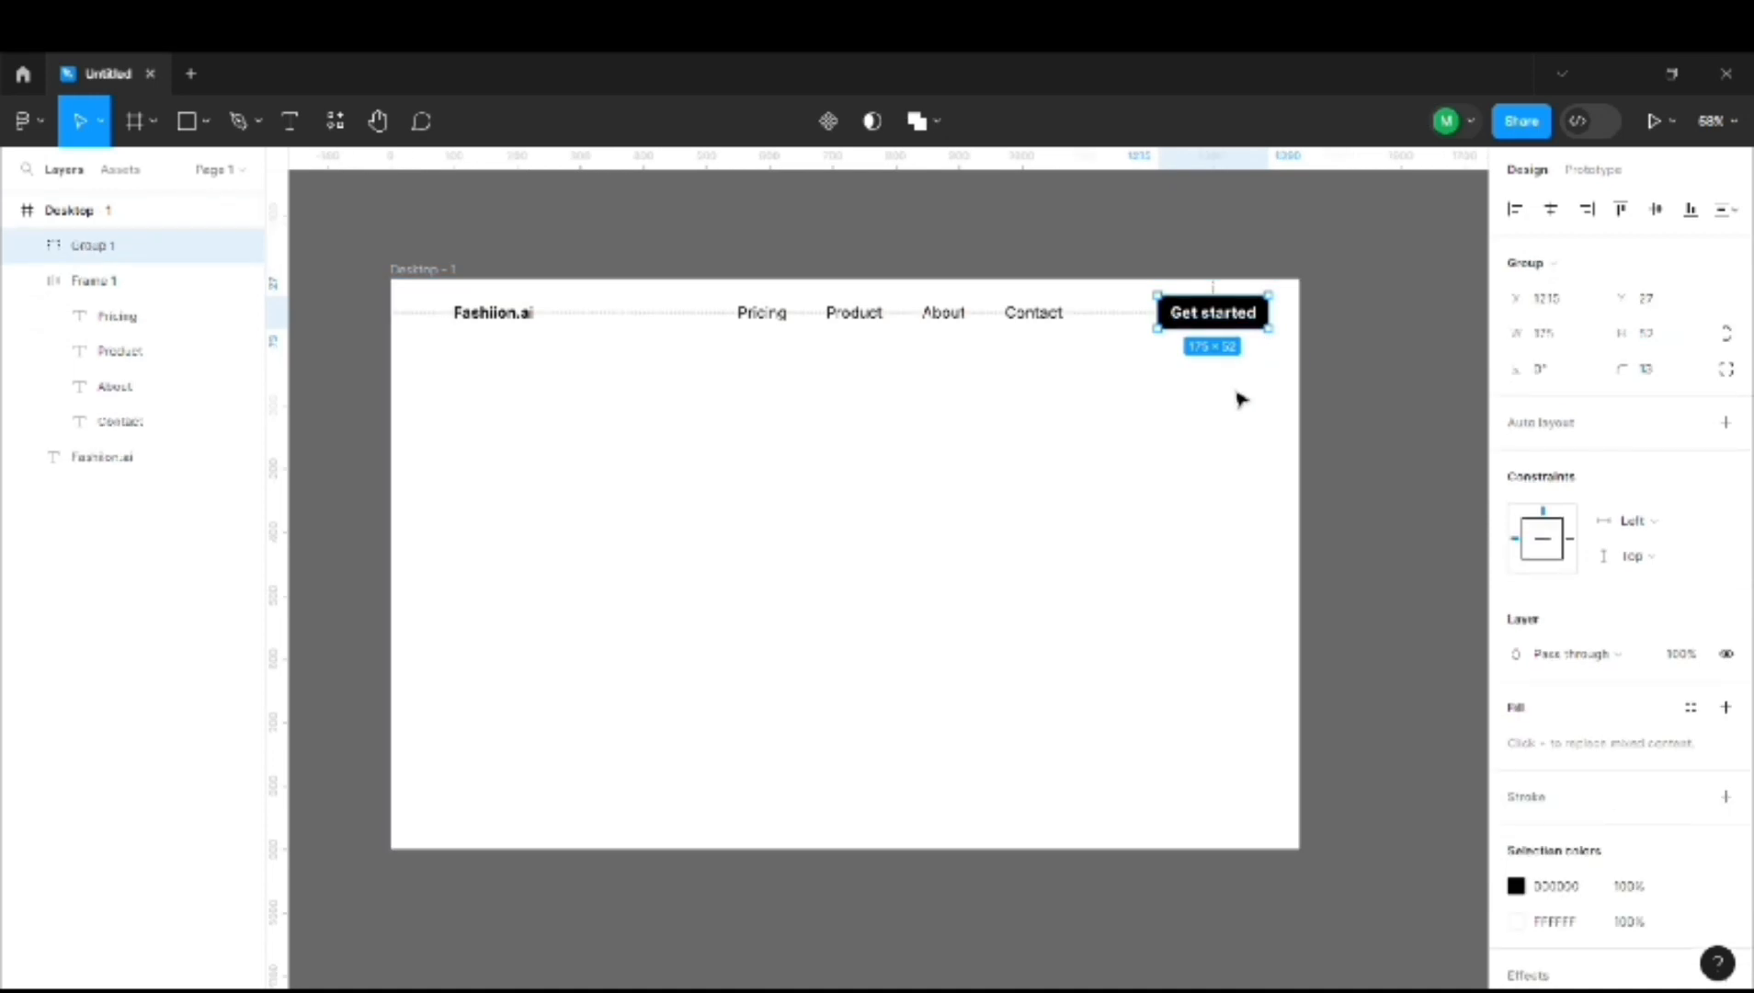
pyautogui.click(1241, 397)
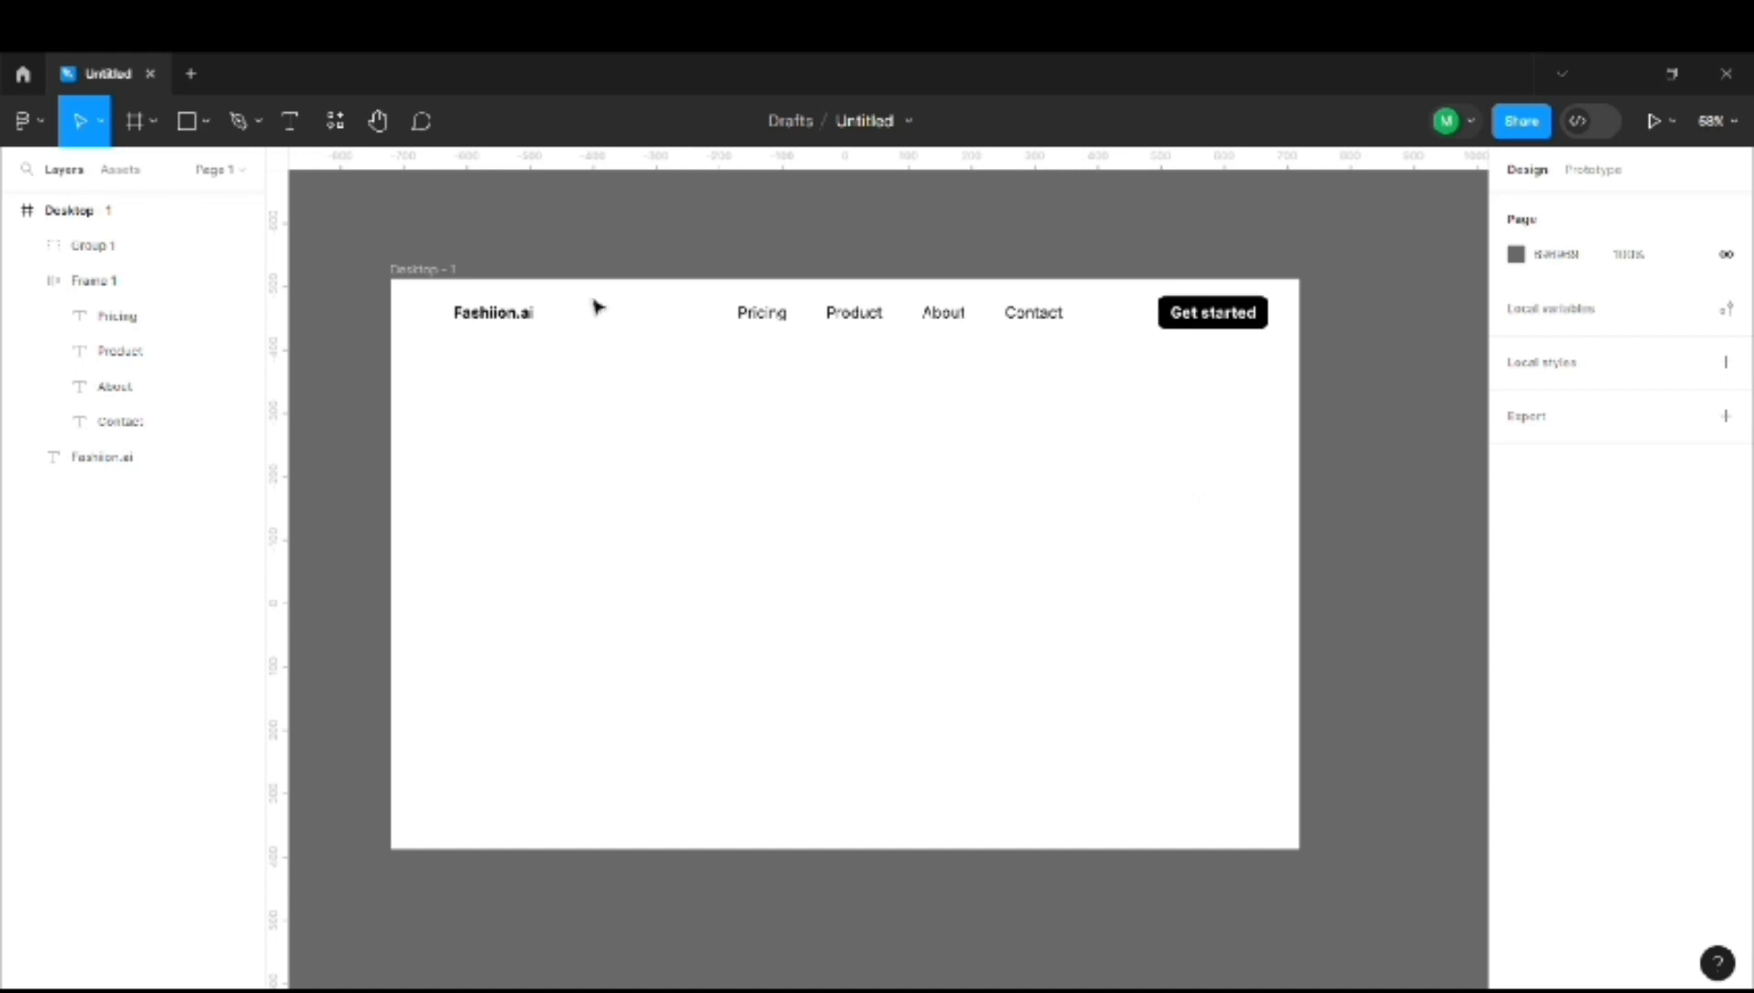
# Try aligning the logo, navigation links and Get started button horizontally and along their bottom edges, and undo it.
pyautogui.click(492, 313)
pyautogui.click(815, 321)
pyautogui.keyDown('shift'); pyautogui.click(485, 313); pyautogui.keyUp('shift')
pyautogui.keyDown('shift'); pyautogui.click(1213, 312); pyautogui.keyUp('shift')
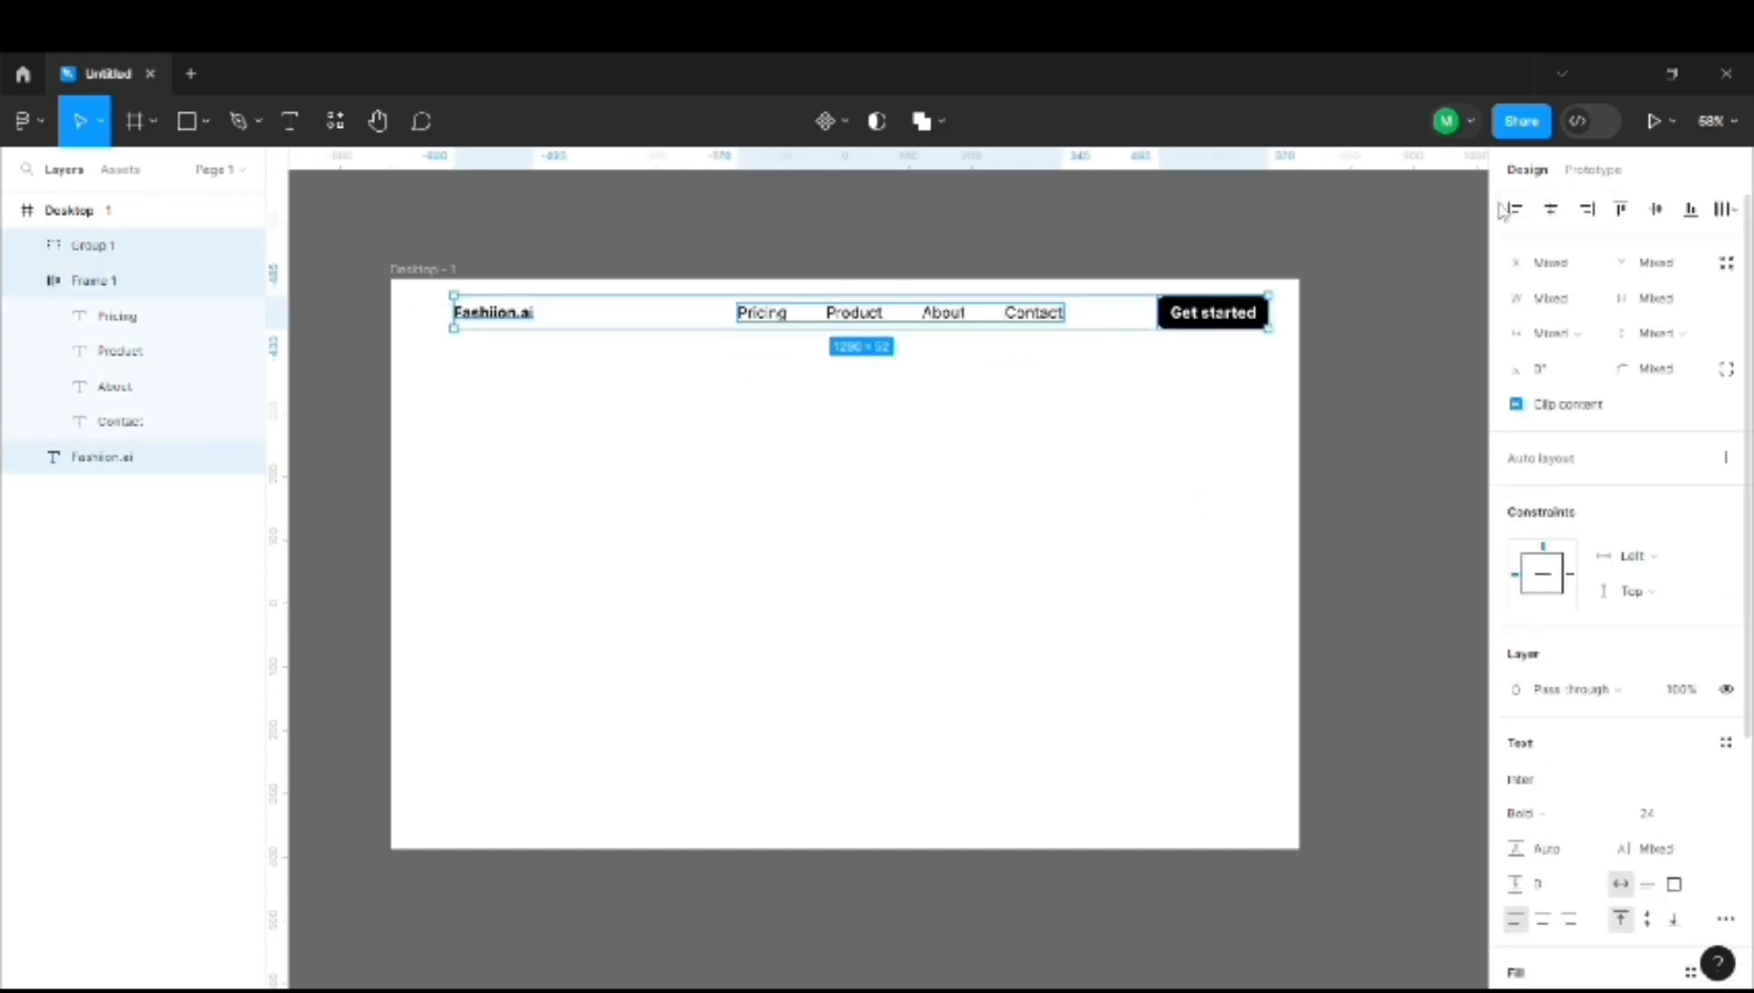
pyautogui.click(1513, 208)
pyautogui.click(1551, 208)
pyautogui.click(1586, 209)
pyautogui.click(1690, 209)
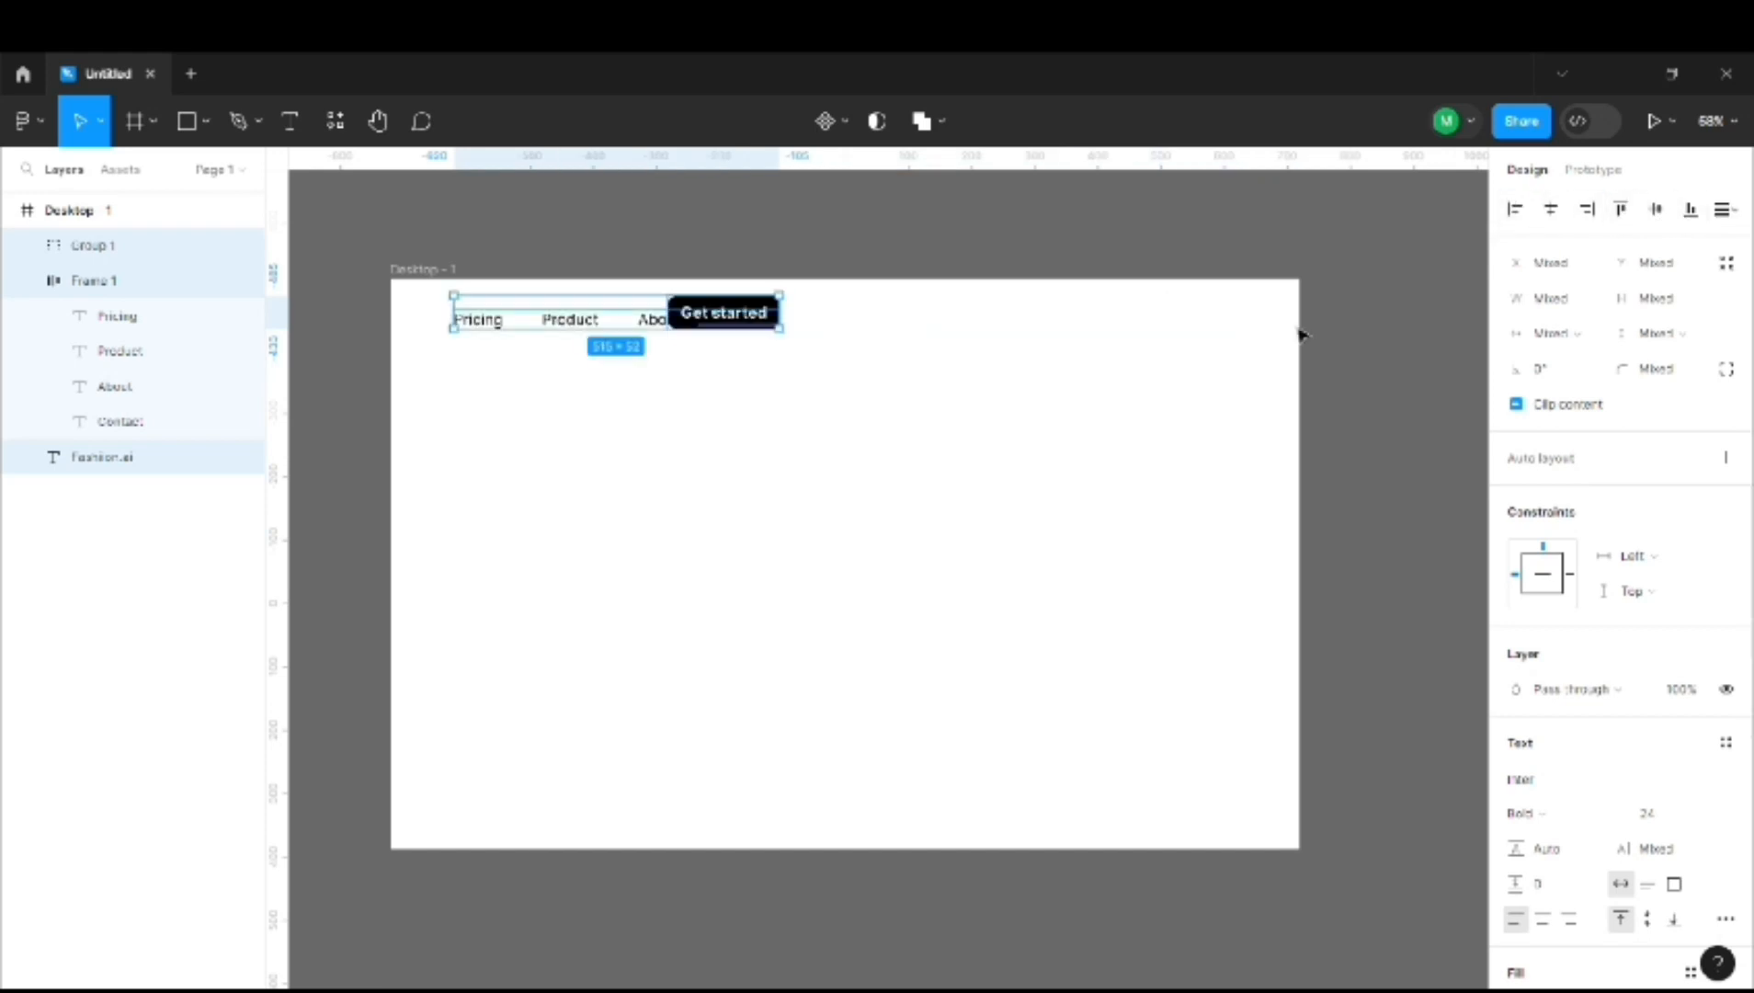
pyautogui.hotkey('ctrl', 'z')
pyautogui.hotkey('ctrl', 'z')
pyautogui.hotkey('ctrl', 'z')
pyautogui.hotkey('ctrl', 'z')
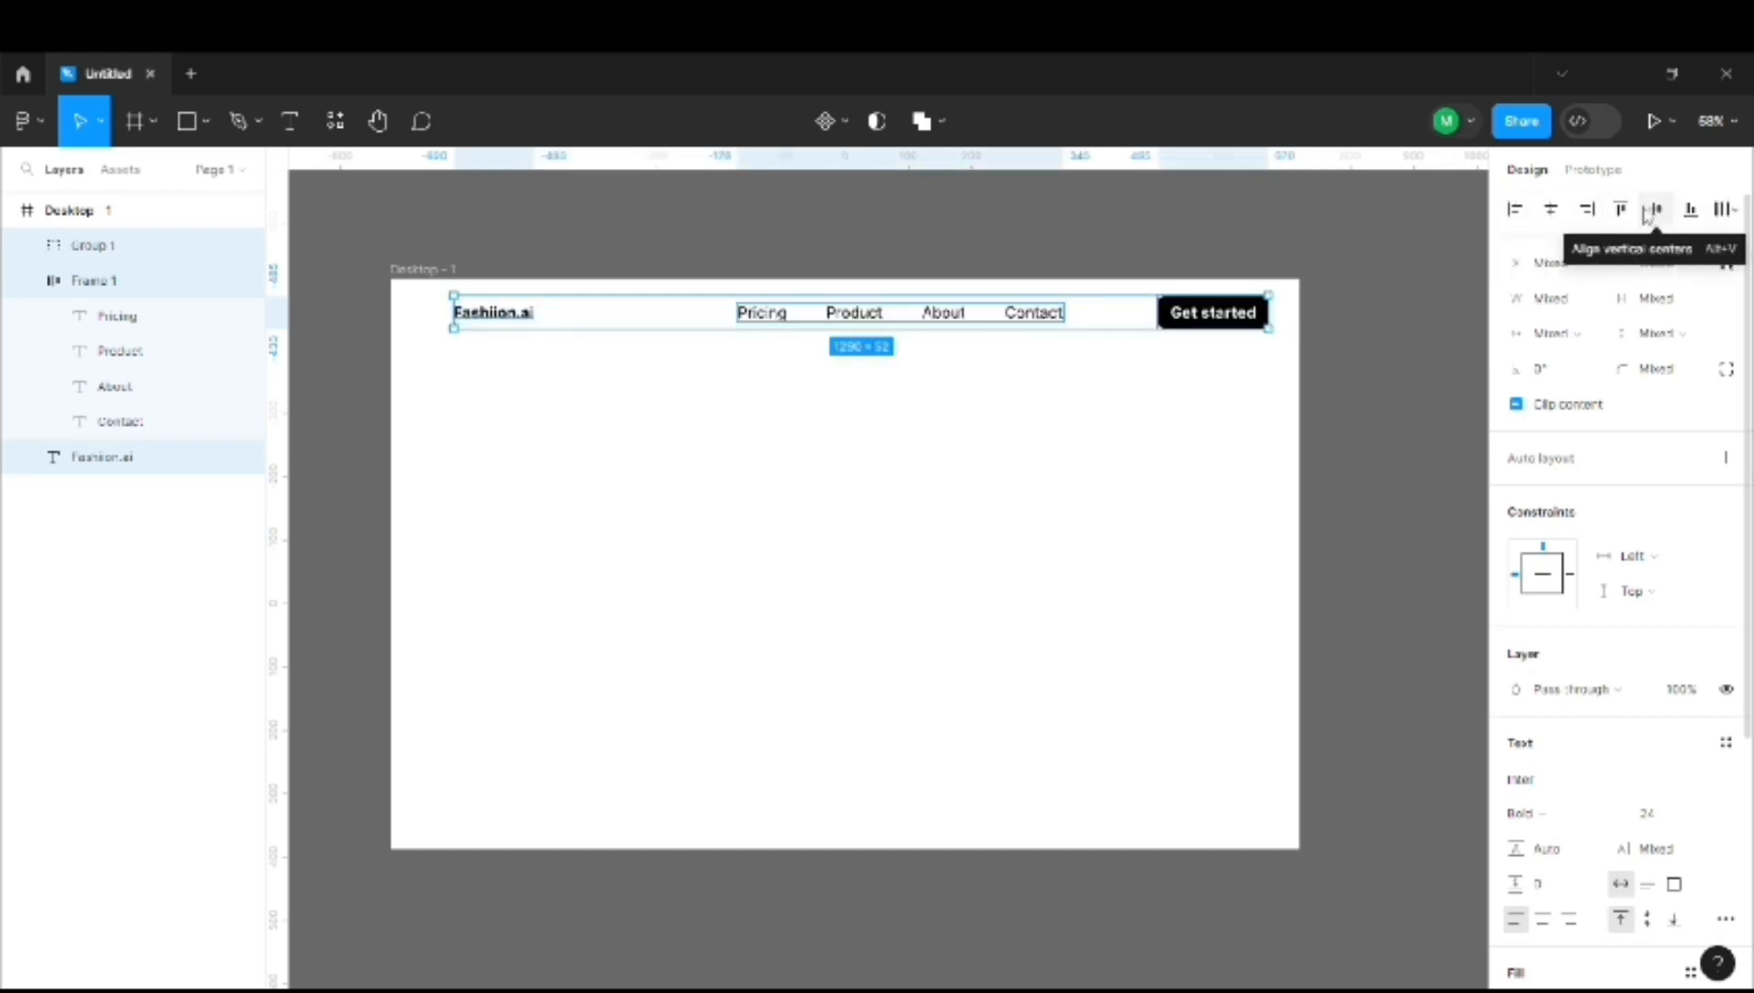
# Try aligning the three header elements horizontally and along their top edges, and undo it.
pyautogui.click(1513, 209)
pyautogui.click(1551, 209)
pyautogui.click(1586, 209)
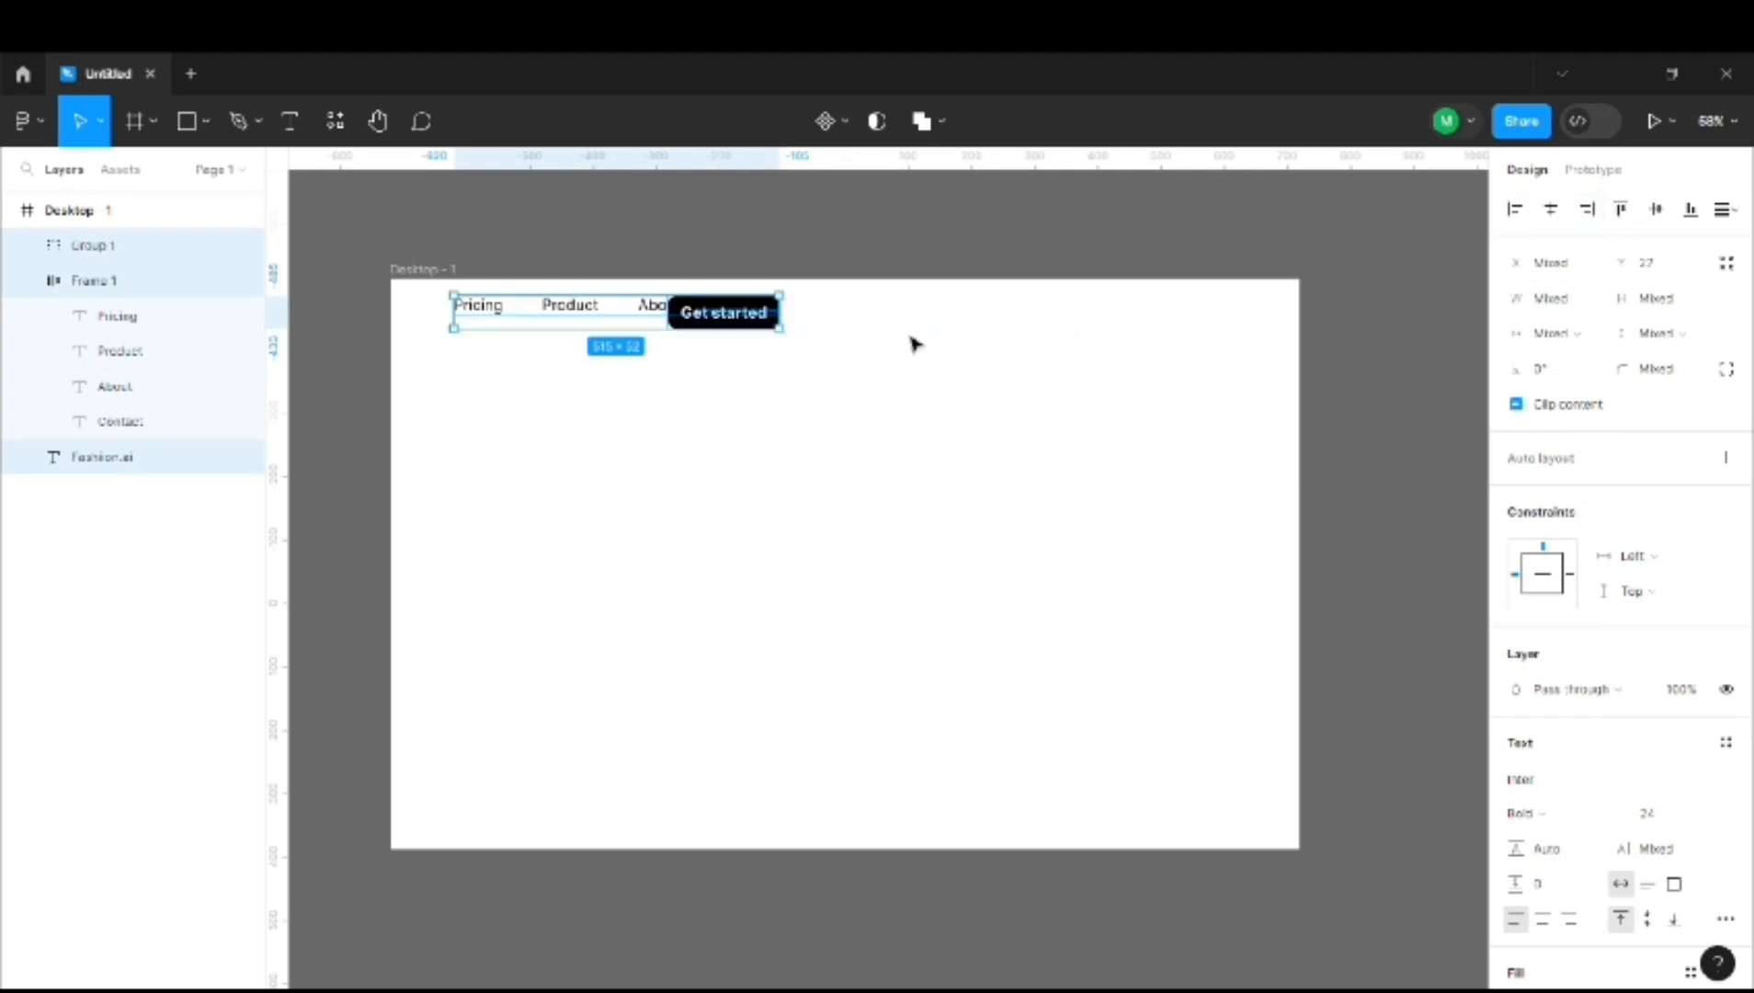
pyautogui.hotkey('ctrl', 'z')
pyautogui.hotkey('ctrl', 'z')
pyautogui.hotkey('ctrl', 'z')
# Move the navigation links frame left along the header to balance it between the logo and the Get started button.
pyautogui.press('Escape')
pyautogui.click(951, 317)
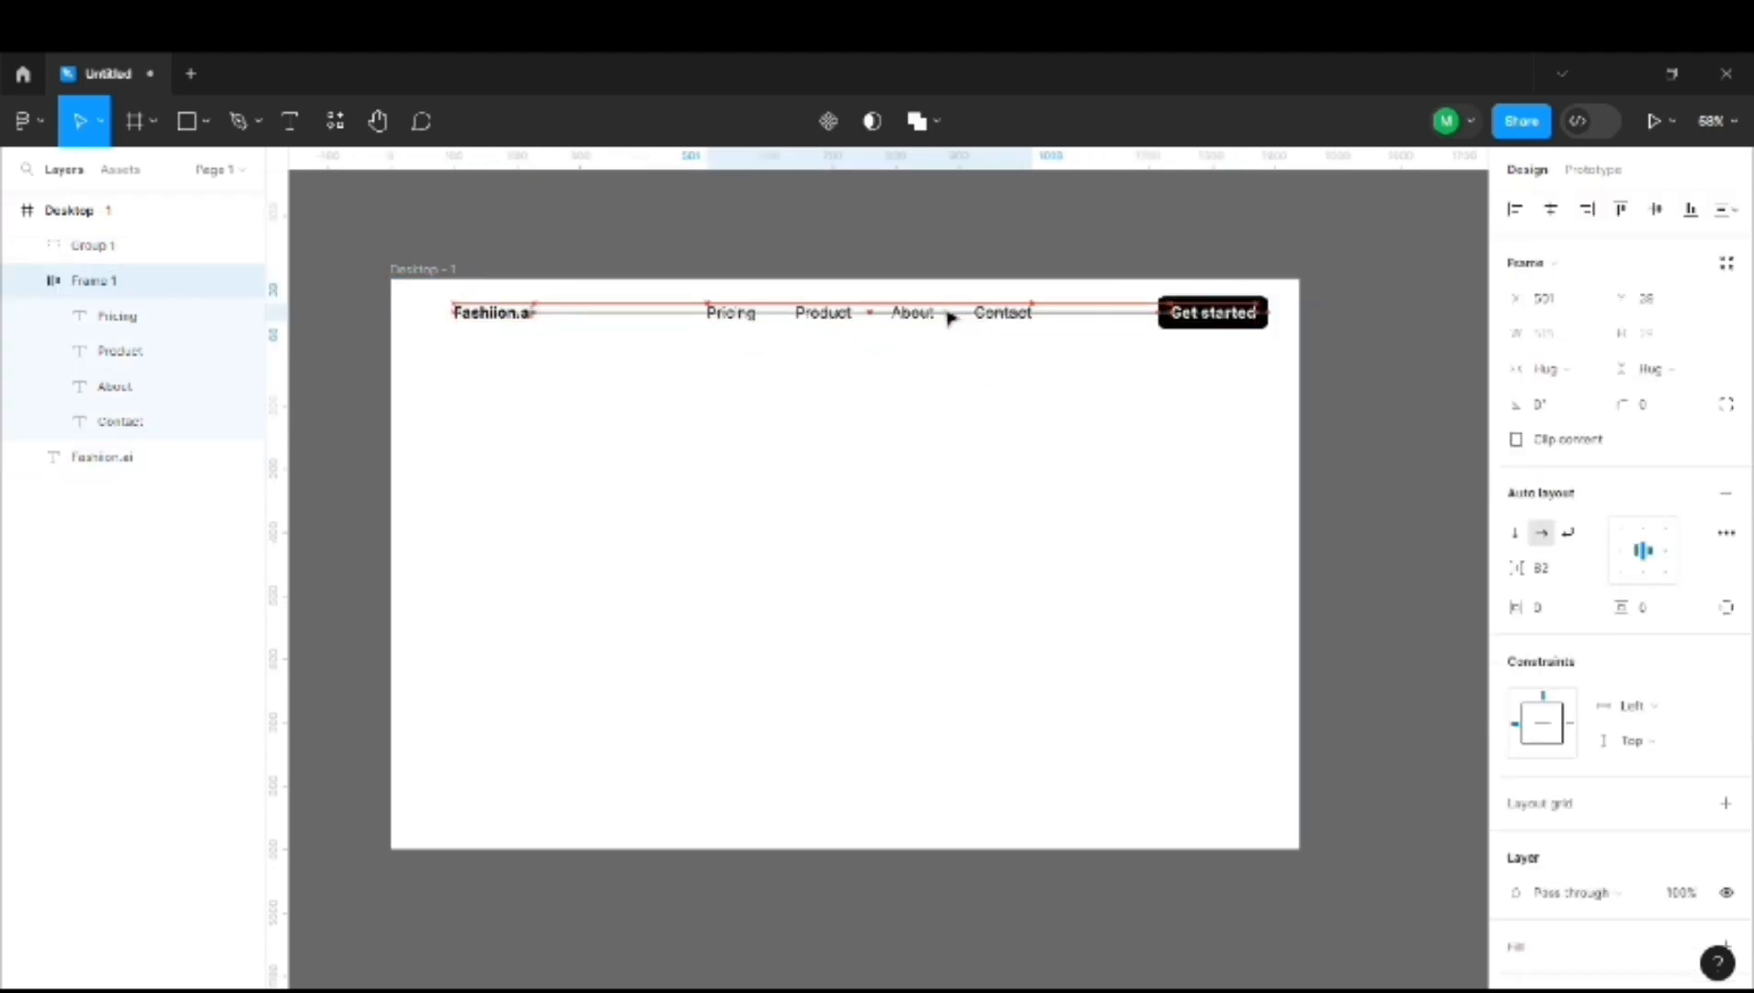
pyautogui.click(961, 402)
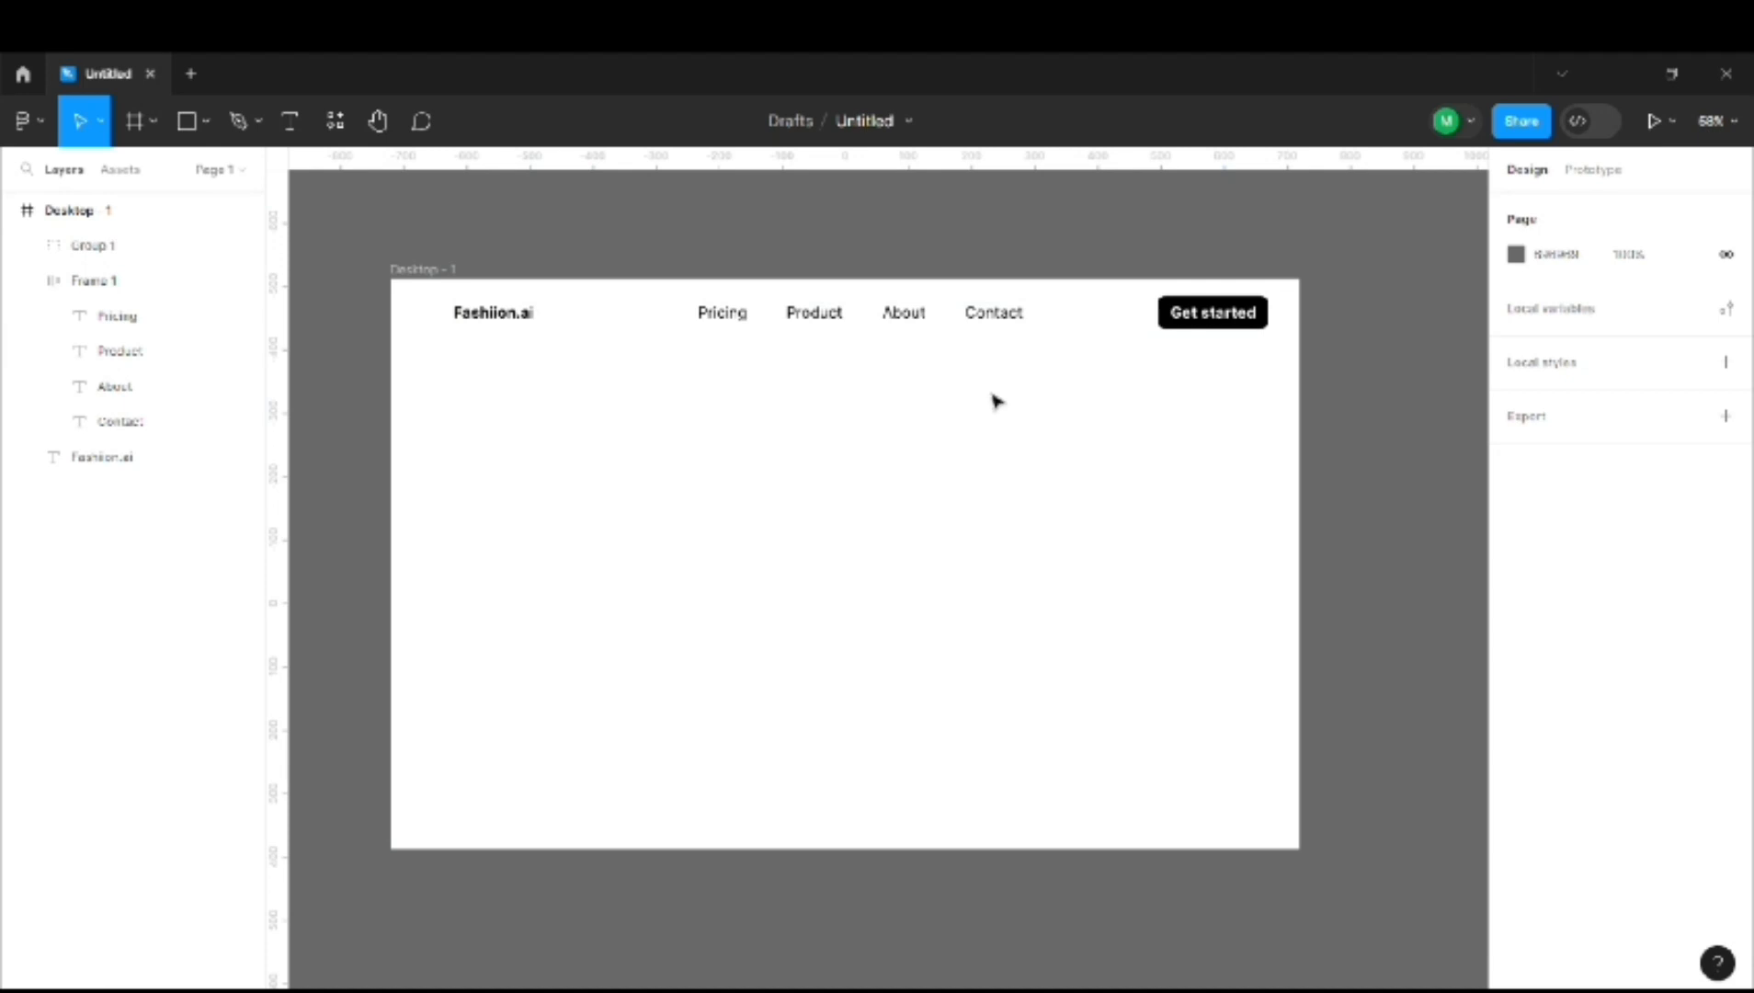
# Draw a circle about 775 × 775 in the lower middle of the desktop frame, extending past its bottom edge.
pyautogui.click(204, 121)
pyautogui.click(101, 261)
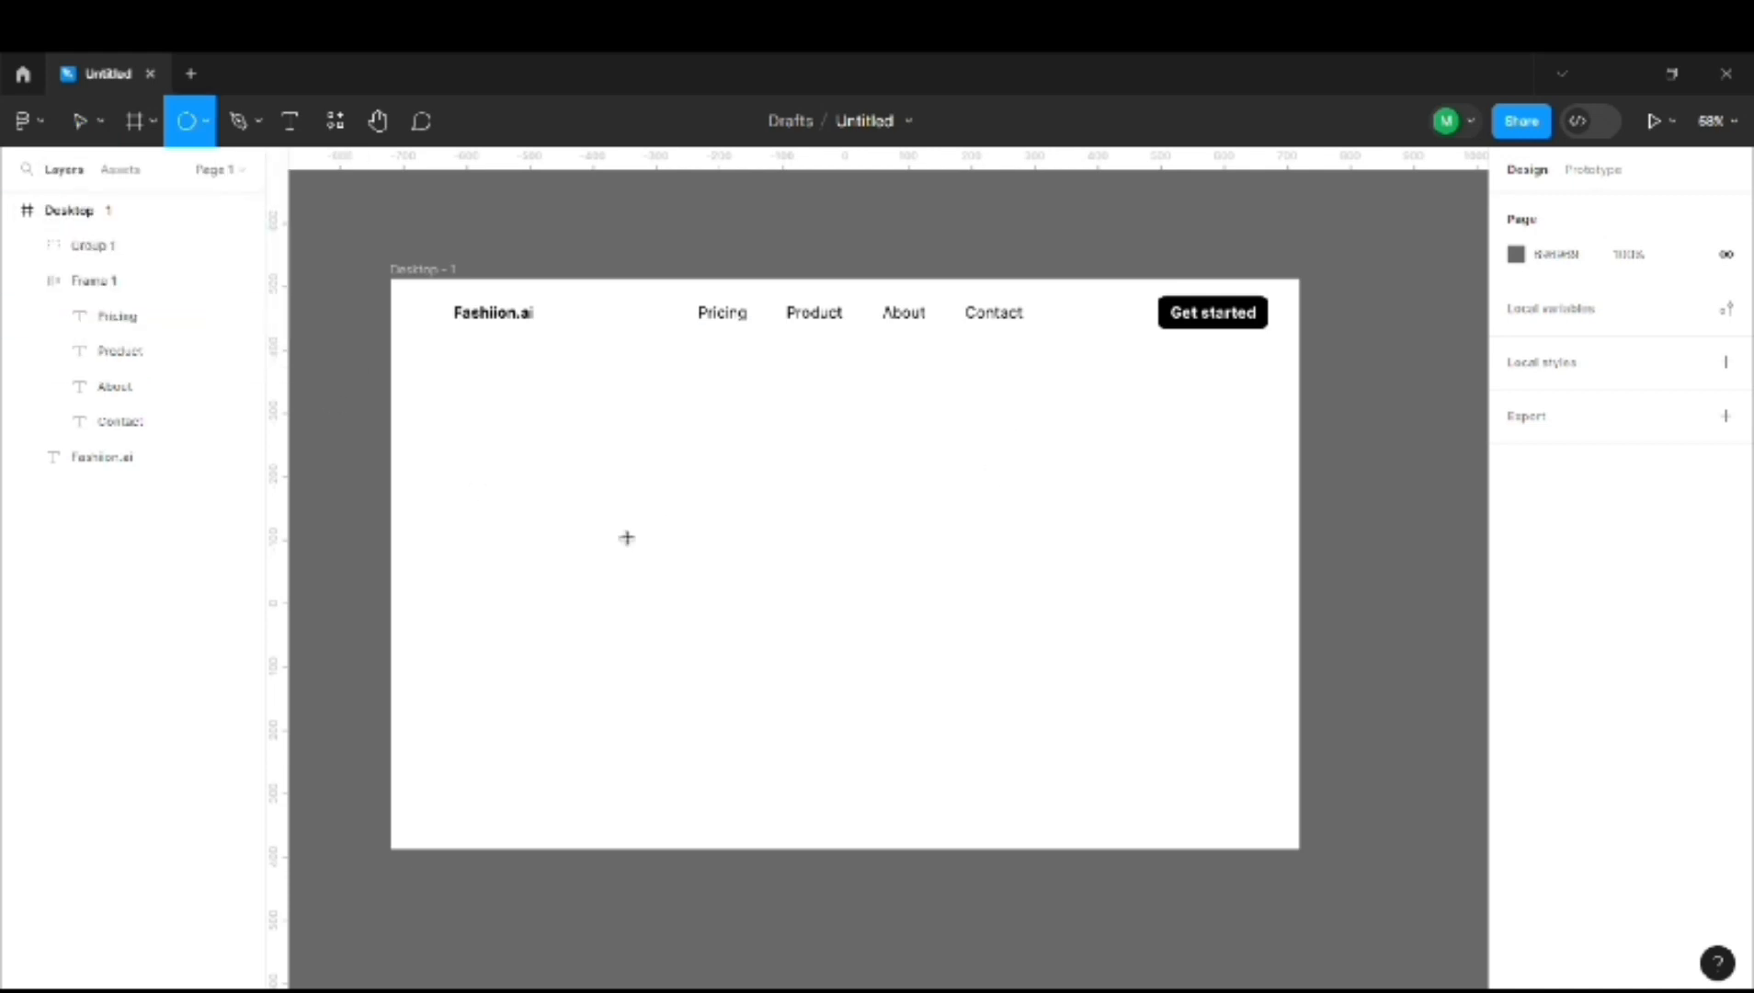
pyautogui.moveTo(640, 547); pyautogui.dragTo(1133, 984)
pyautogui.moveTo(849, 803)
pyautogui.mouseDown()
pyautogui.moveTo(830, 787)
pyautogui.moveTo(858, 768)
pyautogui.mouseUp()
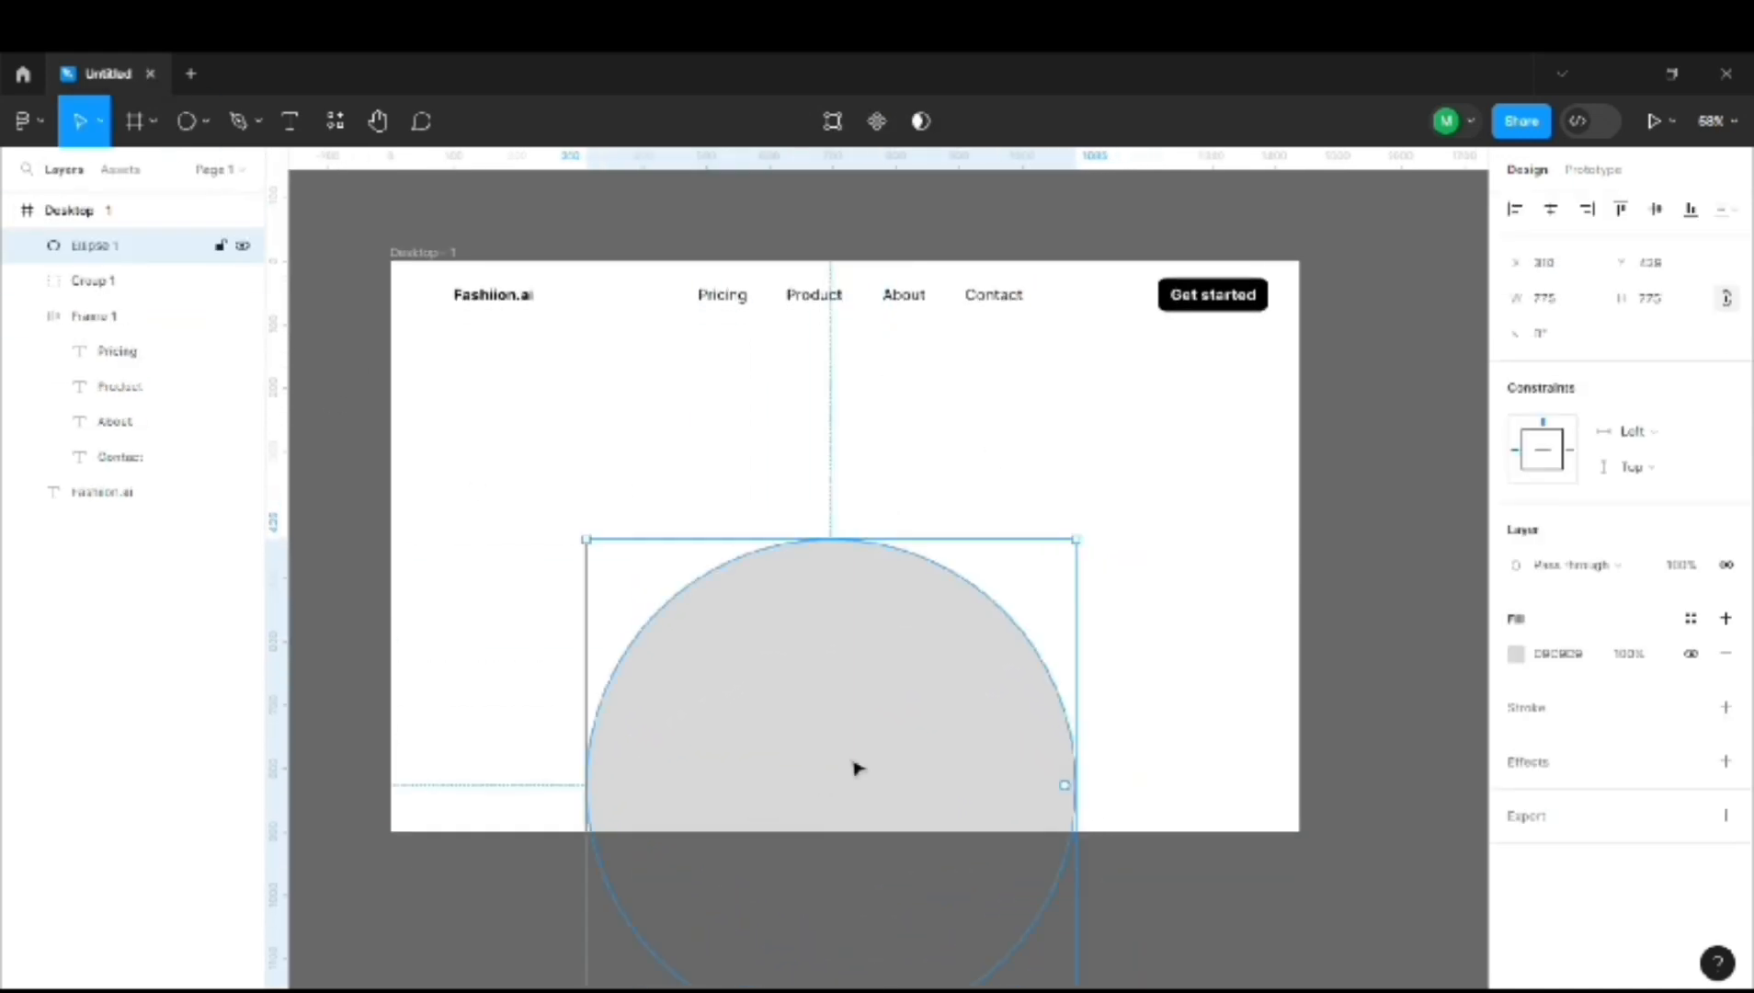
# Enlarge the circle to about 923 × 923 and position it at about X 283, Y 438 as a half dome in the desktop frame.
pyautogui.moveTo(1076, 537); pyautogui.dragTo(1159, 509)
pyautogui.moveTo(855, 632)
pyautogui.mouseDown()
pyautogui.moveTo(855, 694)
pyautogui.moveTo(896, 677)
pyautogui.moveTo(880, 719)
pyautogui.moveTo(884, 696)
pyautogui.mouseUp()
pyautogui.moveTo(1136, 530); pyautogui.dragTo(1171, 489)
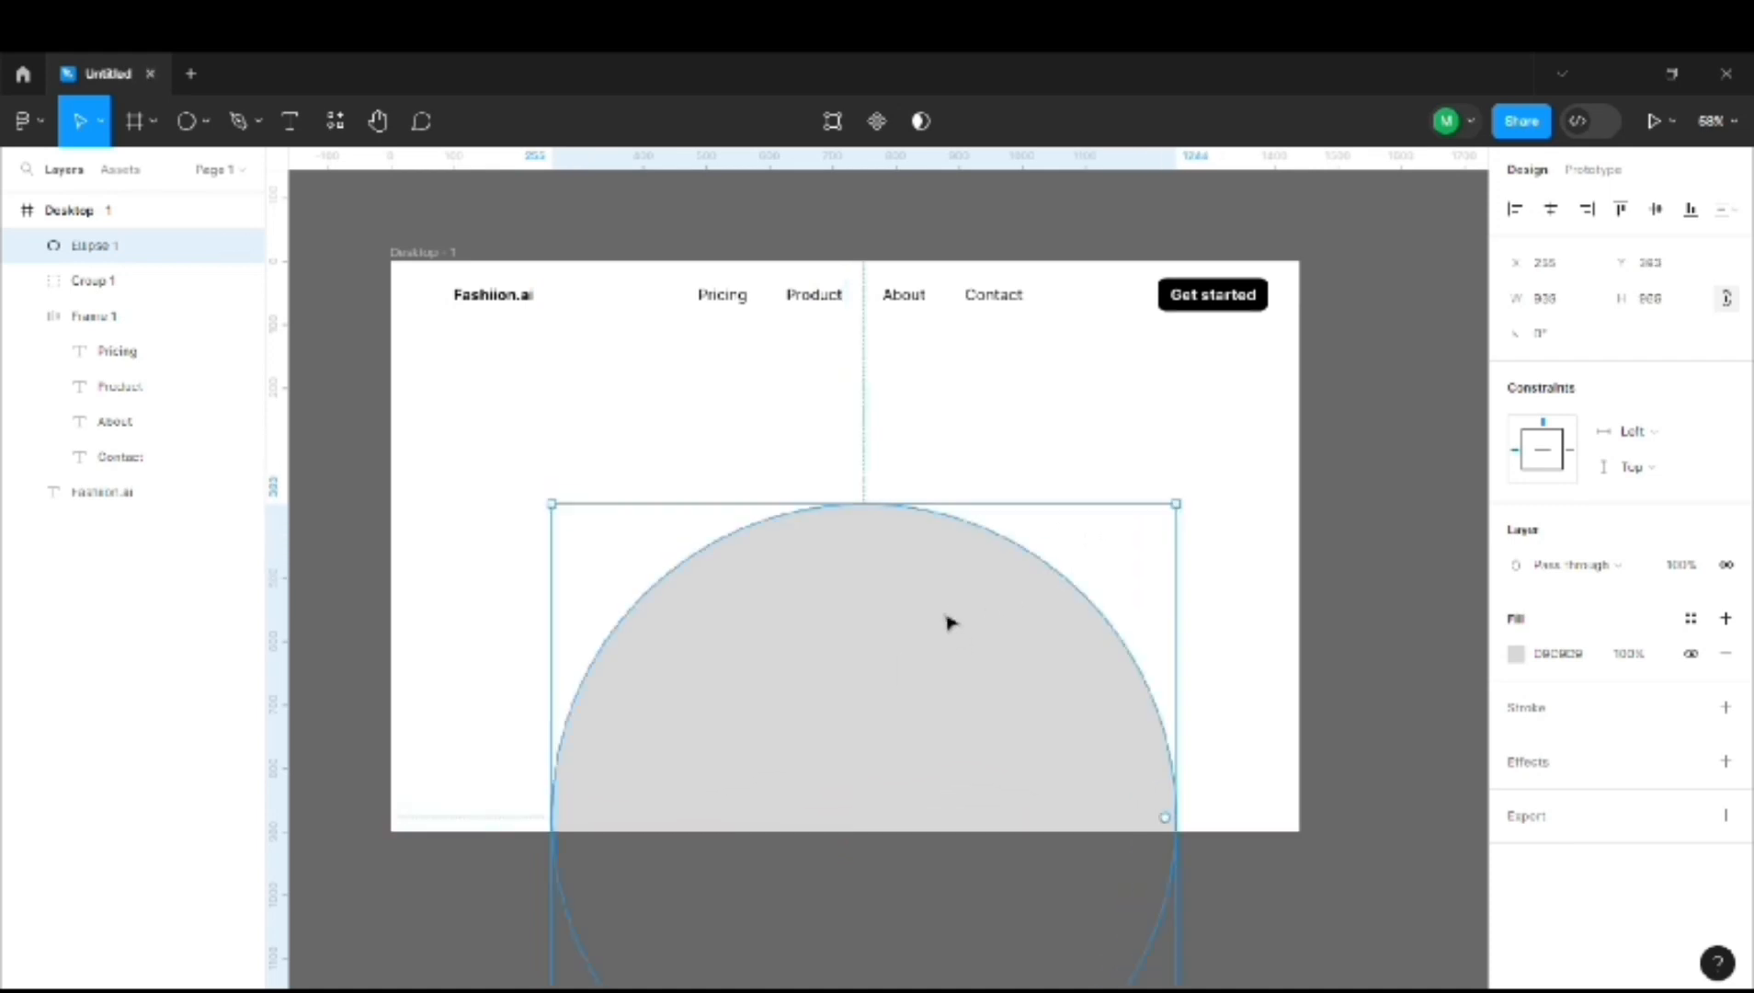
pyautogui.moveTo(952, 617); pyautogui.dragTo(1007, 634)
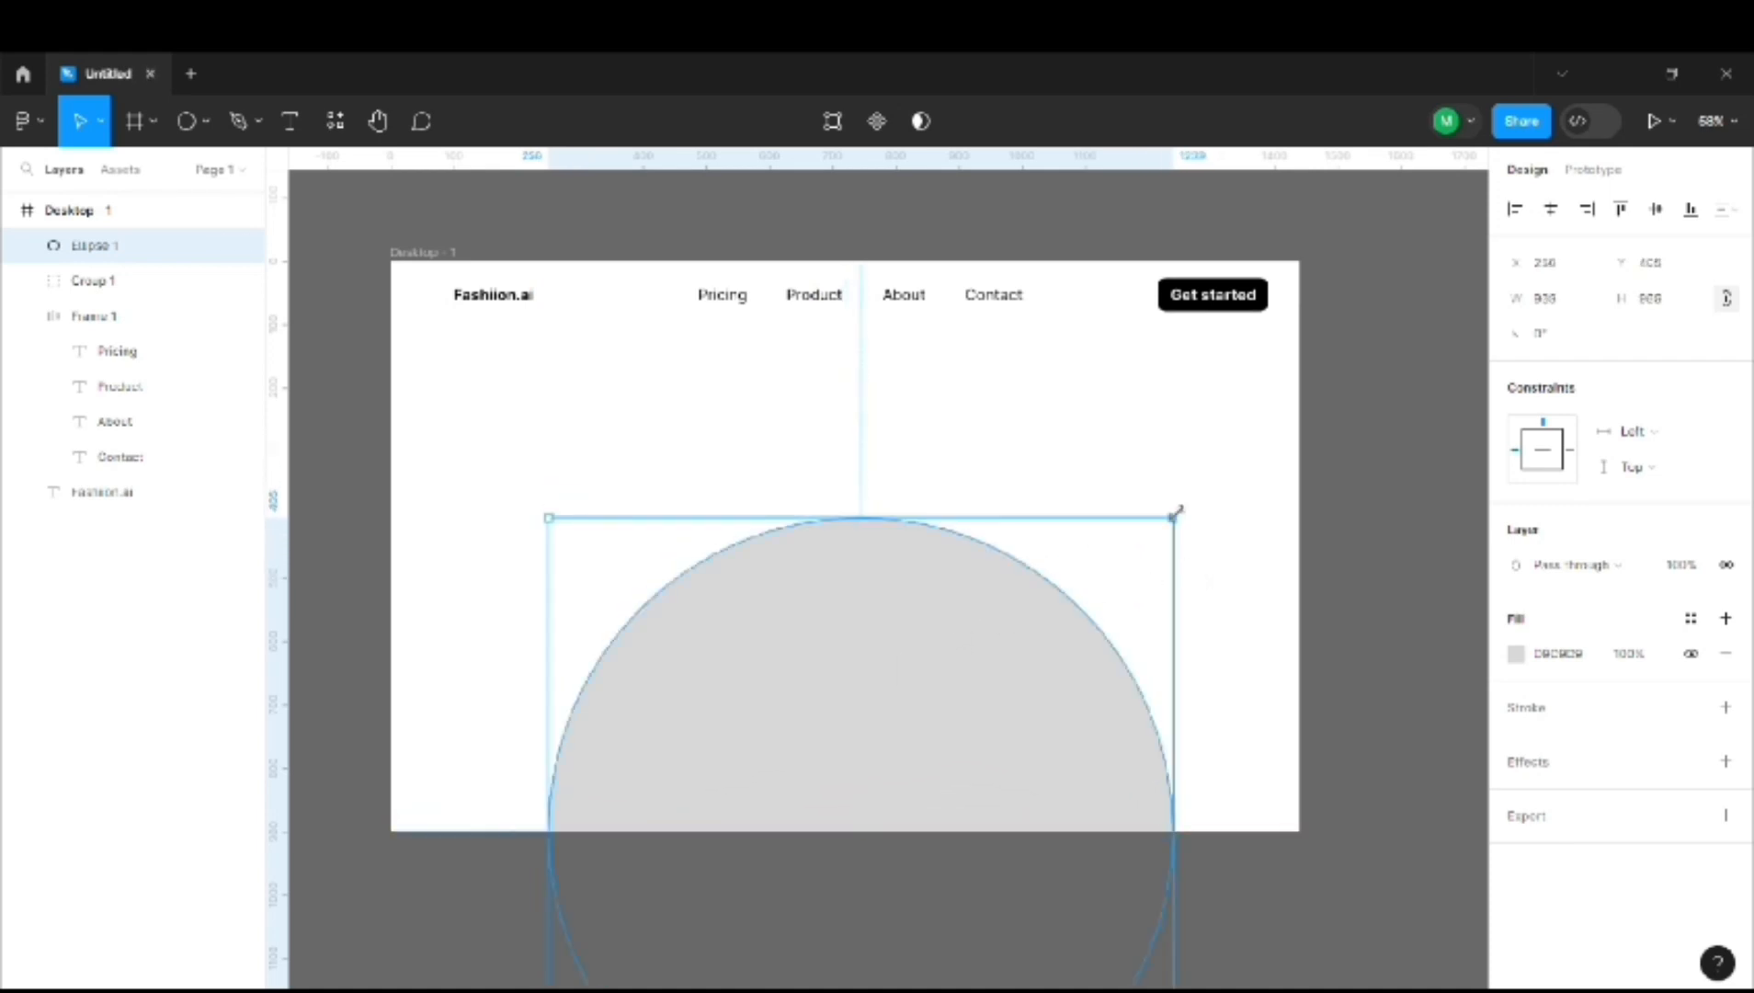
pyautogui.moveTo(1176, 510); pyautogui.dragTo(1144, 551)
pyautogui.moveTo(862, 709); pyautogui.dragTo(889, 697)
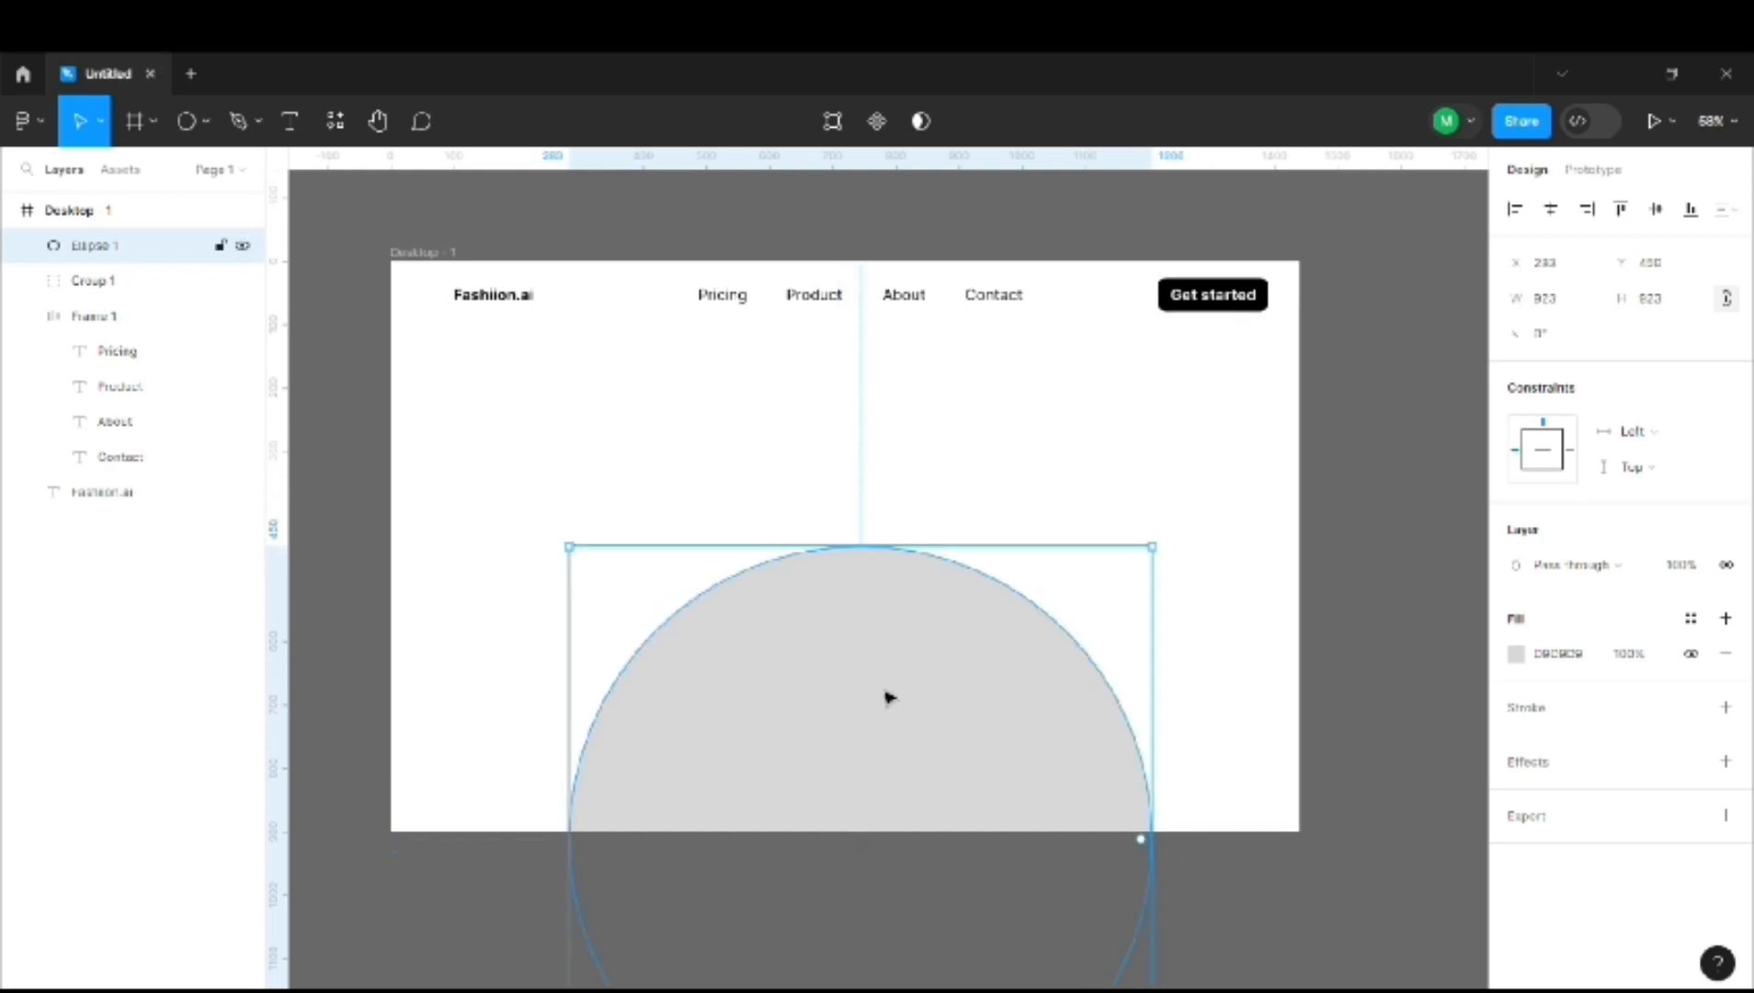
pyautogui.click(1207, 628)
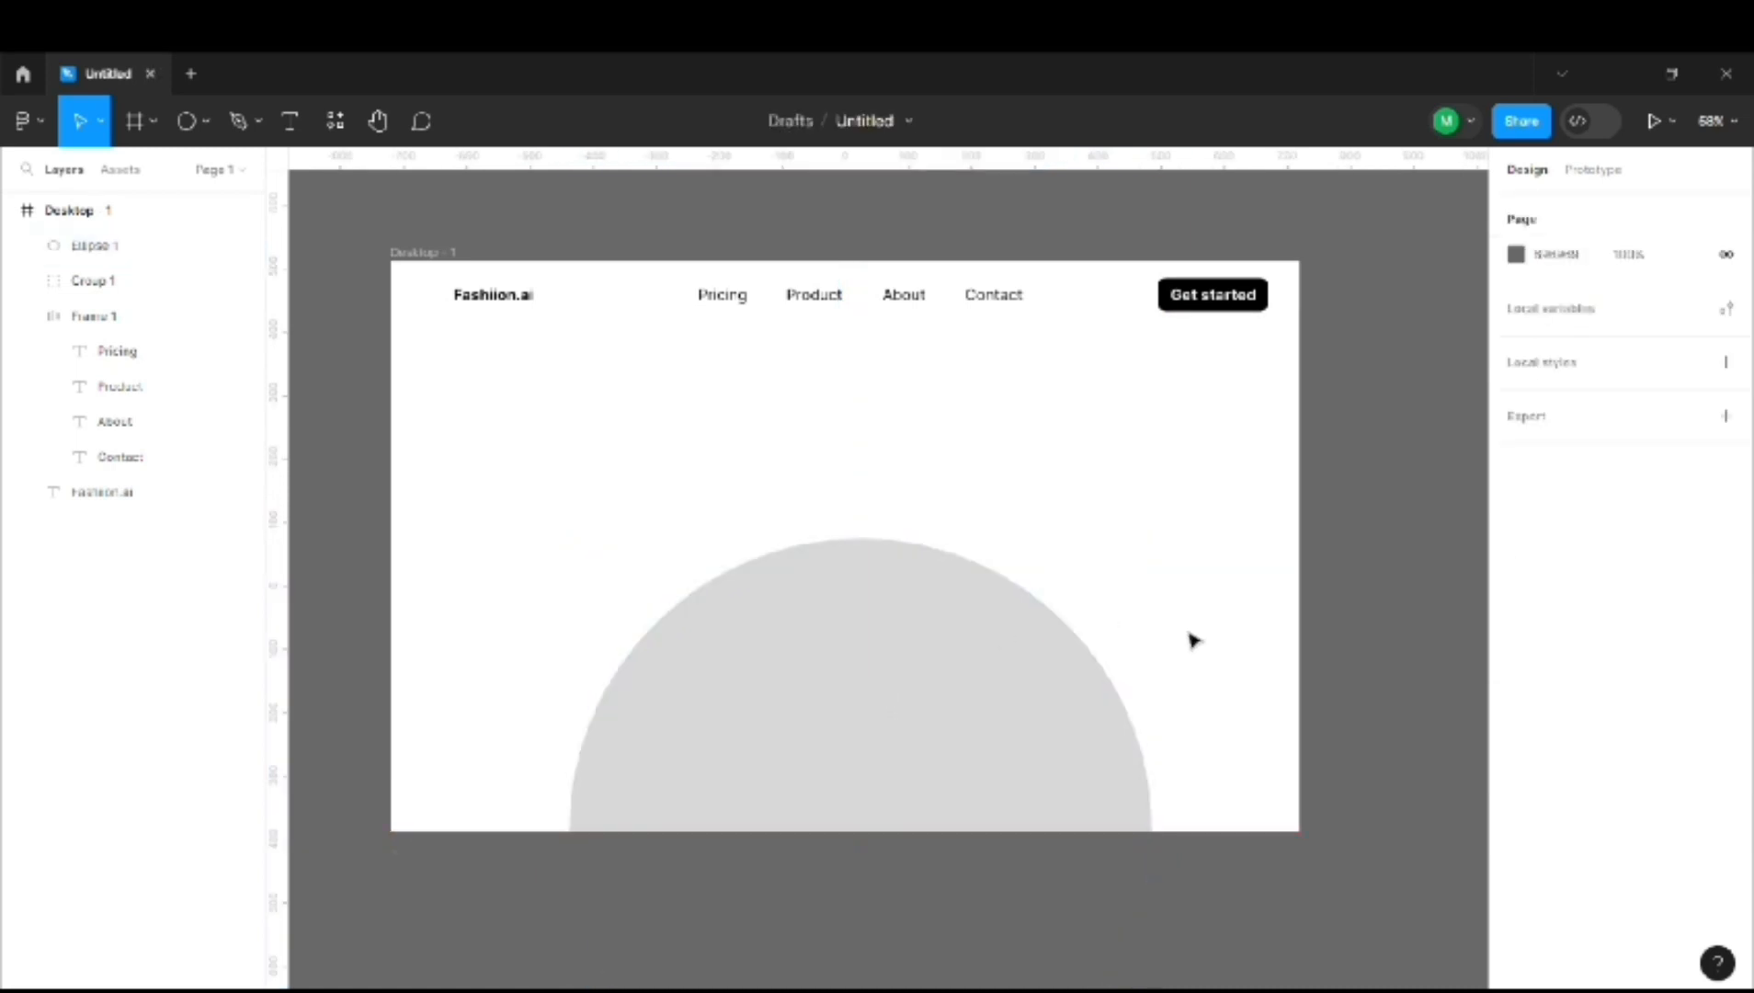
pyautogui.scroll(-3, 1193, 641)
pyautogui.hotkey('ctrl', 'z')
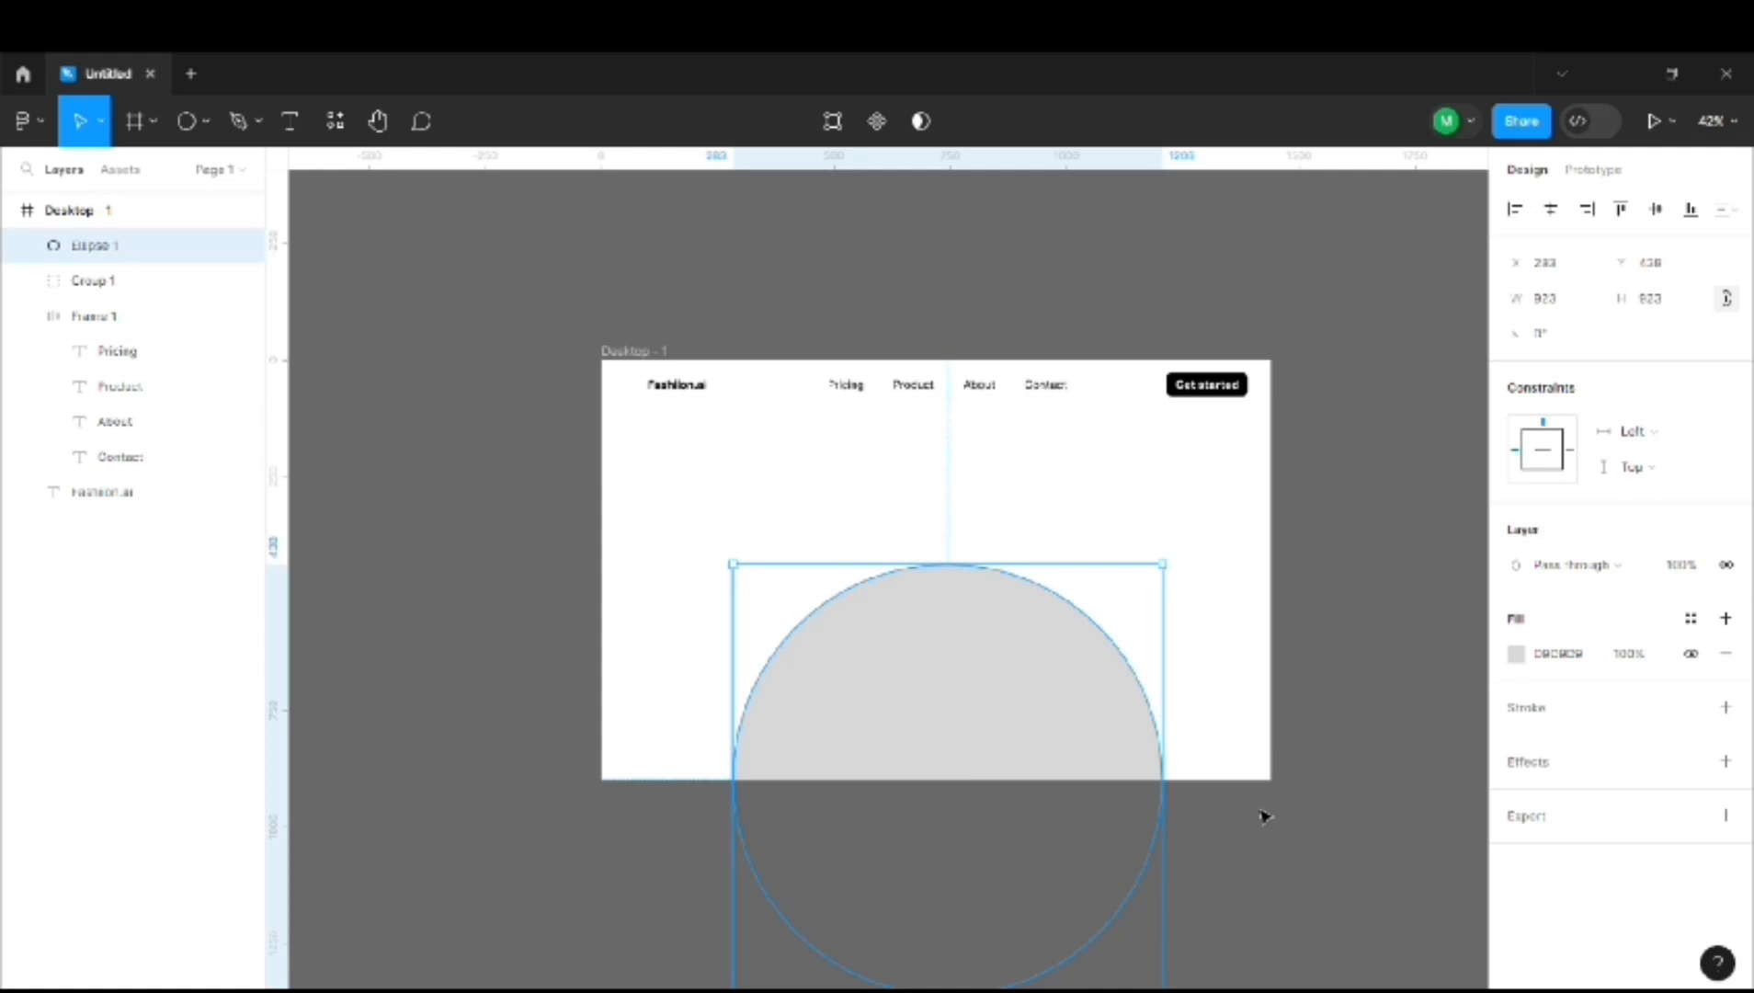
pyautogui.click(1214, 616)
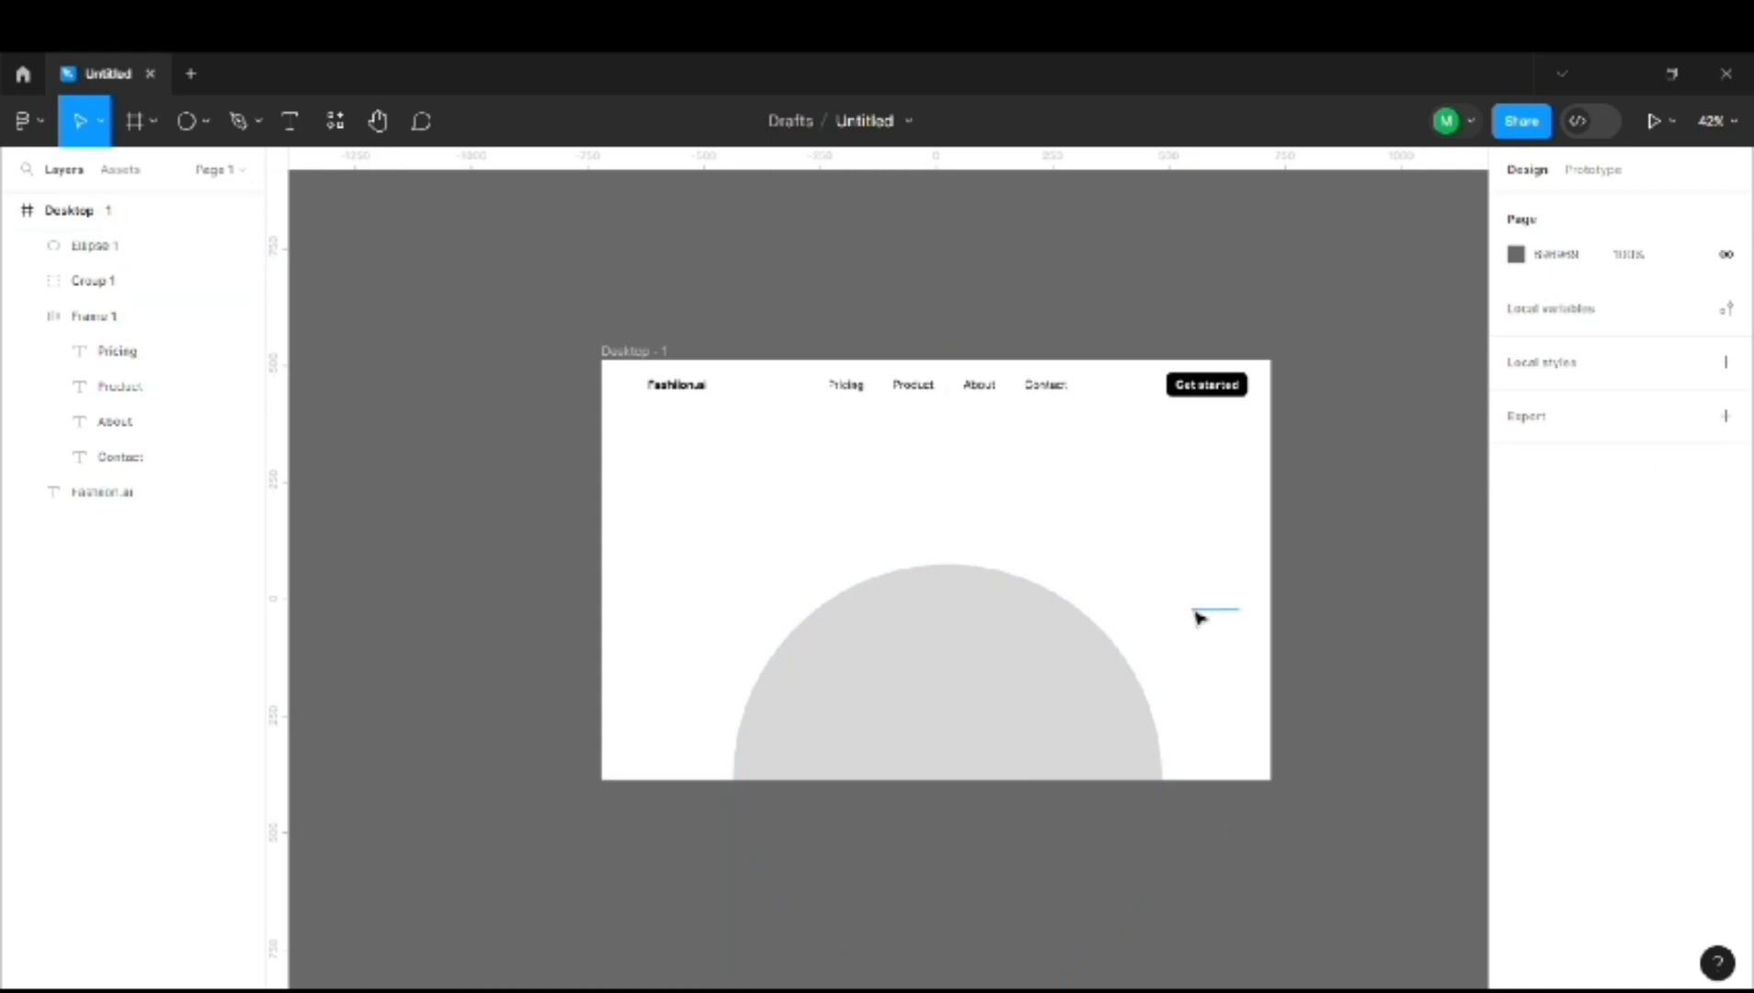
# Draw a new frame about 233 × 444 on the empty canvas beside the desktop frame.
pyautogui.click(626, 354)
pyautogui.hscroll(5, 958, 572)
pyautogui.click(150, 120)
pyautogui.moveTo(1136, 399); pyautogui.dragTo(1245, 606)
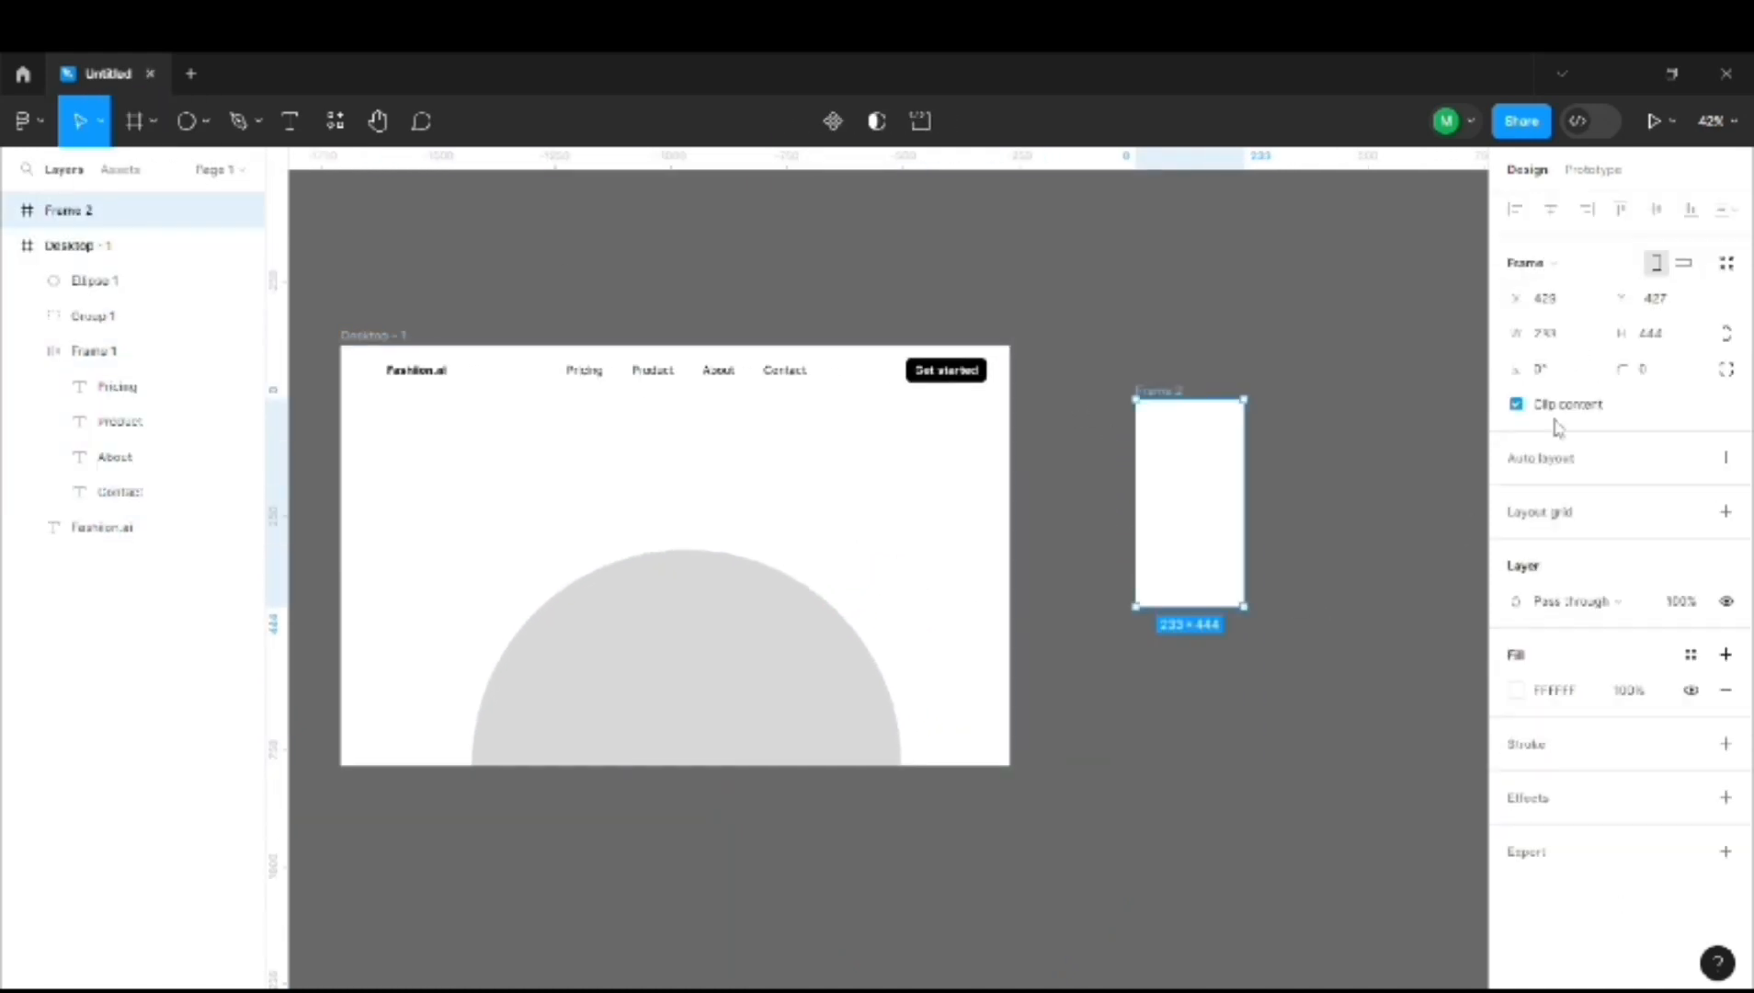
# Set the new frame's width to 248, its height to 480 and its corner radius to 60.
pyautogui.click(1579, 347)
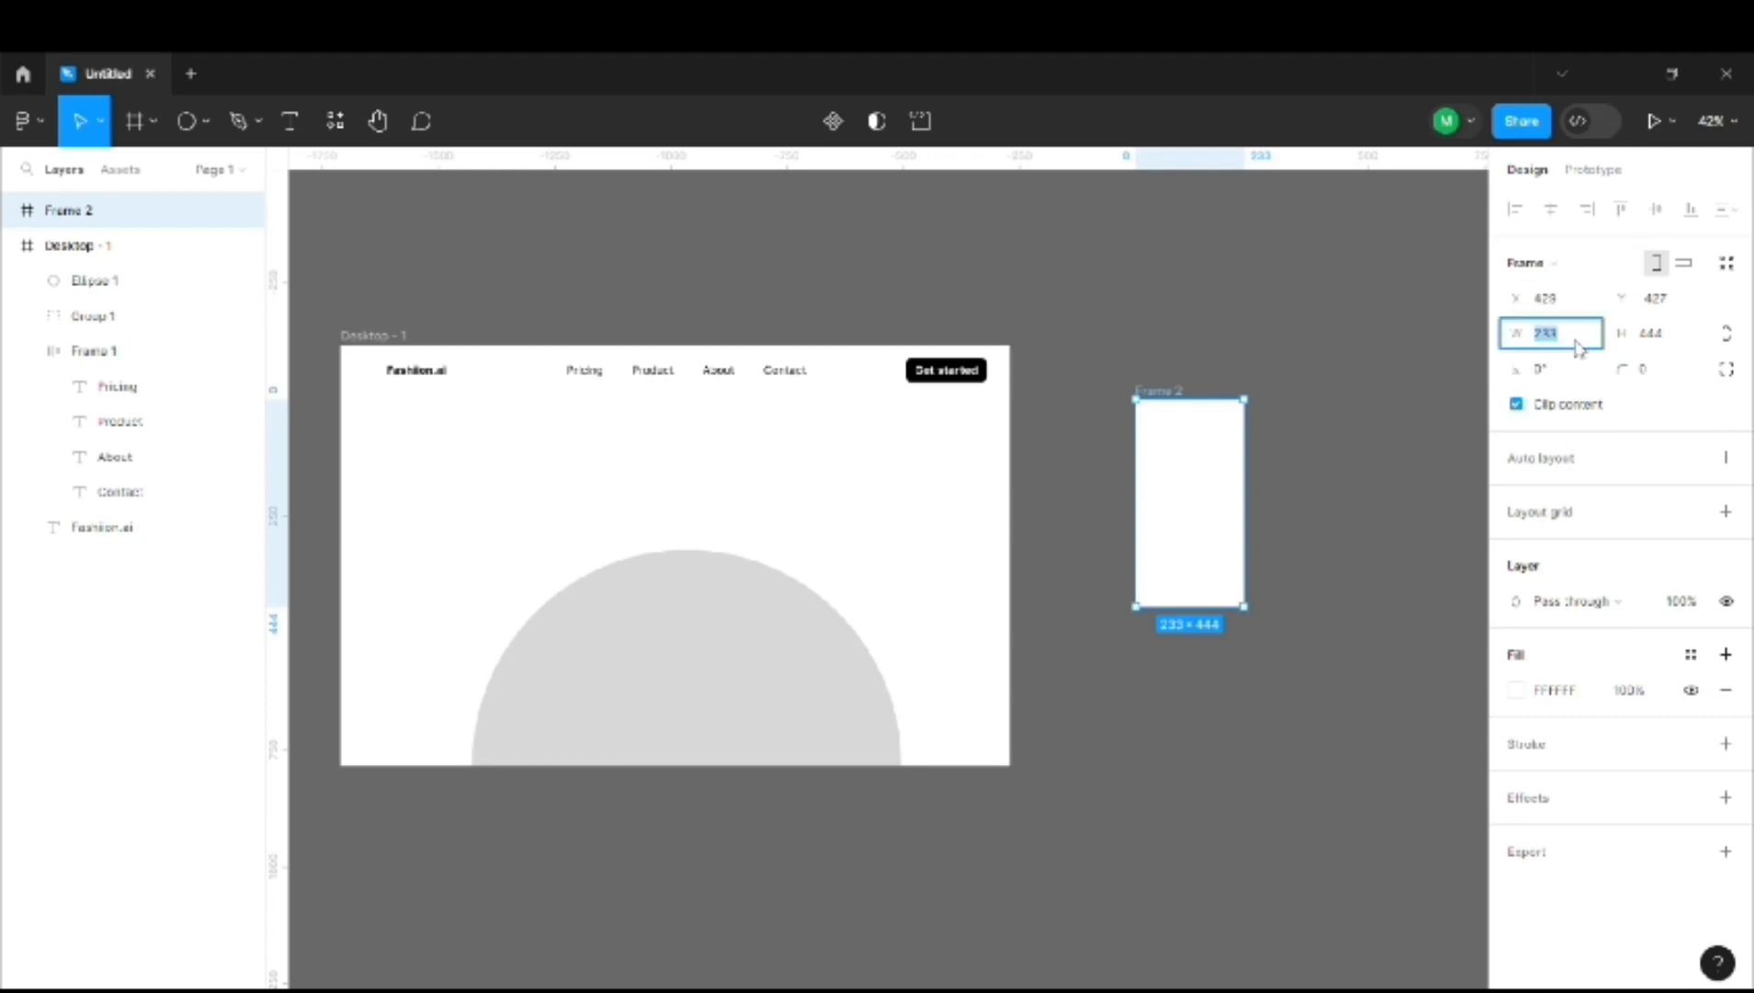
pyautogui.press('Return')
pyautogui.click(1662, 338)
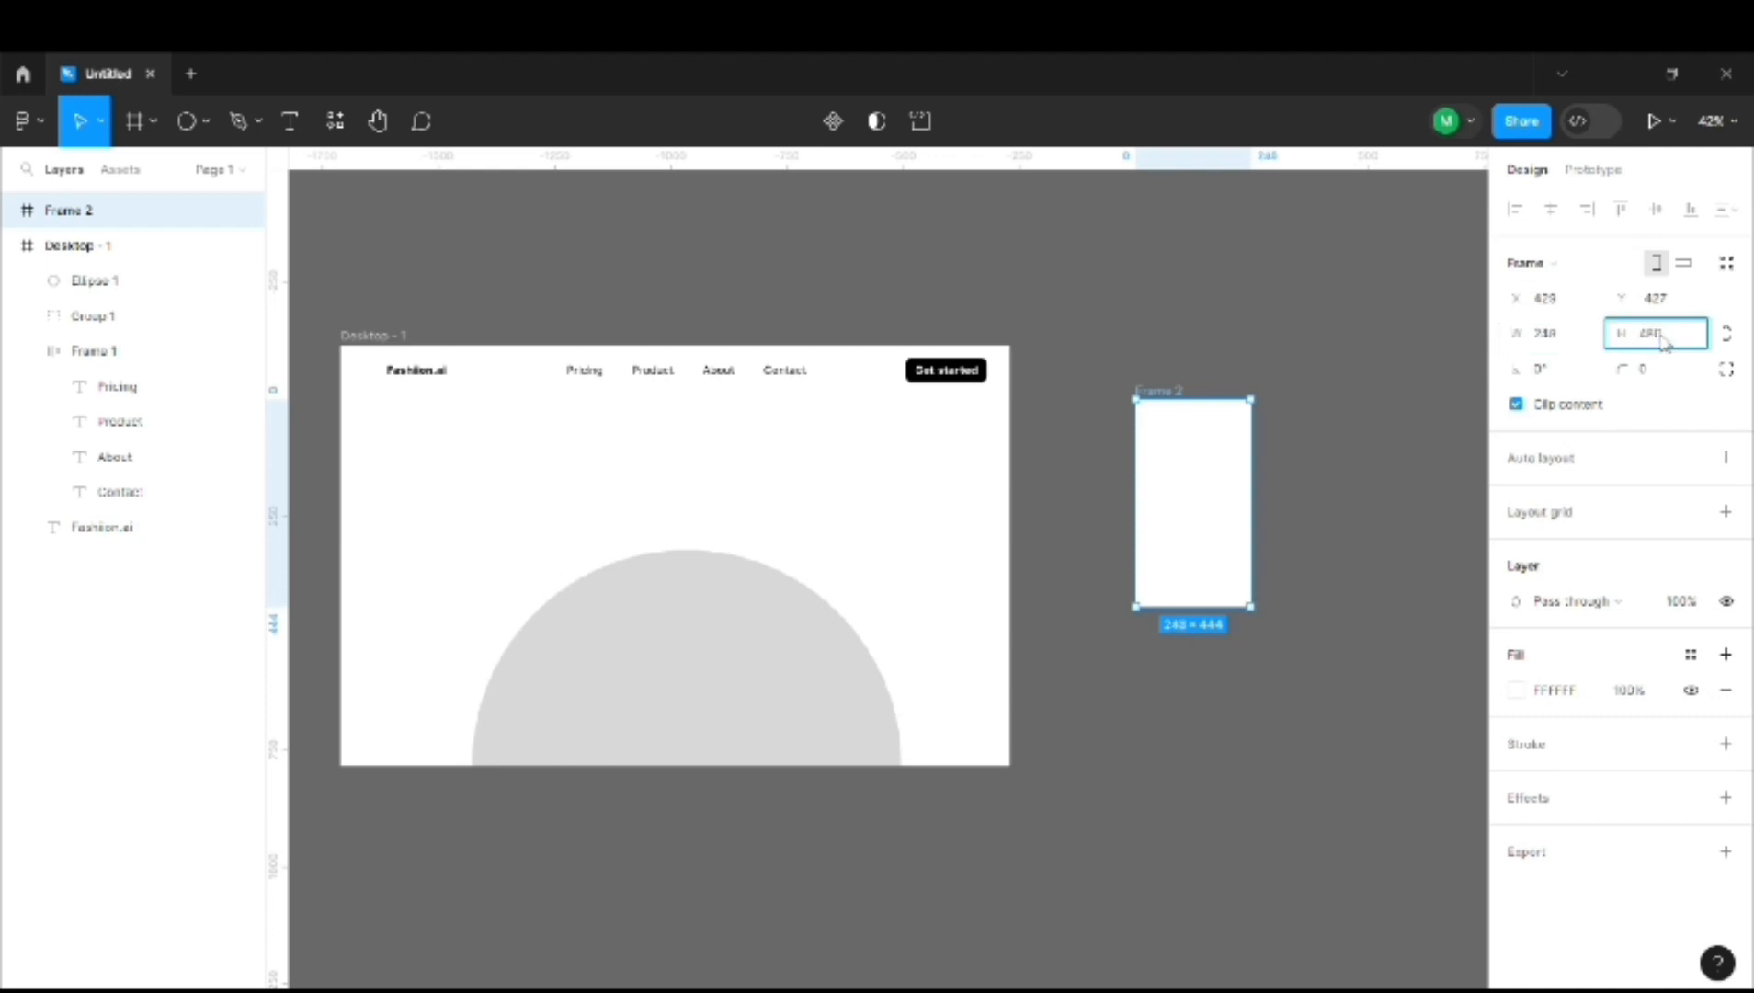
pyautogui.press('Return')
pyautogui.click(1645, 369)
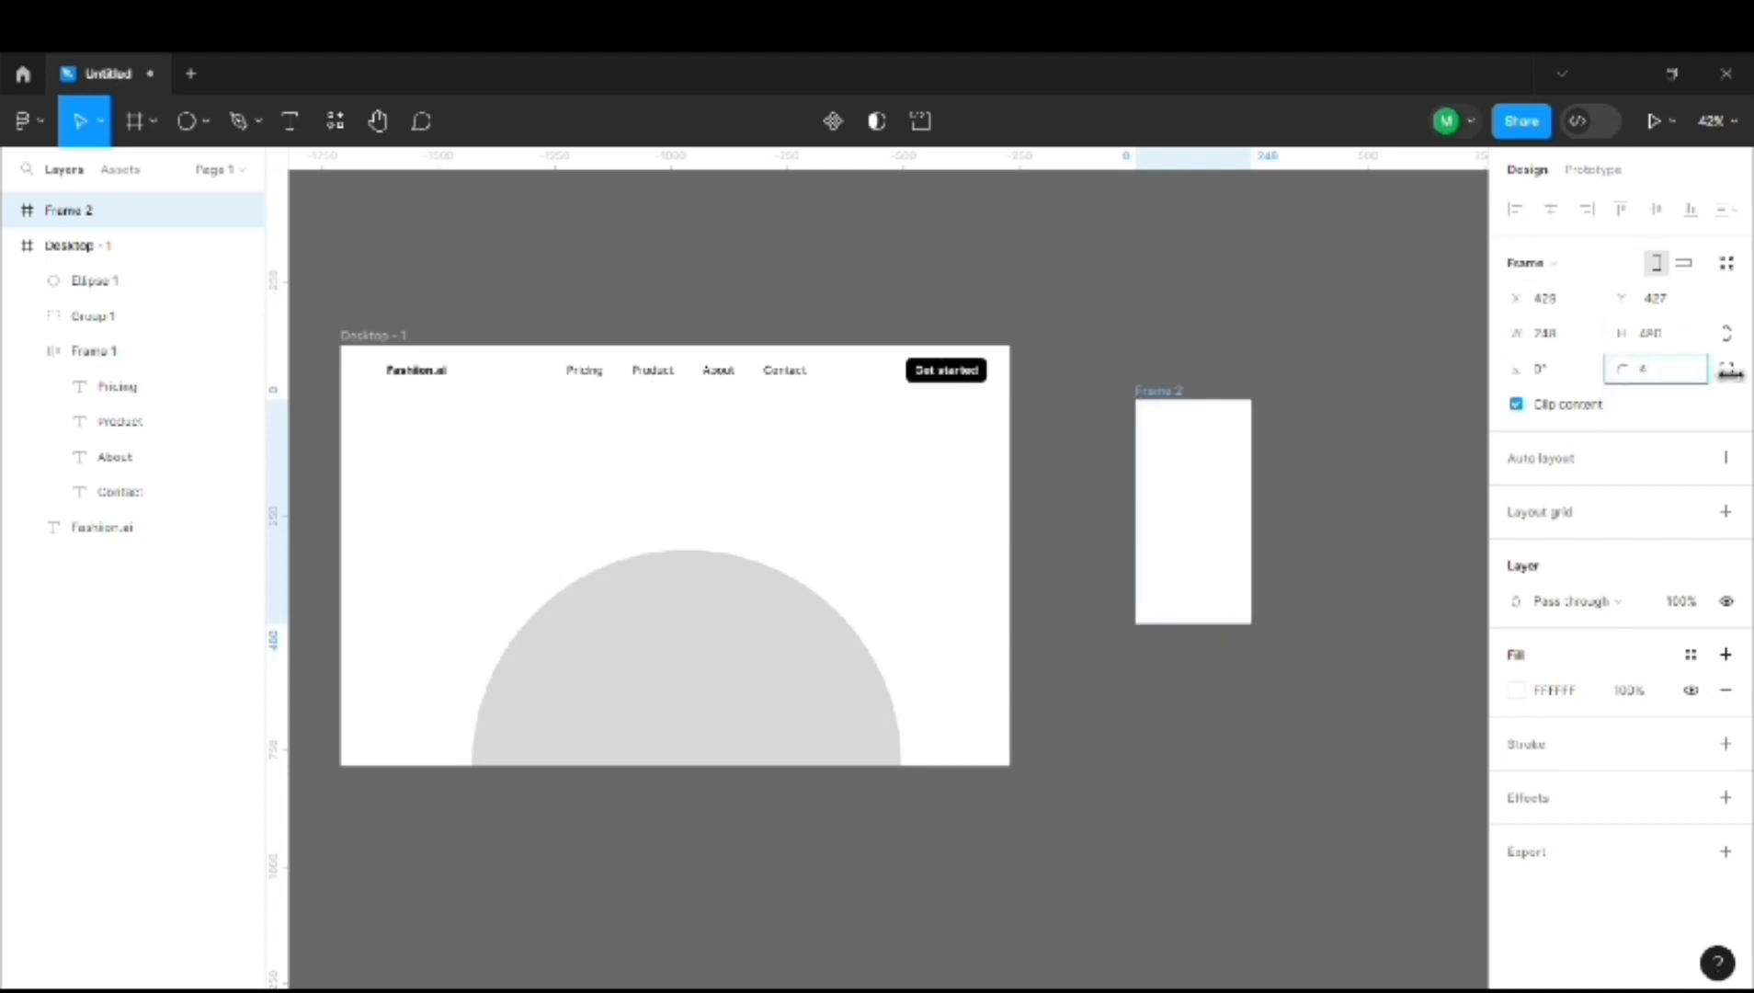
pyautogui.write('60')
pyautogui.press('Return')
# Find the Unsplash plugin in the plugin library and run it on the rounded frame.
pyautogui.rightClick(1147, 469)
pyautogui.moveTo(1249, 807)
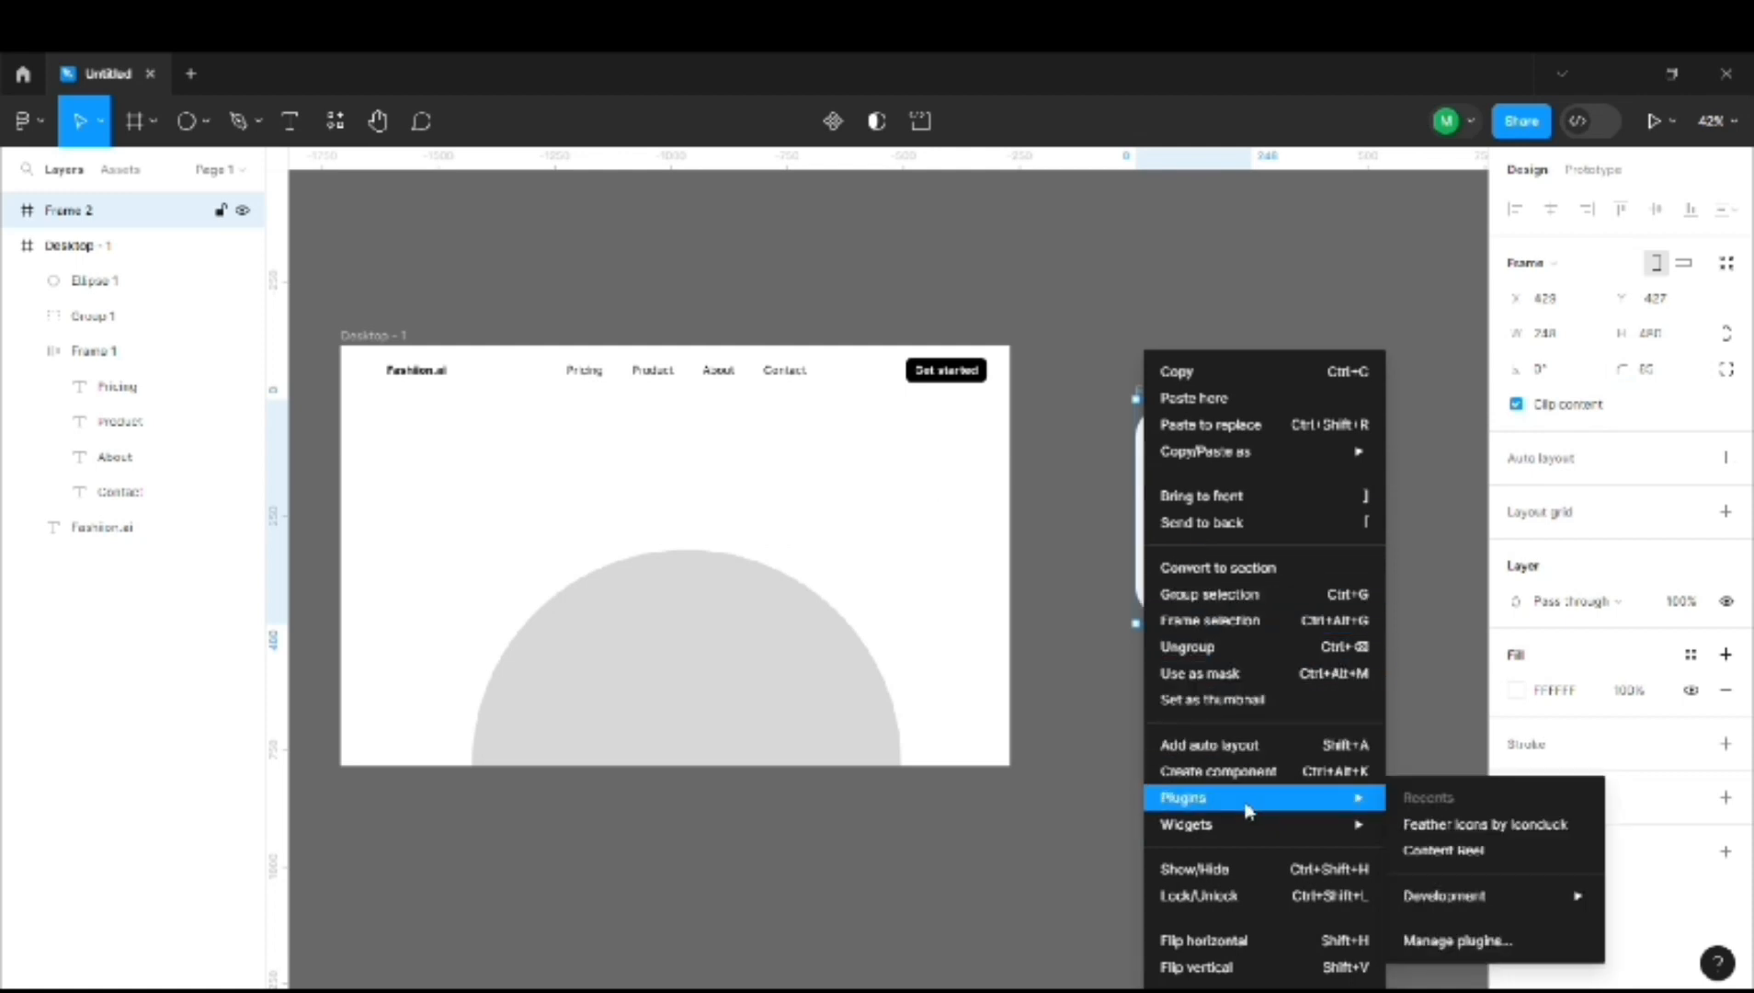
pyautogui.moveTo(1545, 906)
pyautogui.moveTo(1538, 907)
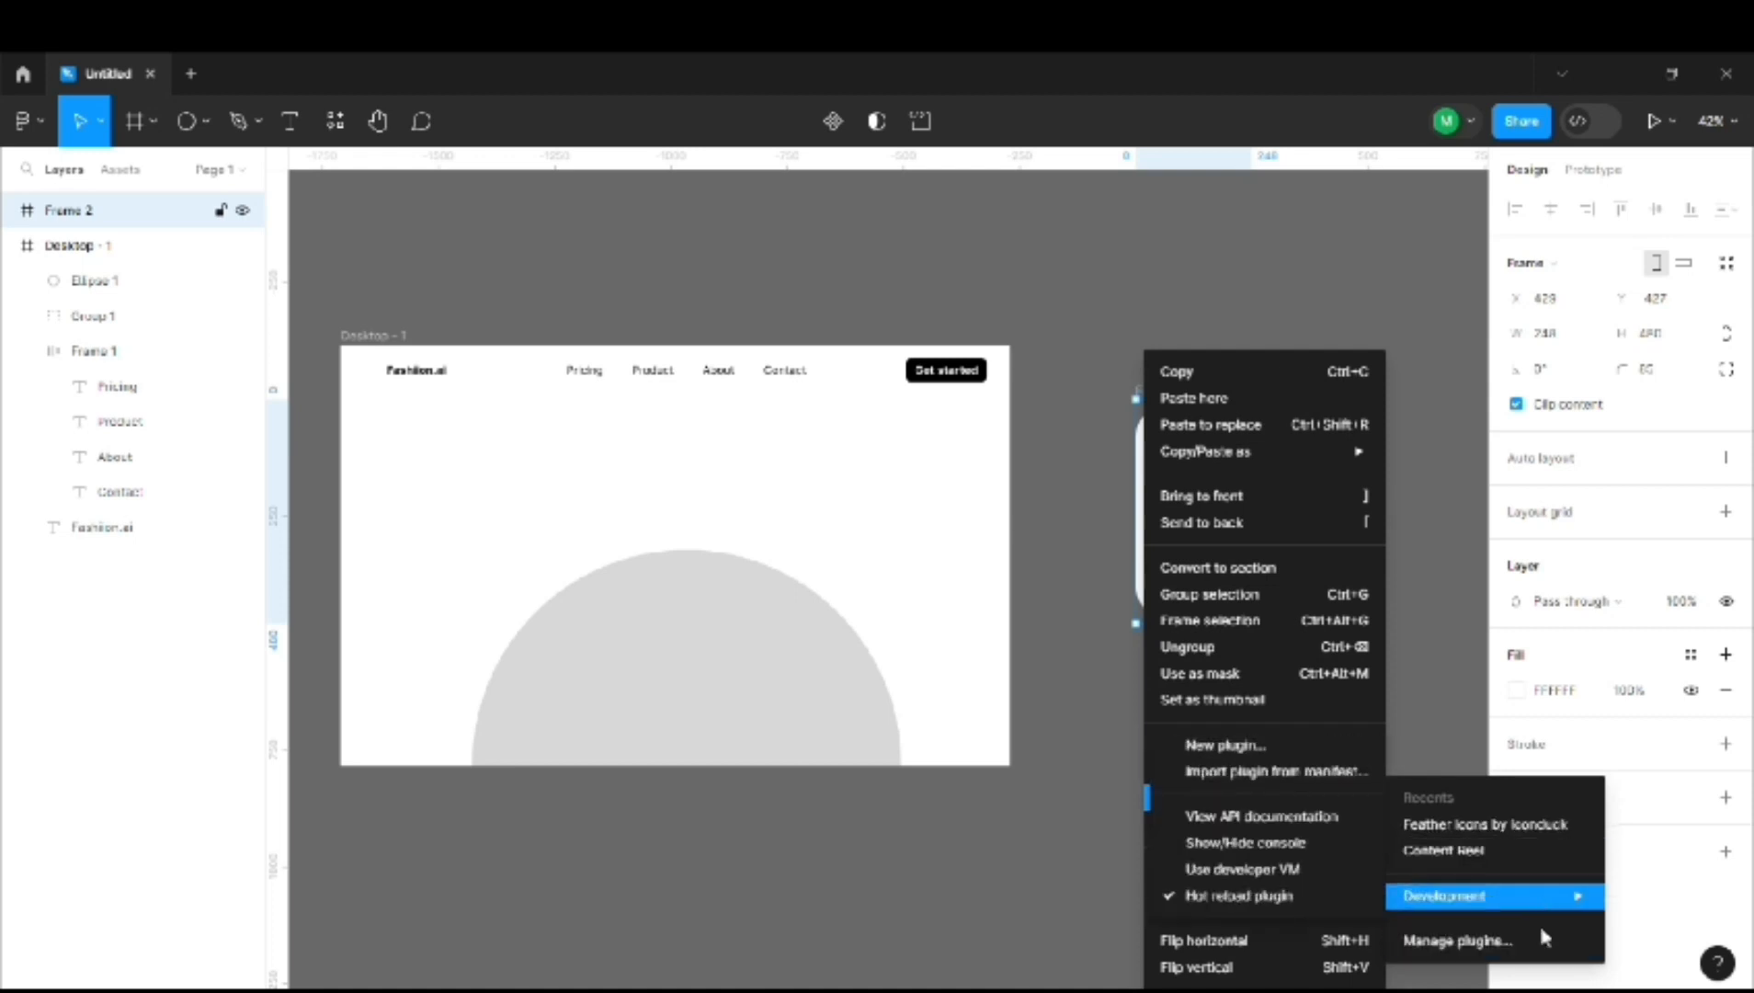
pyautogui.click(1453, 941)
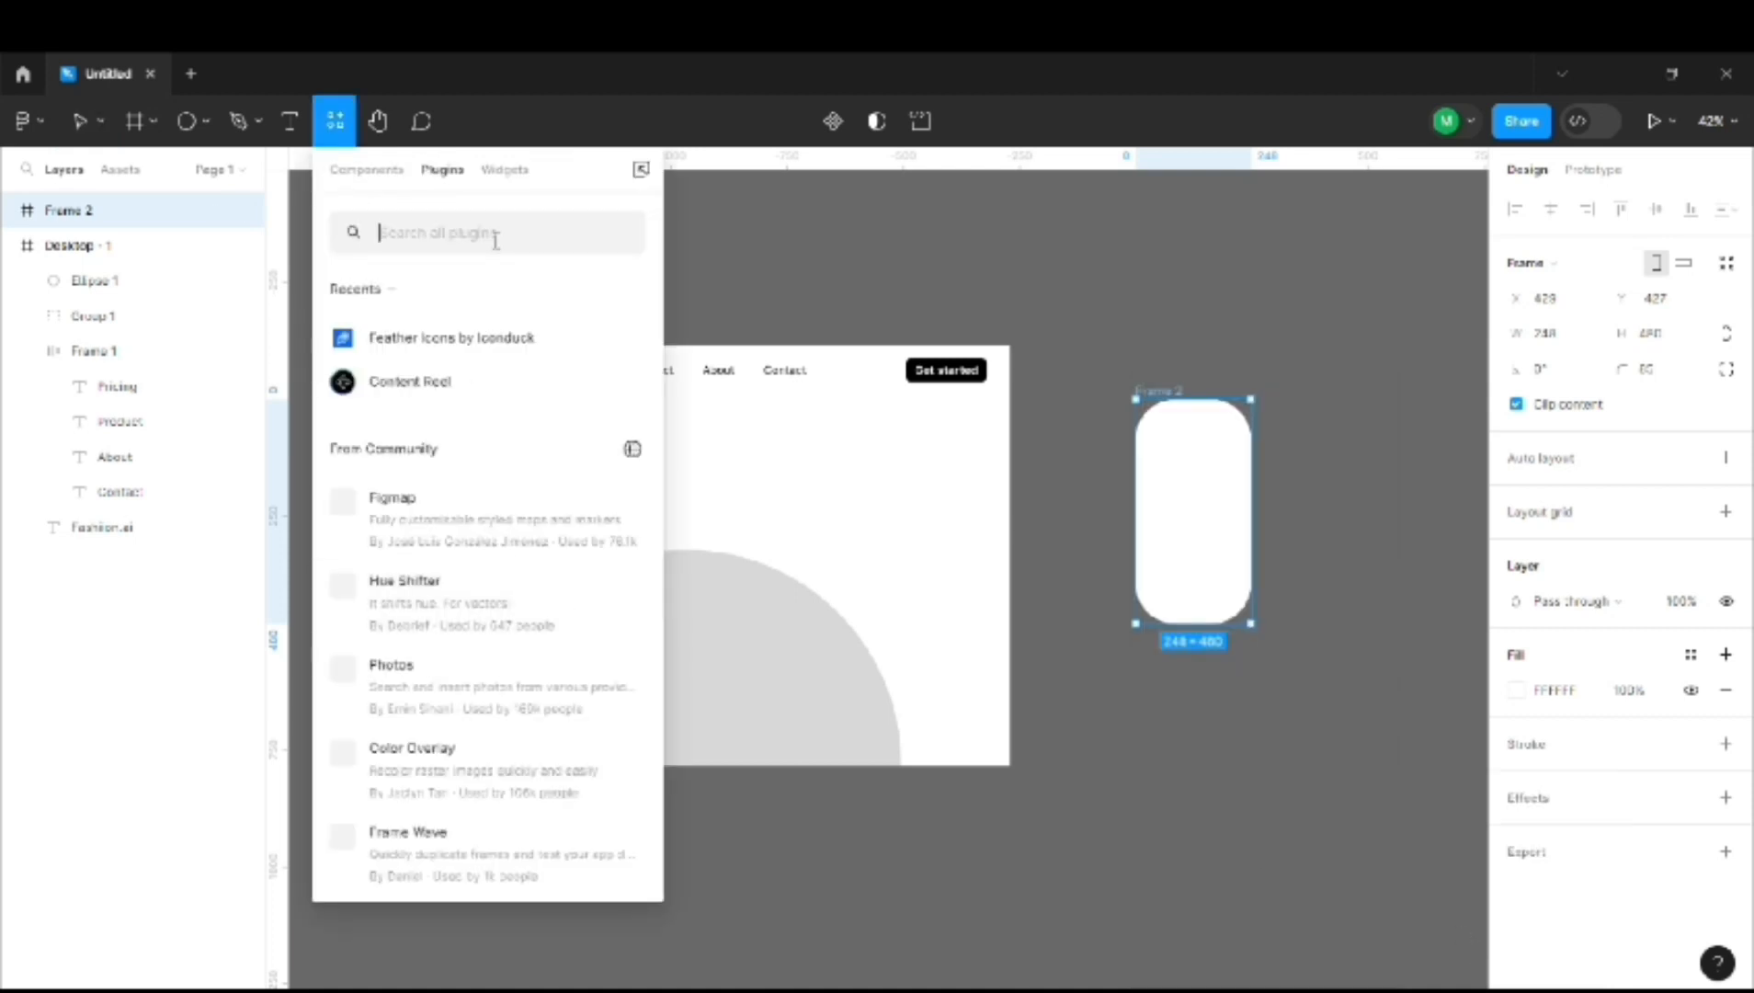
pyautogui.write('unsplash')
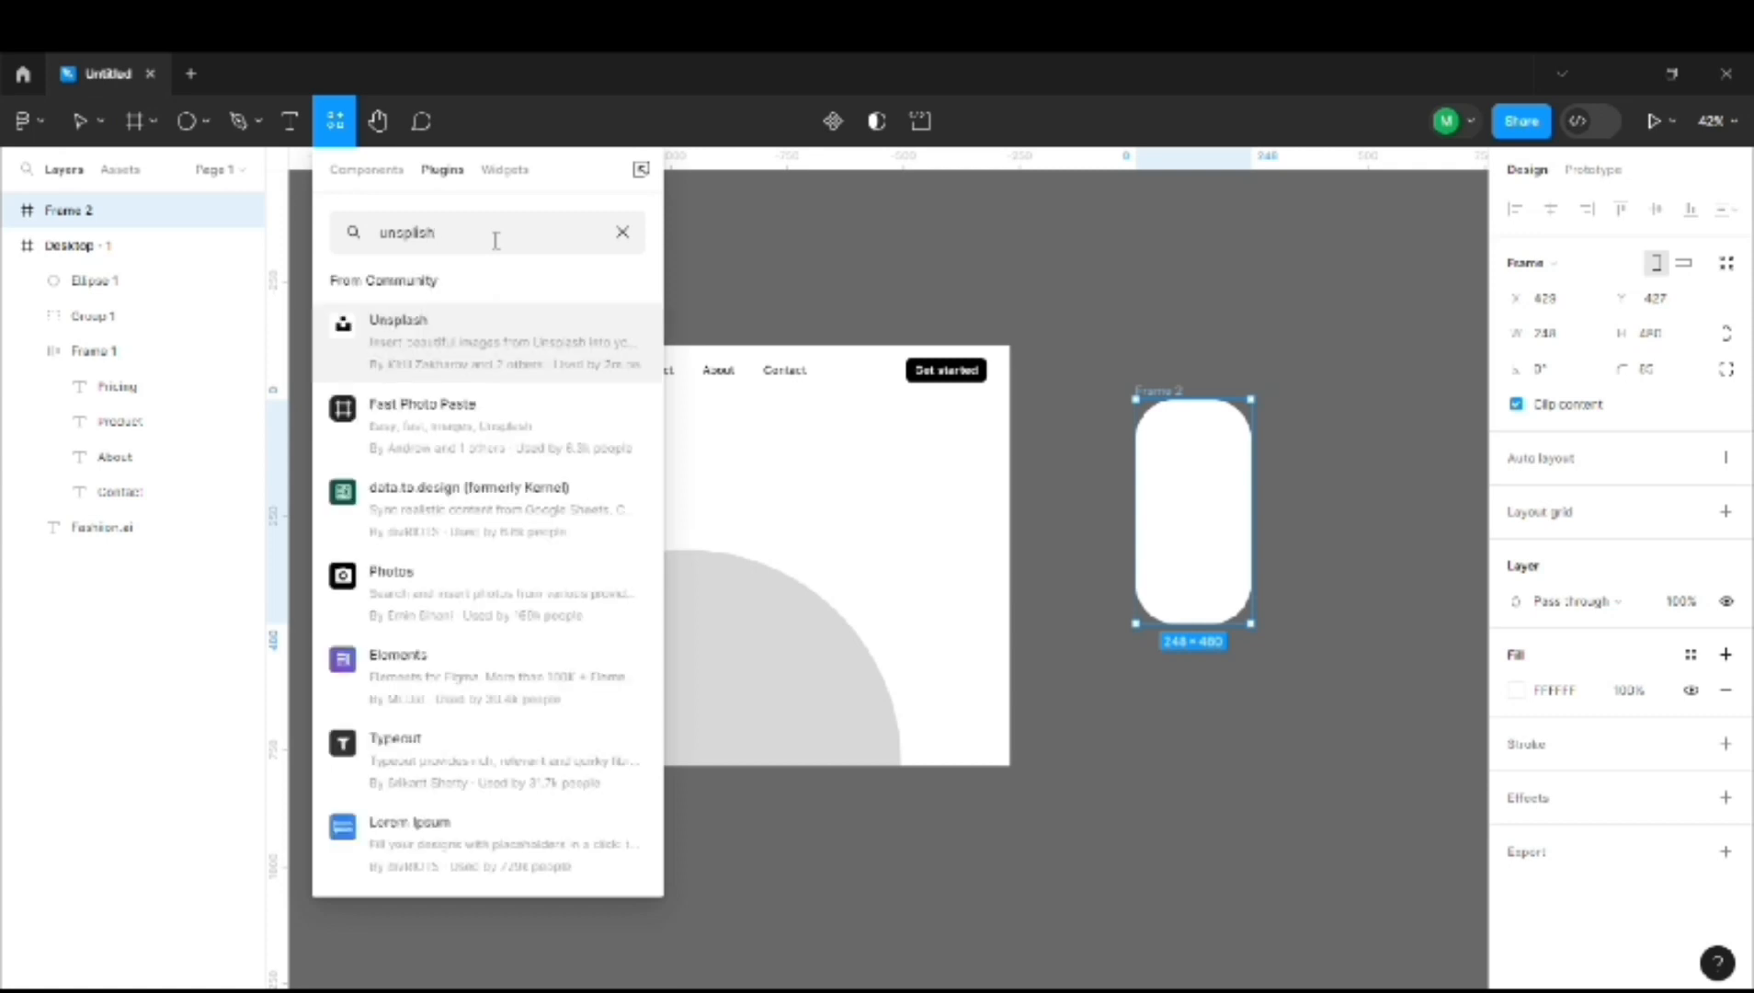
pyautogui.click(476, 342)
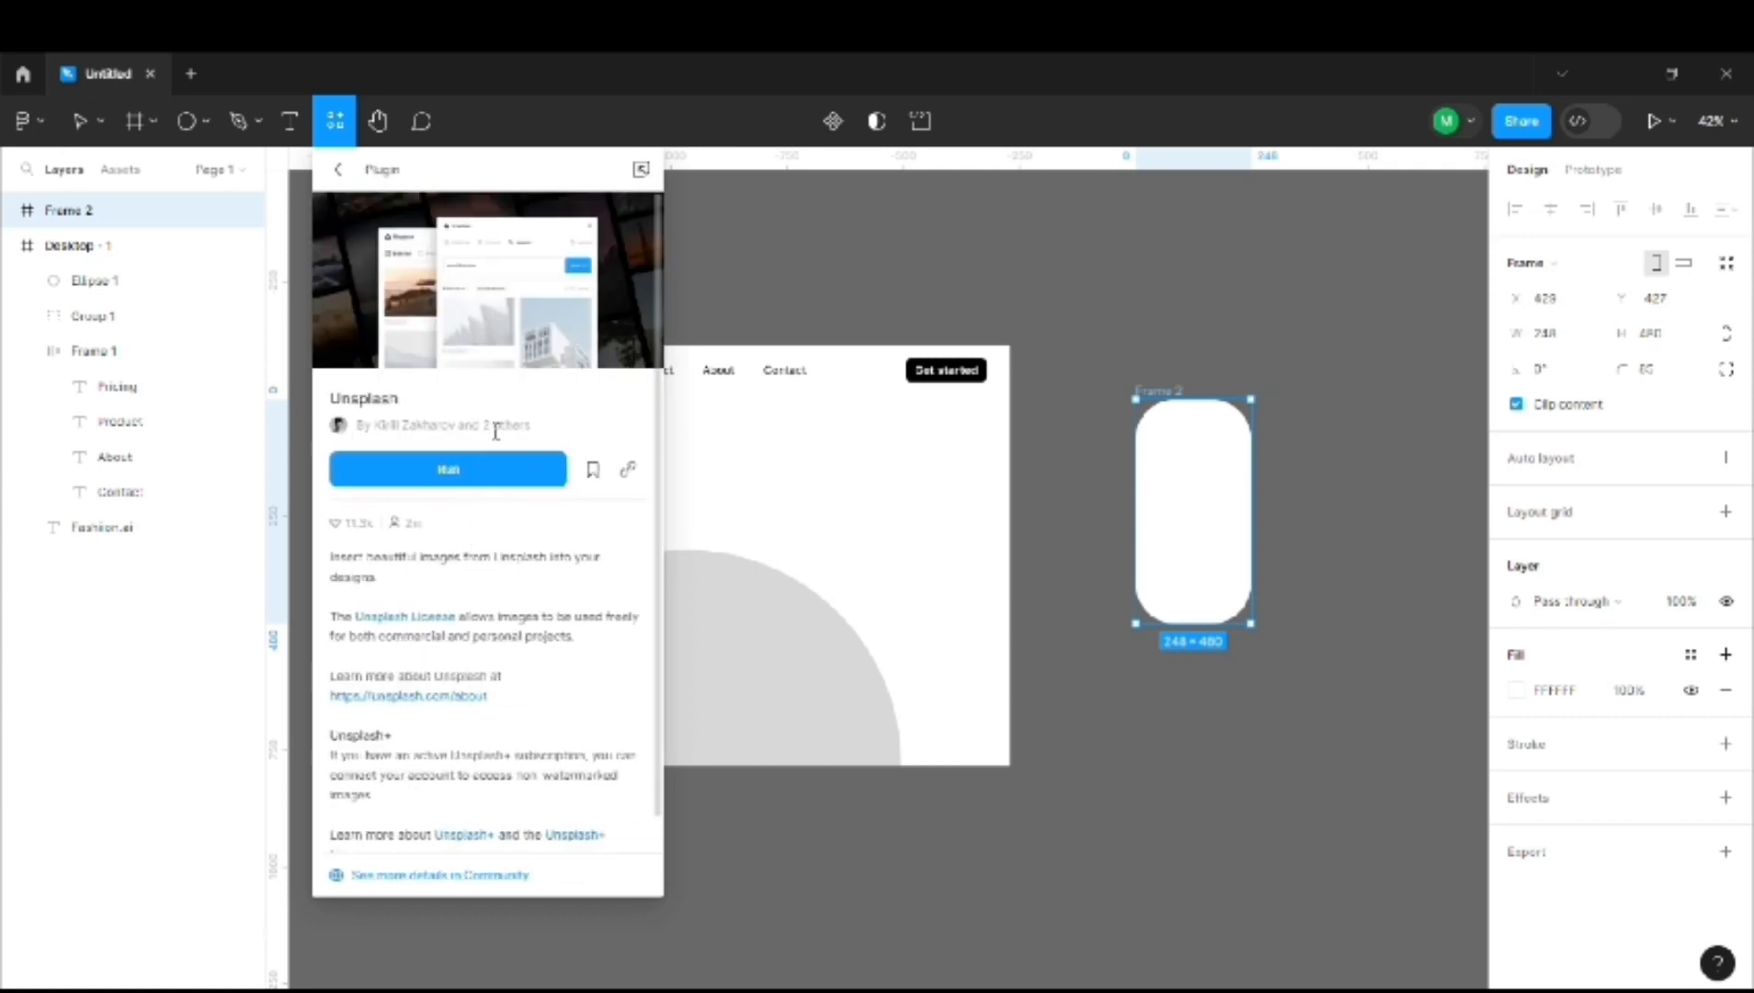
pyautogui.click(461, 469)
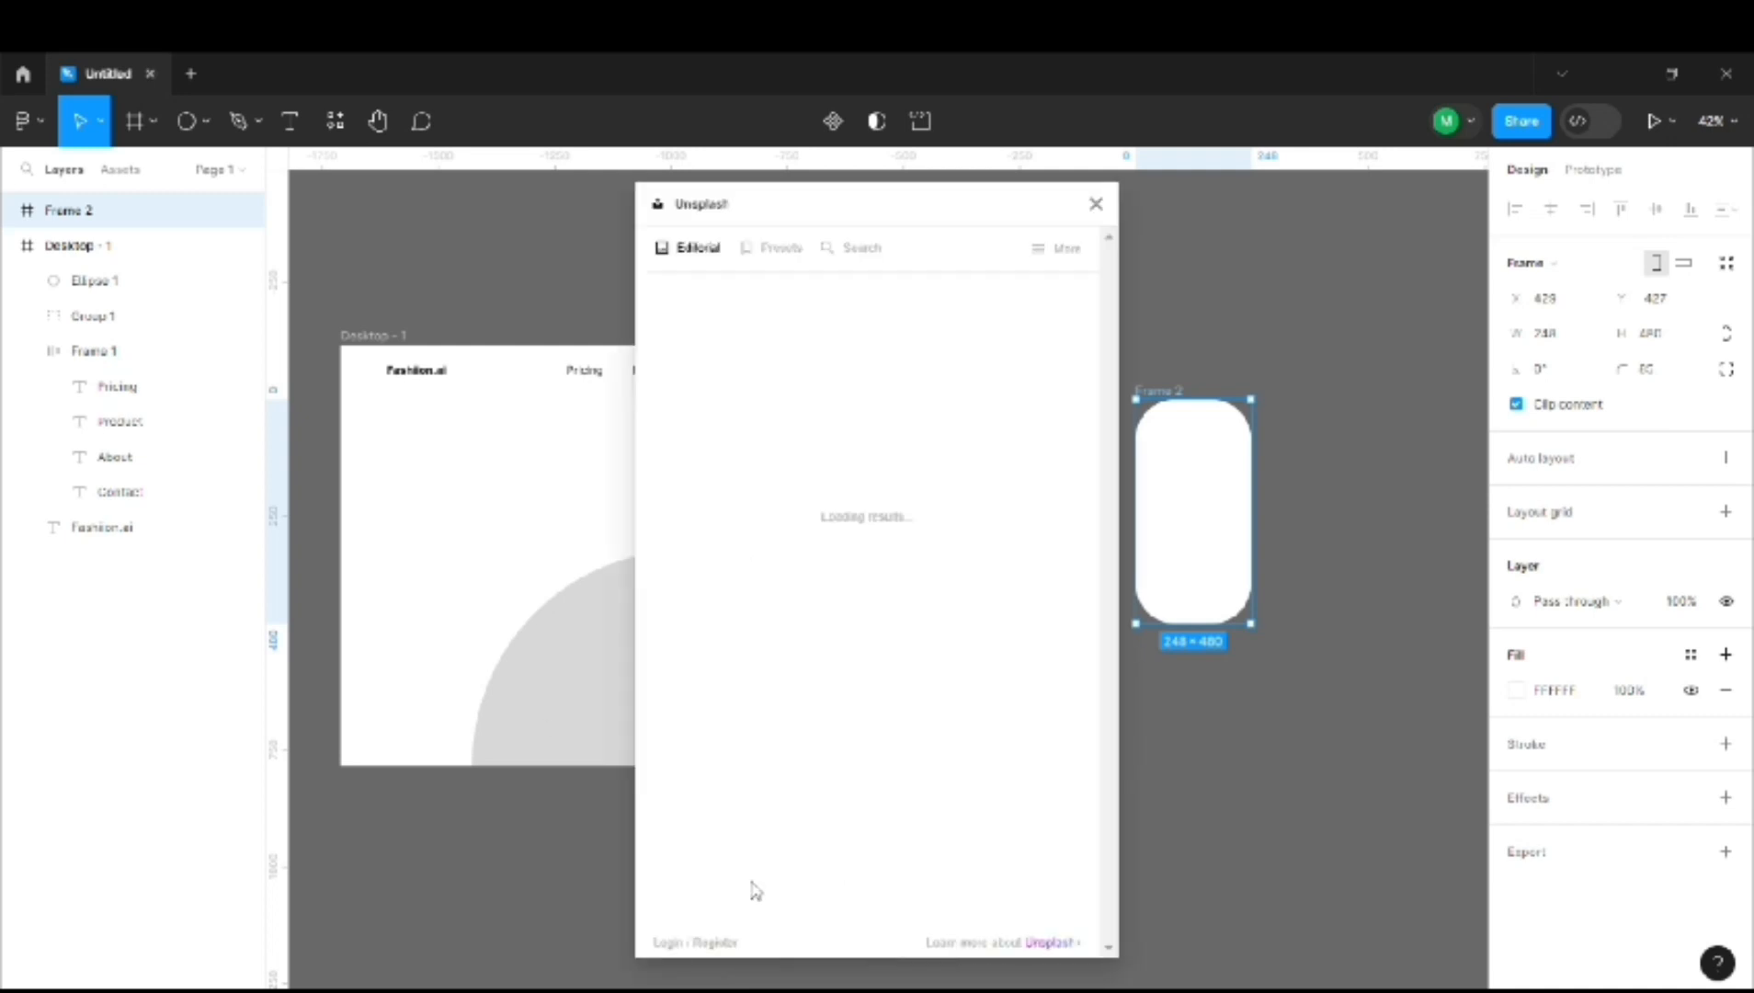
# Search the Unsplash images for "pashion".
pyautogui.click(868, 248)
pyautogui.click(818, 320)
pyautogui.write('p')
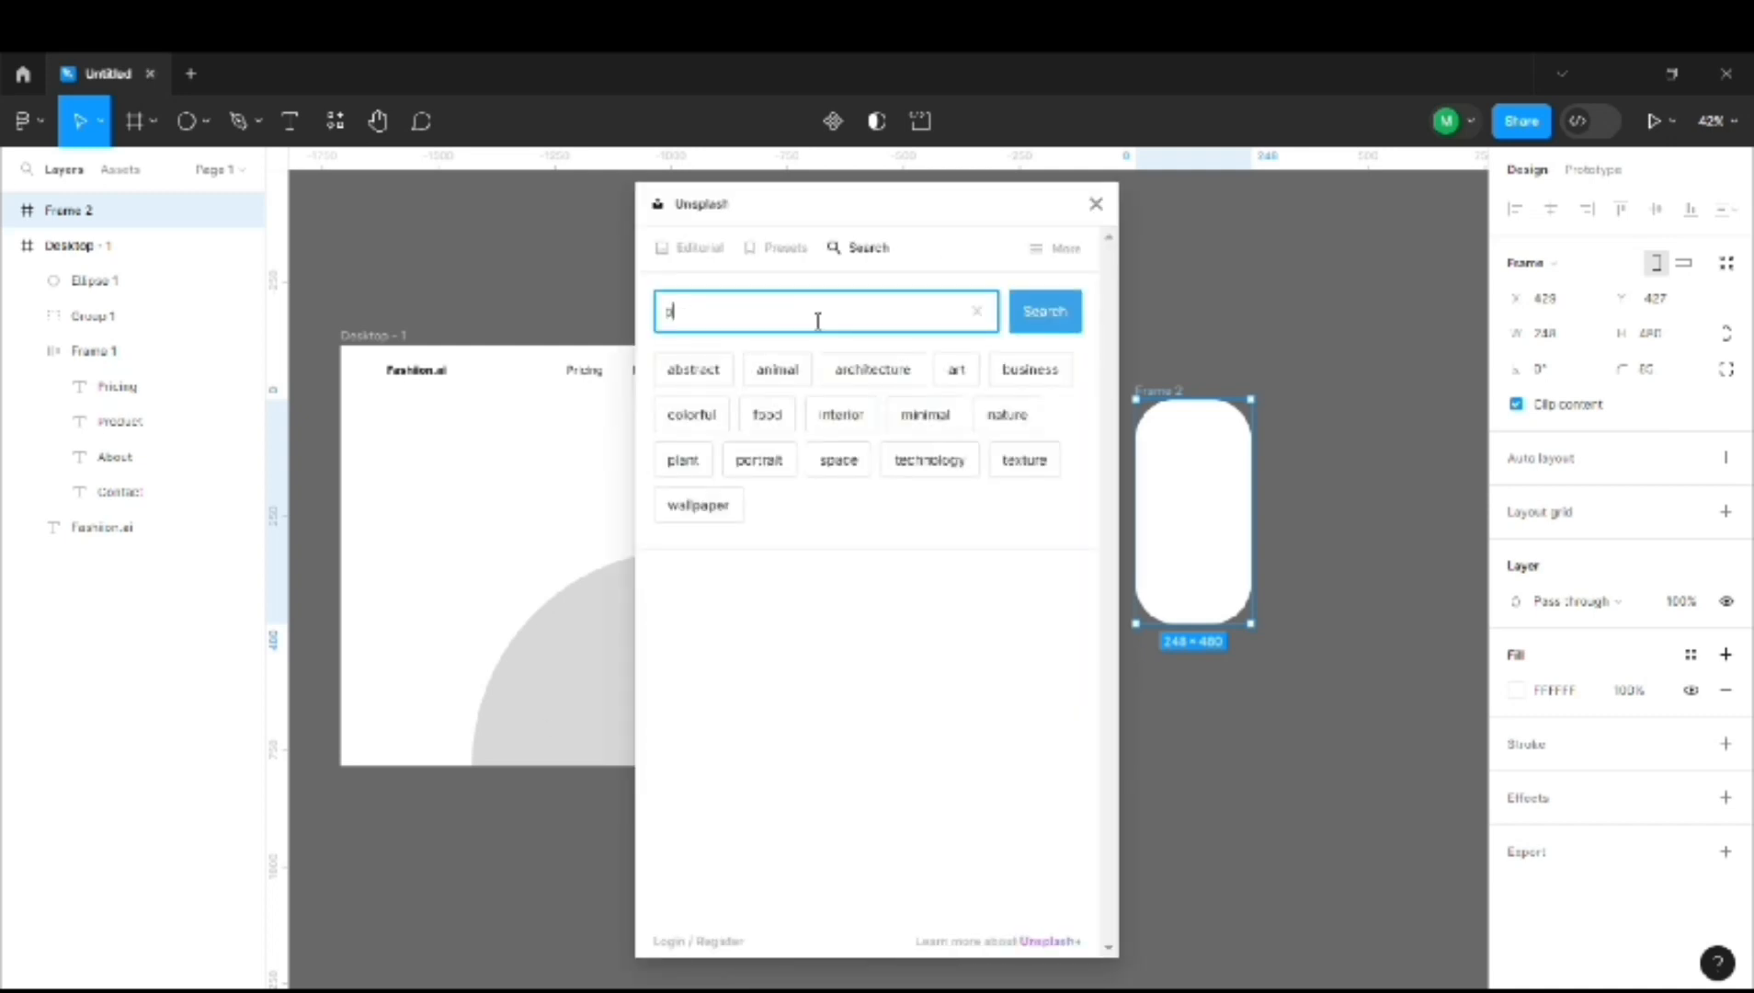
pyautogui.write('ashion')
pyautogui.press('Return')
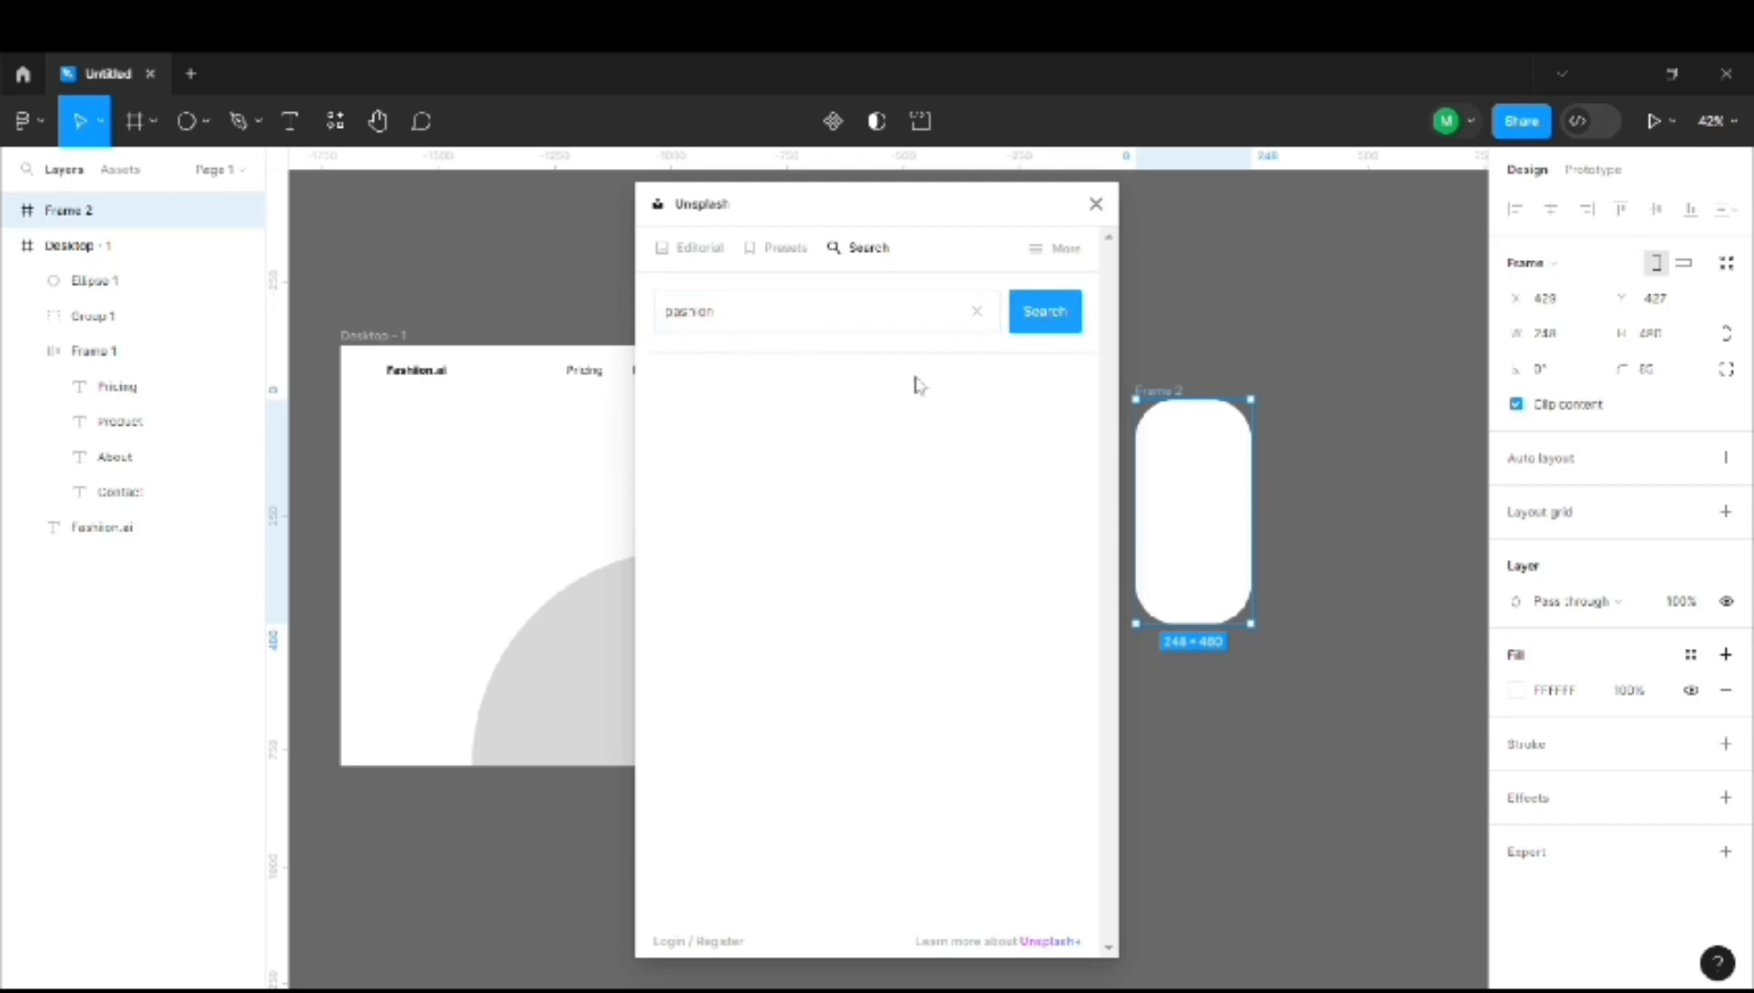
# Fill the rounded frame with the night street photo of a woman in a dark coat, and move the frame lower beside the desktop frame.
pyautogui.scroll(-10, 888, 549)
pyautogui.scroll(10, 889, 548)
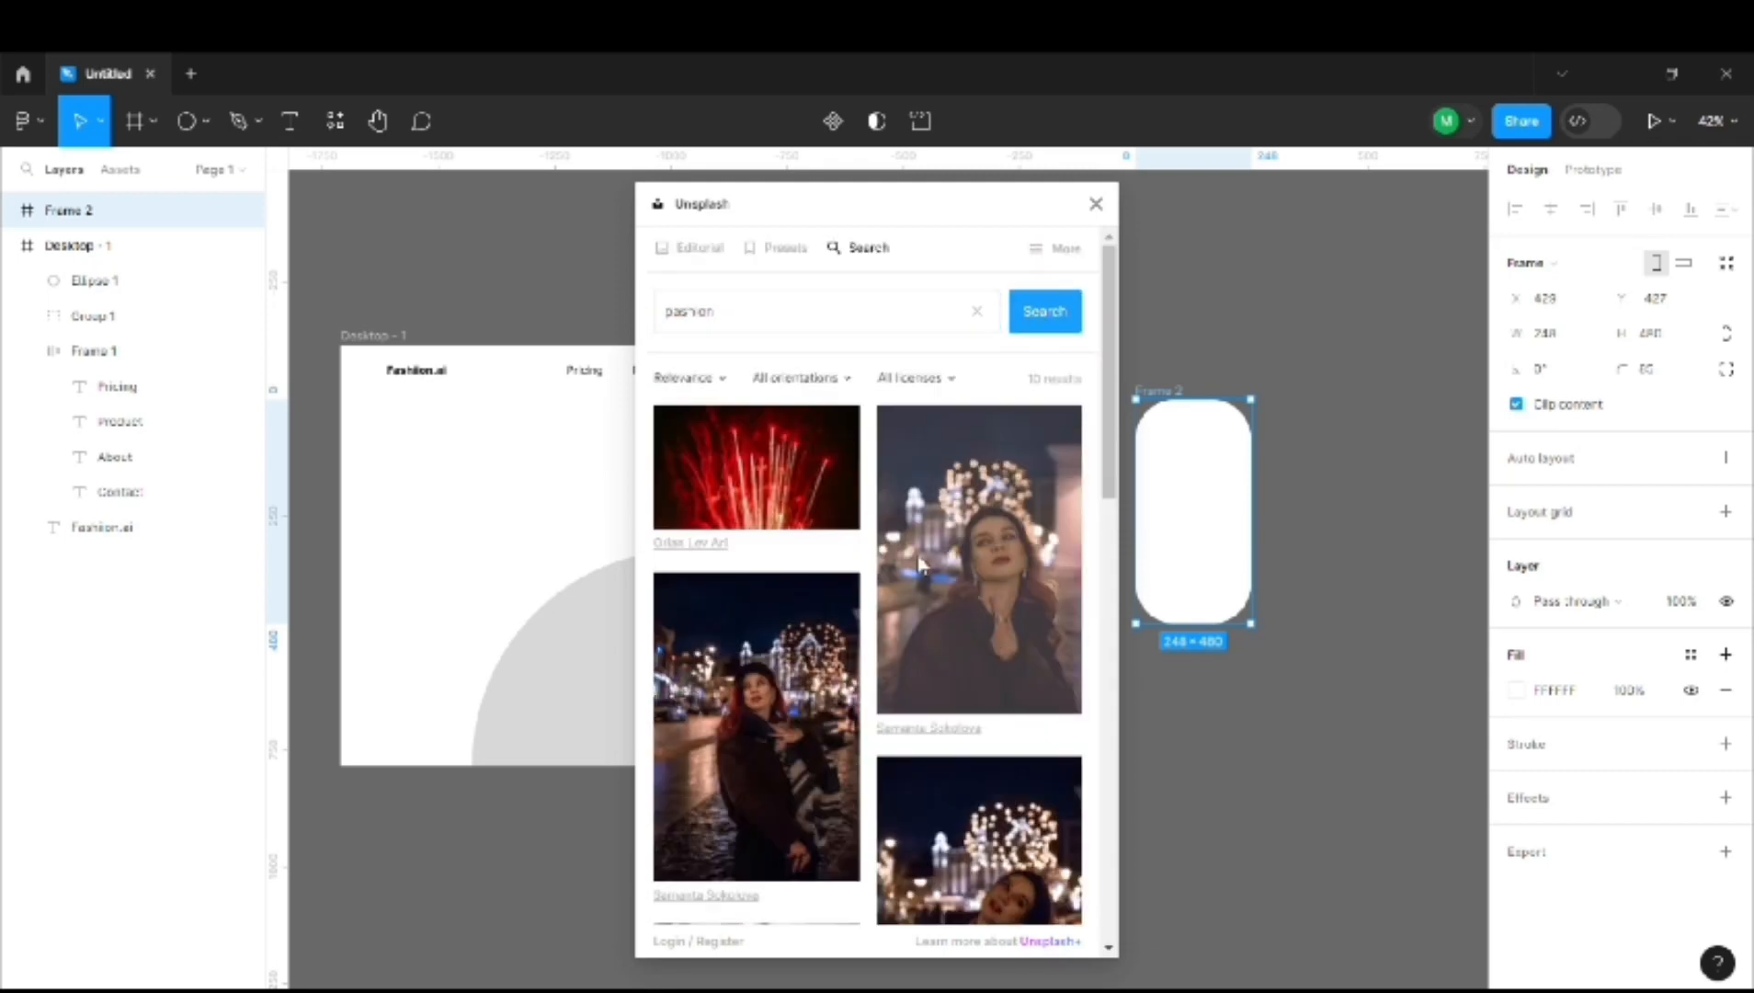
pyautogui.scroll(-2, 789, 770)
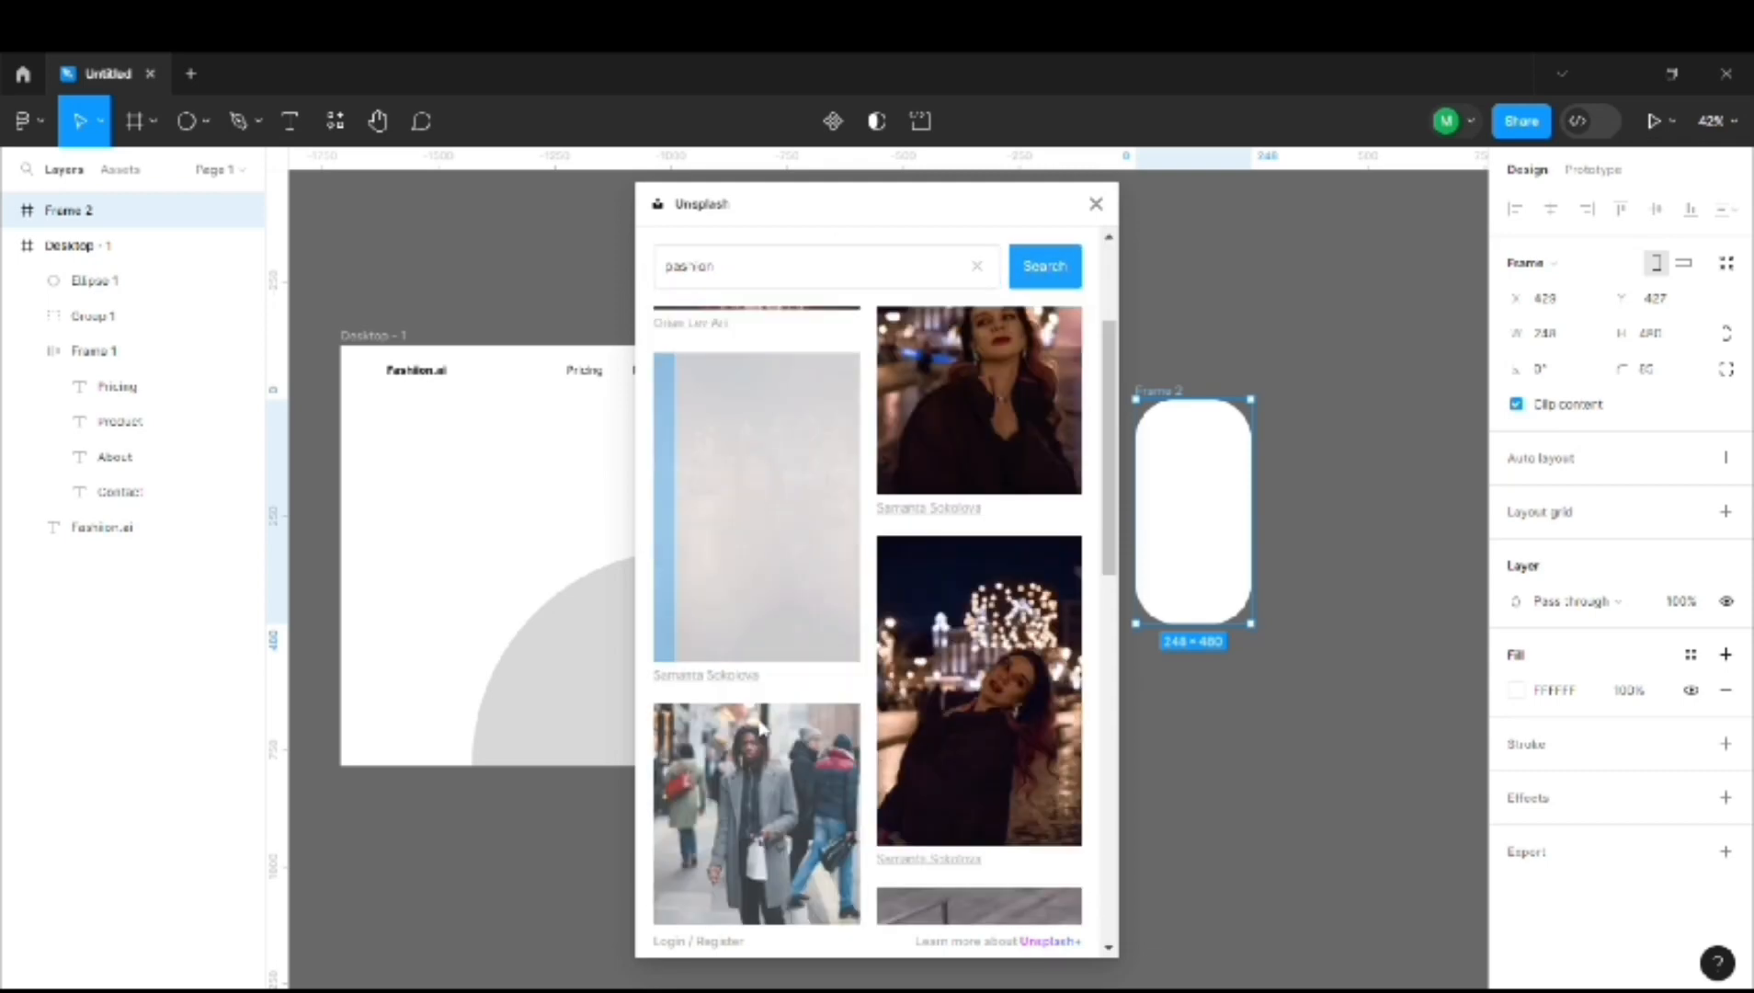
pyautogui.scroll(1, 748, 694)
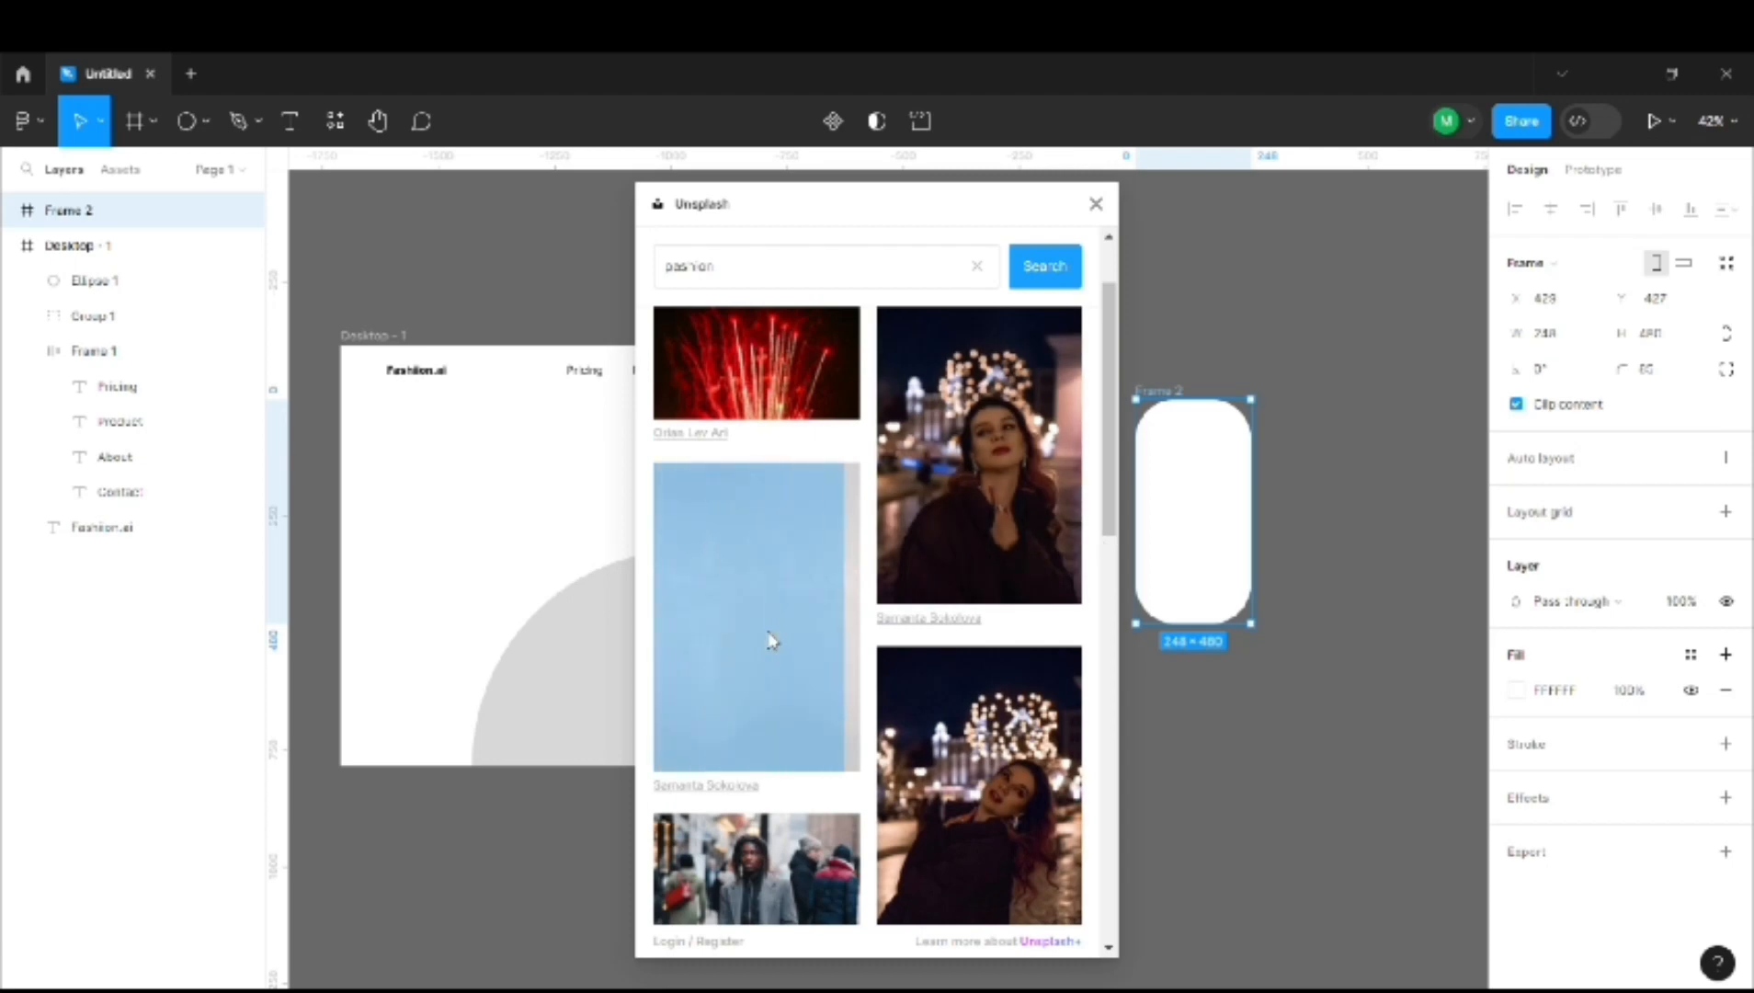
pyautogui.click(1095, 204)
pyautogui.moveTo(1187, 525); pyautogui.dragTo(1161, 732)
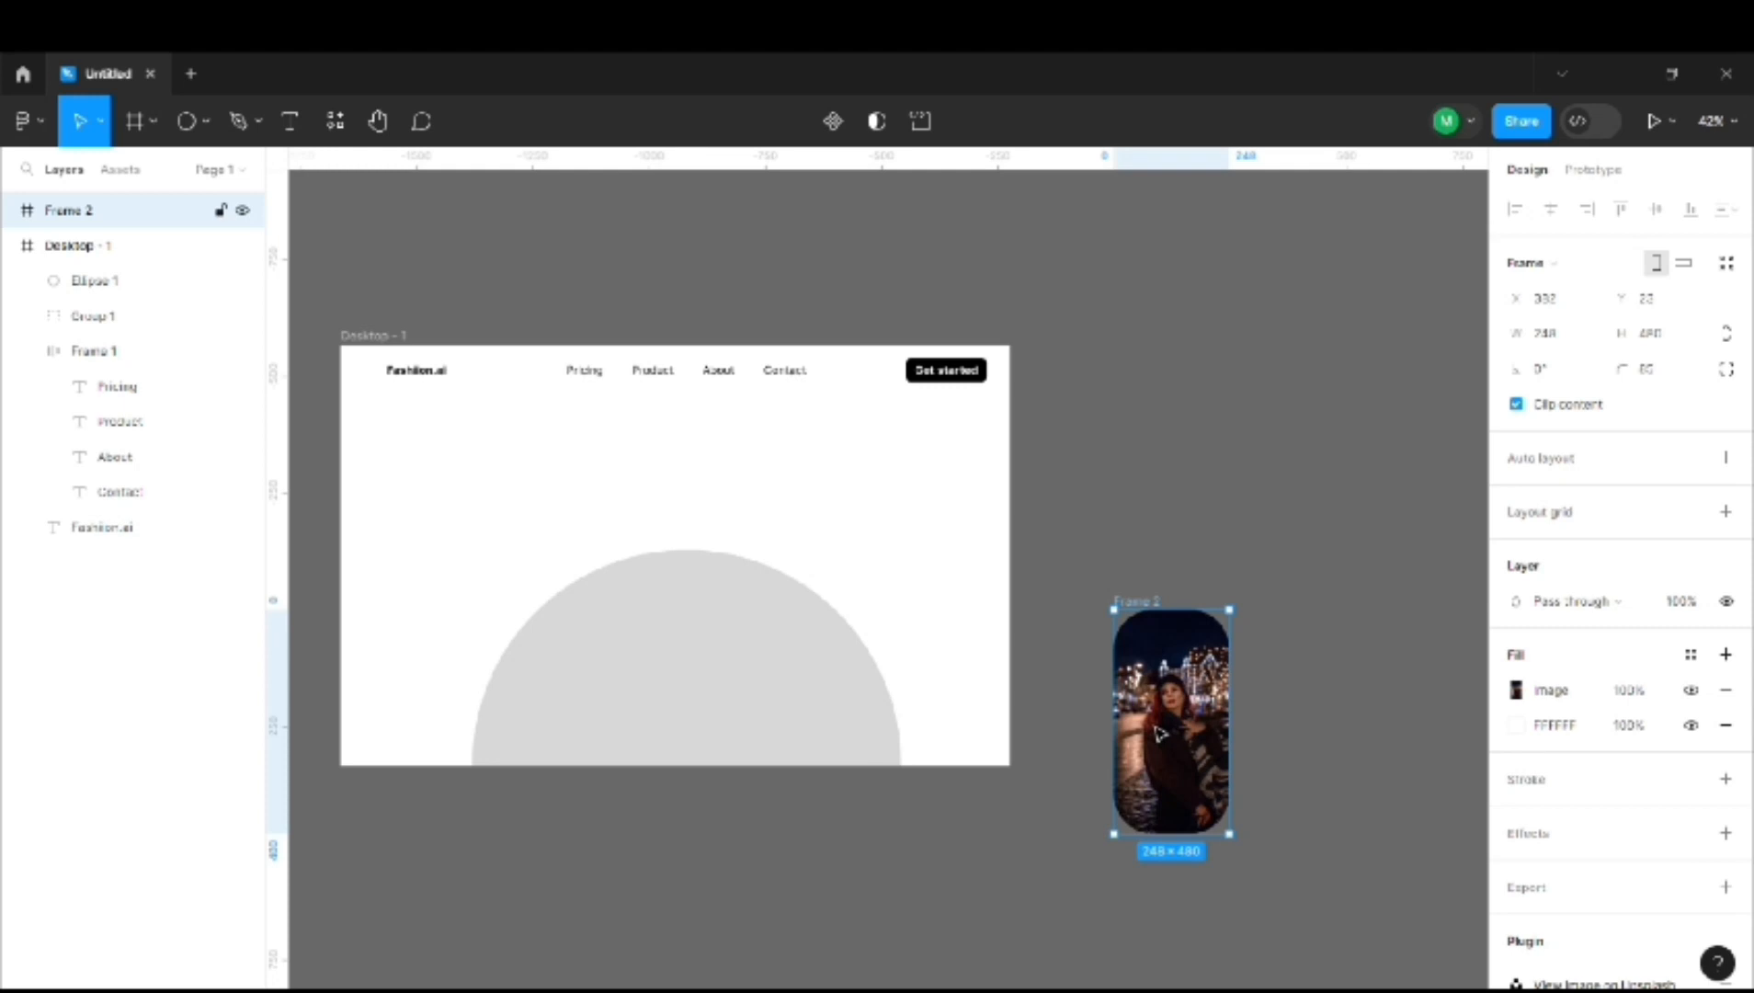
# Select the large circle together with the image frame and run the To Path plugin on them.
pyautogui.click(783, 700)
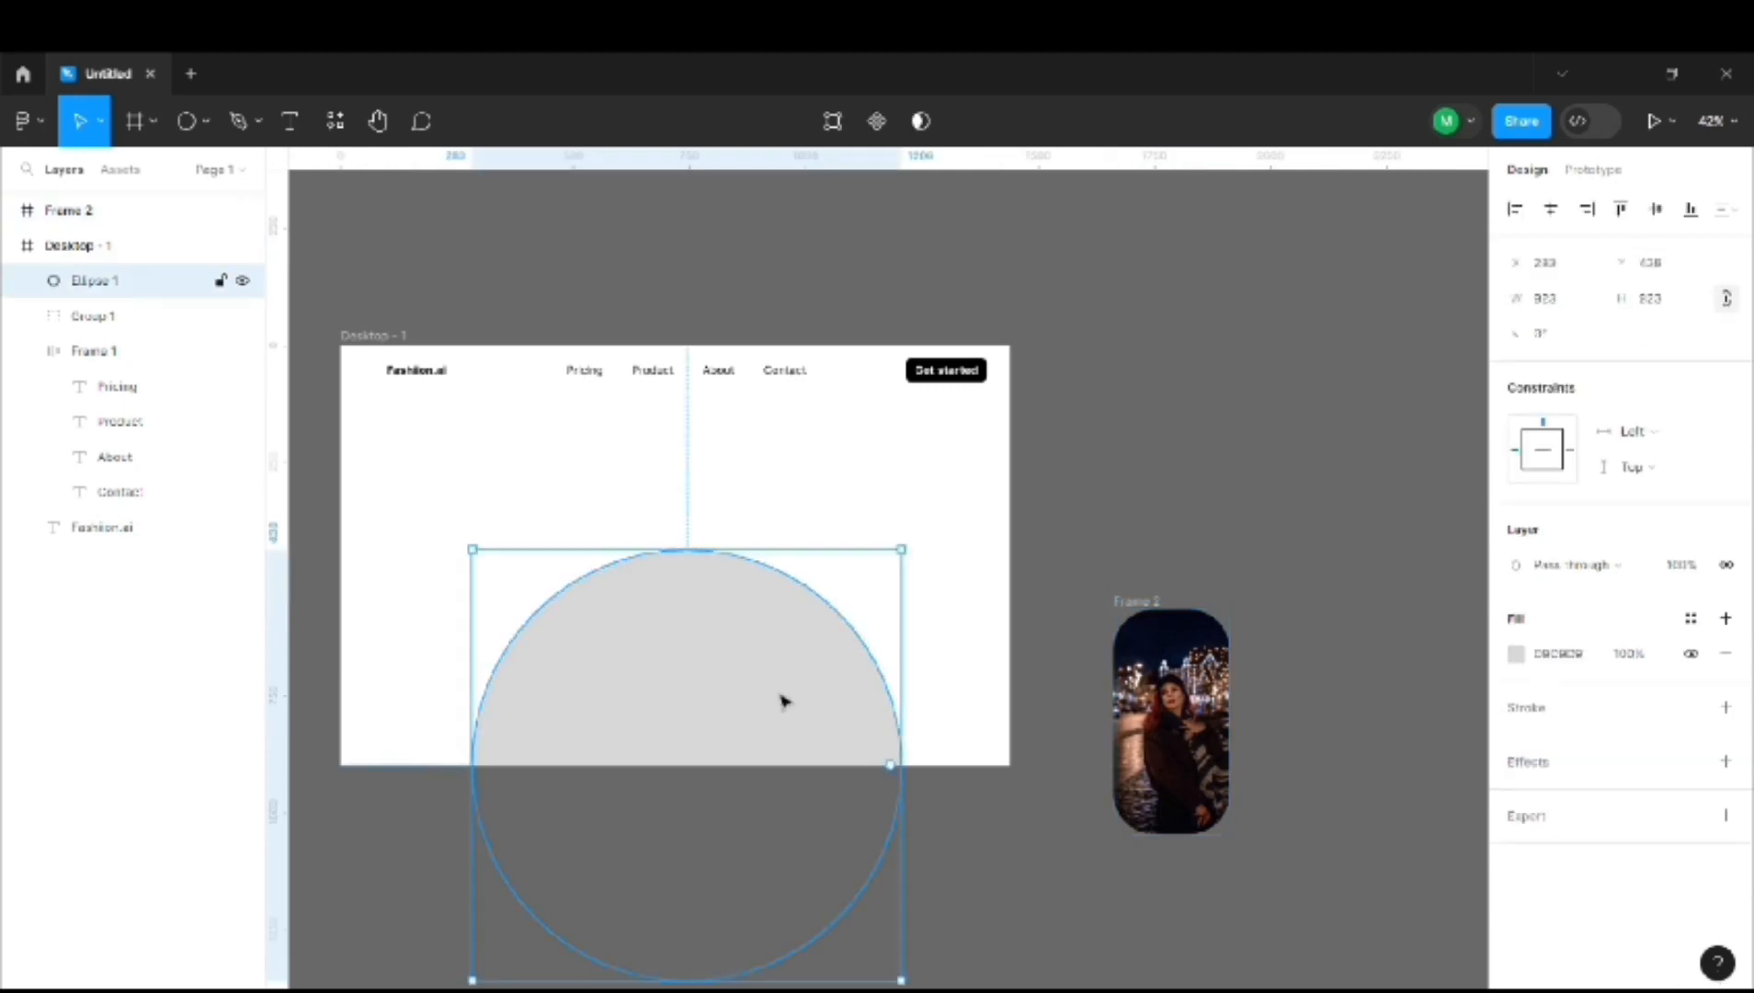
pyautogui.keyDown('shift'); pyautogui.click(1204, 736); pyautogui.keyUp('shift')
pyautogui.rightClick(1031, 740)
pyautogui.moveTo(1126, 816)
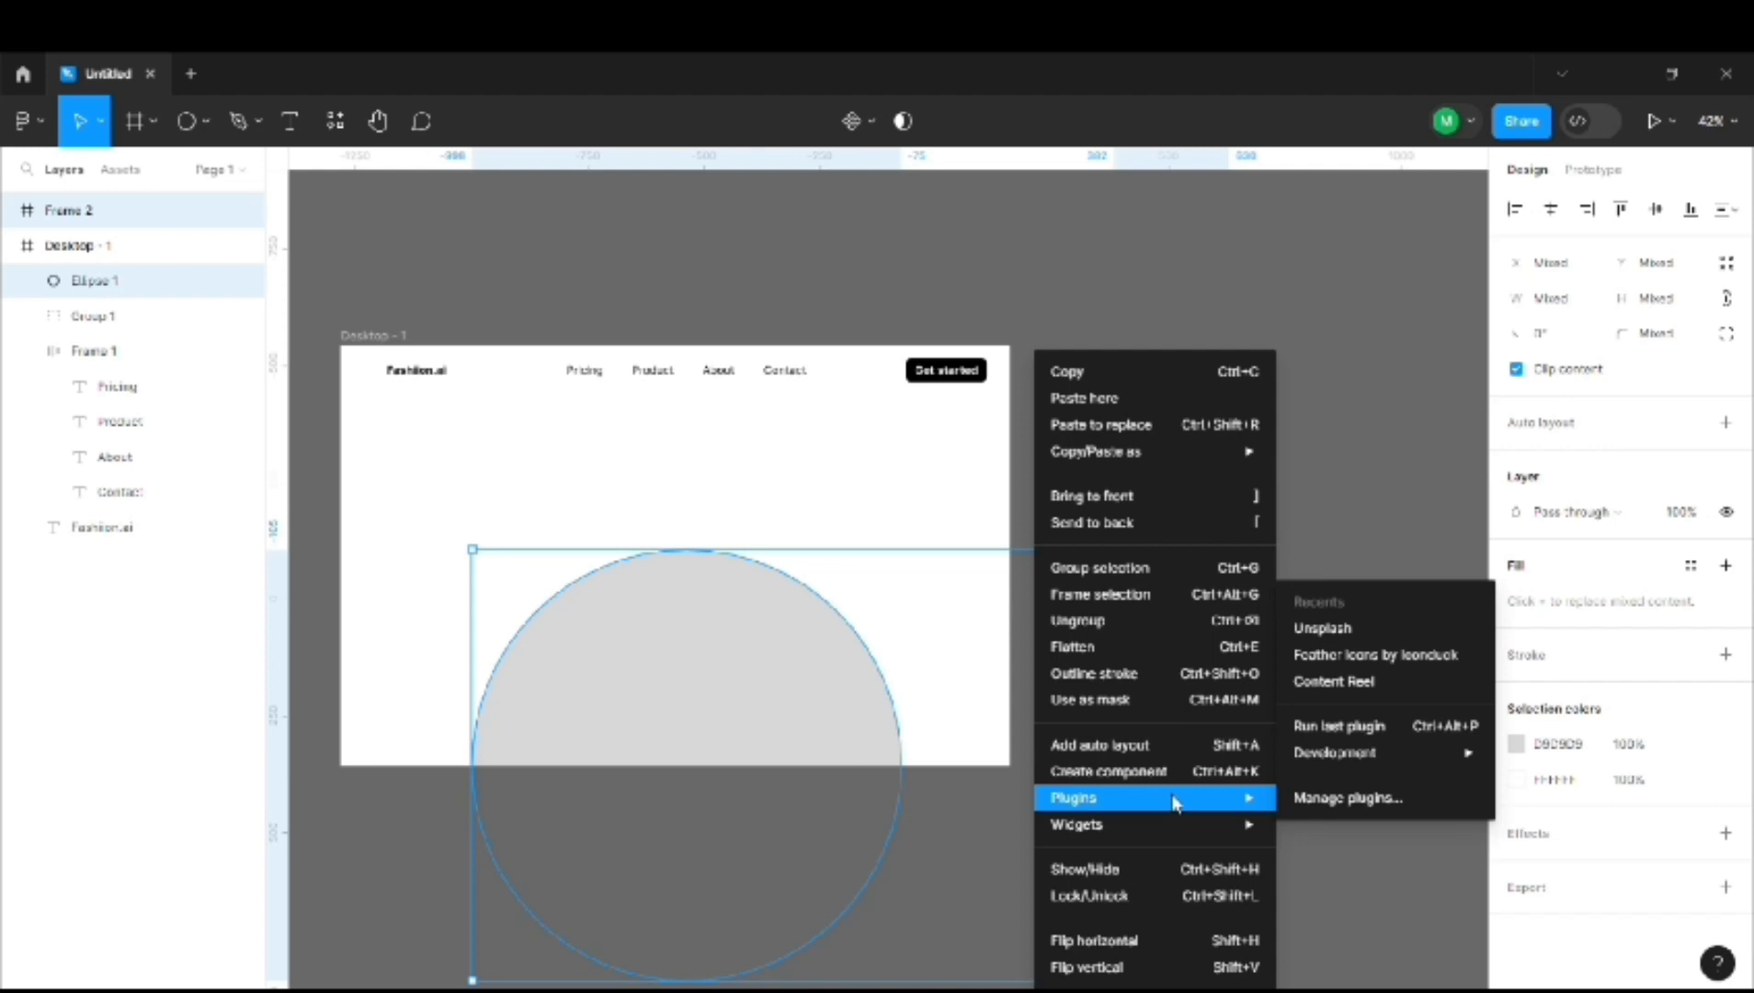
pyautogui.click(1315, 809)
pyautogui.write('to')
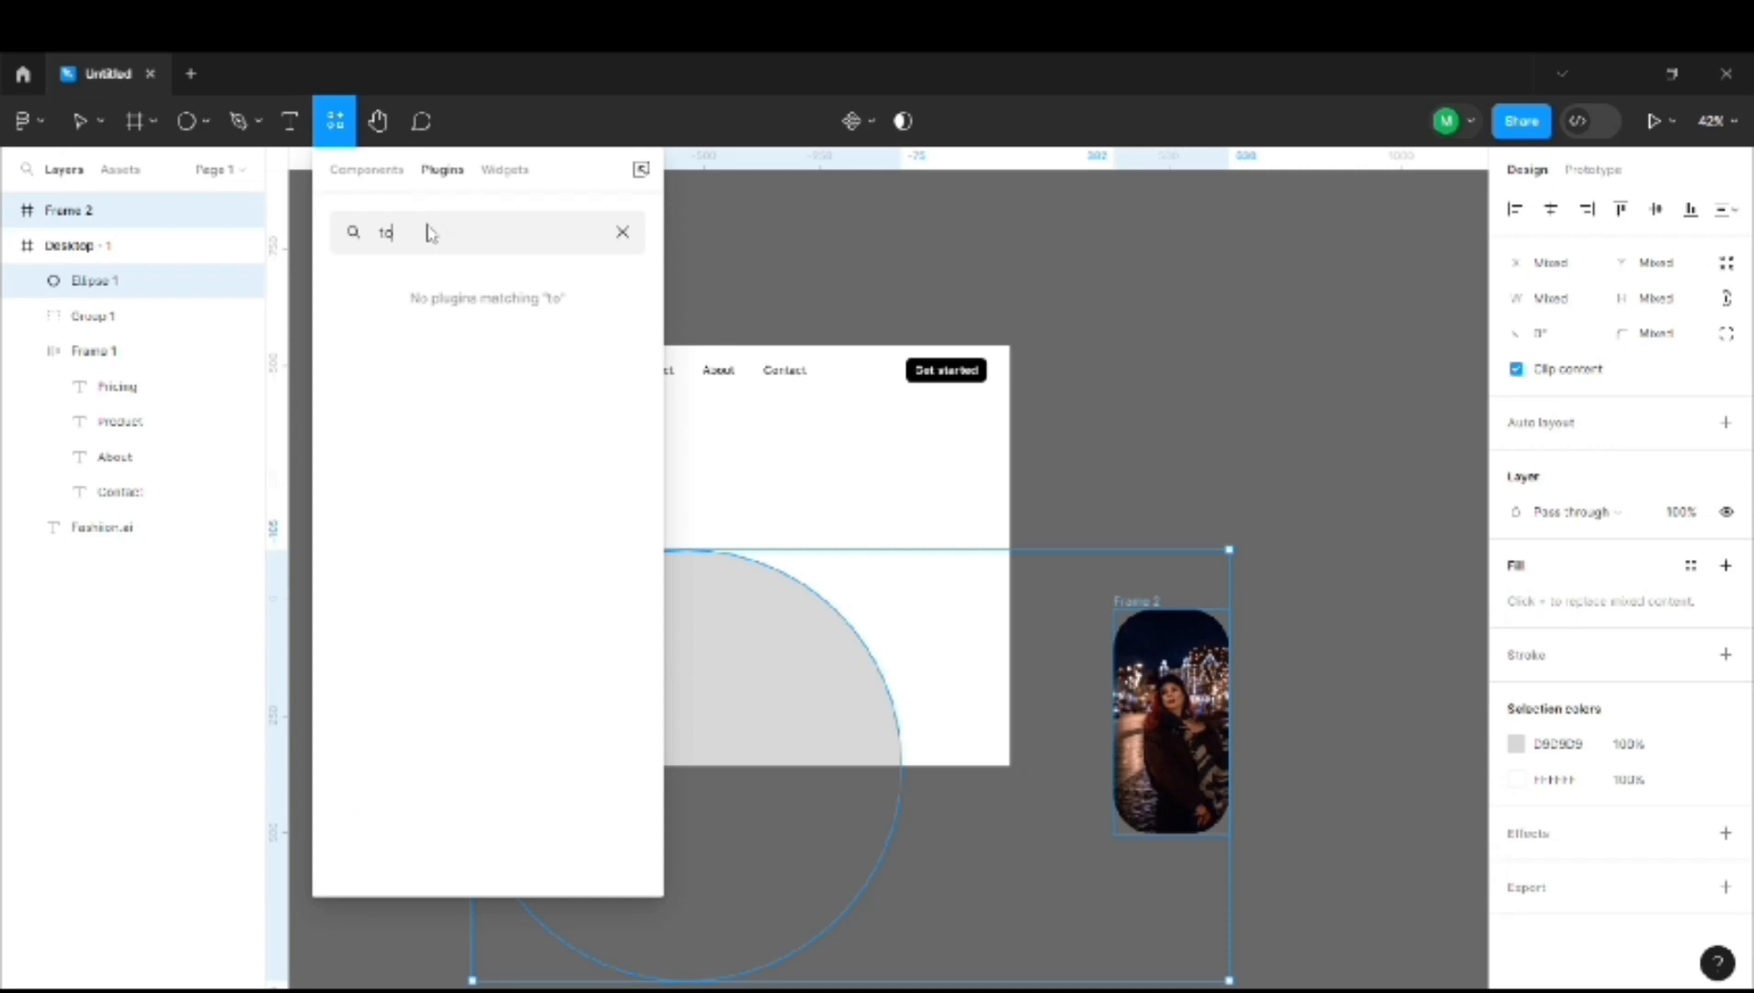
pyautogui.write(' po')
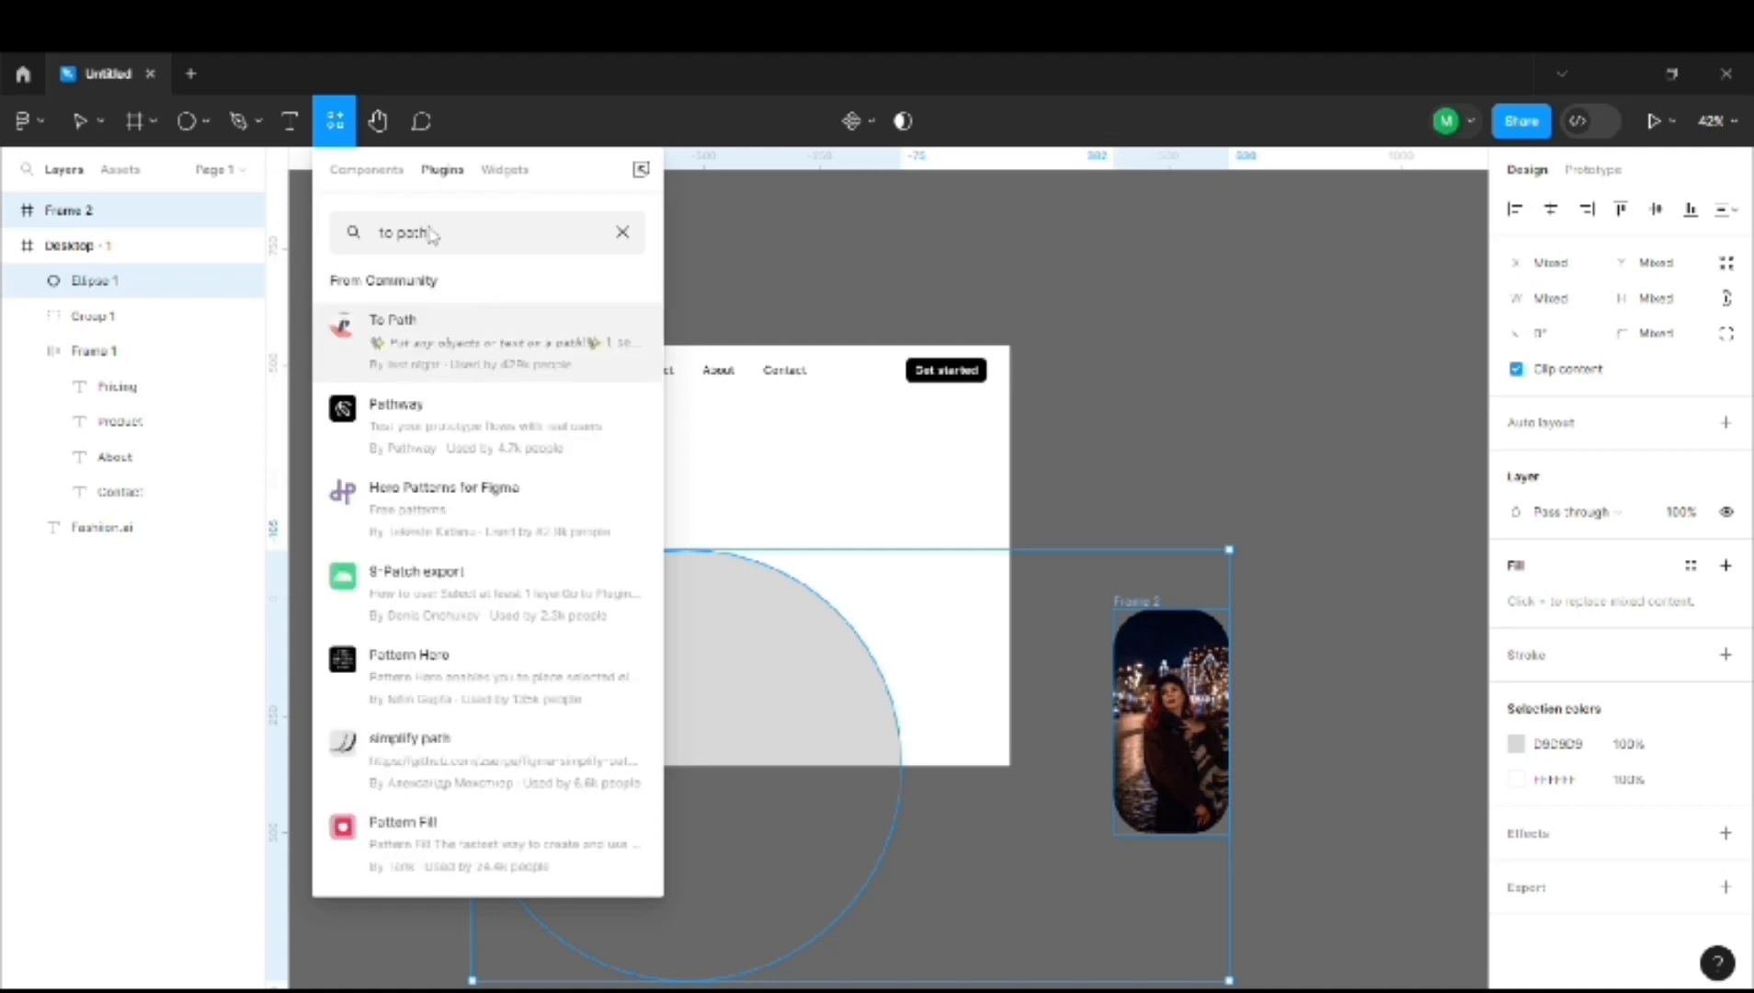
pyautogui.click(615, 340)
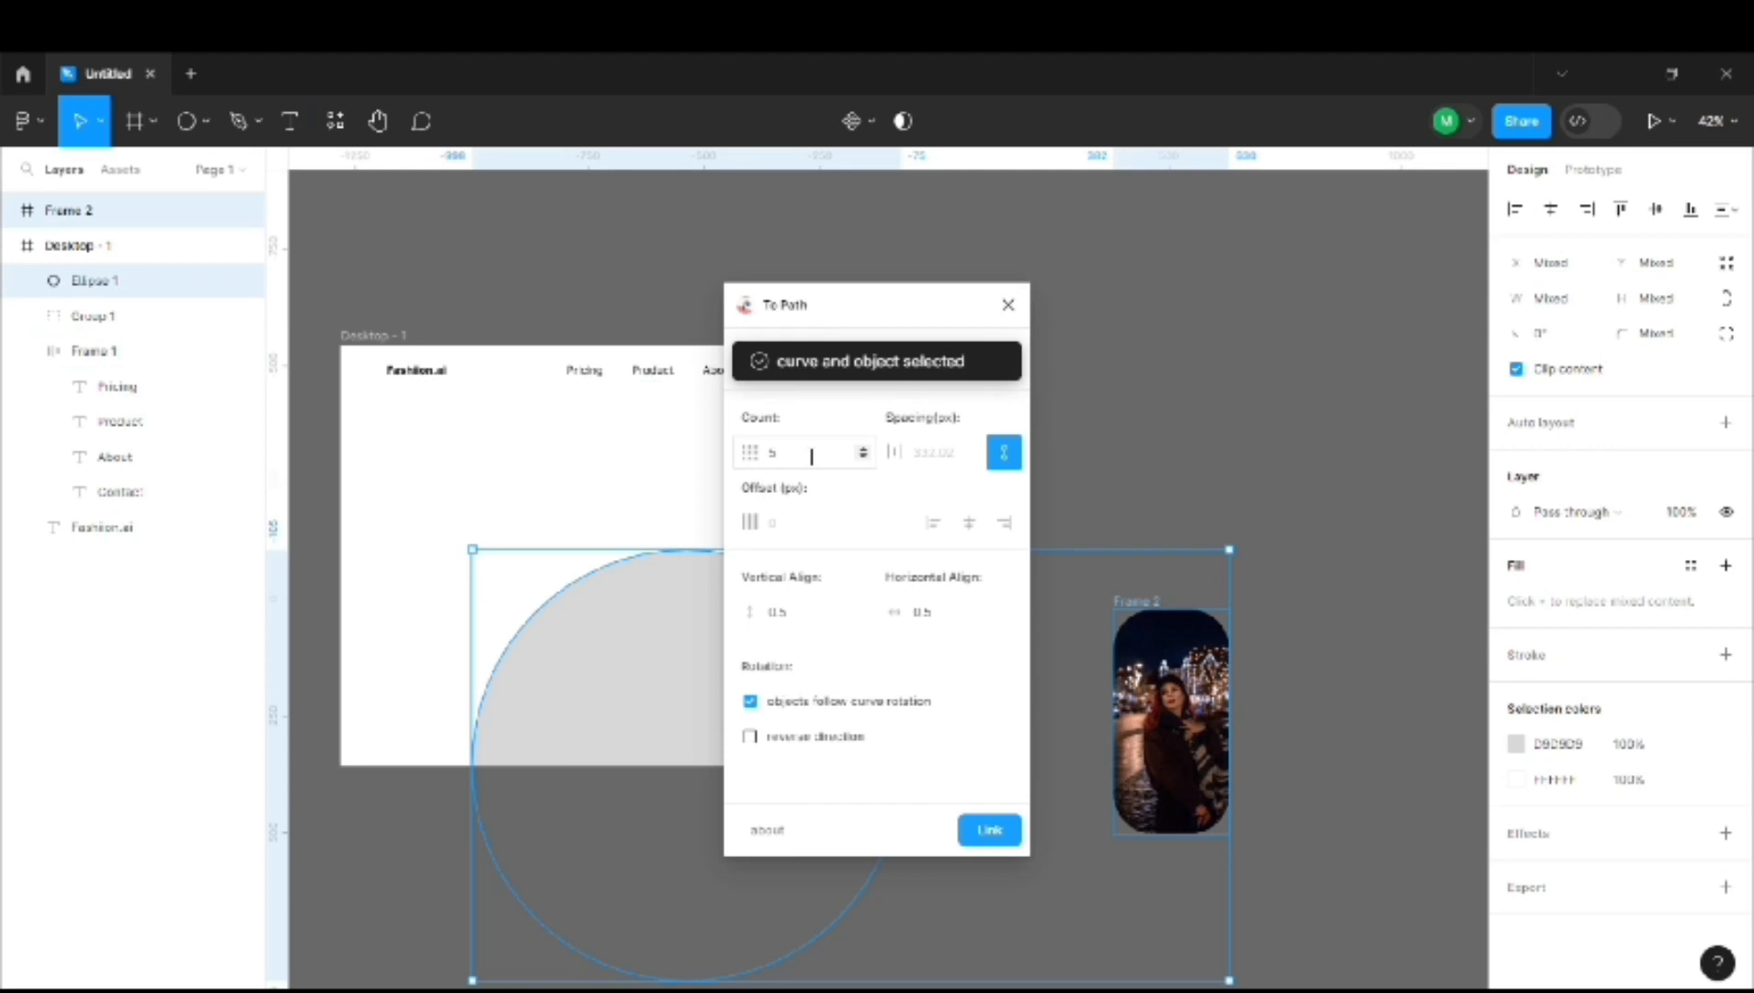
# Link the image frame to the circle's path and set the copy count to 7.
pyautogui.click(985, 830)
pyautogui.click(804, 462)
pyautogui.write('7')
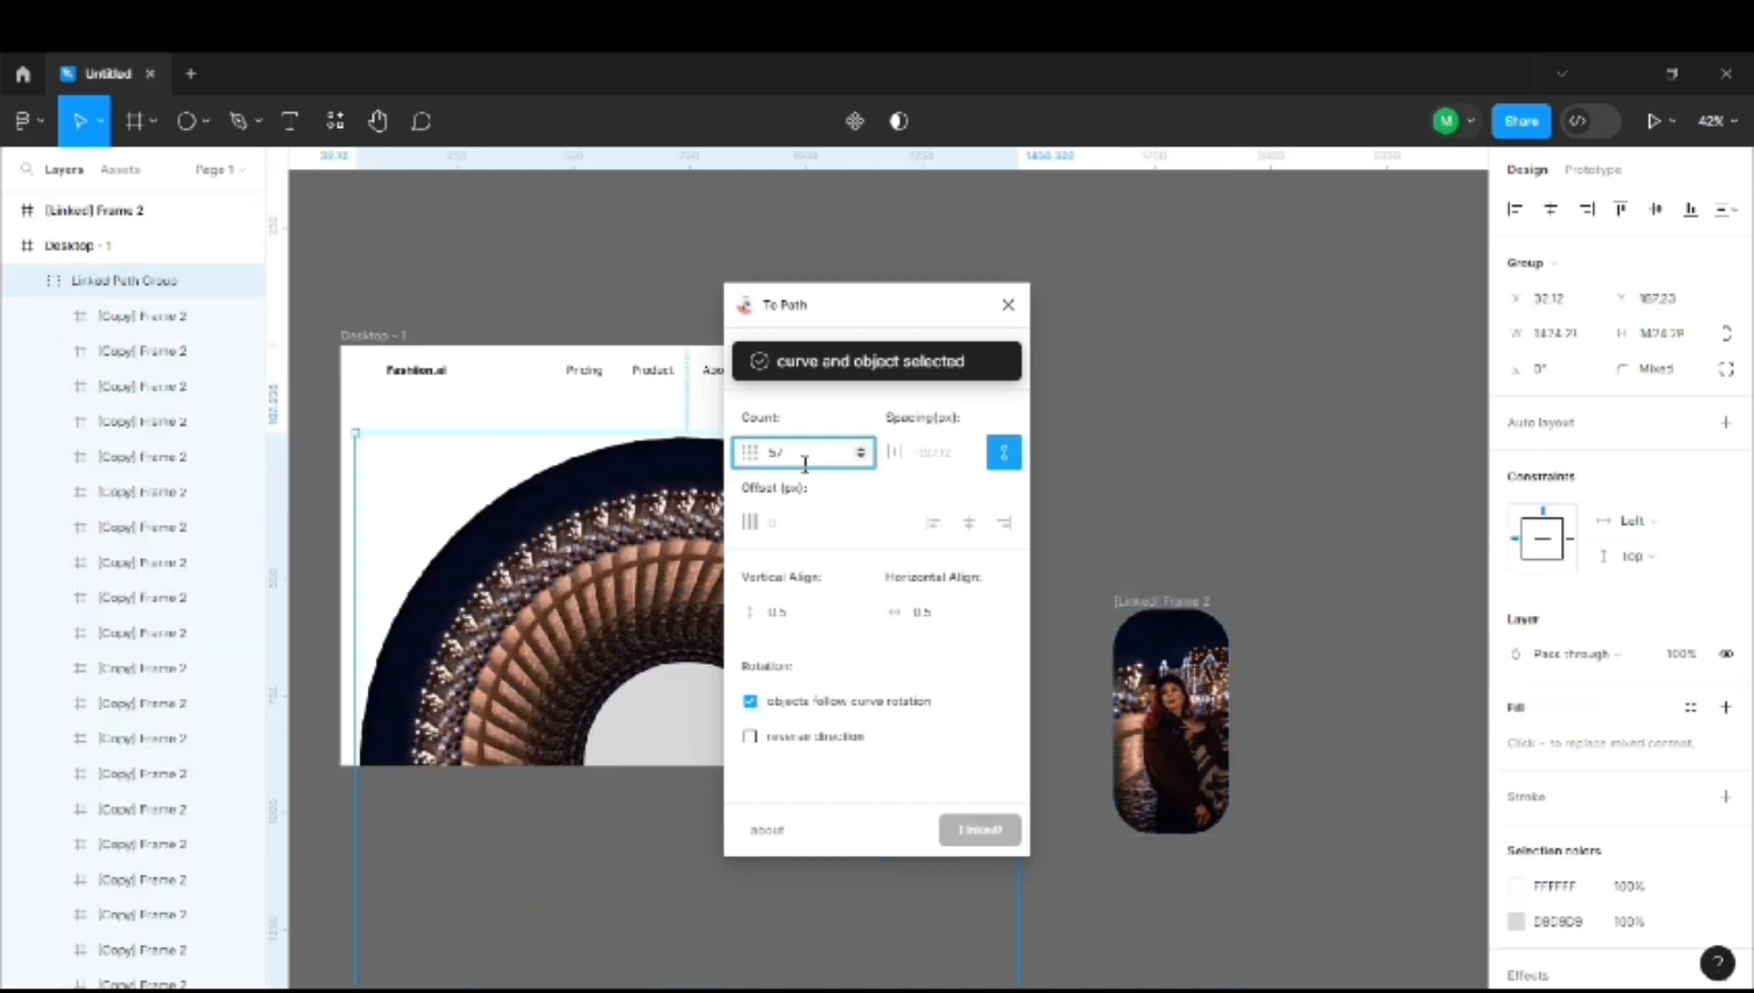
pyautogui.press('BackSpace')
pyautogui.press('BackSpace')
pyautogui.write('7')
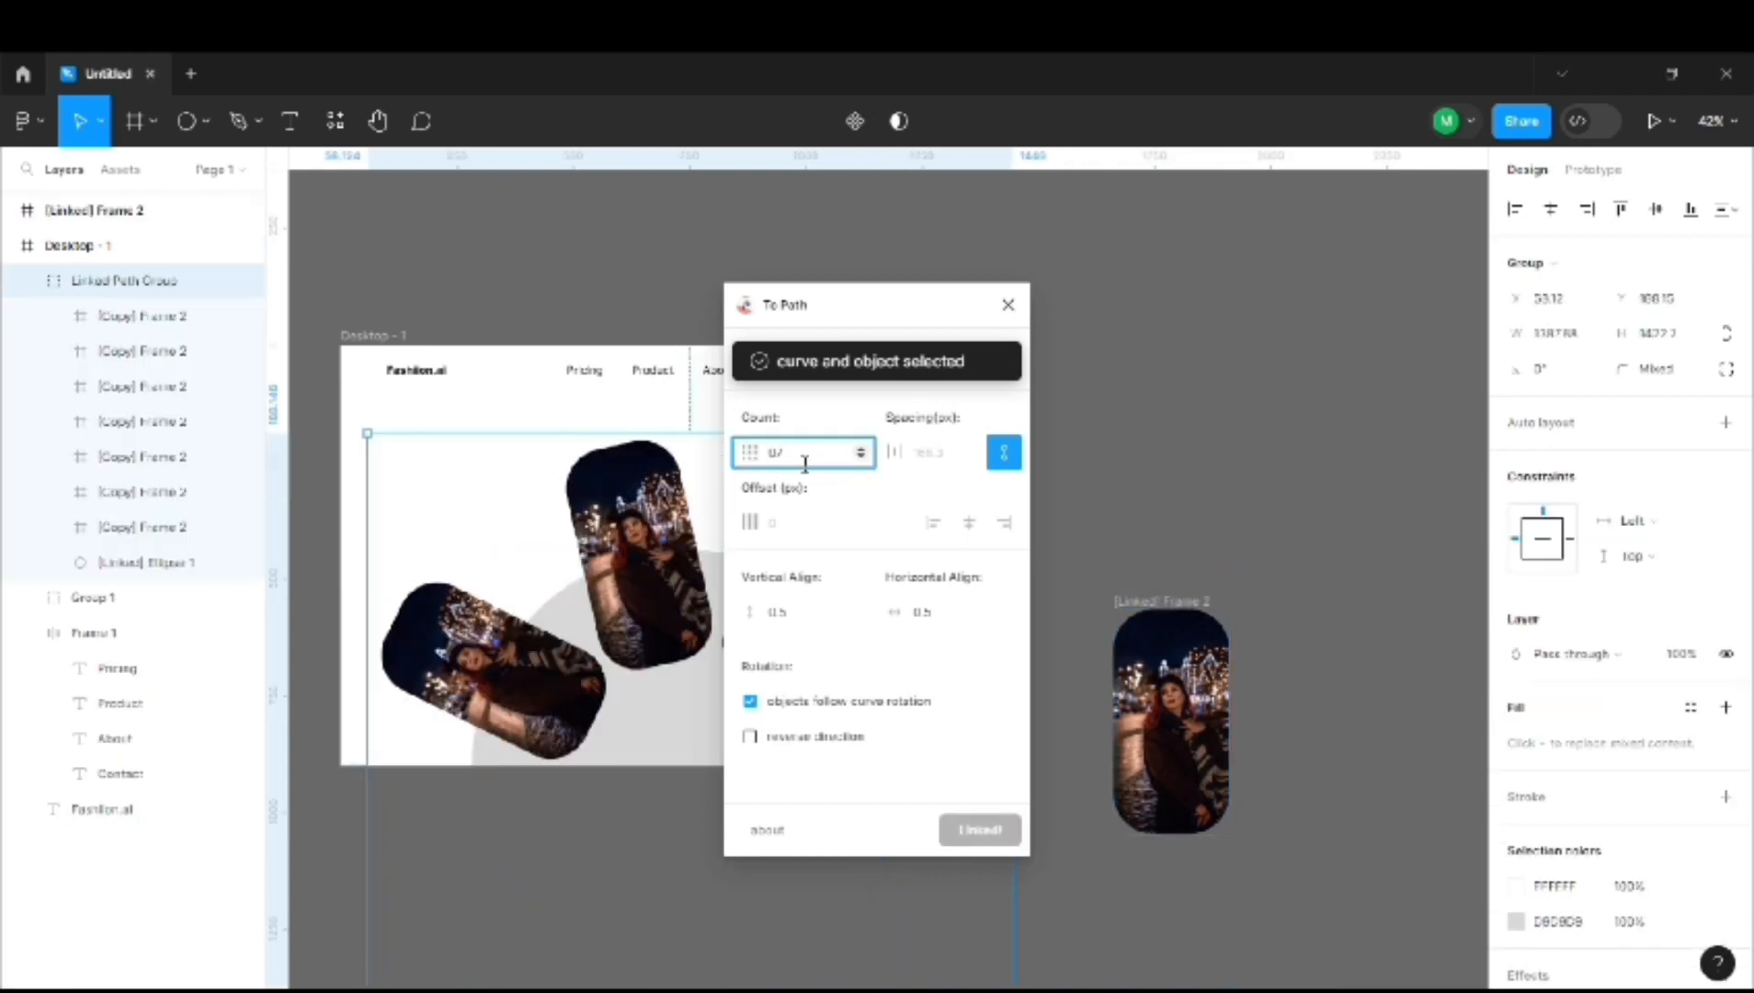
pyautogui.click(1009, 307)
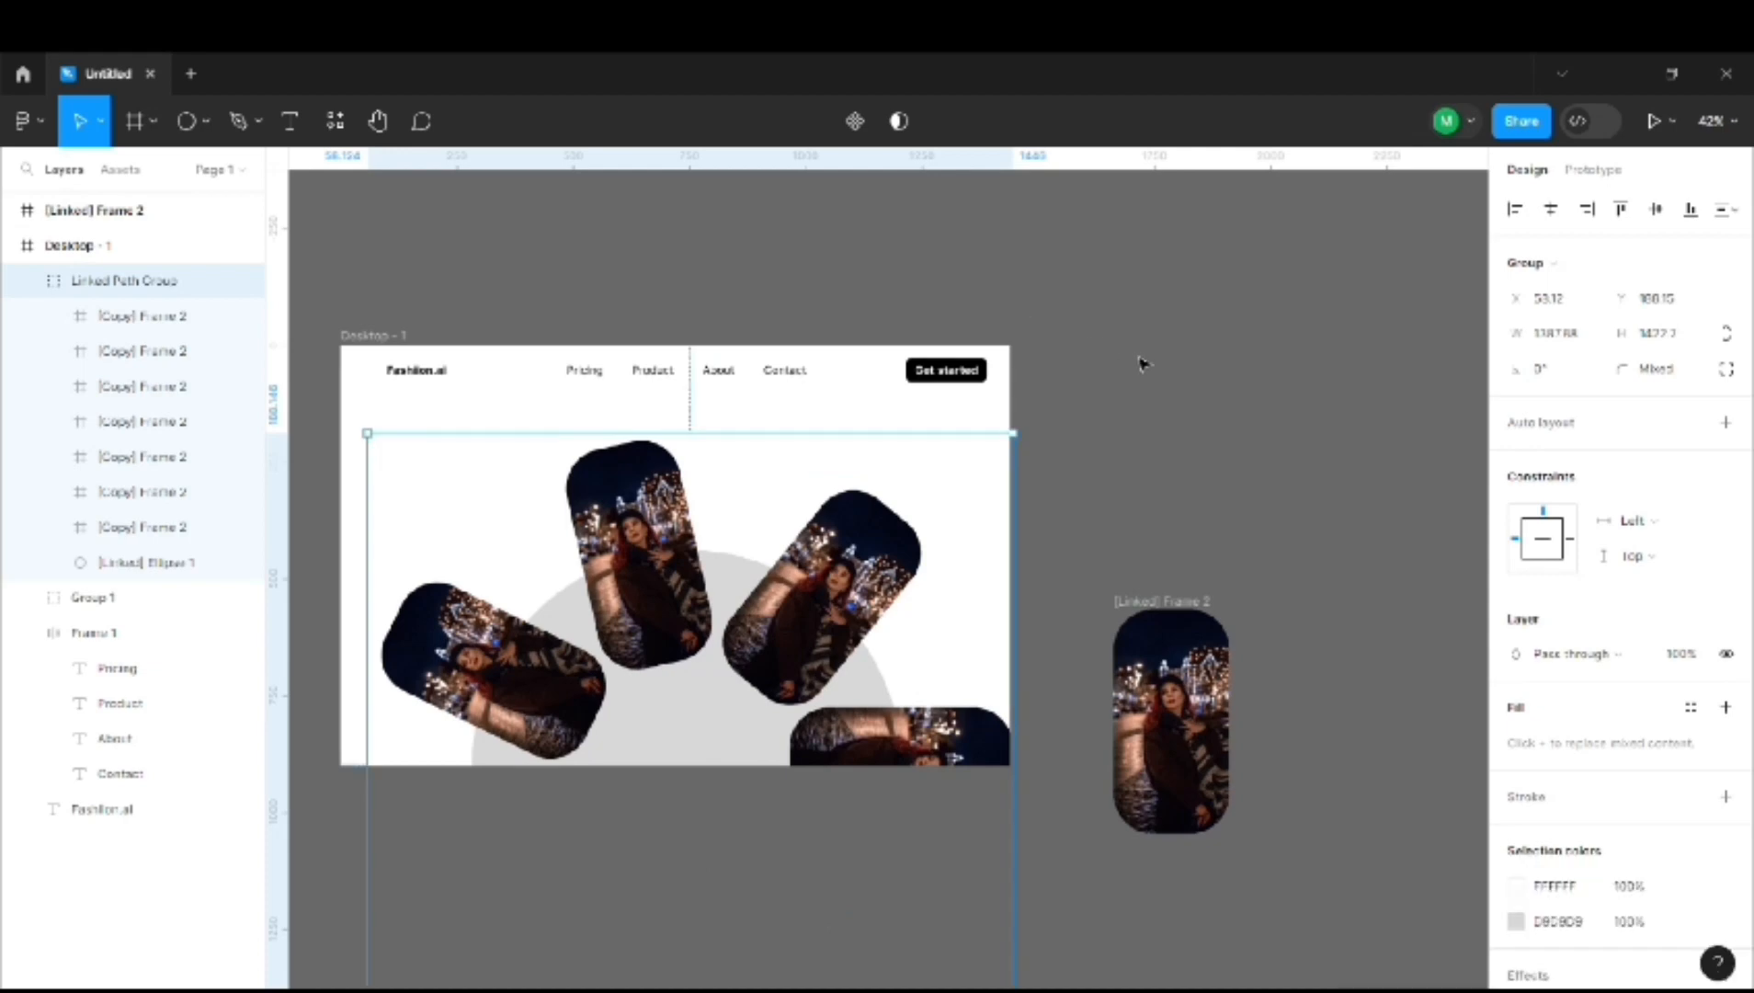
# Rotate the linked path group about 12° clockwise so one image stands upright at the centre, and remove the circle's fill.
pyautogui.moveTo(1020, 402); pyautogui.dragTo(1094, 524)
pyautogui.click(1225, 501)
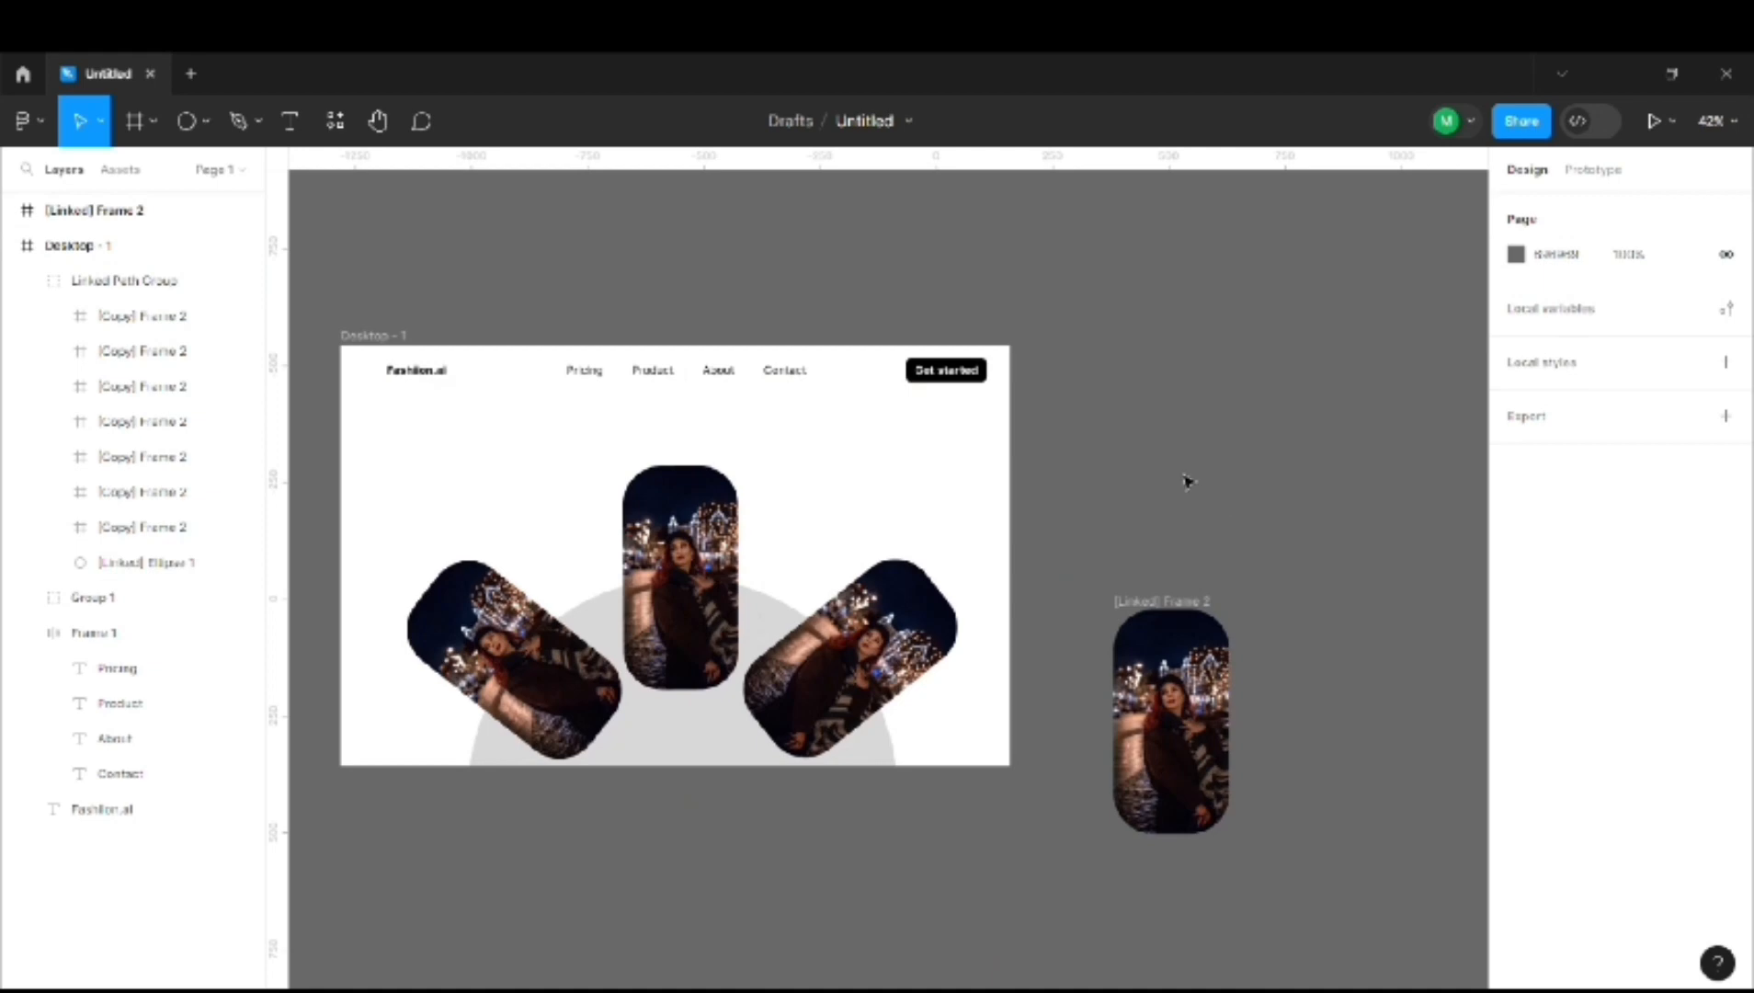
pyautogui.click(770, 623)
pyautogui.click(771, 624)
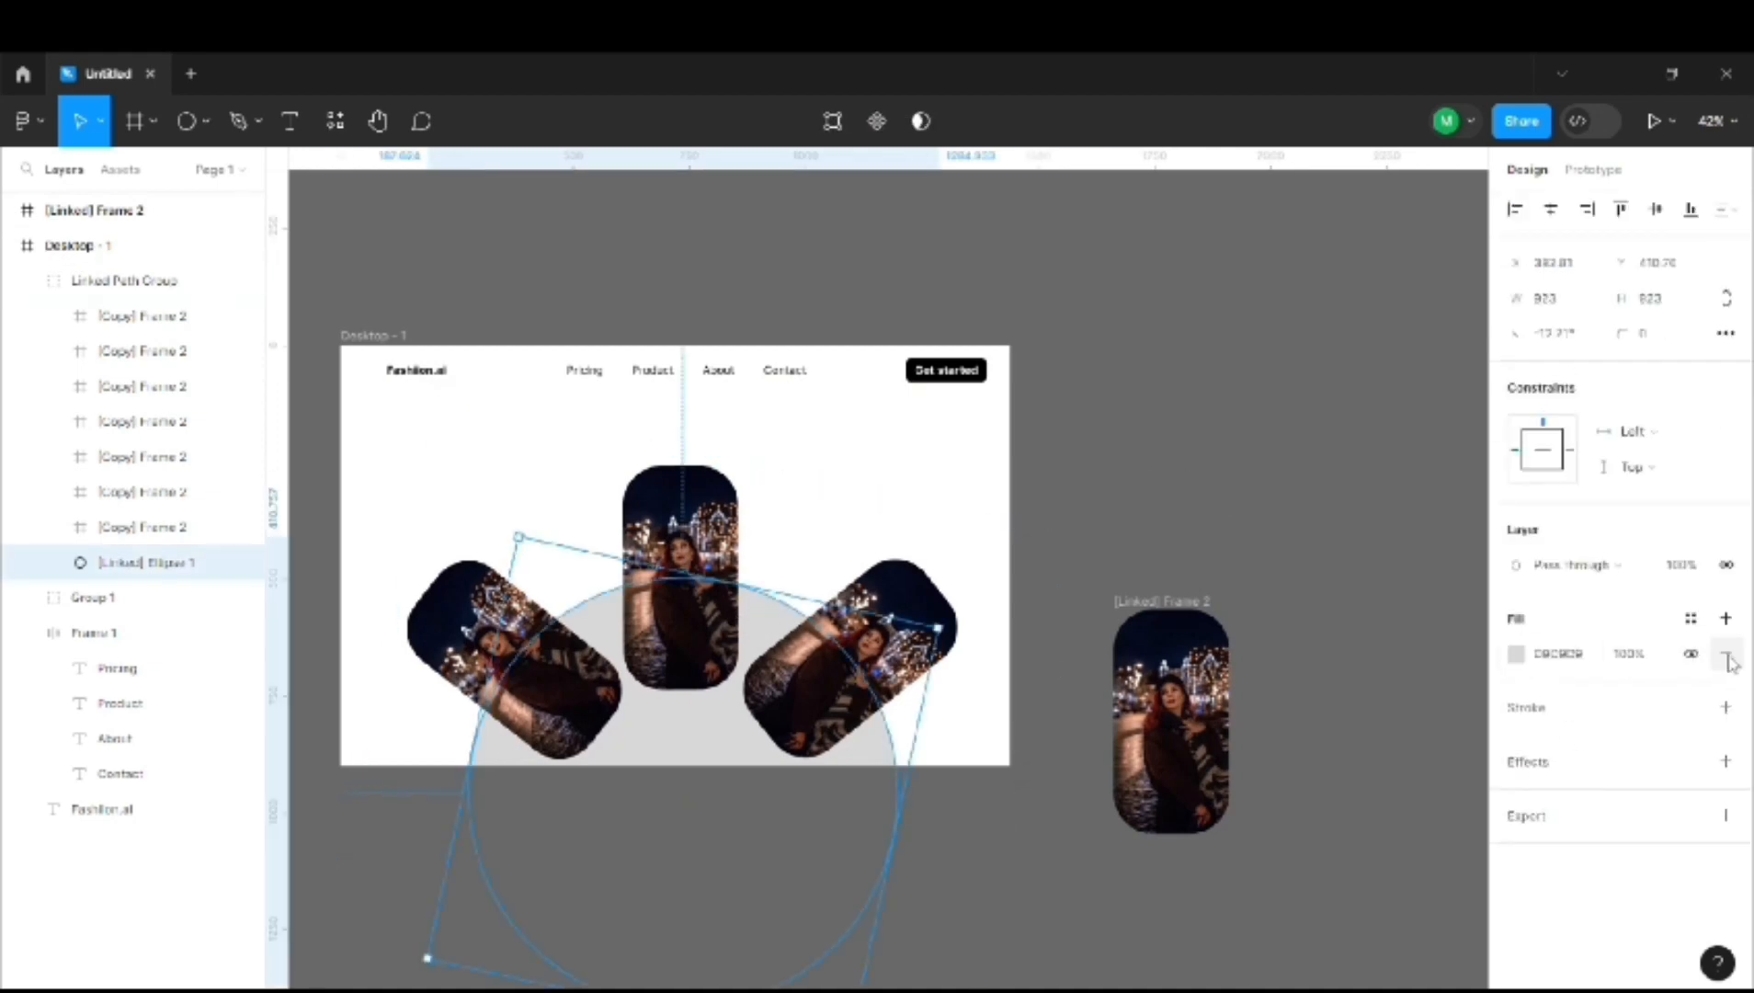
pyautogui.click(1727, 657)
pyautogui.click(1447, 663)
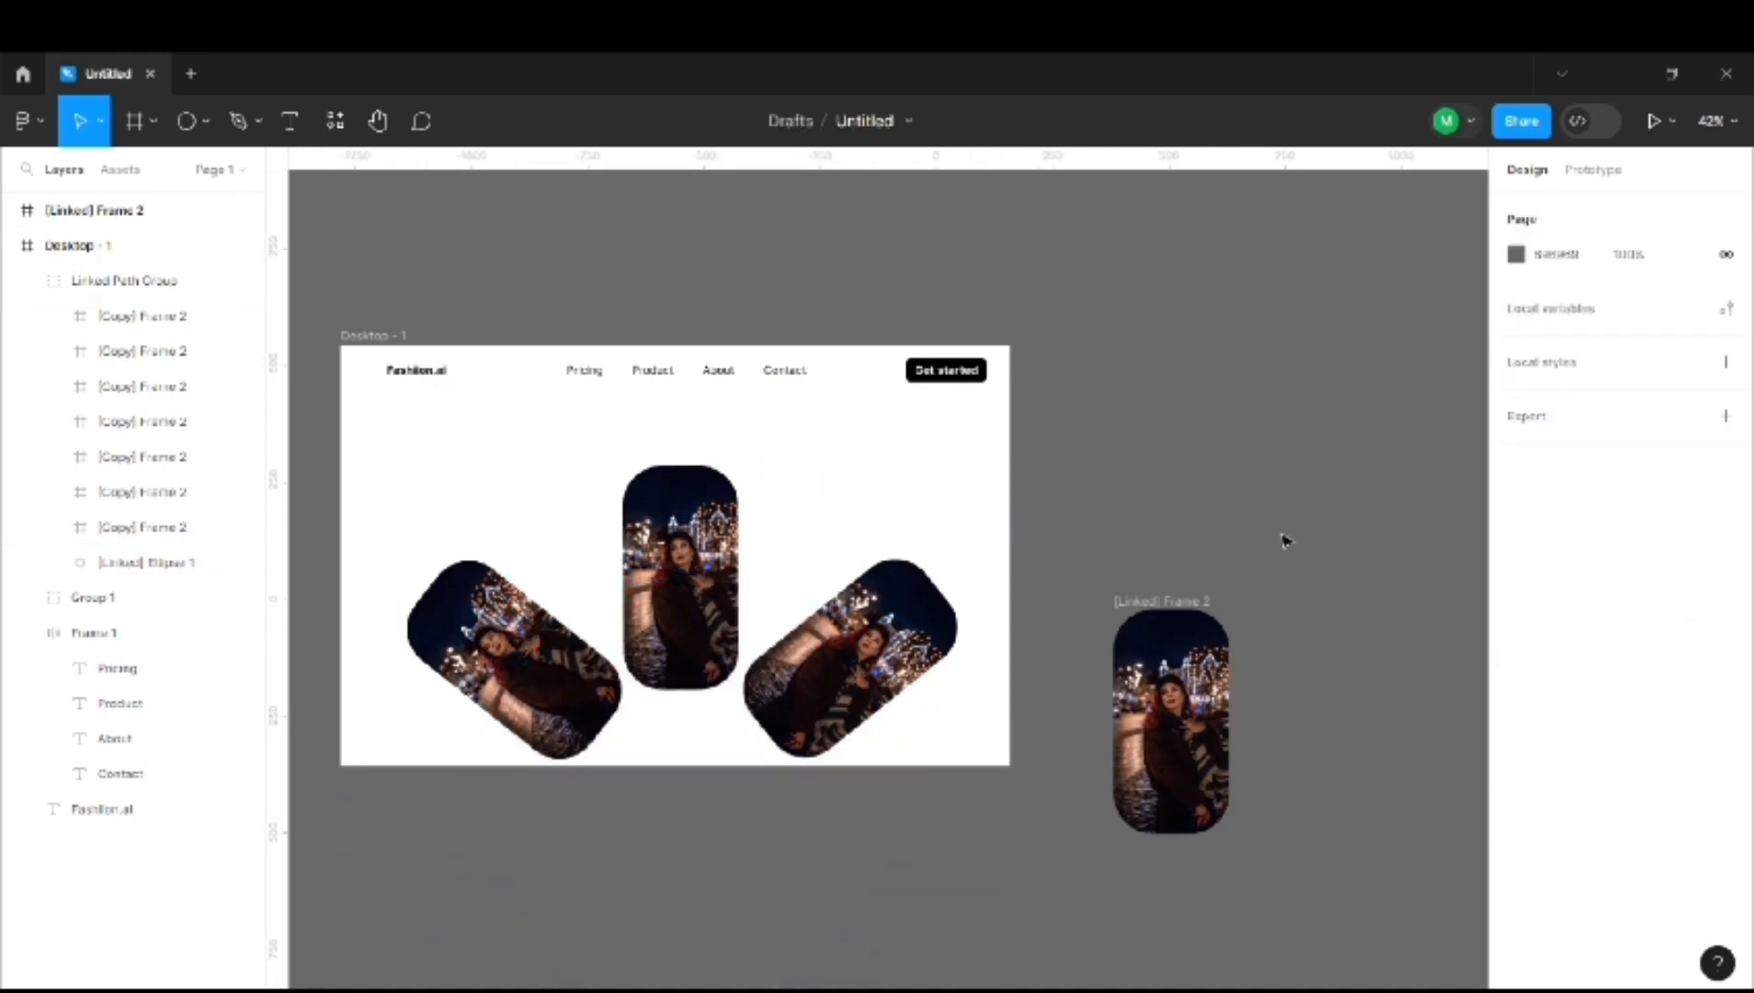
# Shift the linked path group slightly down and run the Unsplash plugin on the tilted image at the fan's right end.
pyautogui.click(883, 643)
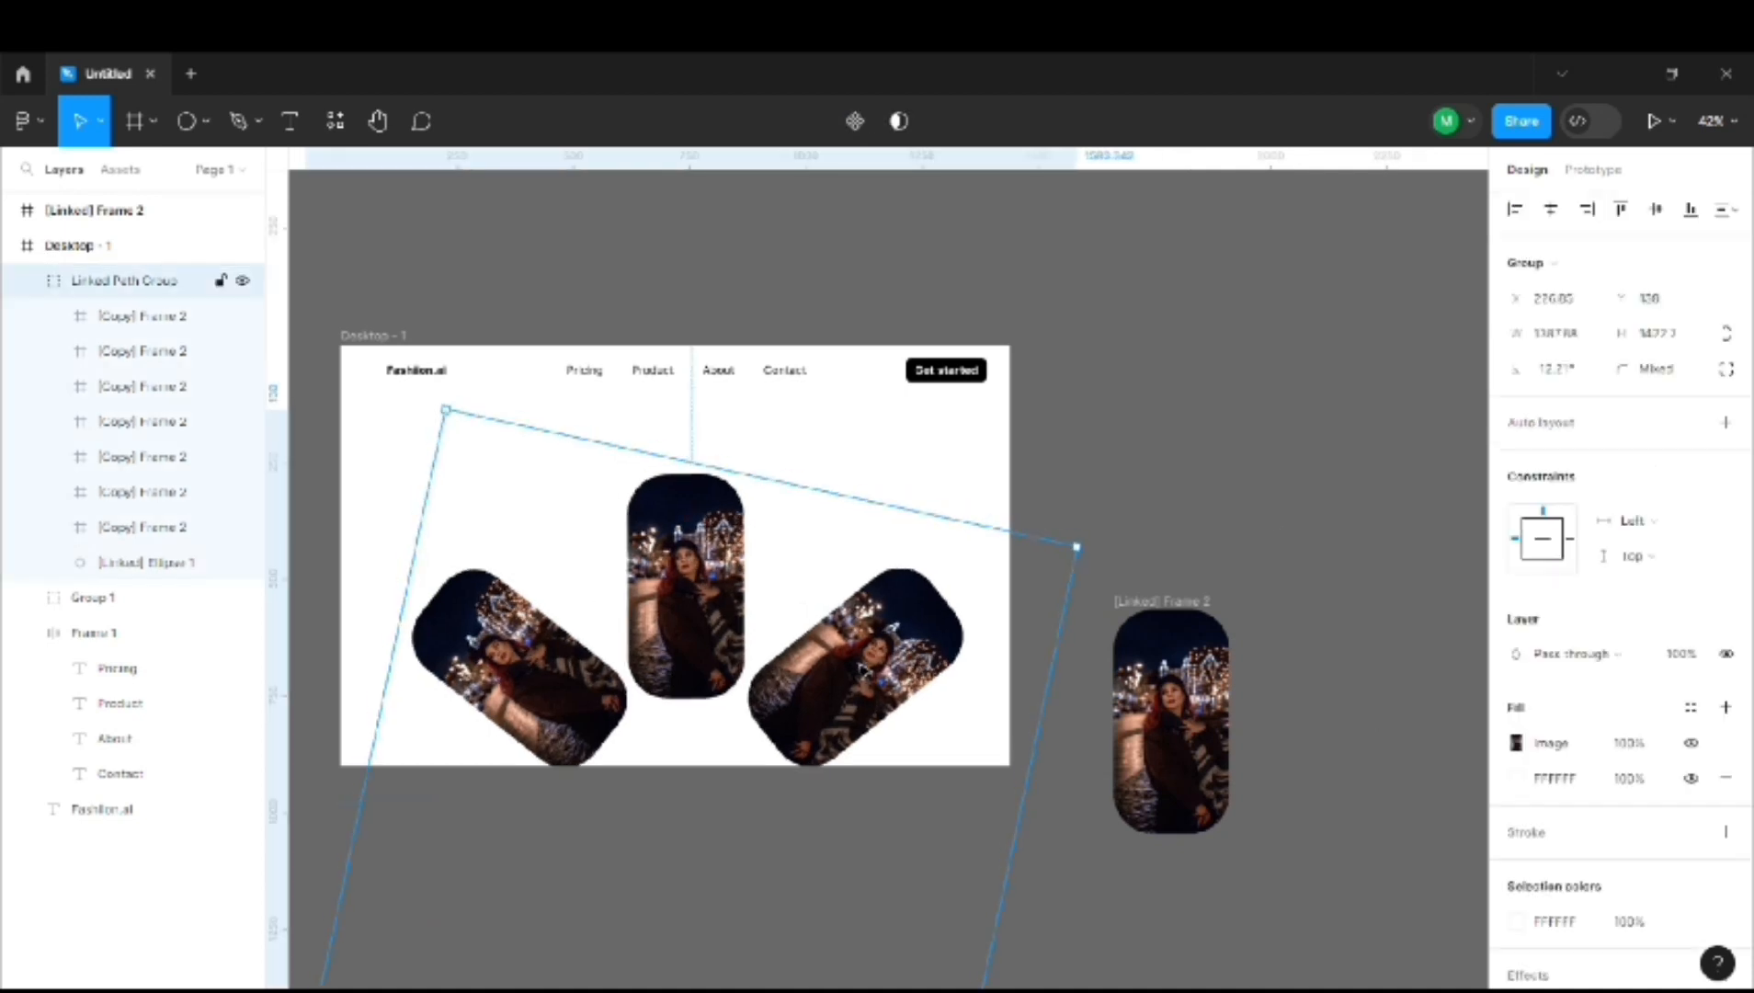
pyautogui.doubleClick(883, 643)
pyautogui.rightClick(886, 644)
pyautogui.click(1190, 637)
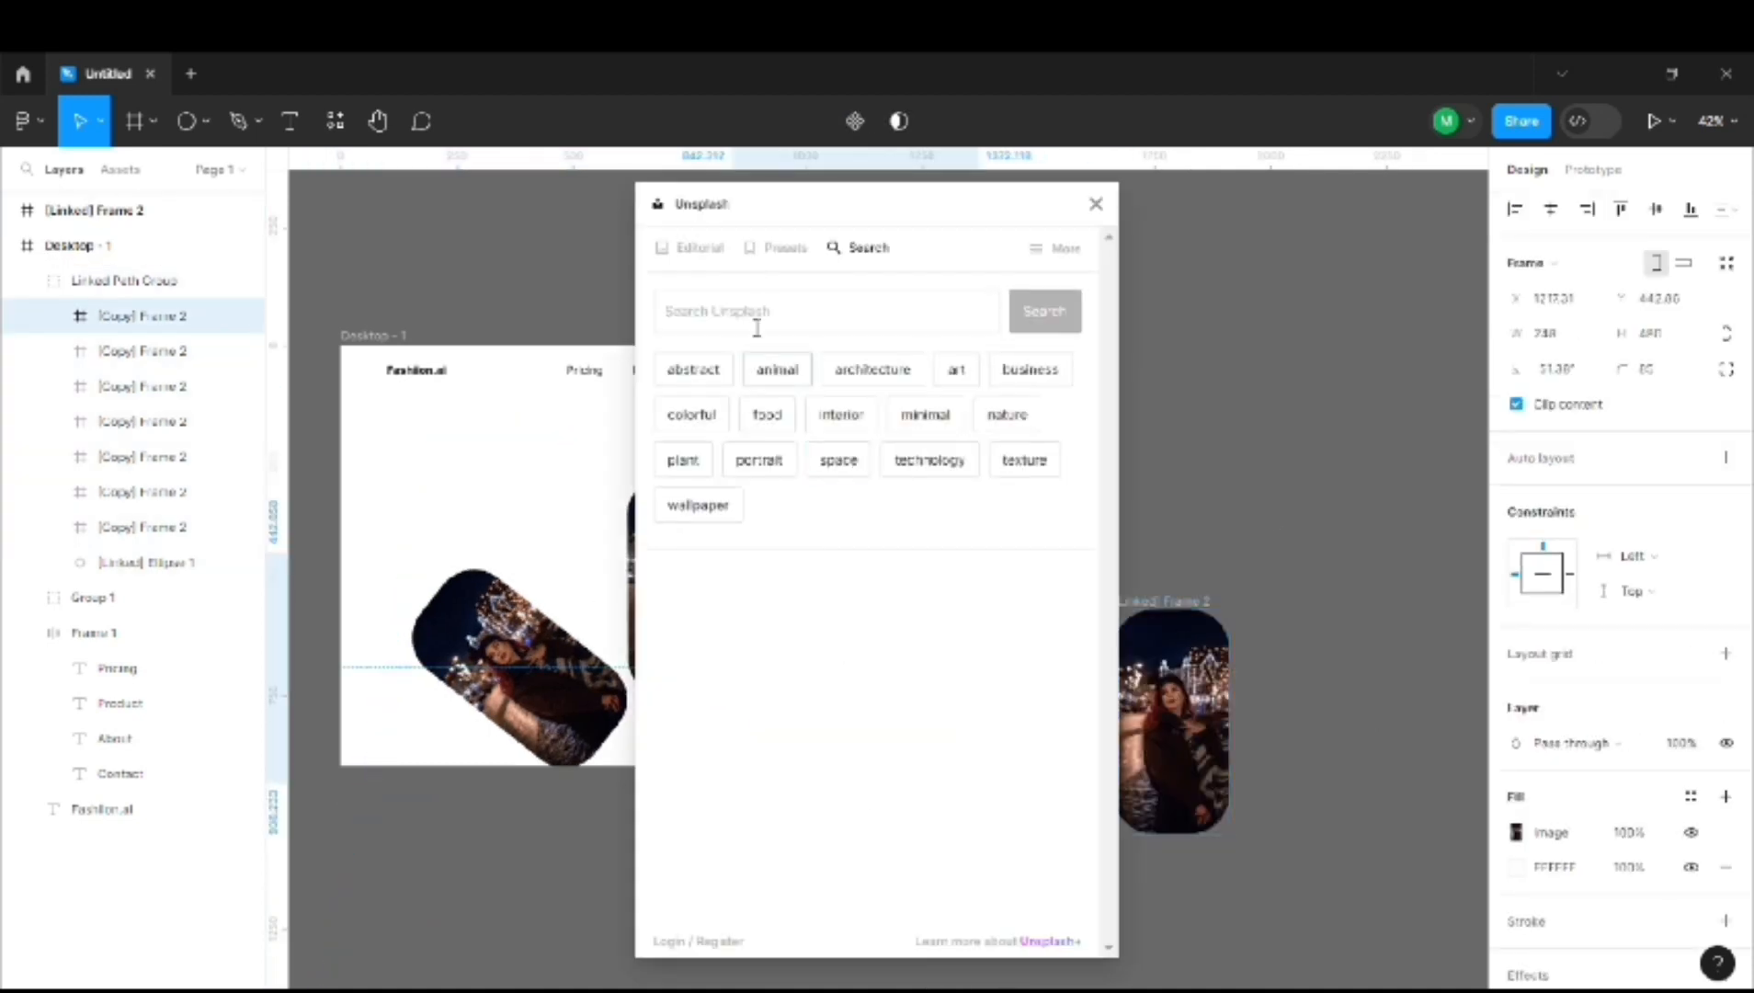
# Look through the Unsplash presets and run another image search for "pashion".
pyautogui.click(784, 313)
pyautogui.click(771, 248)
pyautogui.click(844, 248)
pyautogui.click(782, 250)
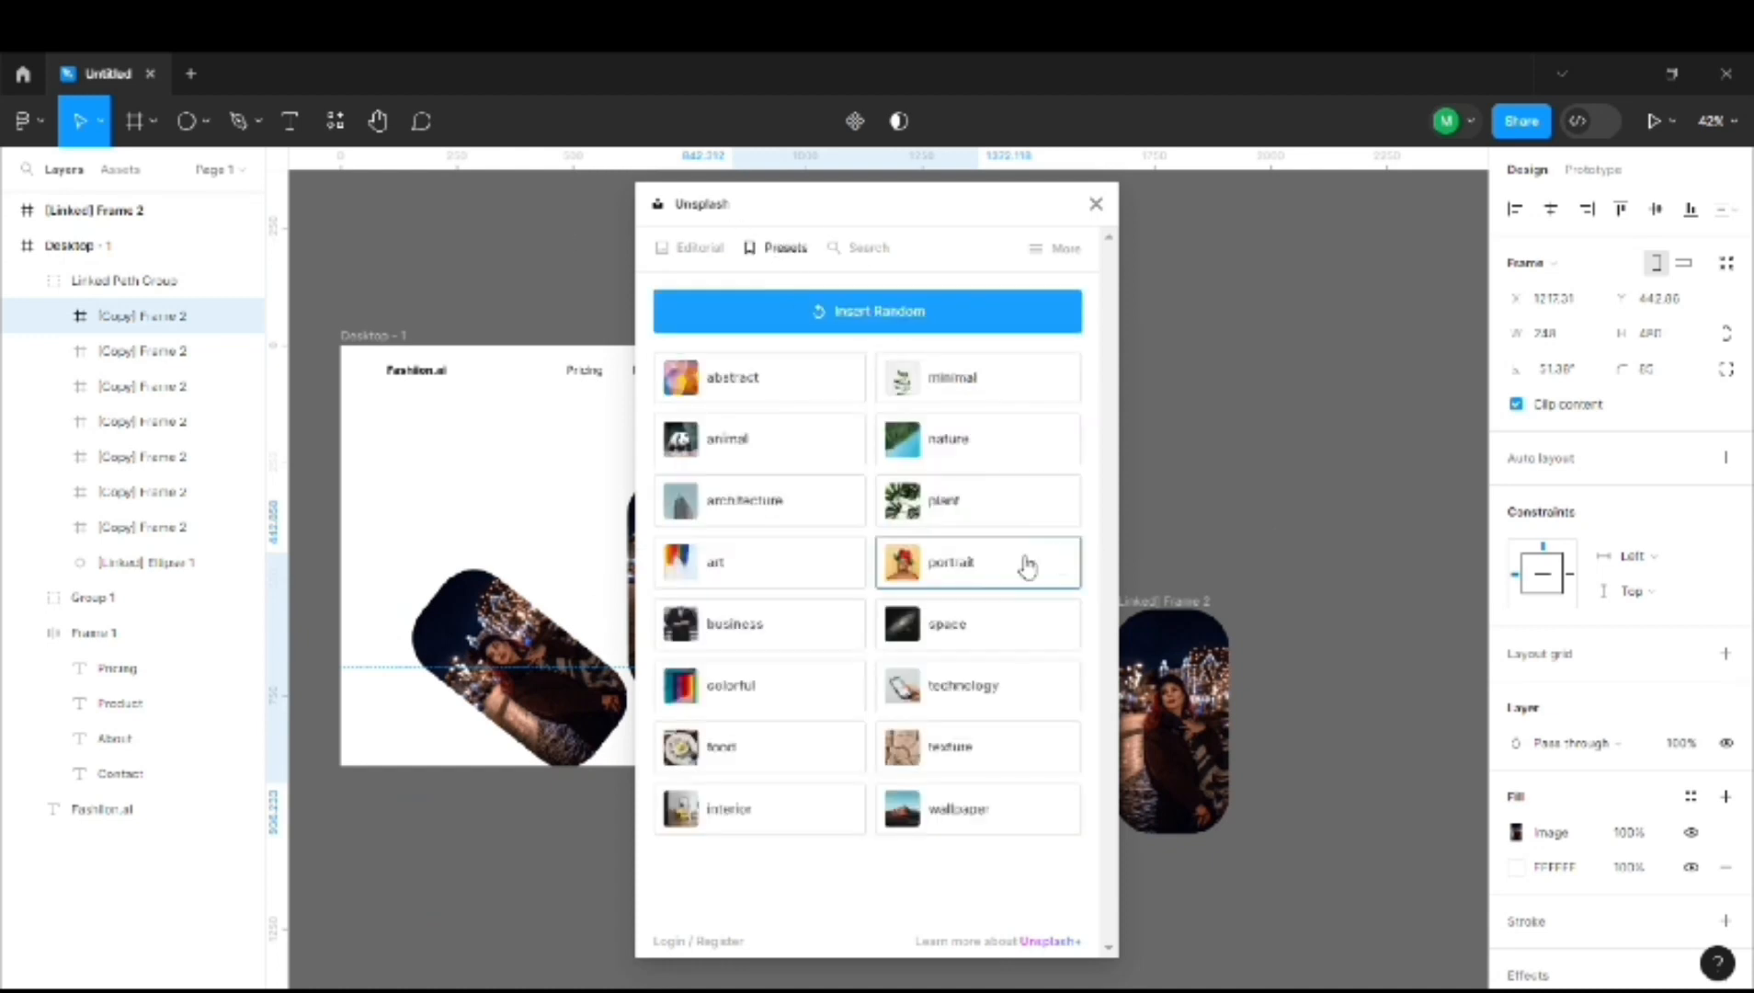
pyautogui.click(846, 248)
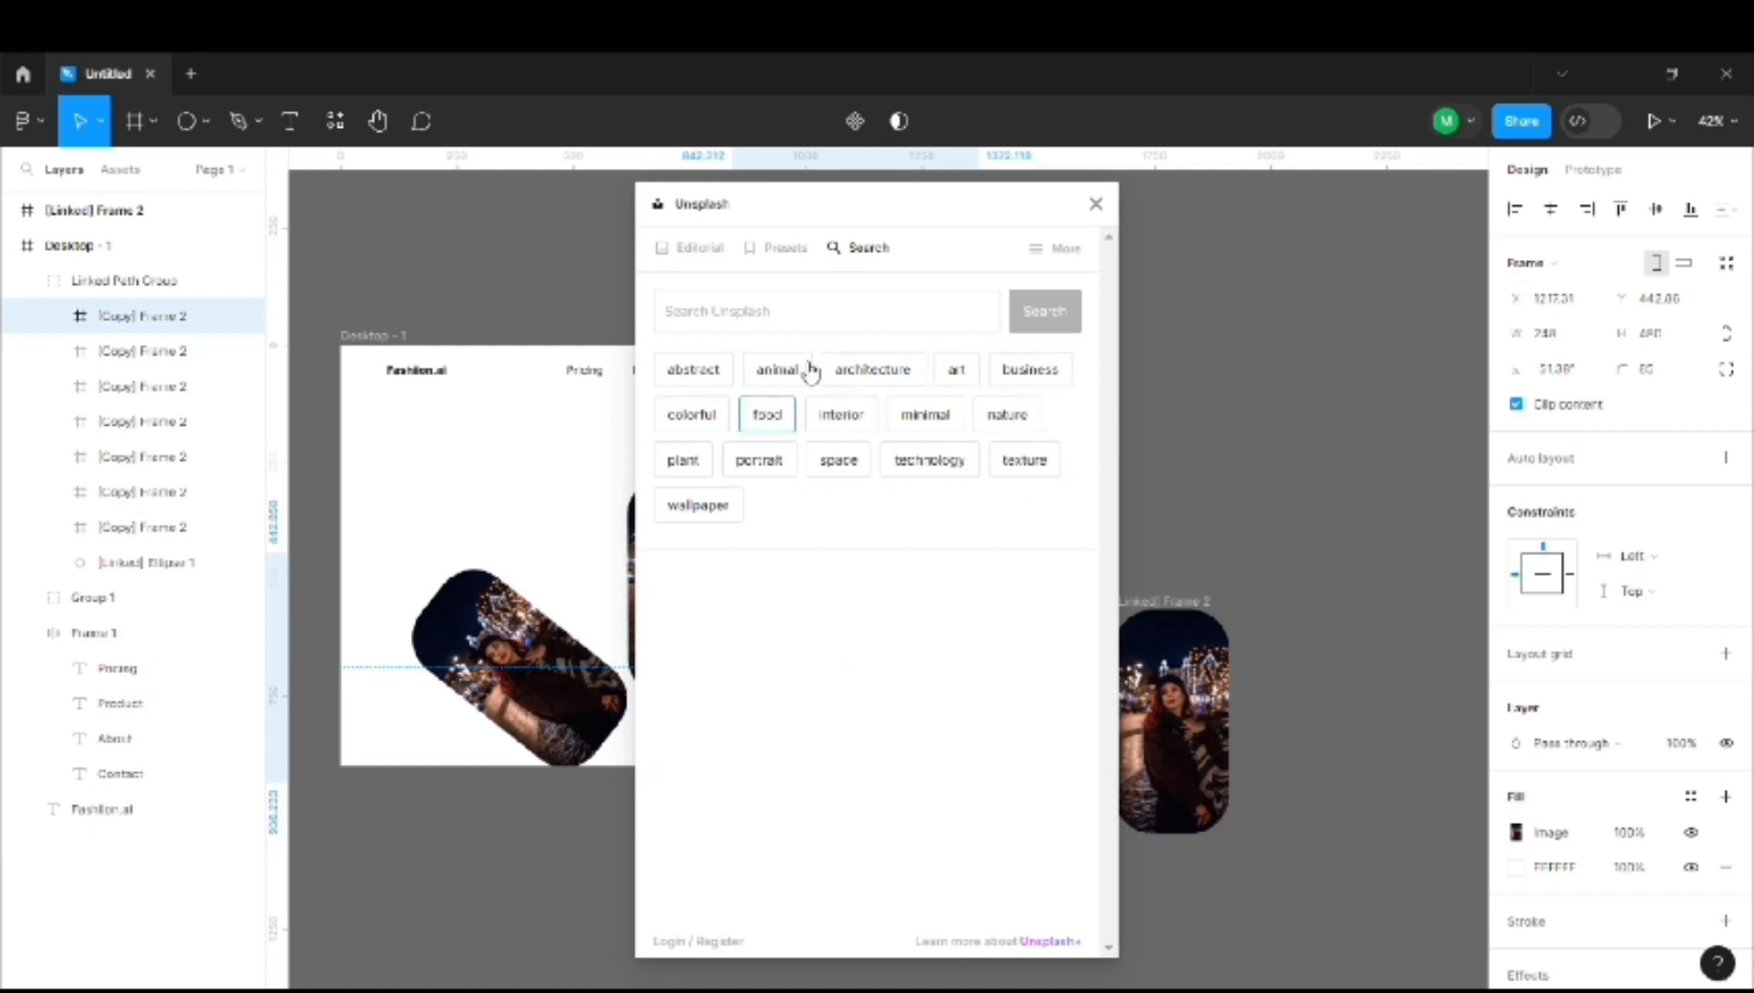
pyautogui.click(810, 312)
pyautogui.write('pashion')
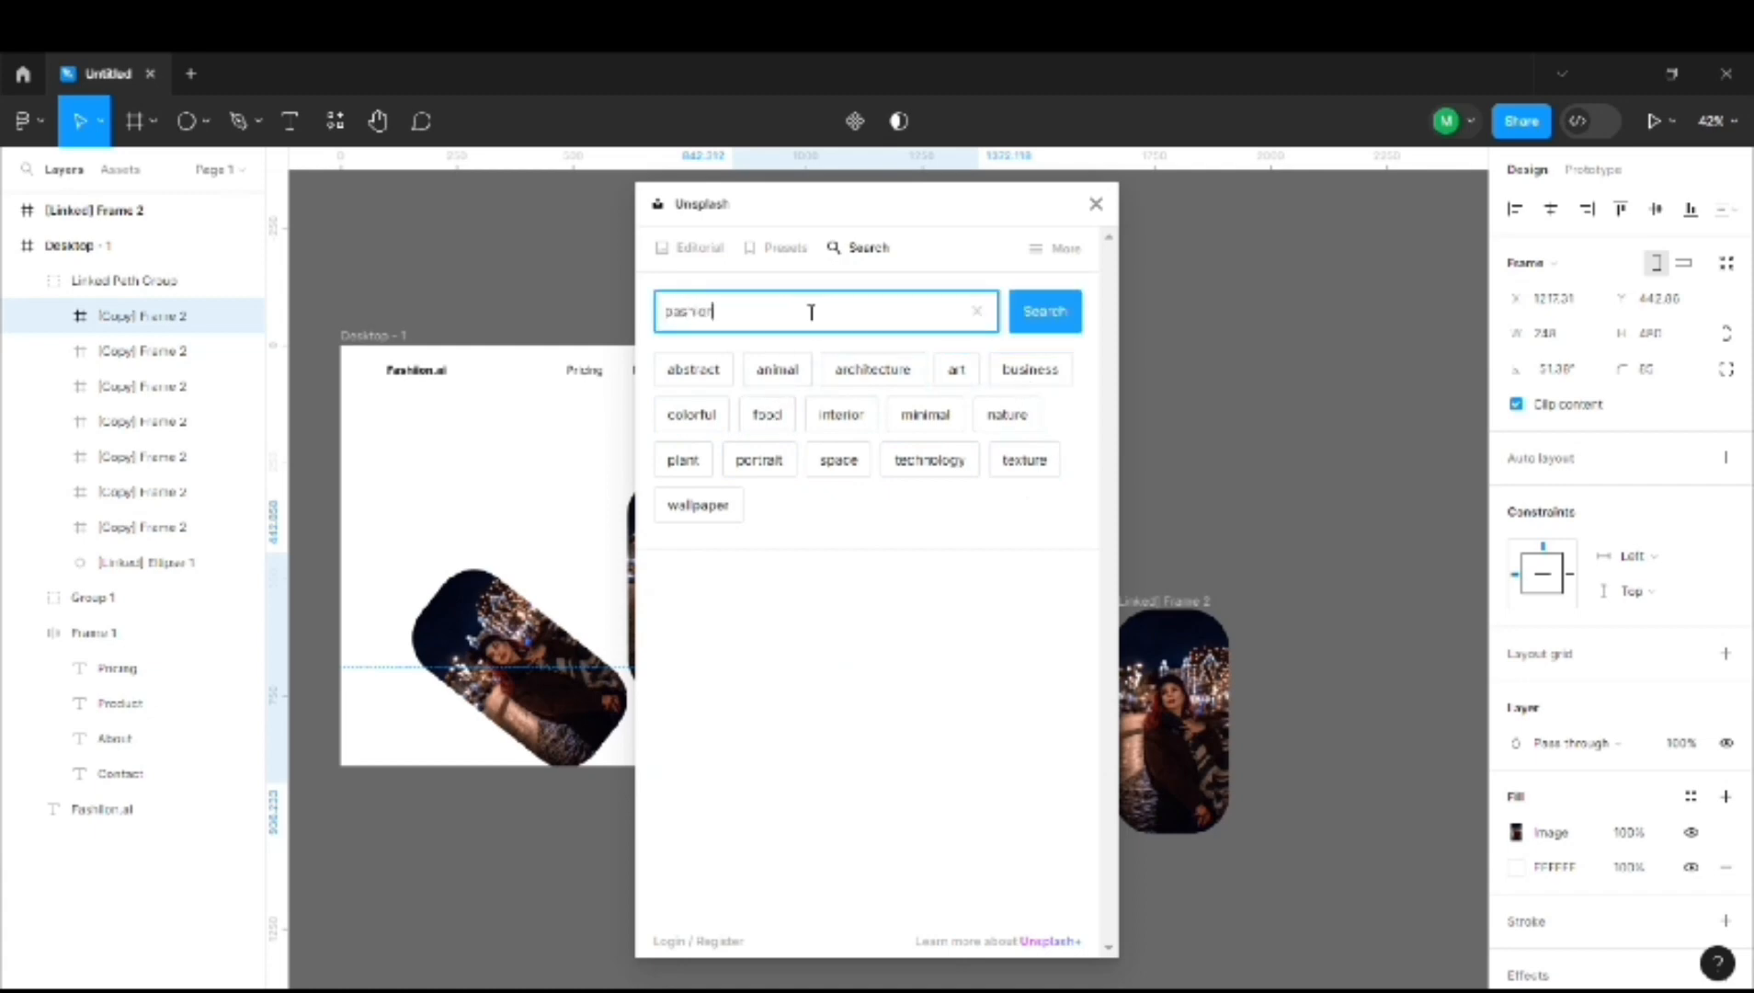
pyautogui.click(1045, 313)
# Fill the fan's left image with the photo of the red-haired woman in white, and move the Unsplash window off the desktop frame.
pyautogui.scroll(-10, 944, 573)
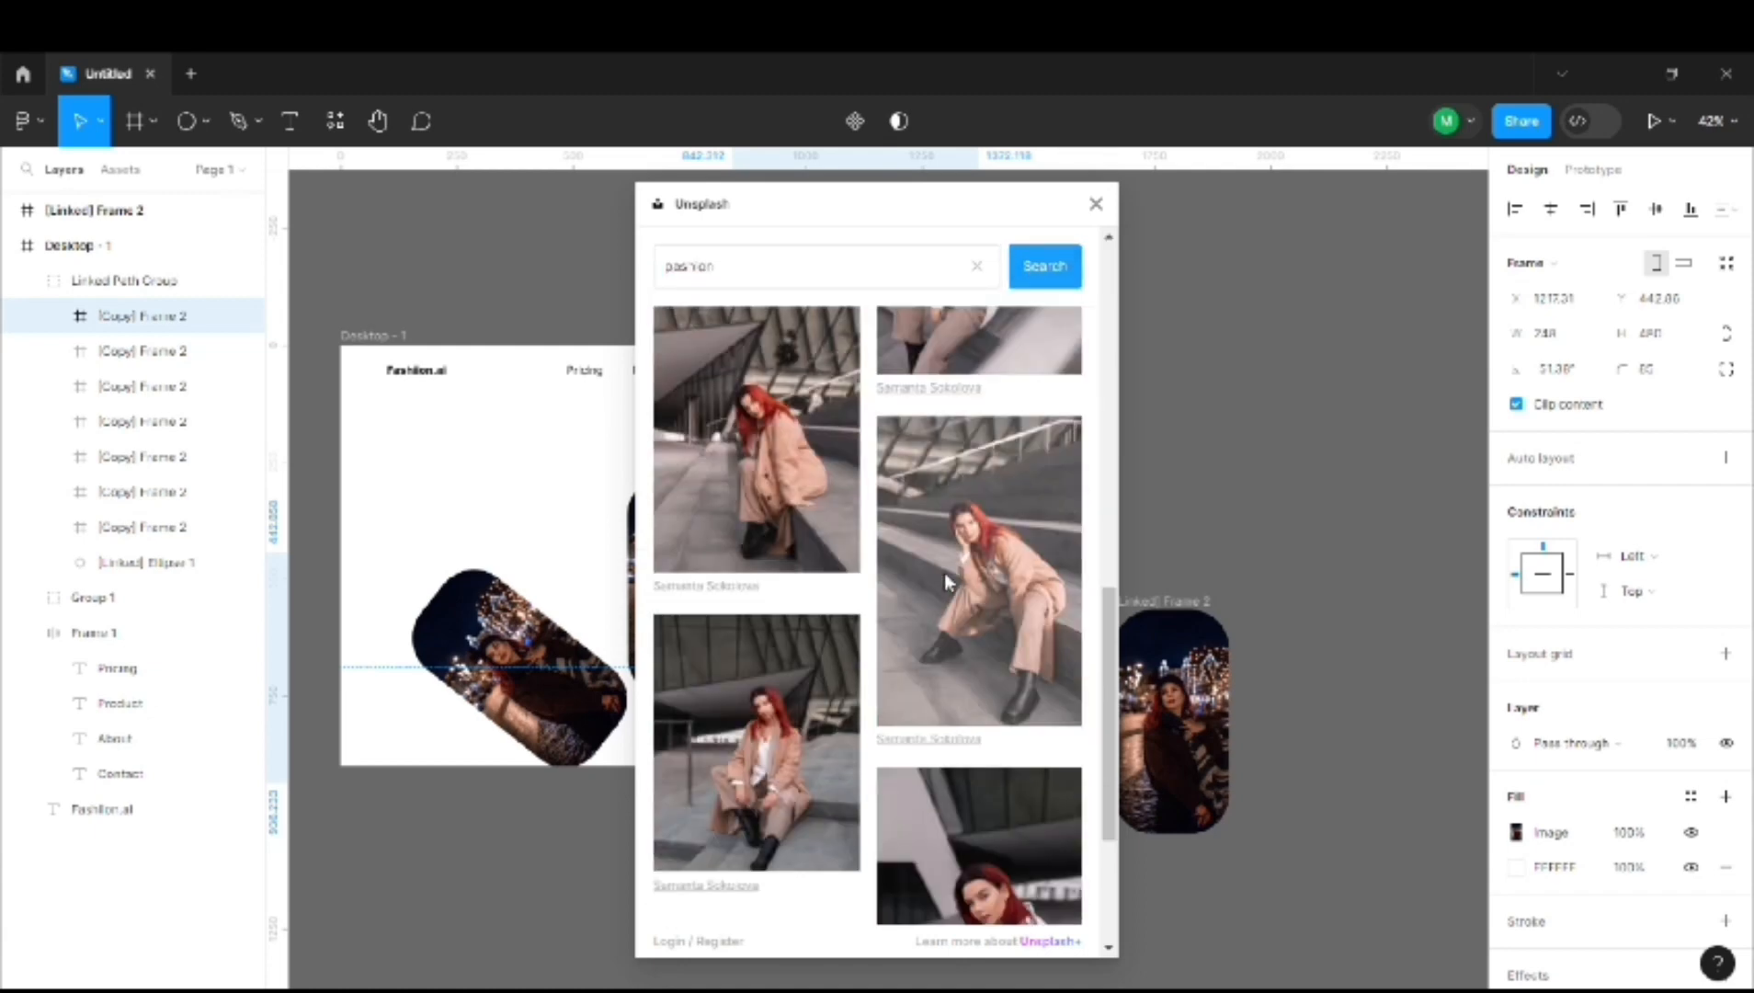
pyautogui.click(1022, 679)
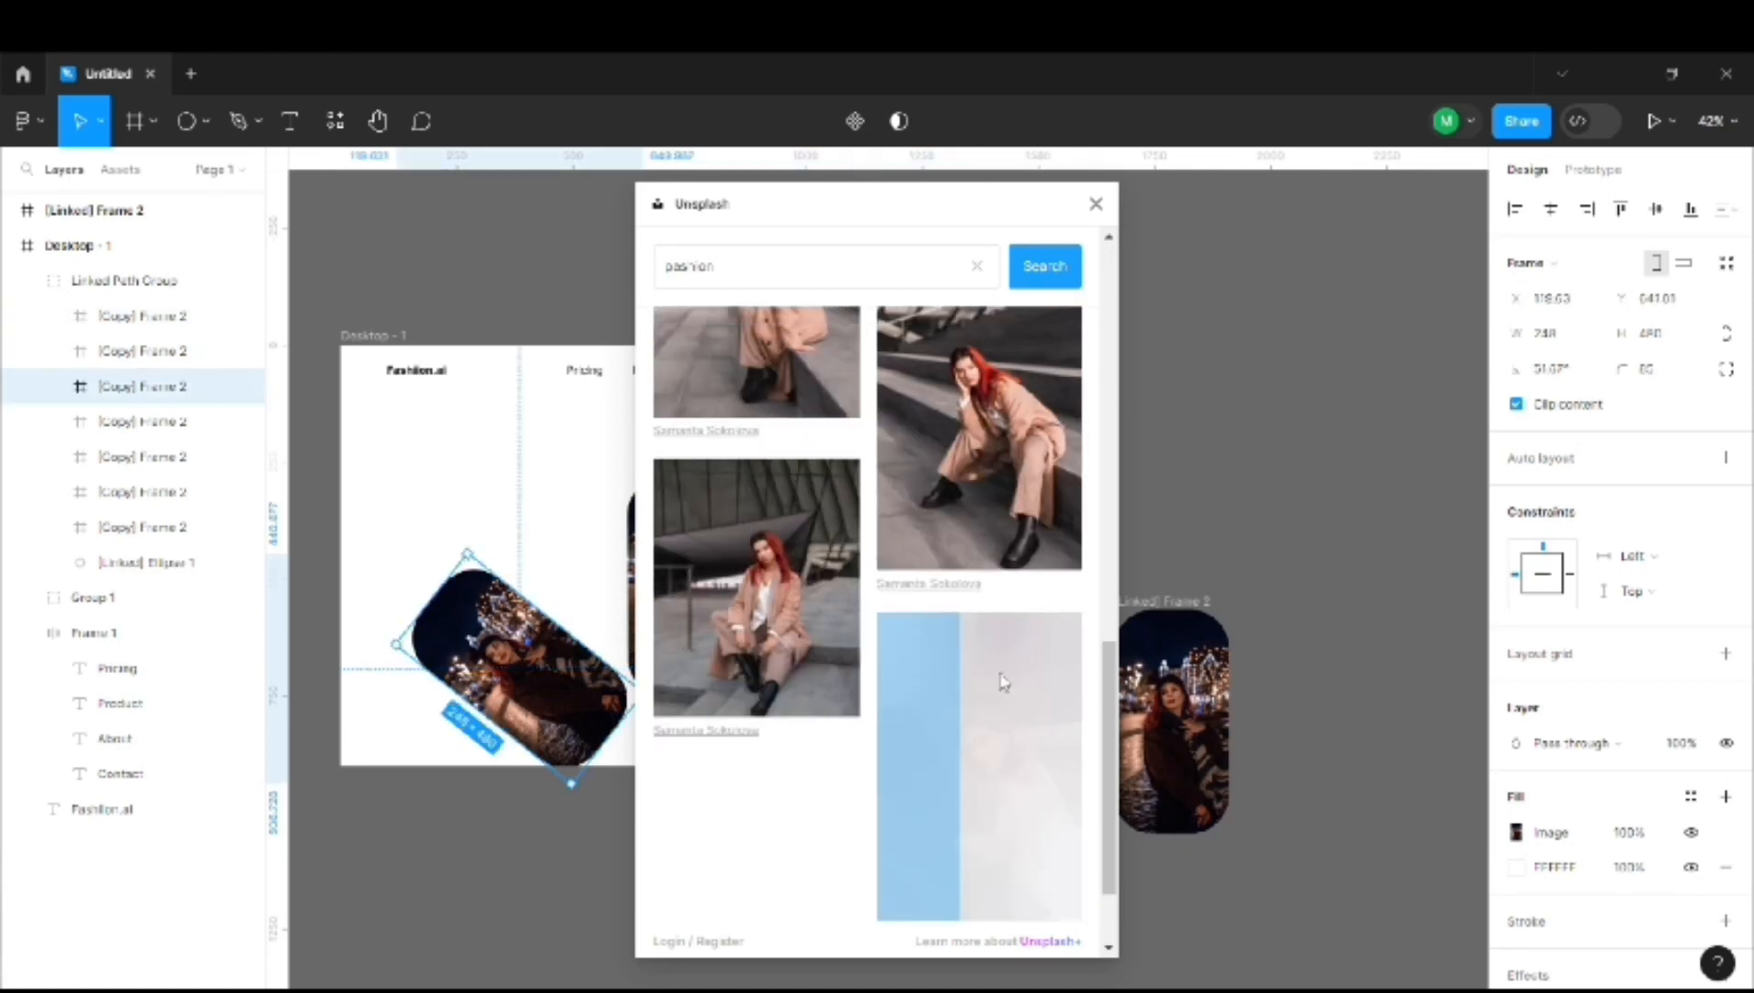
pyautogui.moveTo(1002, 200); pyautogui.dragTo(1404, 207)
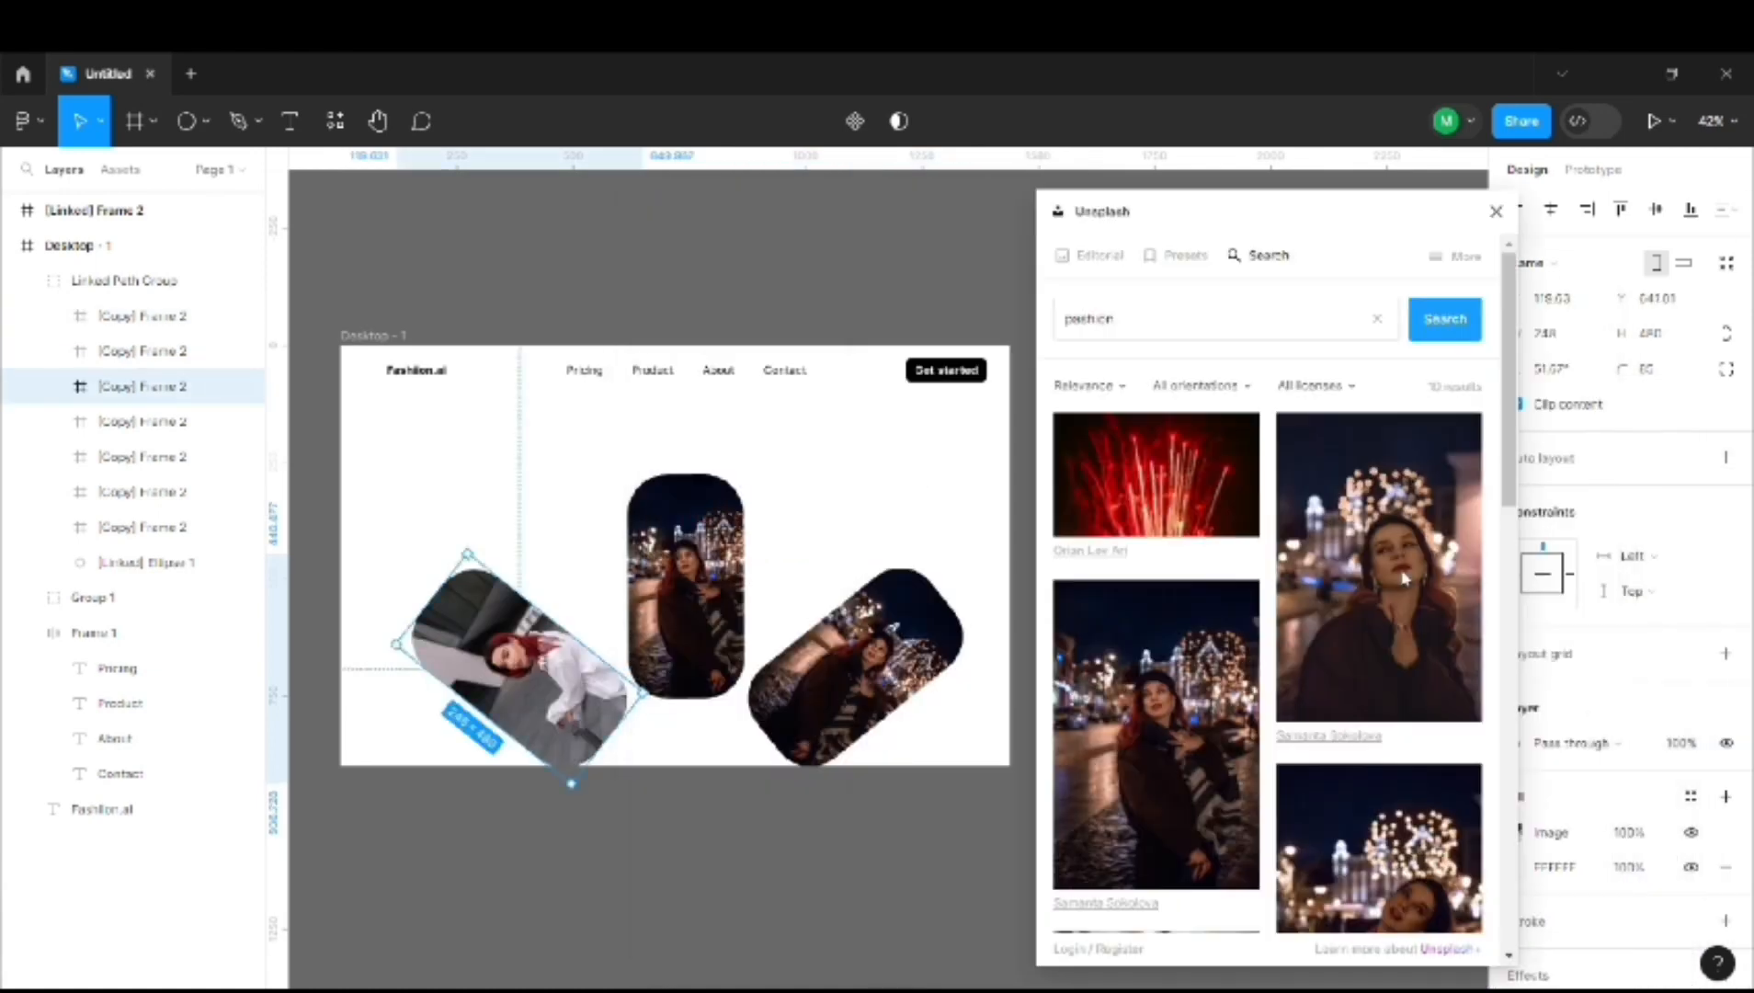
# Check the Unsplash search results in landscape, portrait and square orientation, and set the orientation filter back to portrait.
pyautogui.click(1235, 394)
pyautogui.click(1237, 445)
pyautogui.click(1185, 385)
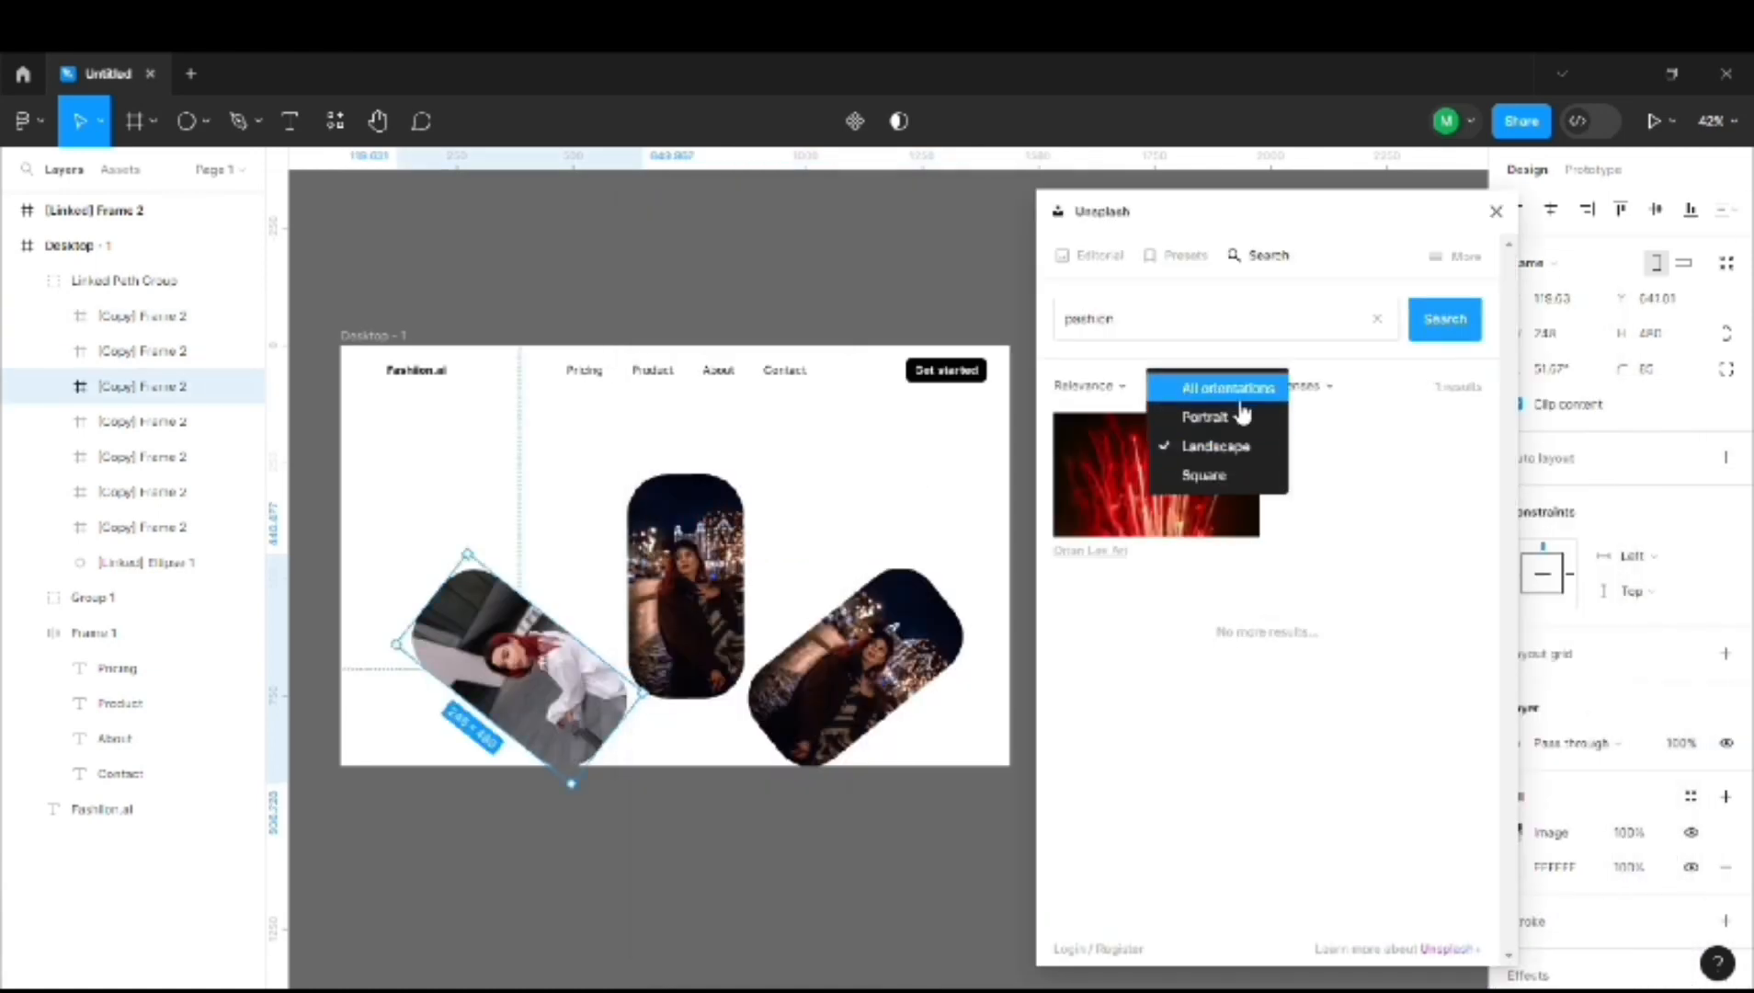
pyautogui.click(1244, 414)
pyautogui.click(1269, 345)
pyautogui.click(1179, 346)
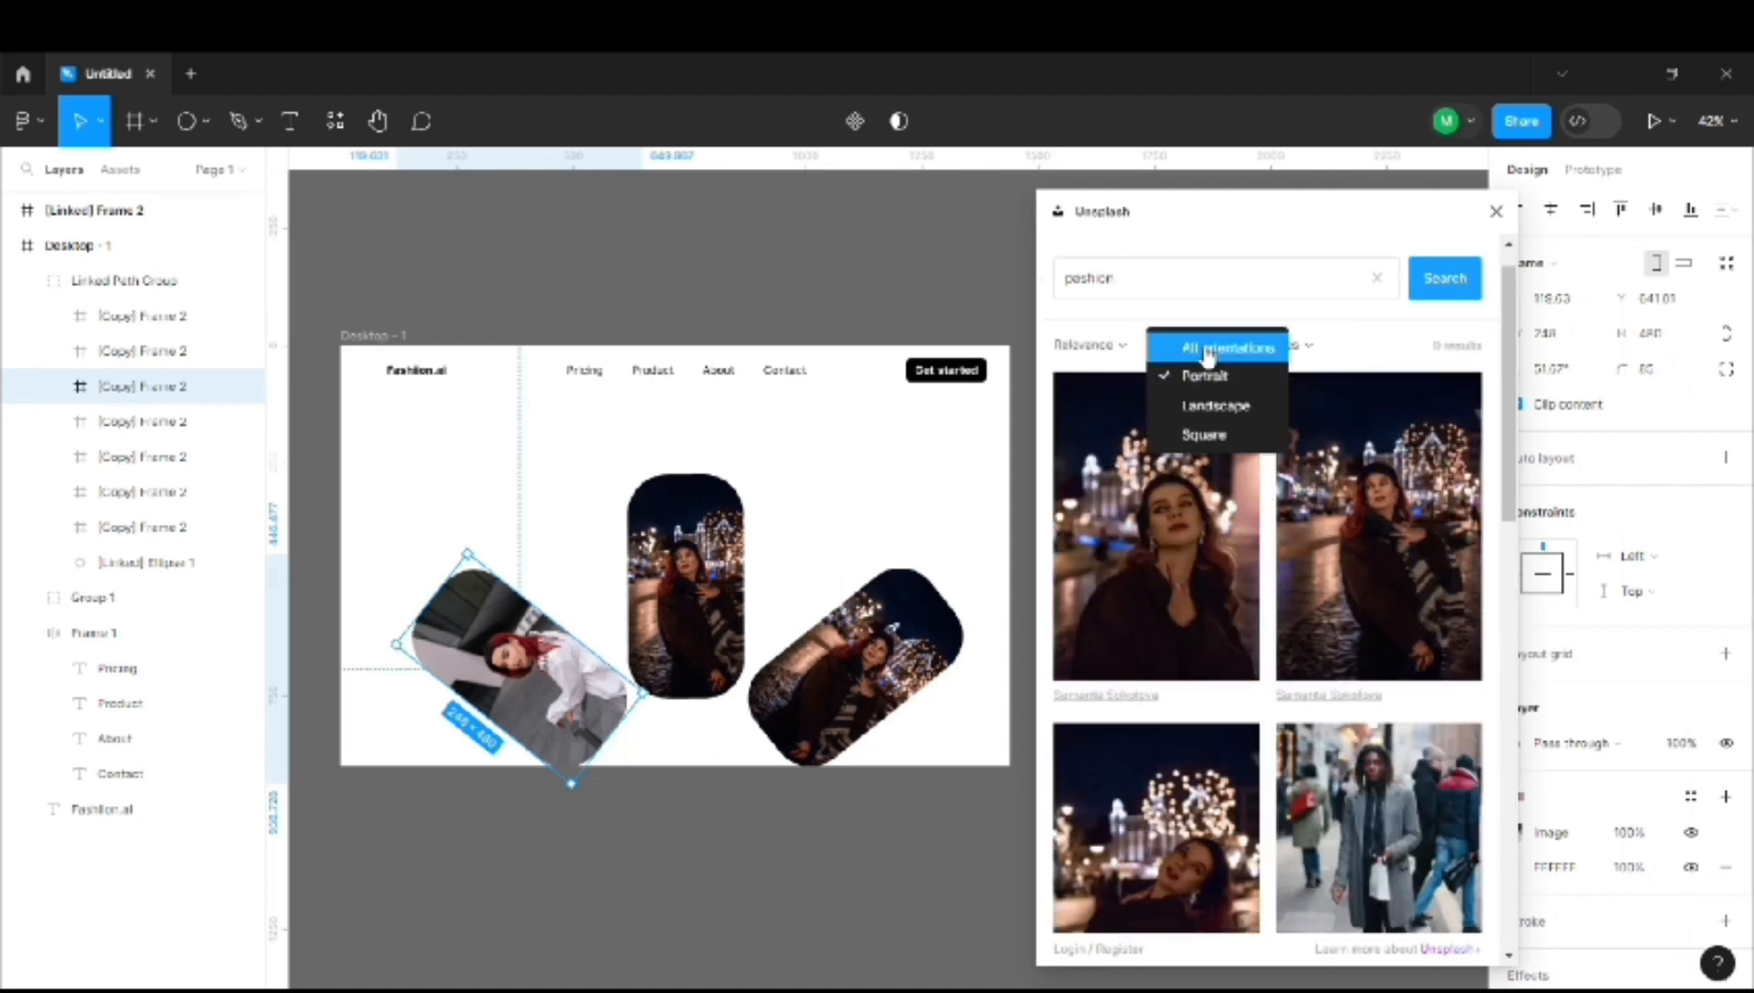
pyautogui.click(1204, 435)
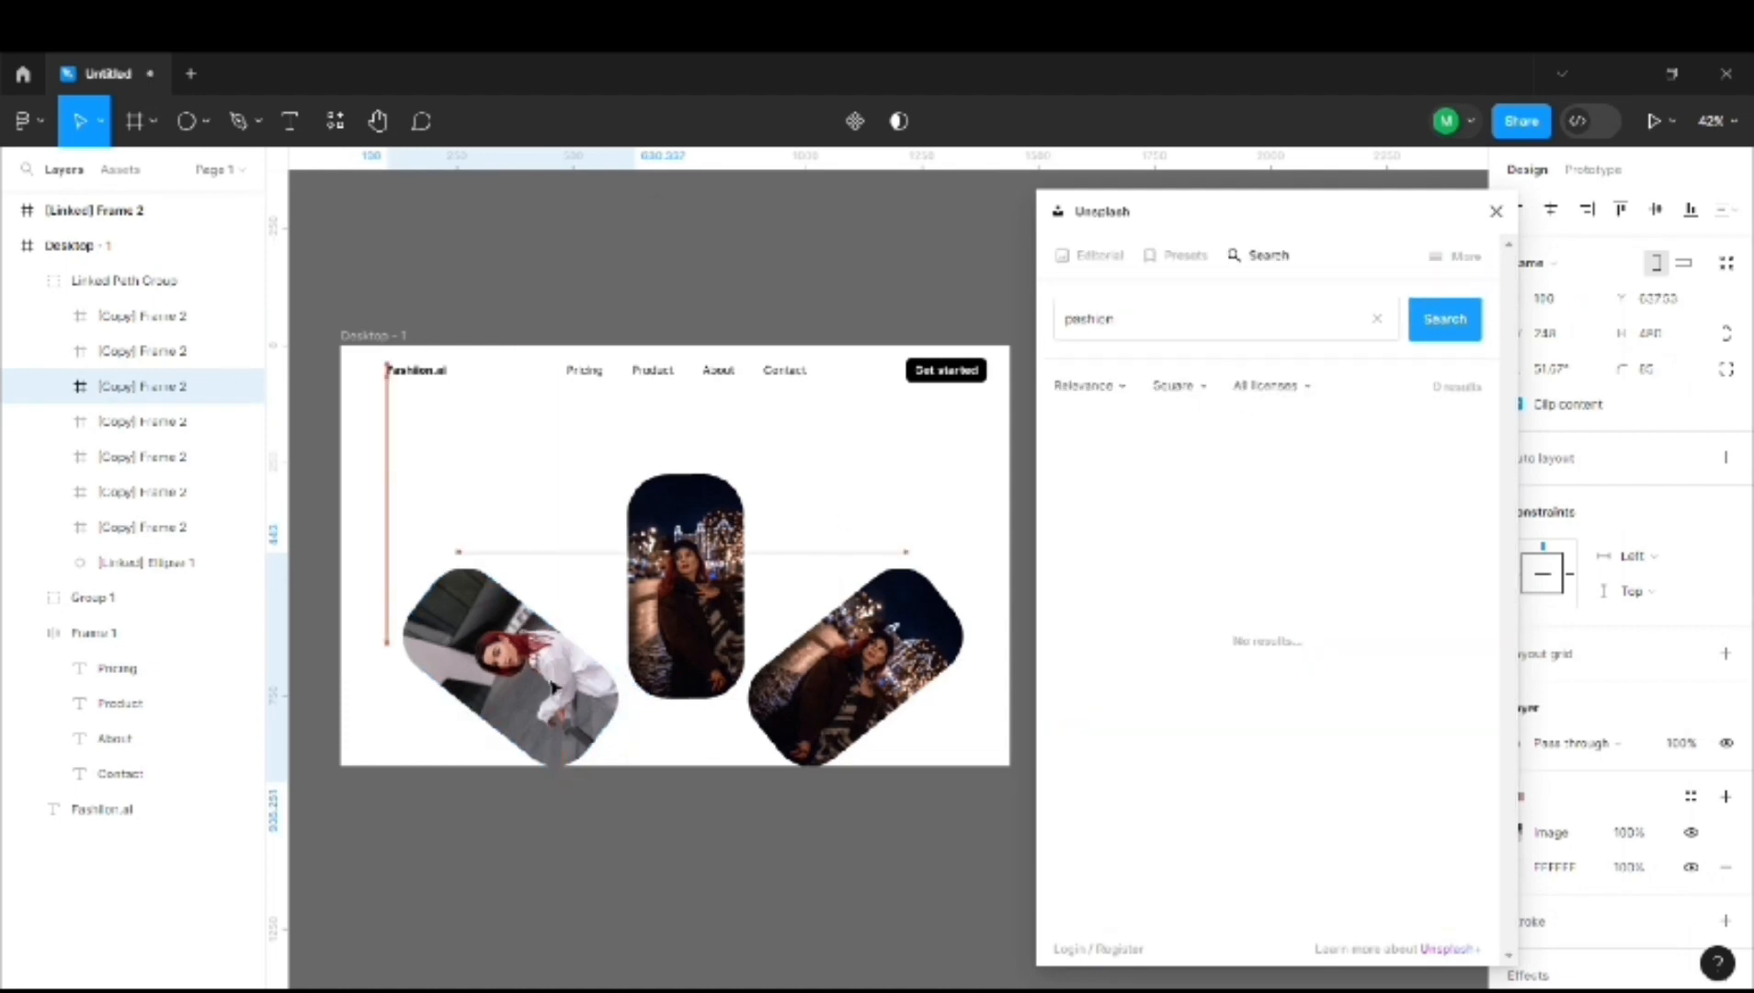
pyautogui.click(1179, 385)
pyautogui.click(1192, 430)
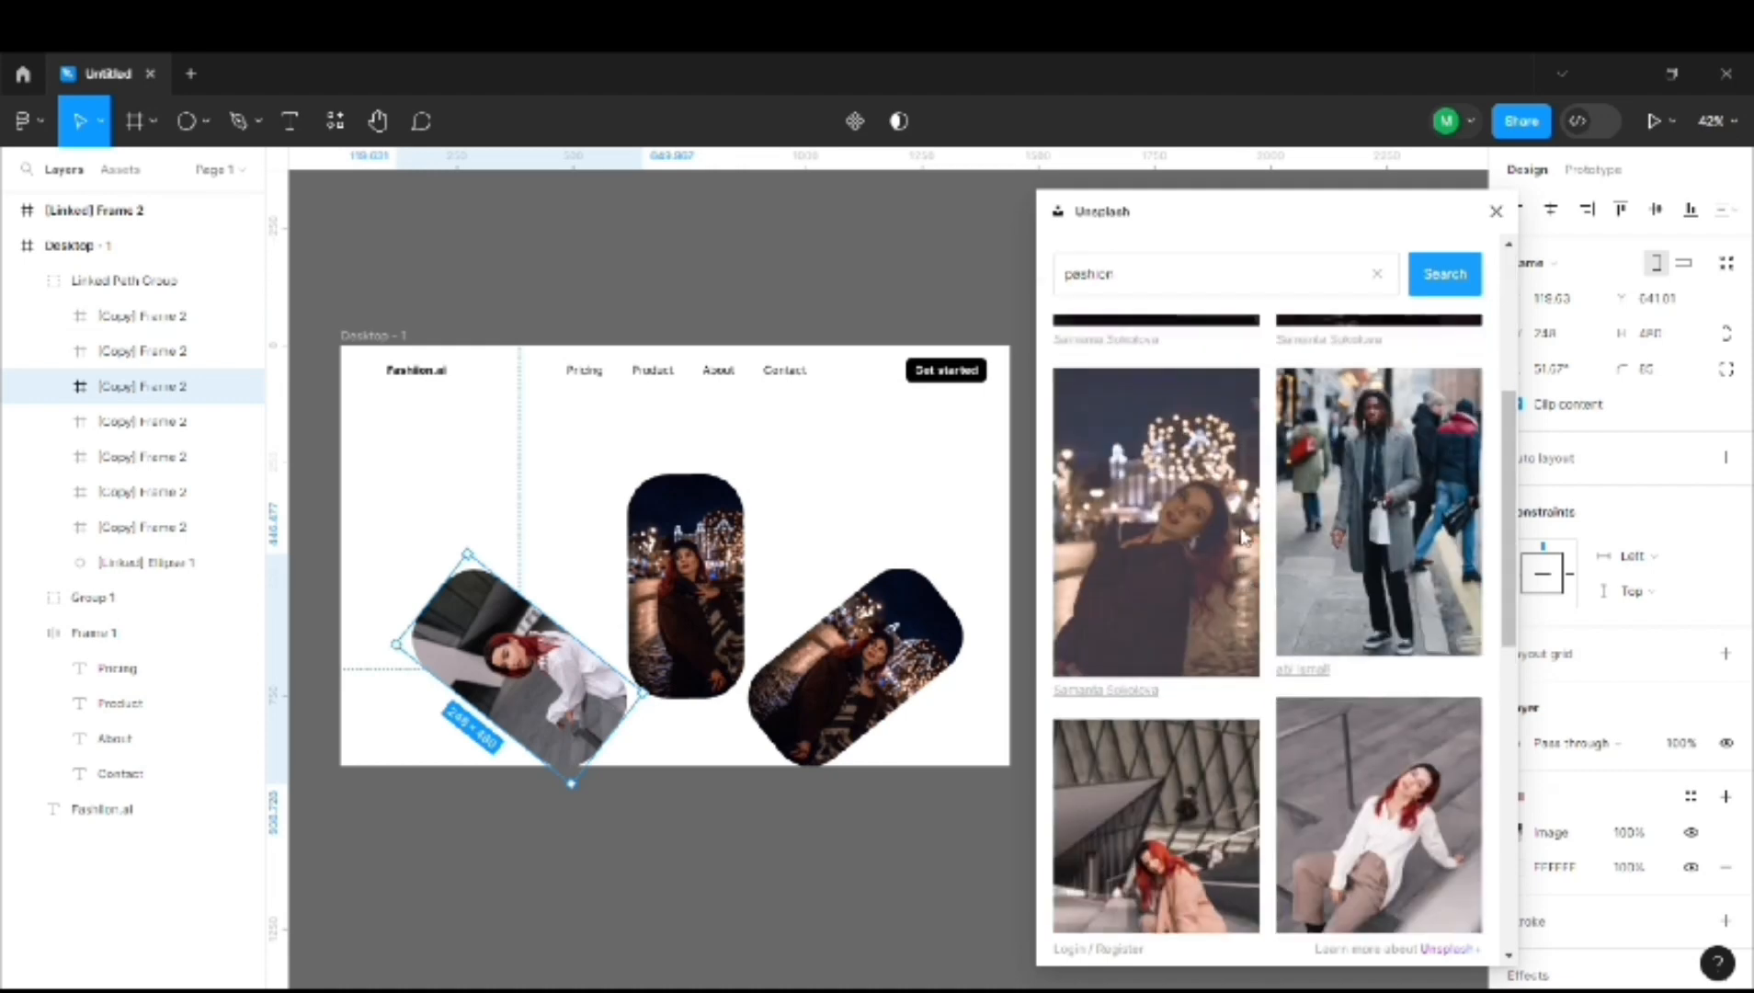
# Fill the fan's right image with the portrait photo of the red-haired woman seated in a beige coat.
pyautogui.scroll(-10, 1245, 539)
pyautogui.scroll(-5, 1246, 540)
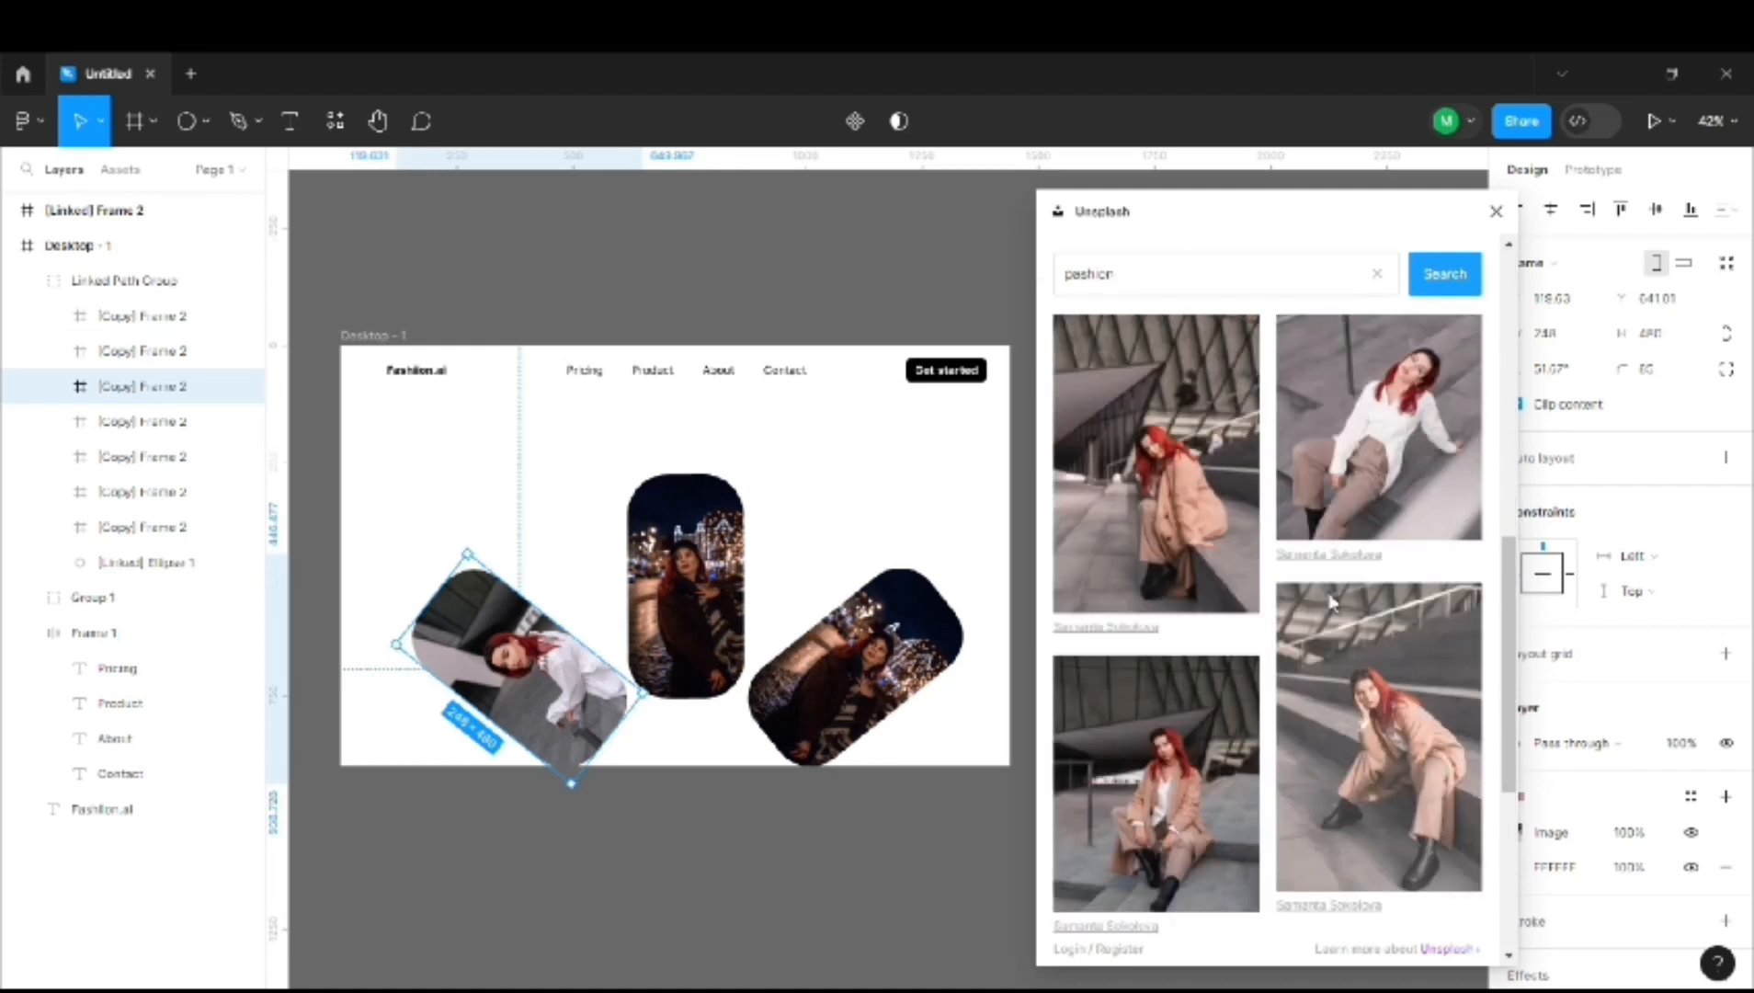
pyautogui.click(855, 667)
pyautogui.click(1333, 761)
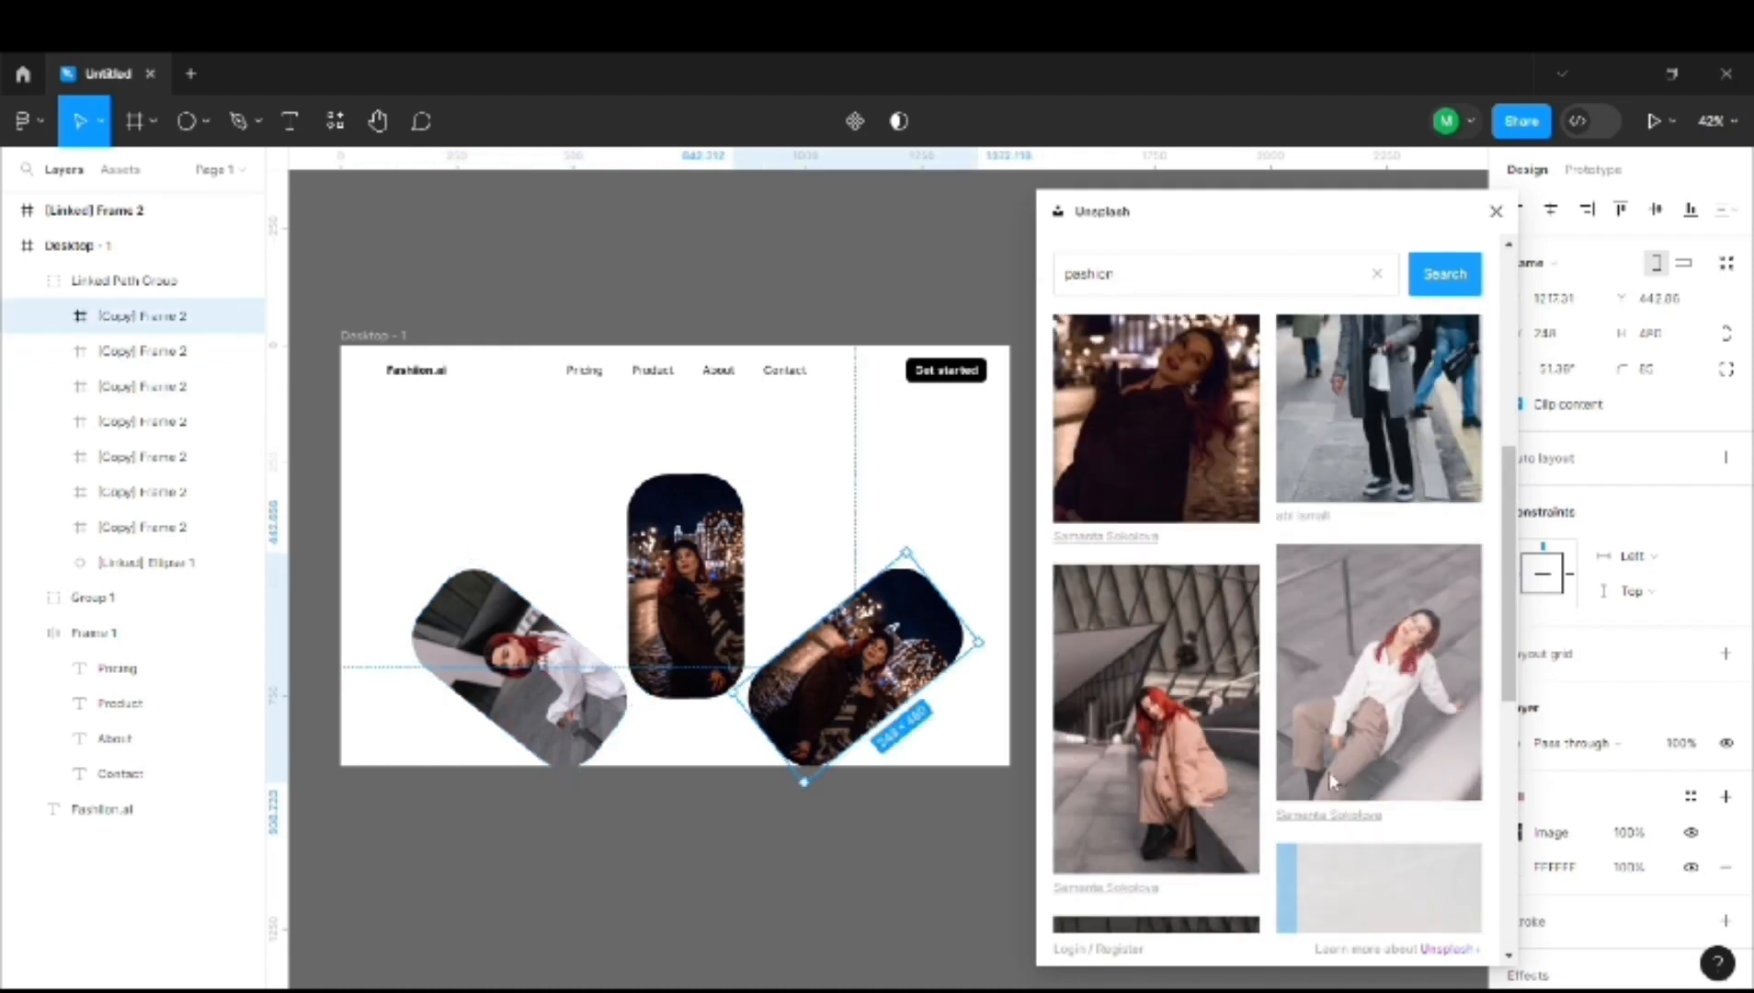
pyautogui.scroll(-5, 1123, 743)
pyautogui.scroll(15, 1123, 743)
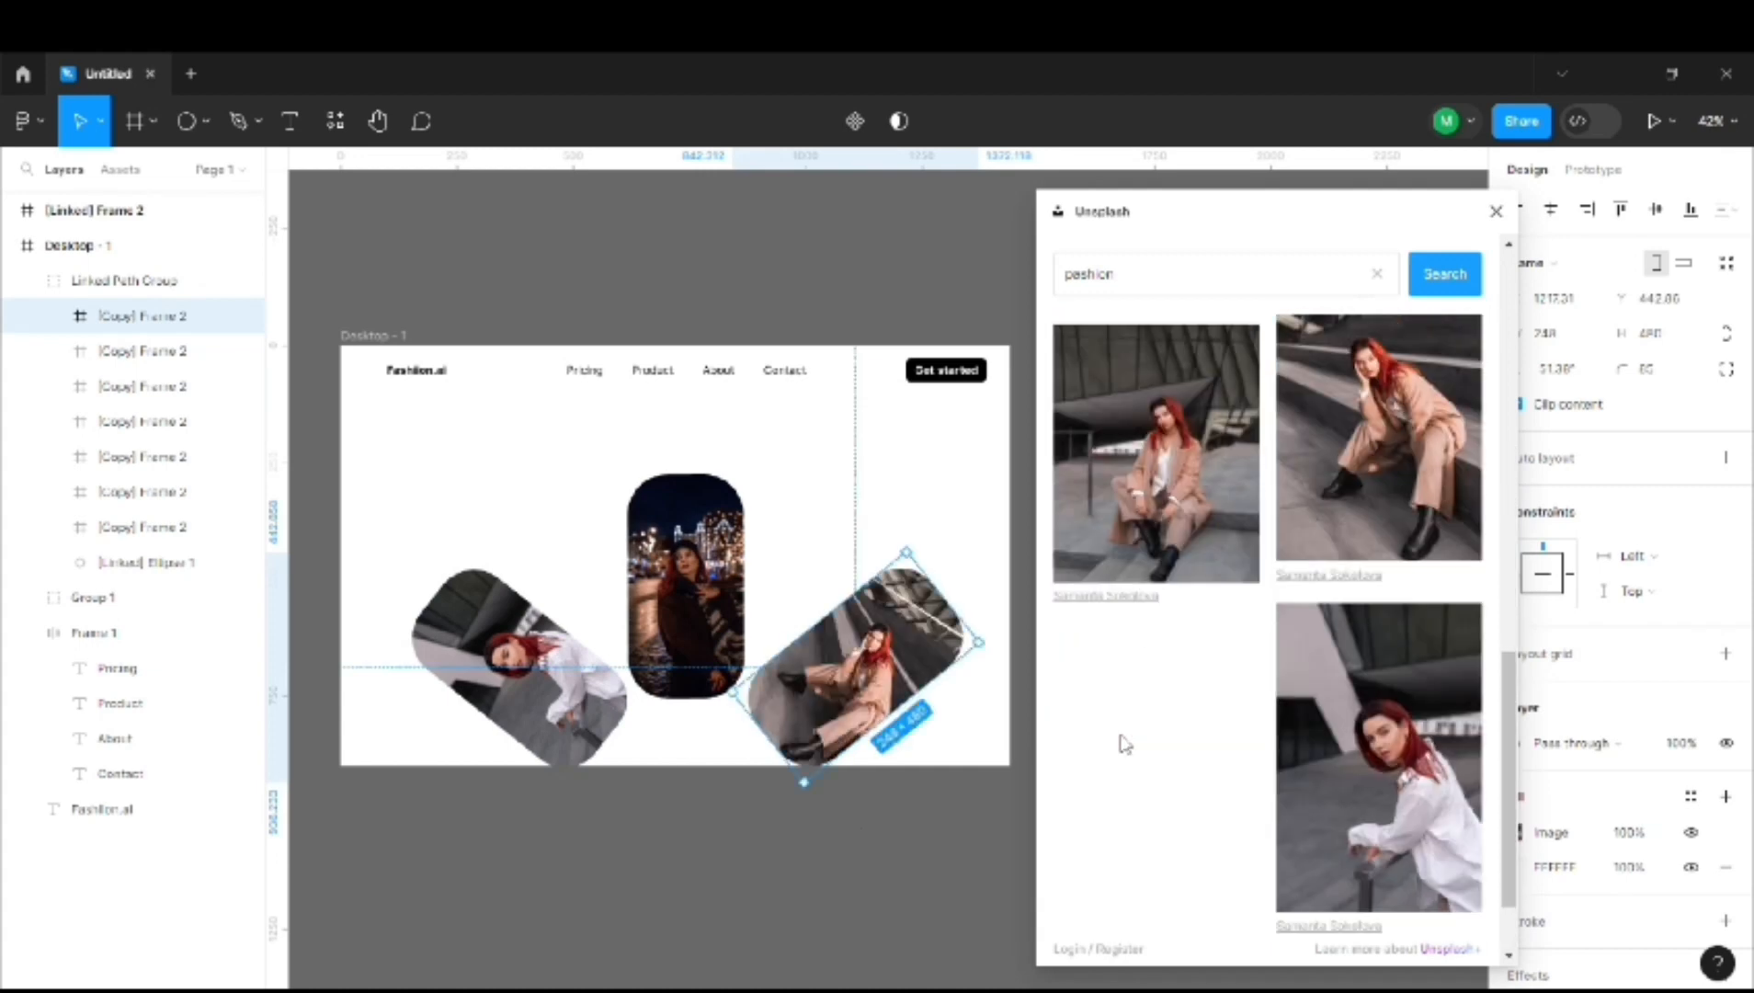
# Filter the search results by Unsplash+ and by Free licence, and set the orientation to landscape.
pyautogui.click(1292, 387)
pyautogui.click(1310, 415)
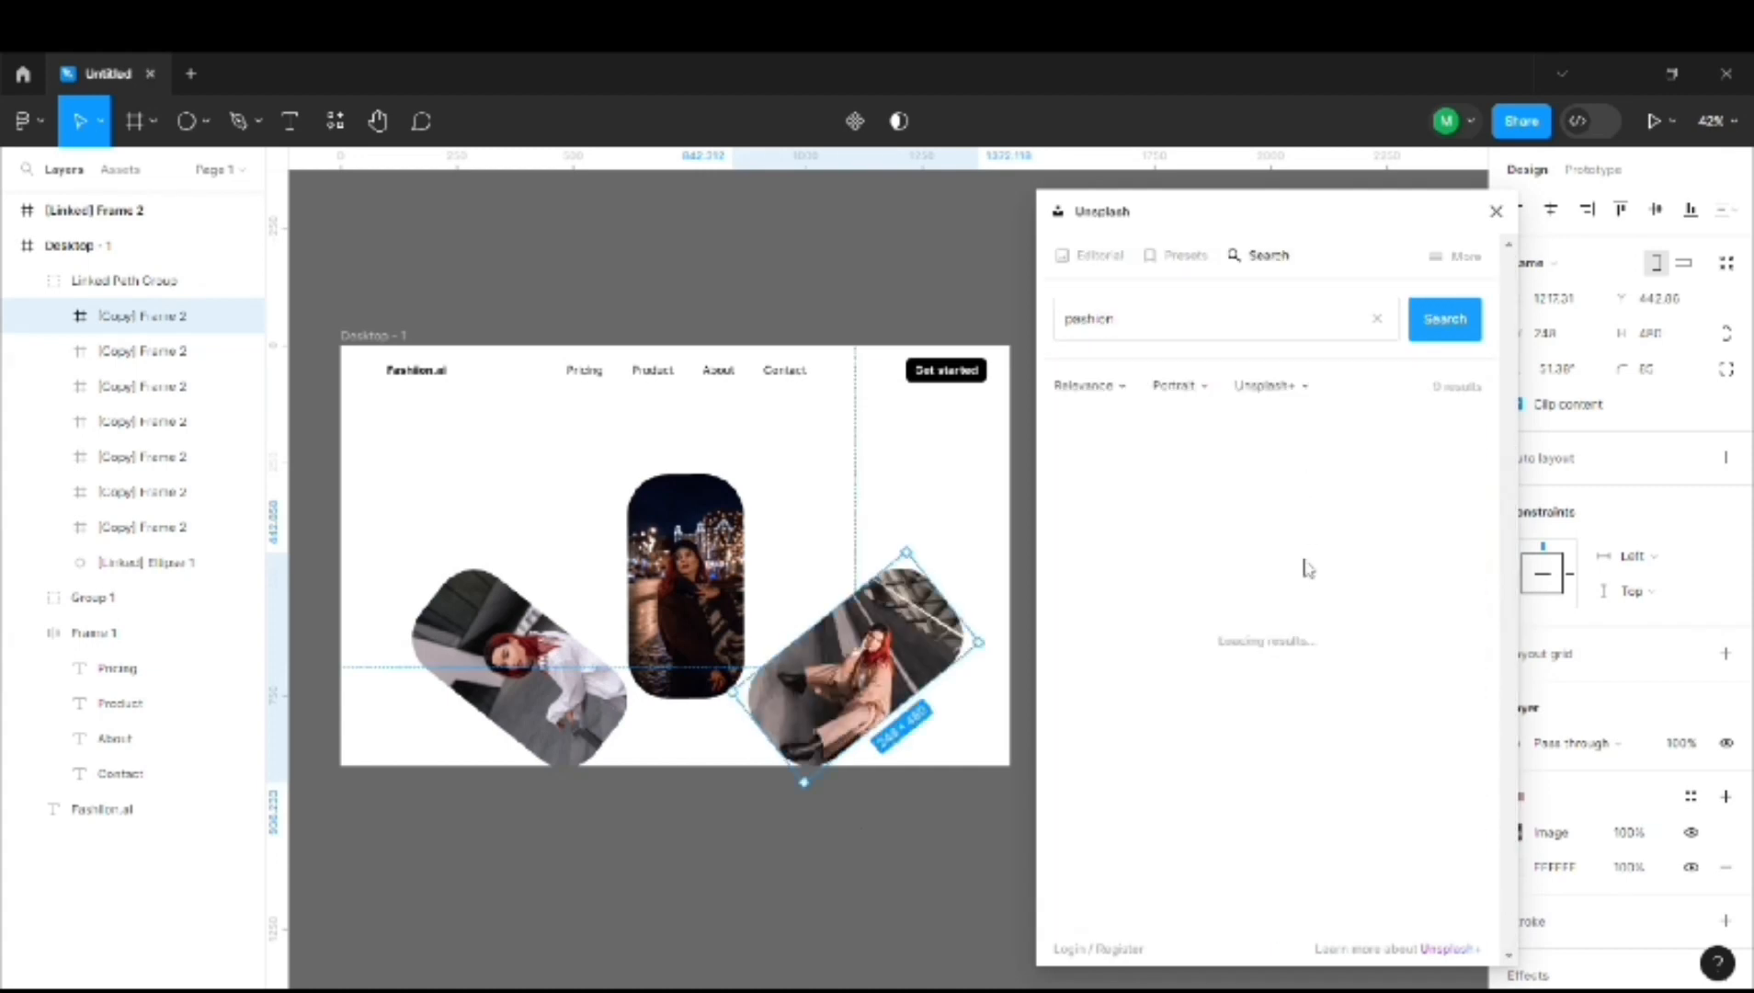
pyautogui.click(1316, 393)
pyautogui.click(1300, 451)
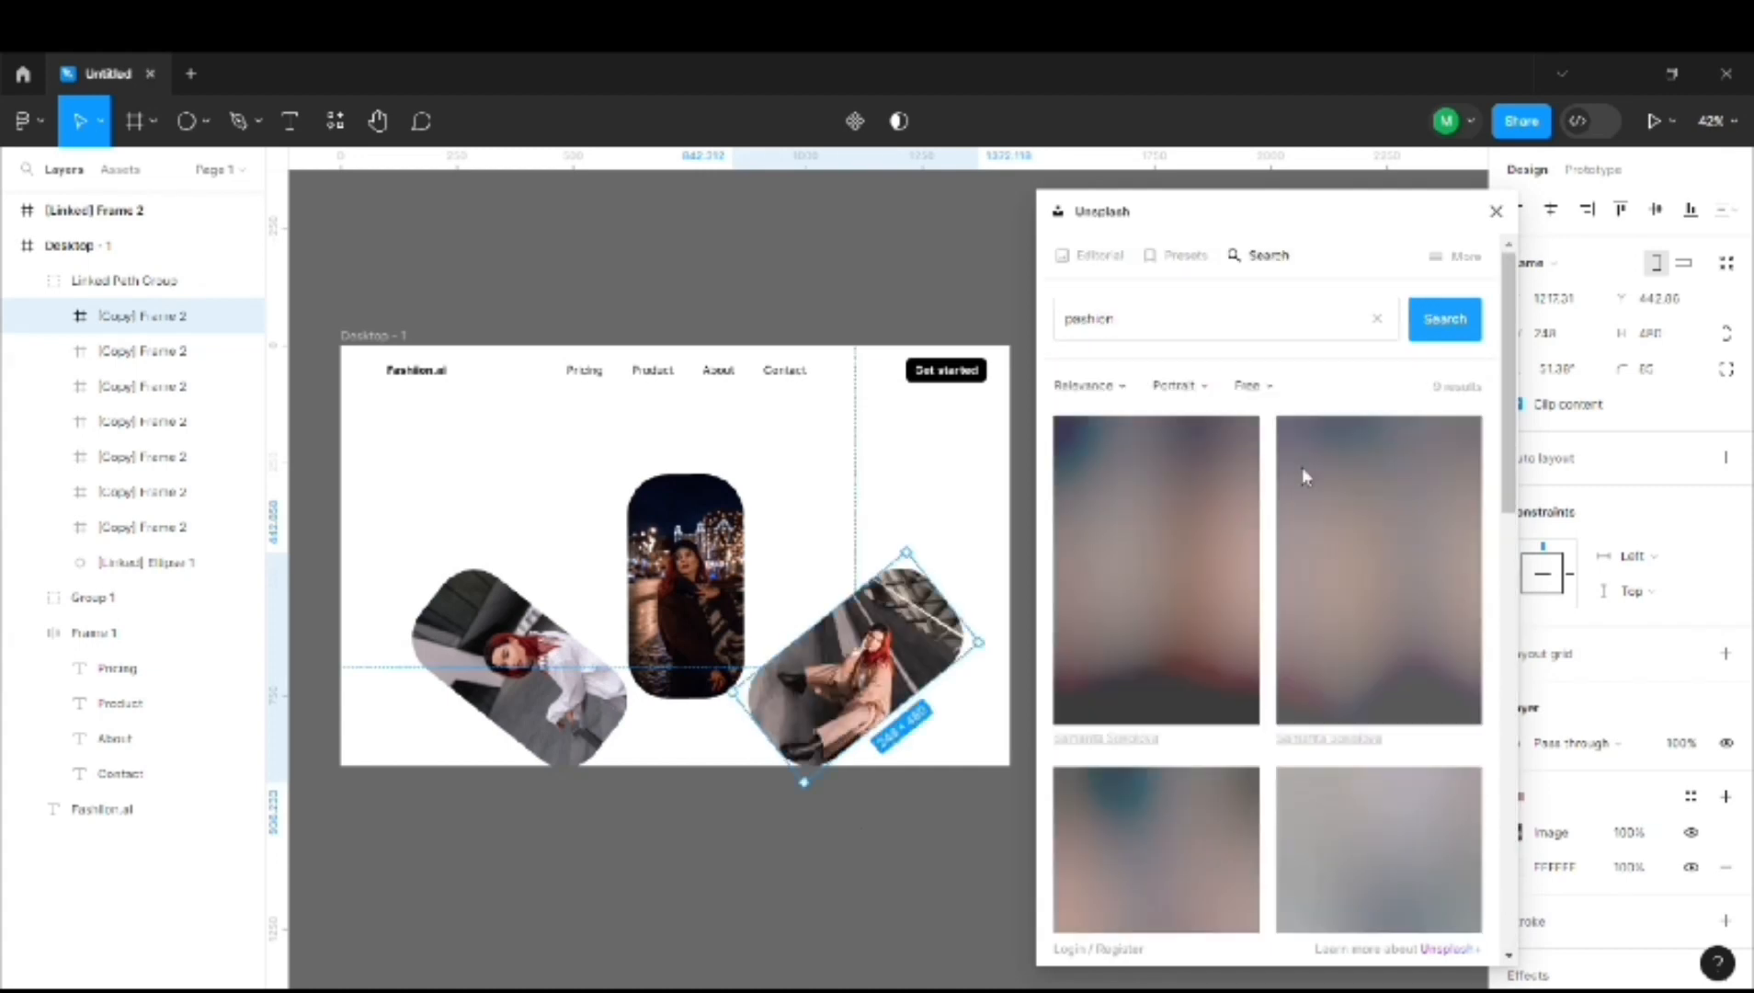
pyautogui.click(1178, 385)
pyautogui.click(1215, 446)
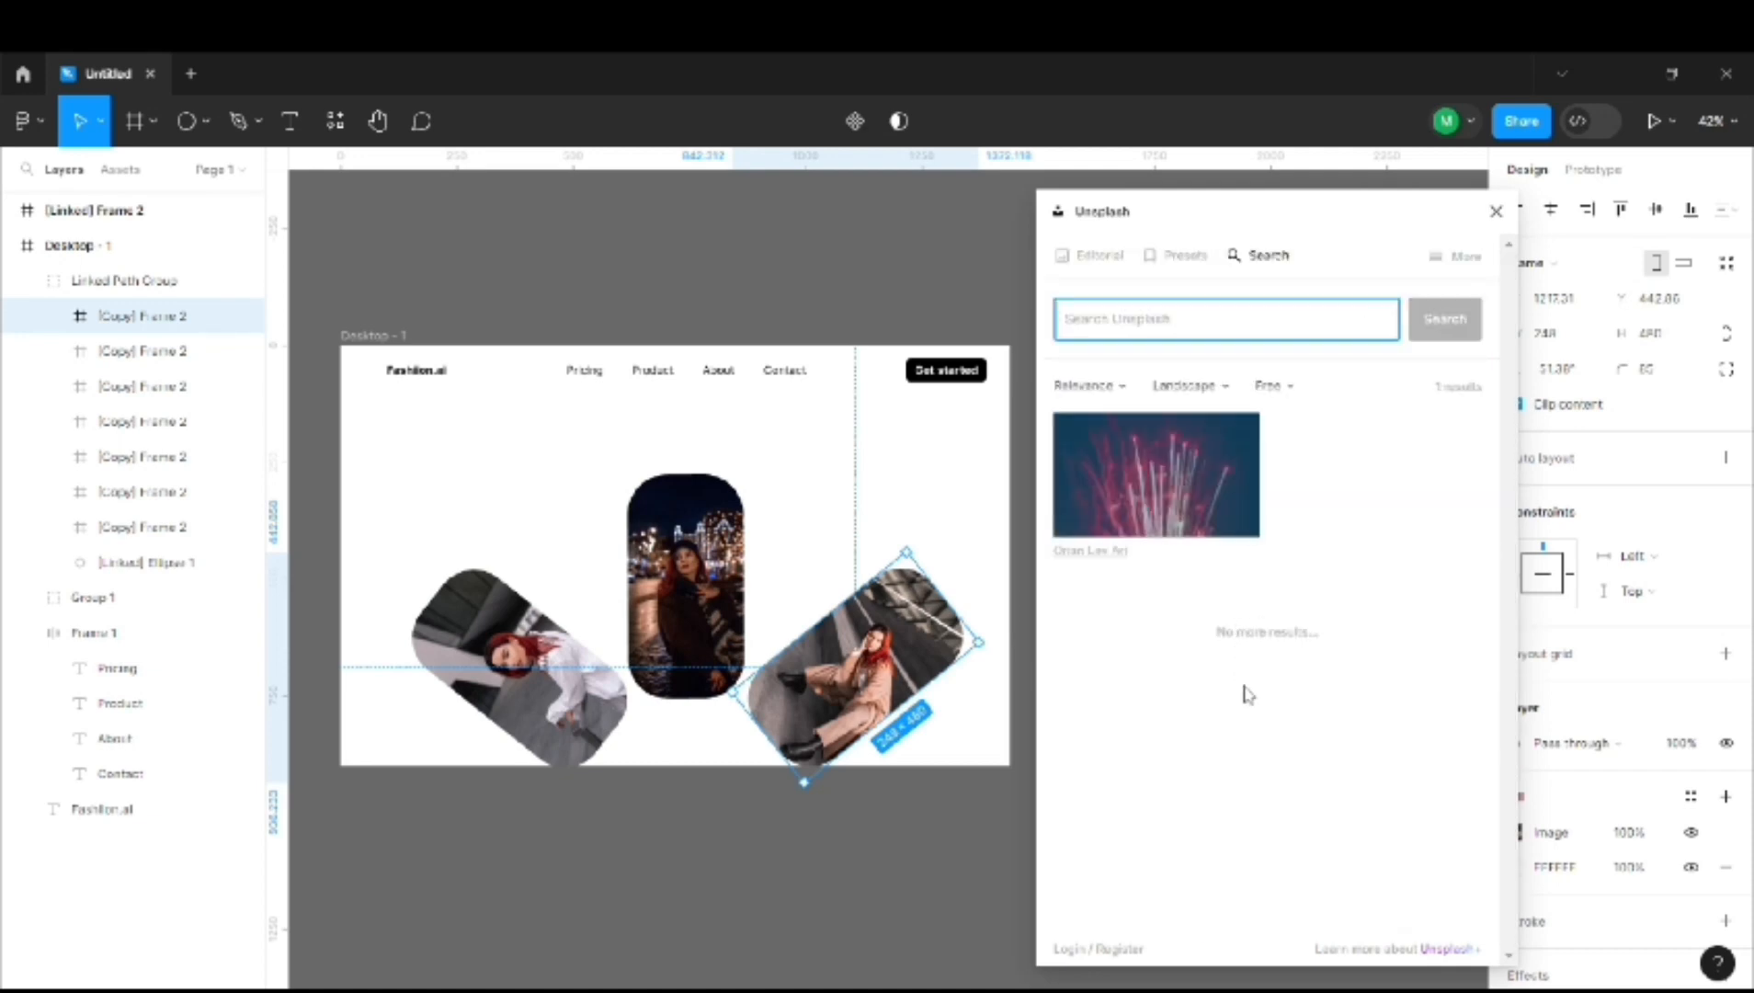
# Browse Unsplash's editorial photos and fill the fan's right image with the dark-haired woman leaning against the green glass.
pyautogui.click(1100, 257)
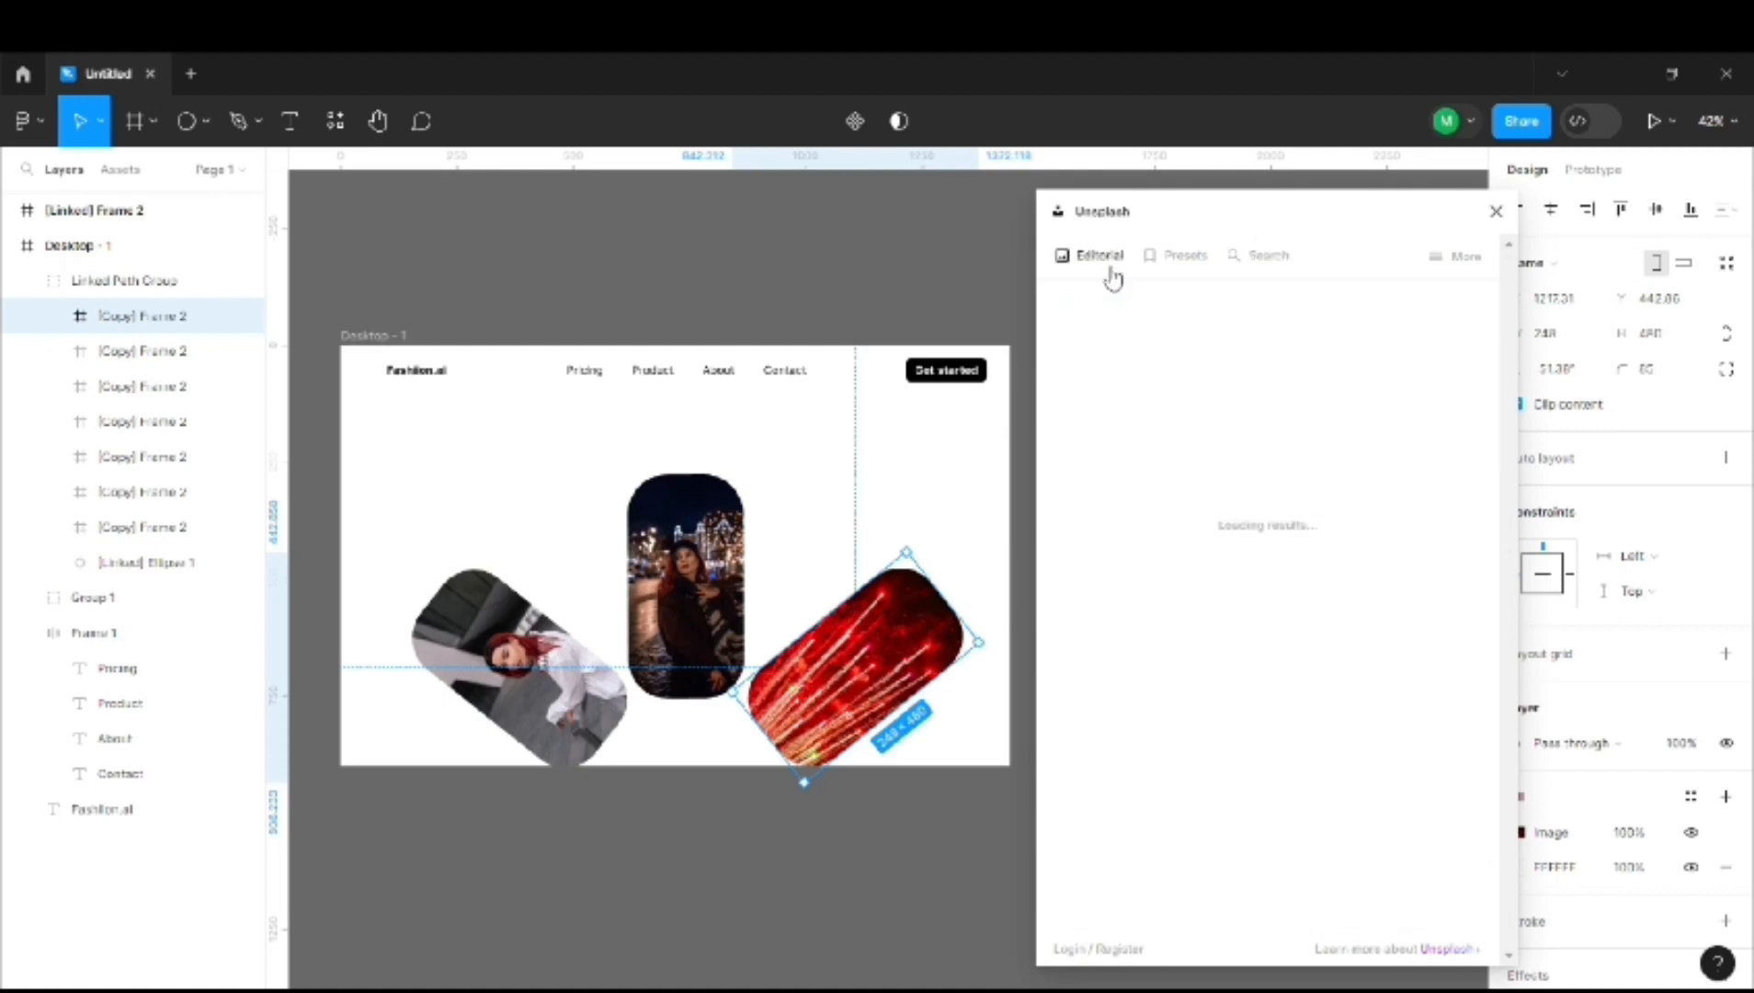
pyautogui.scroll(-10, 1364, 607)
pyautogui.scroll(-10, 1363, 611)
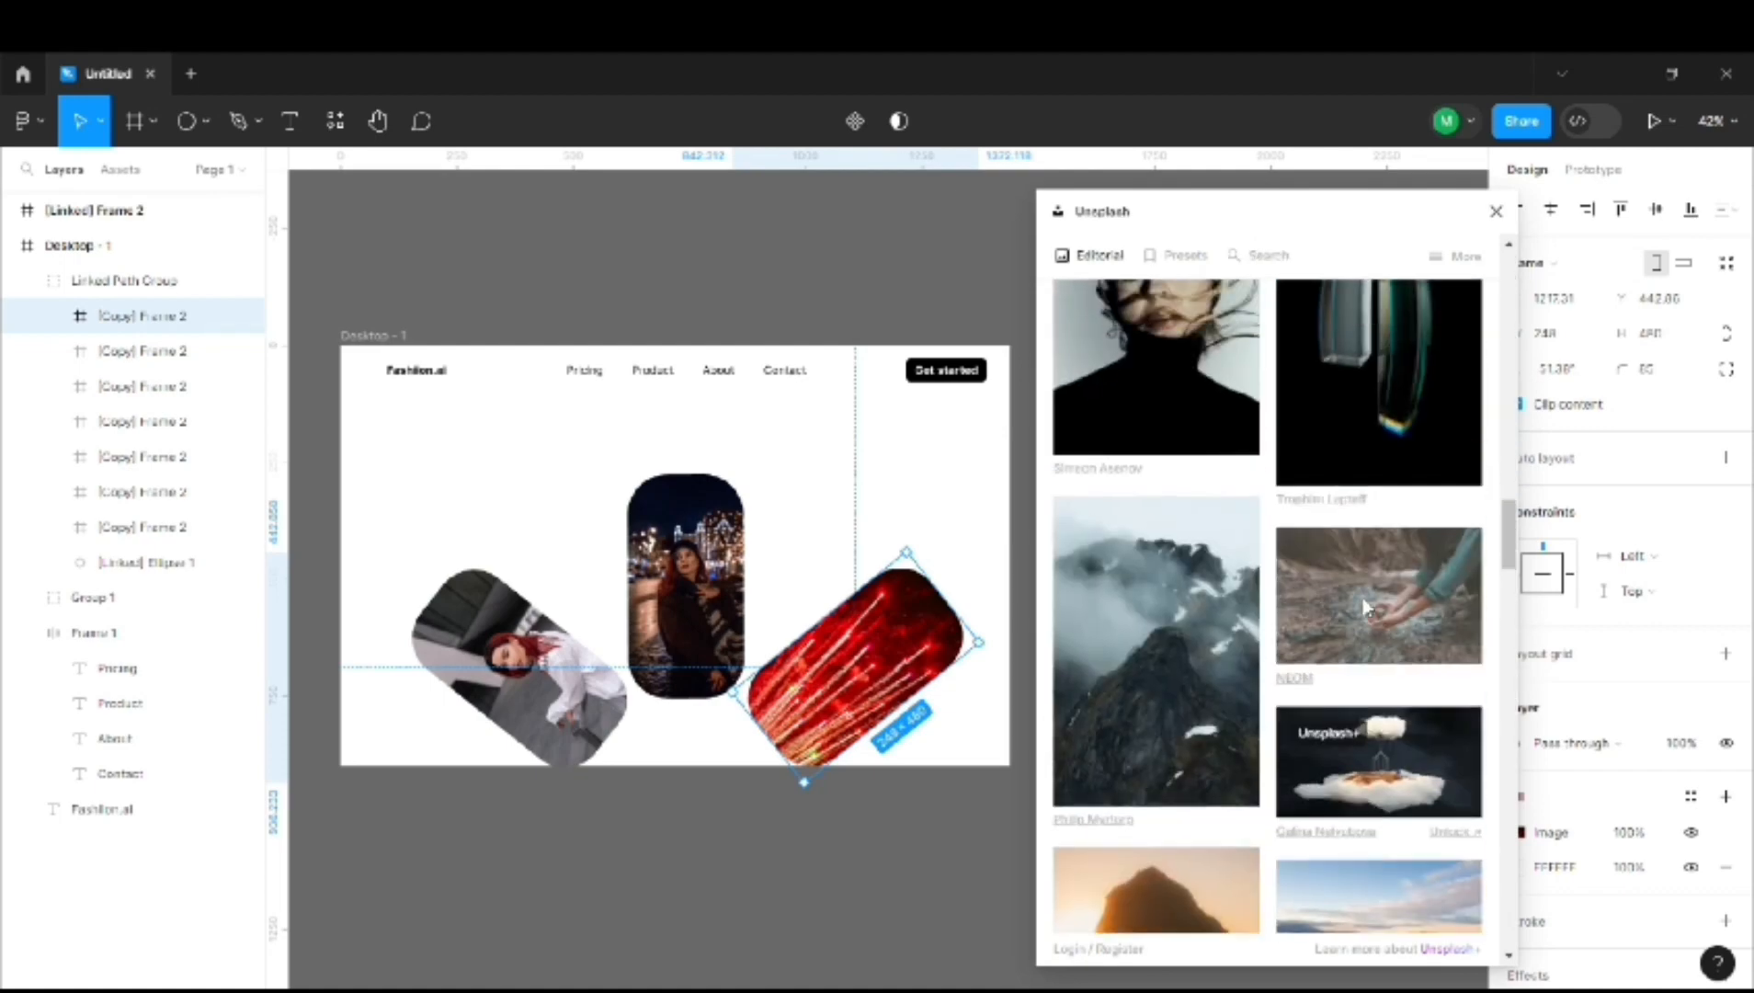
pyautogui.scroll(-10, 1363, 618)
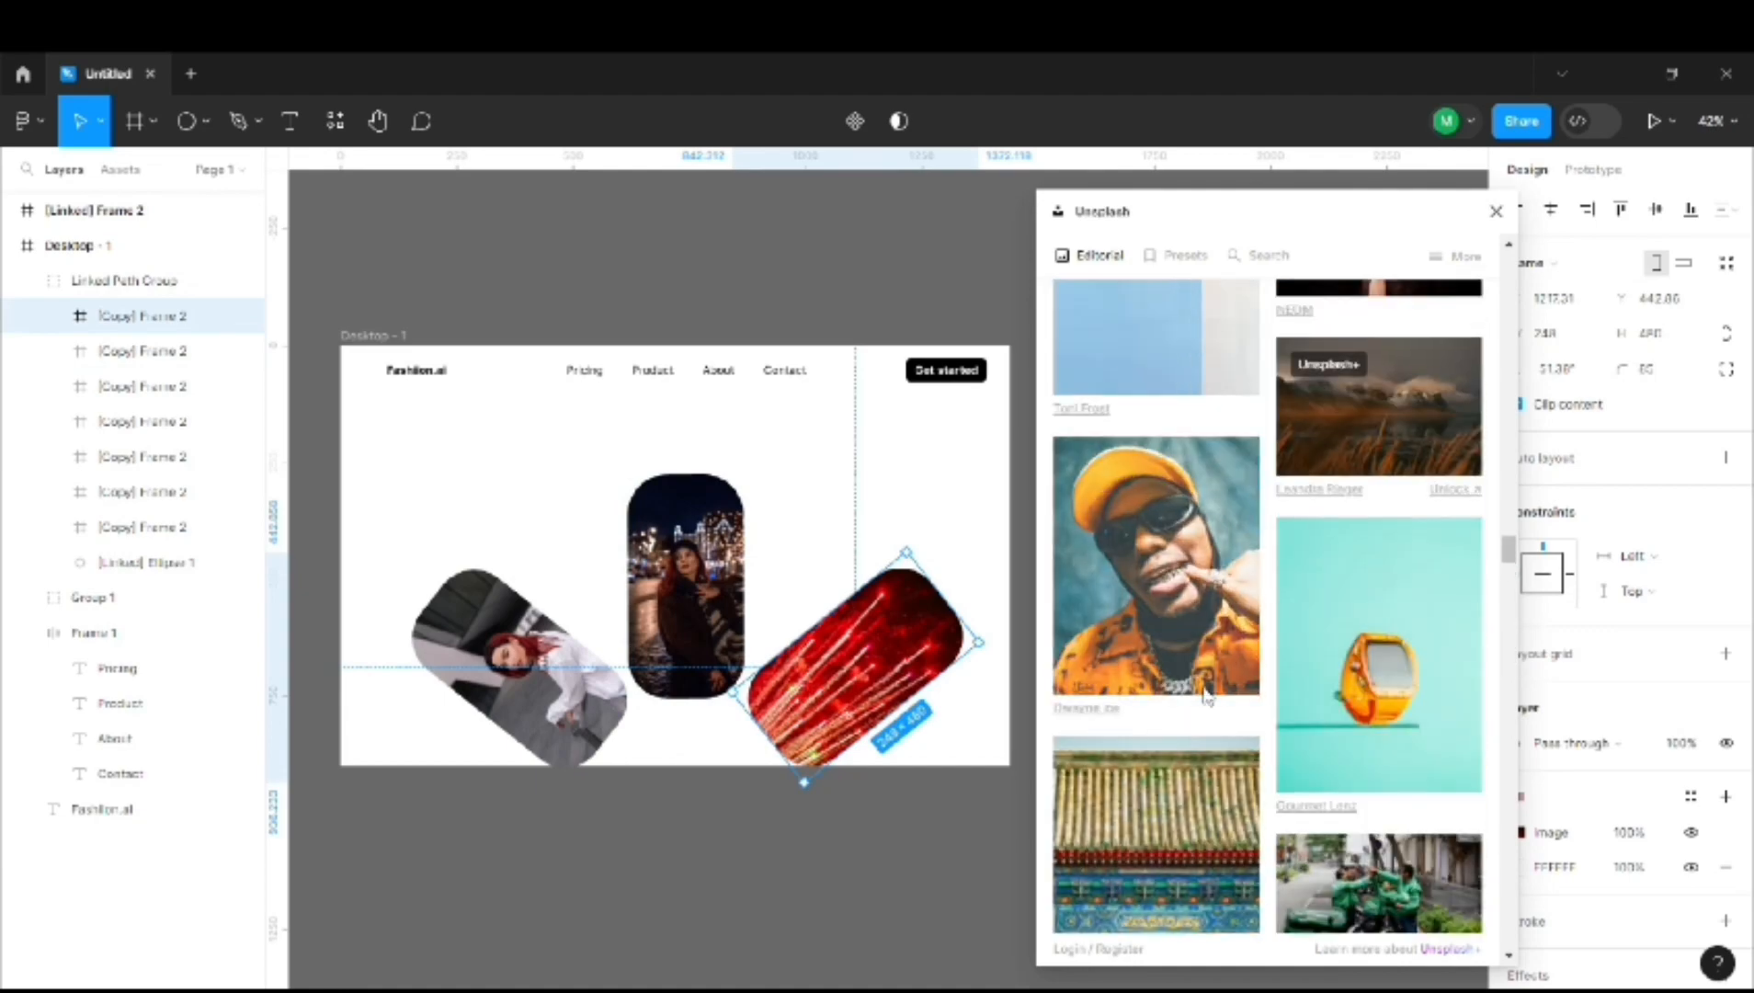
pyautogui.click(1202, 696)
pyautogui.scroll(-10, 1200, 696)
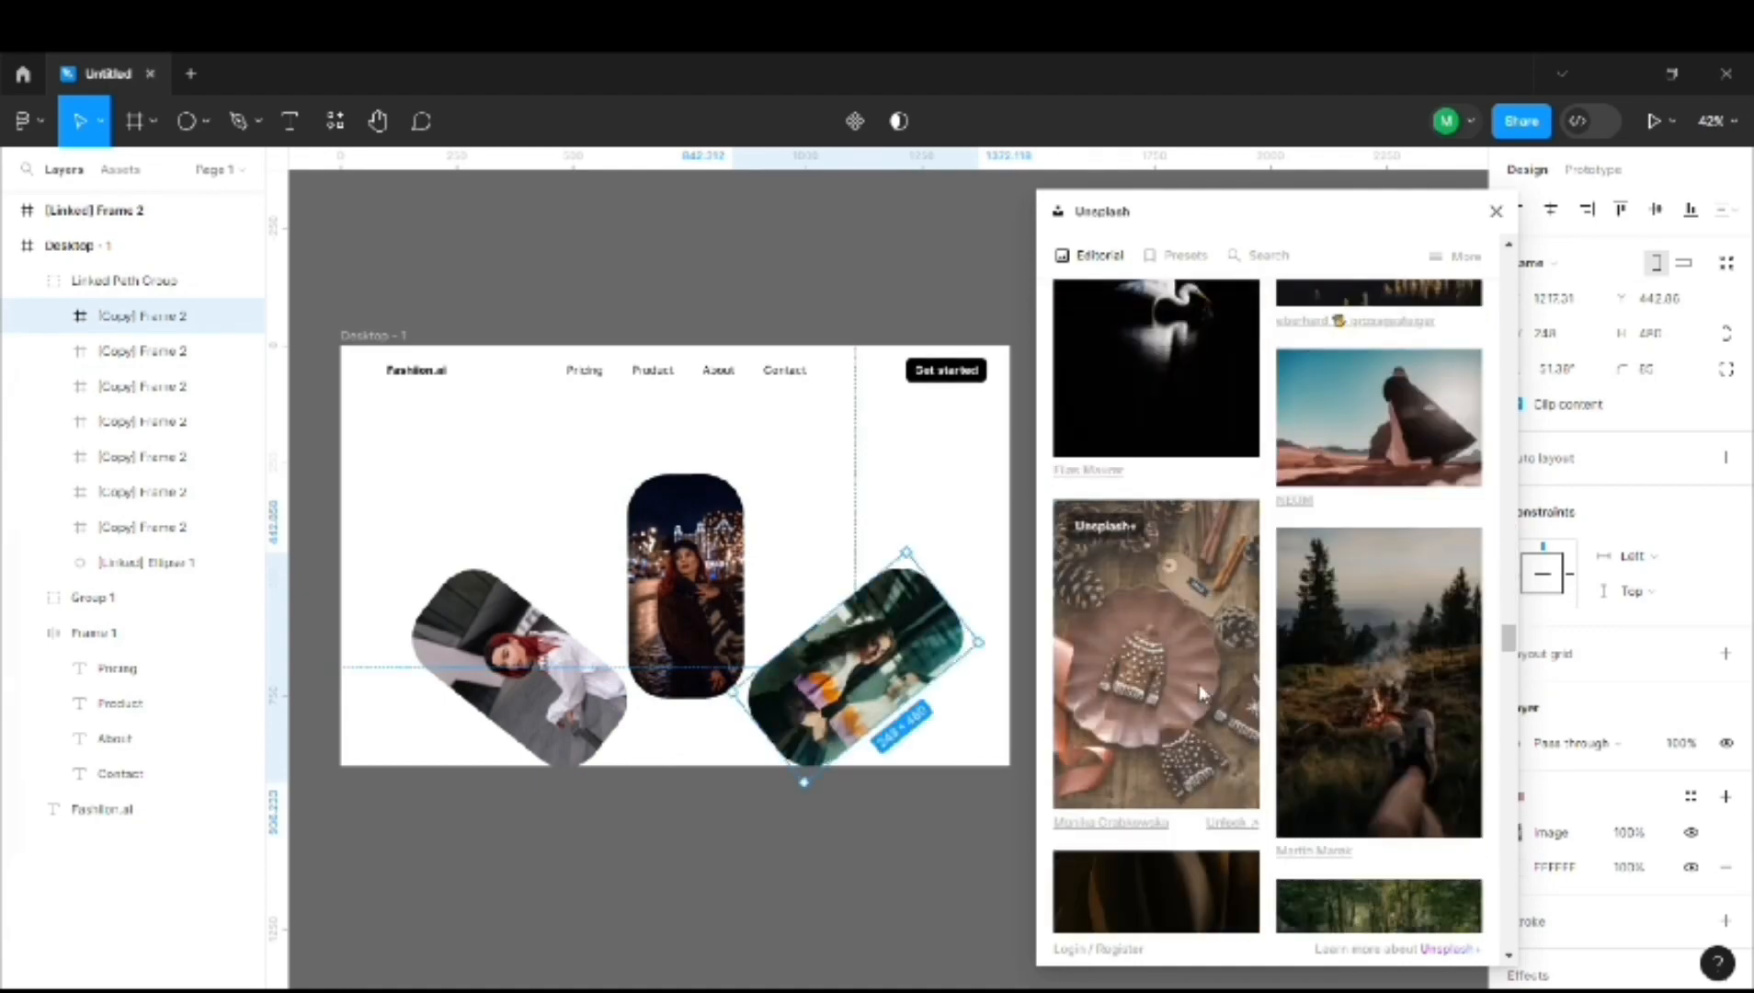
pyautogui.scroll(-10, 1200, 696)
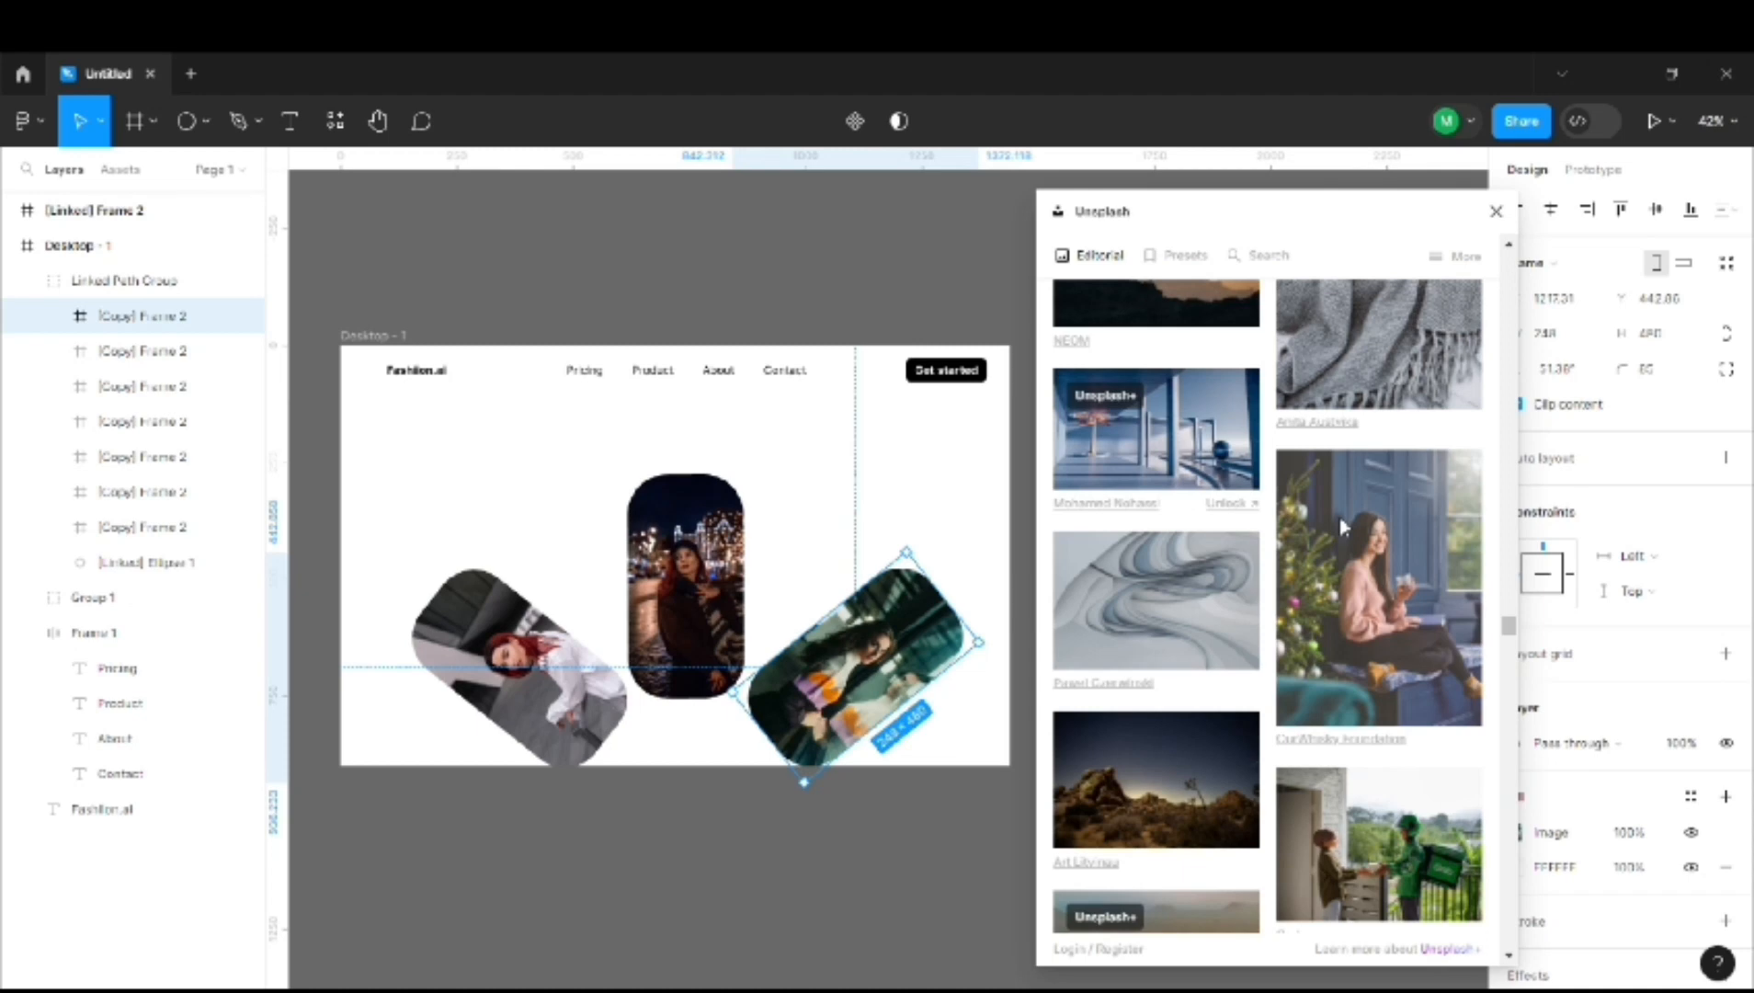
# Select the linked path group and move the Unsplash window over the layer list to uncover the design properties.
pyautogui.click(545, 910)
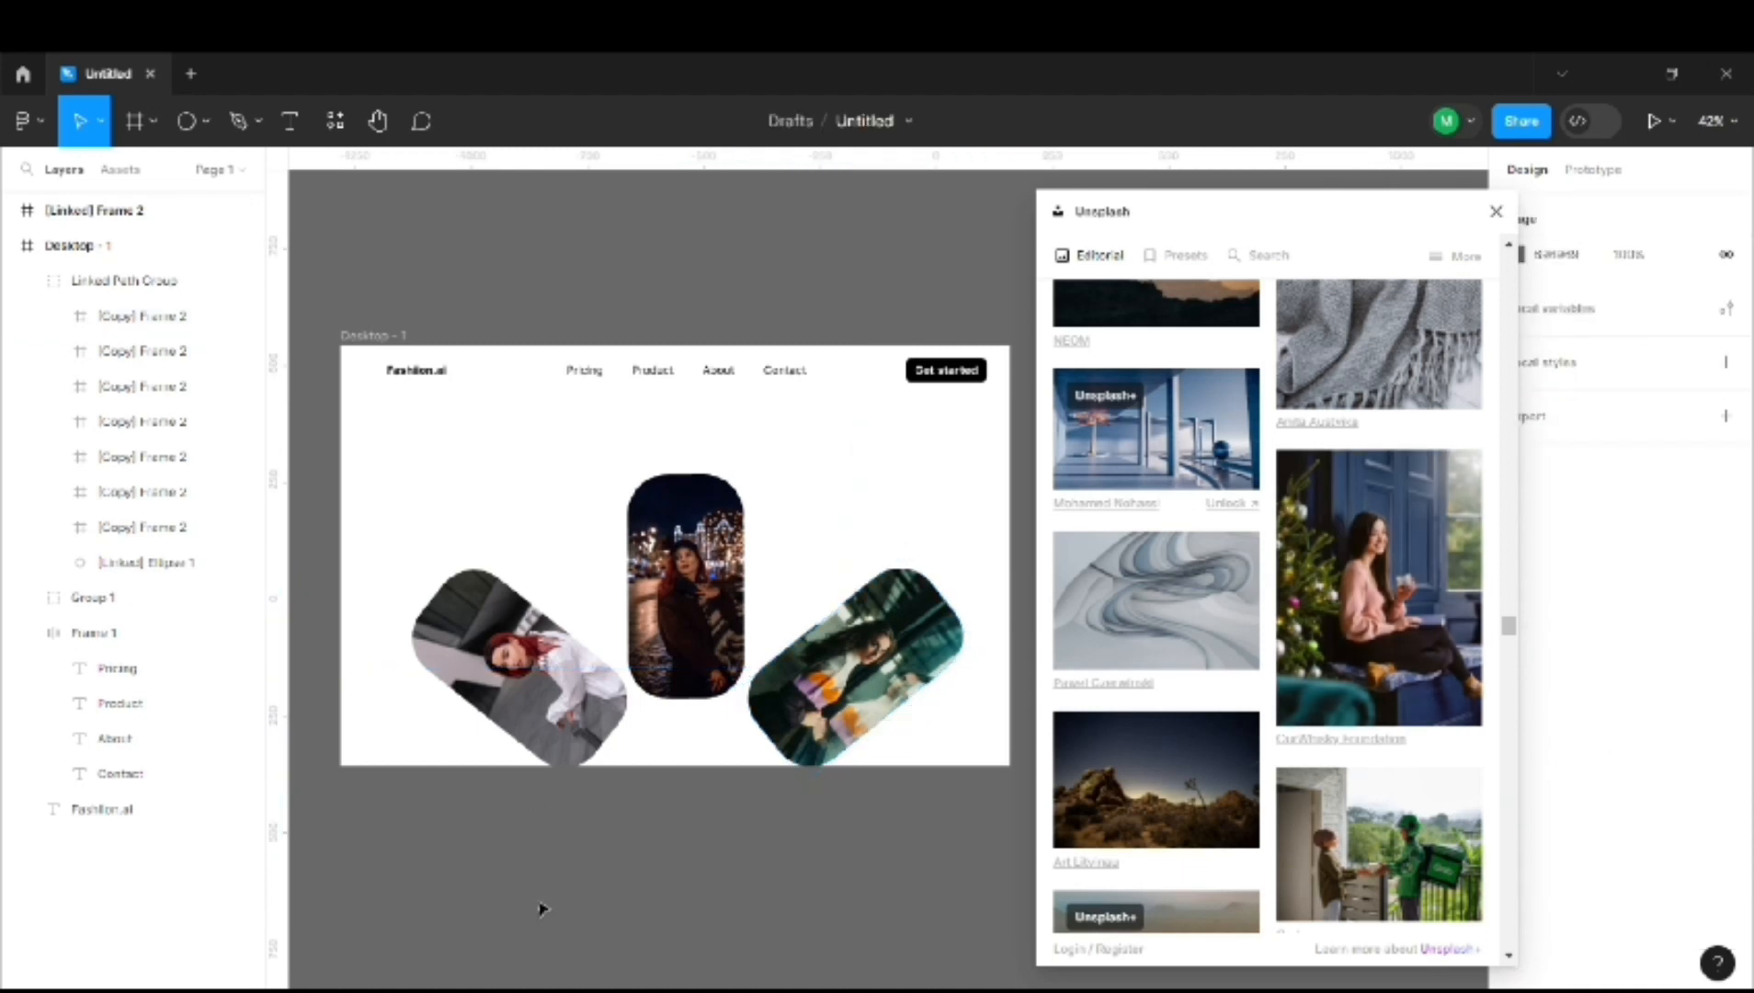
pyautogui.click(581, 715)
pyautogui.click(498, 814)
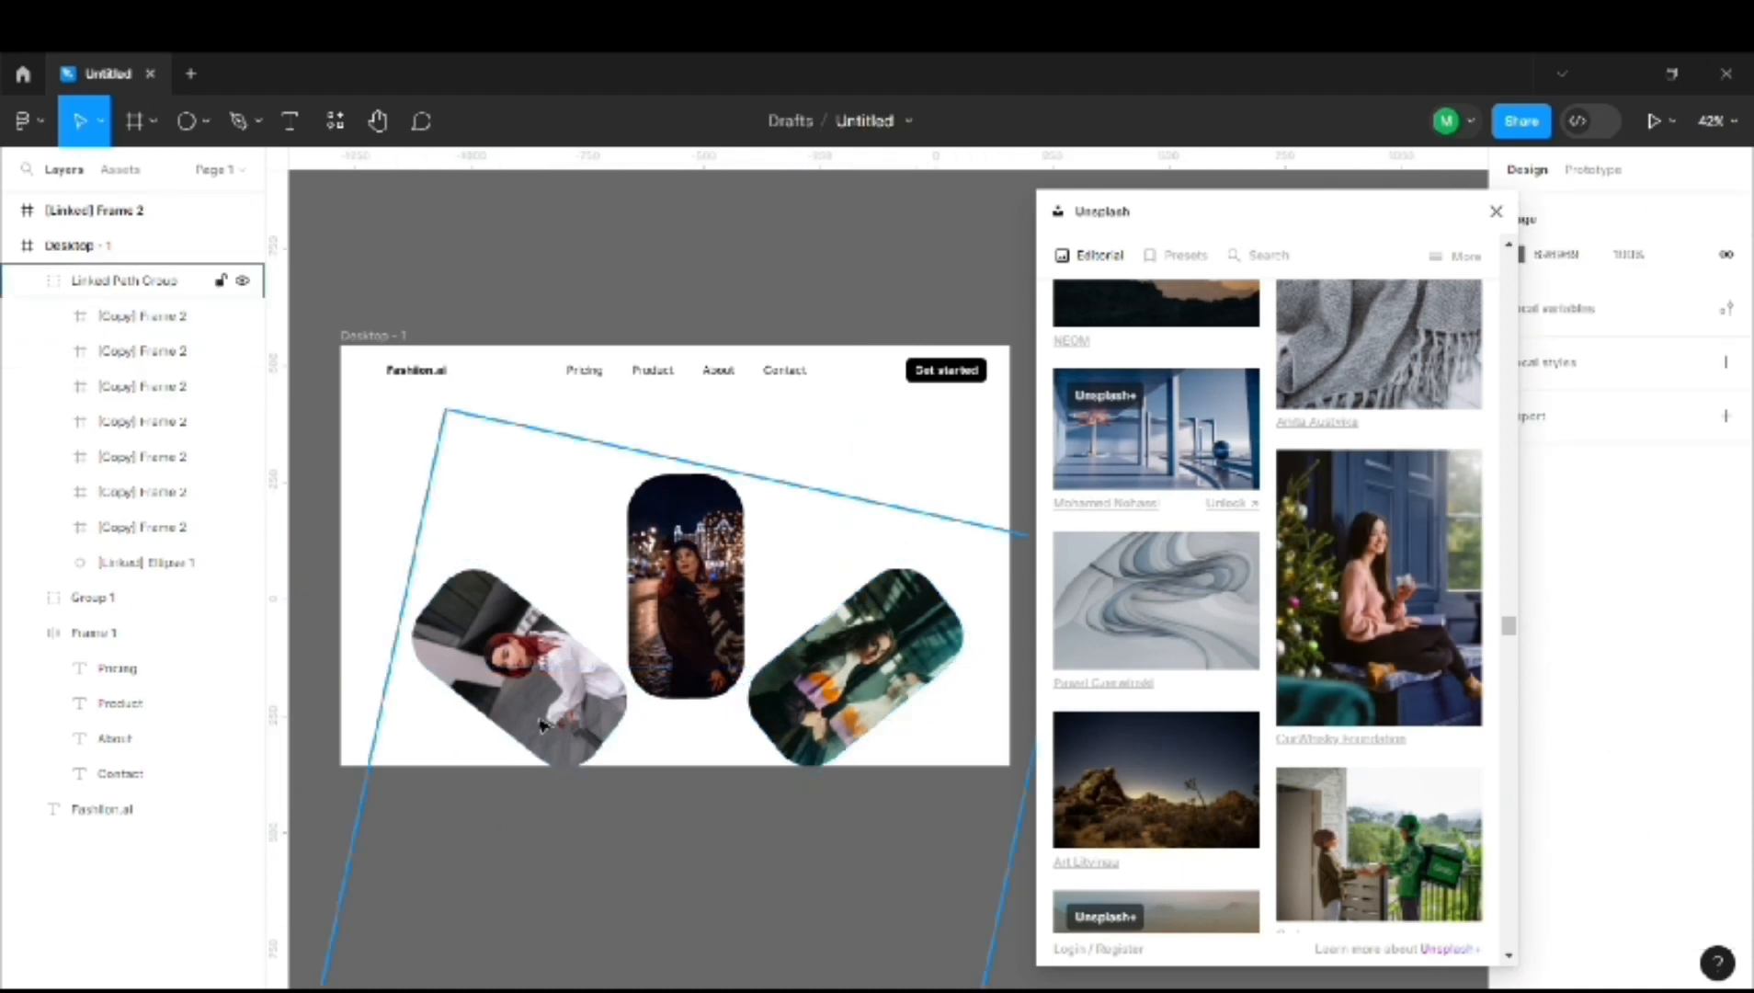
pyautogui.click(836, 823)
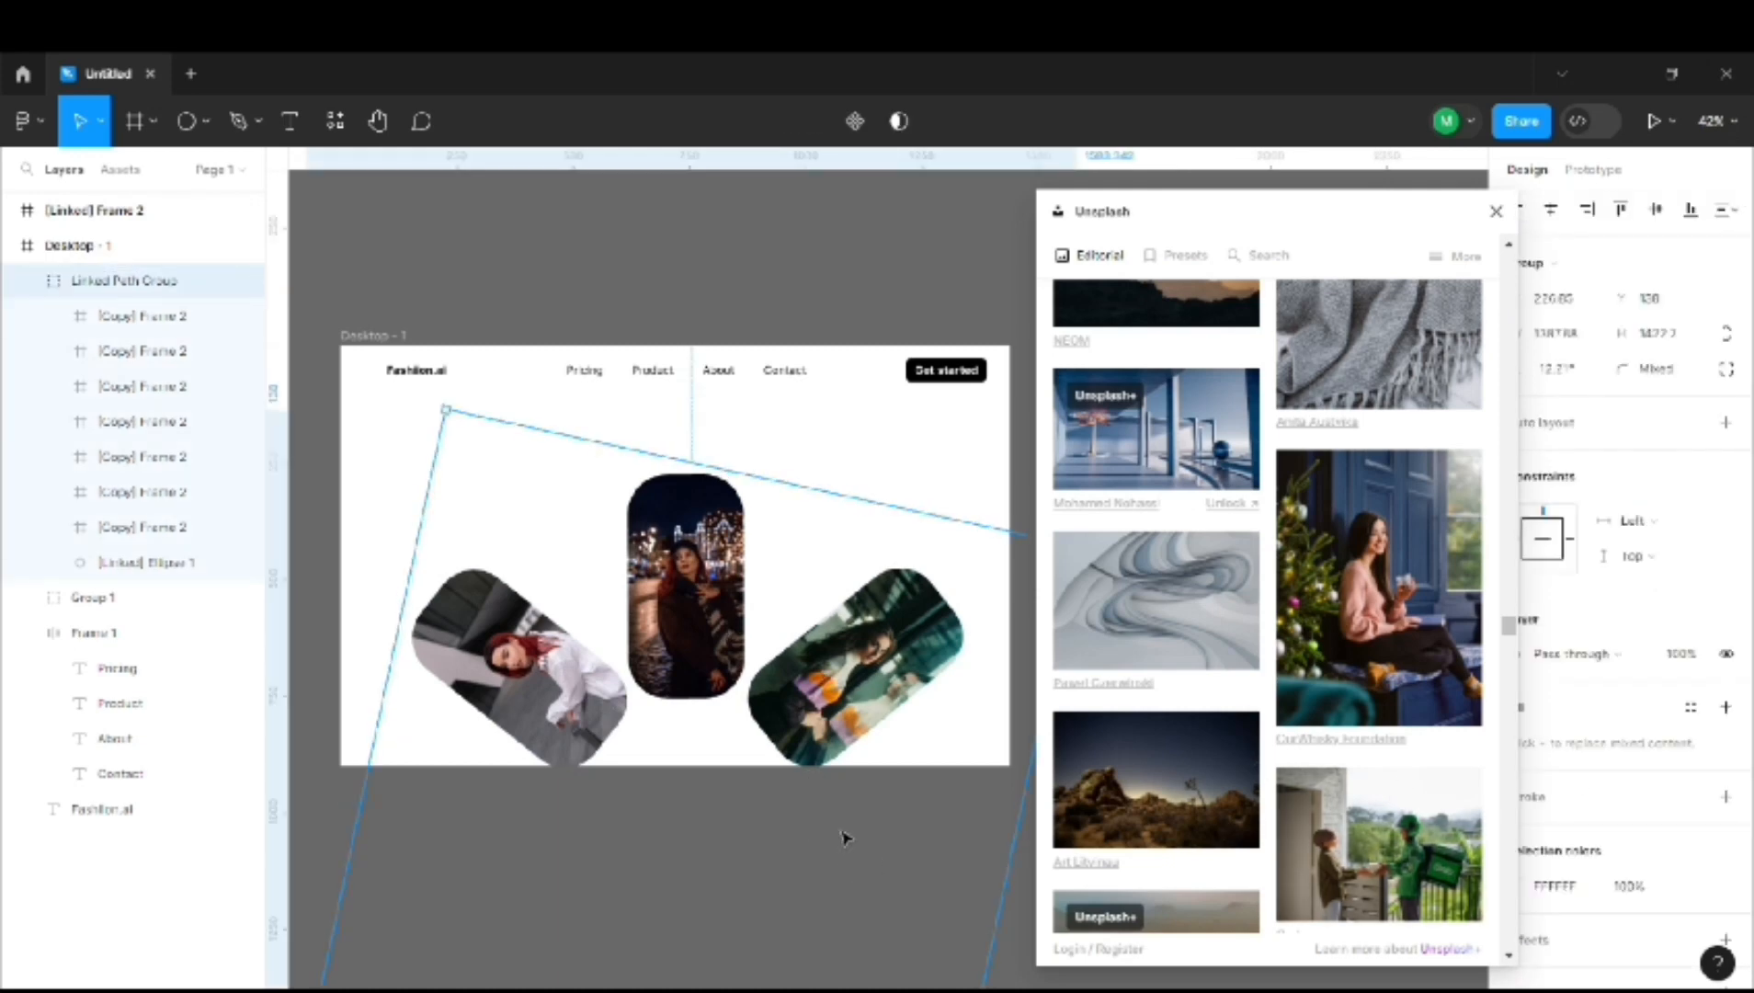
pyautogui.click(504, 814)
pyautogui.click(147, 280)
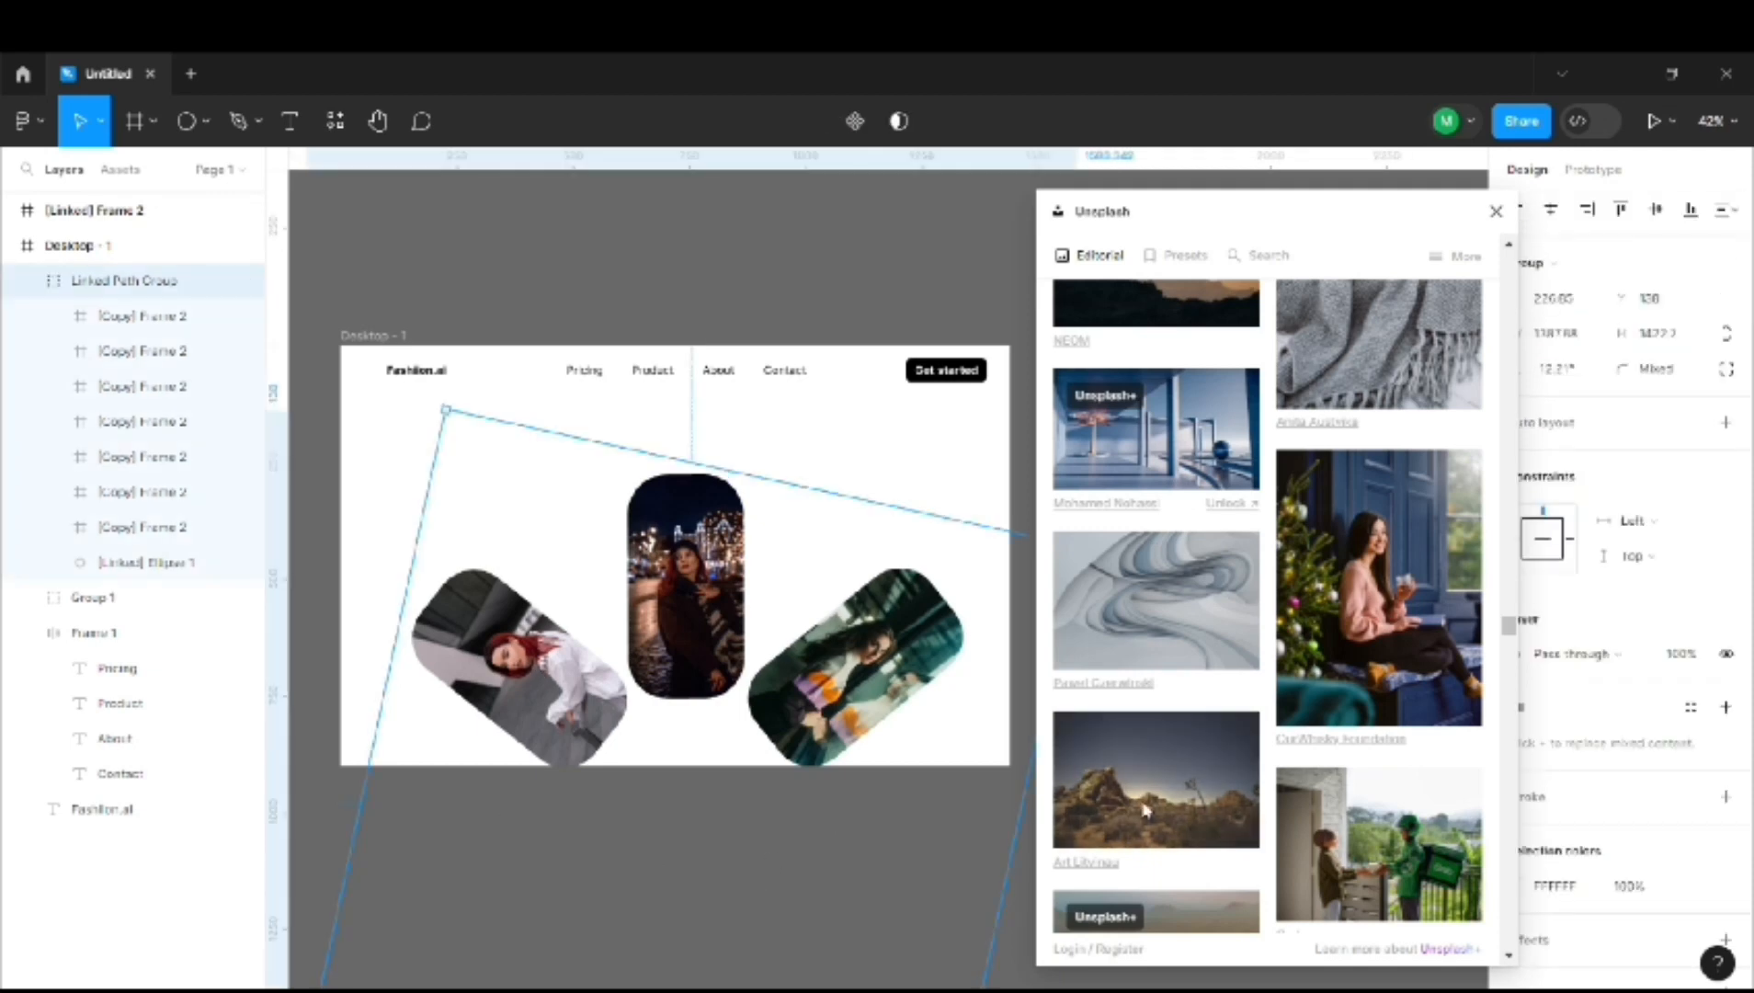
pyautogui.moveTo(1281, 212); pyautogui.dragTo(4, 246)
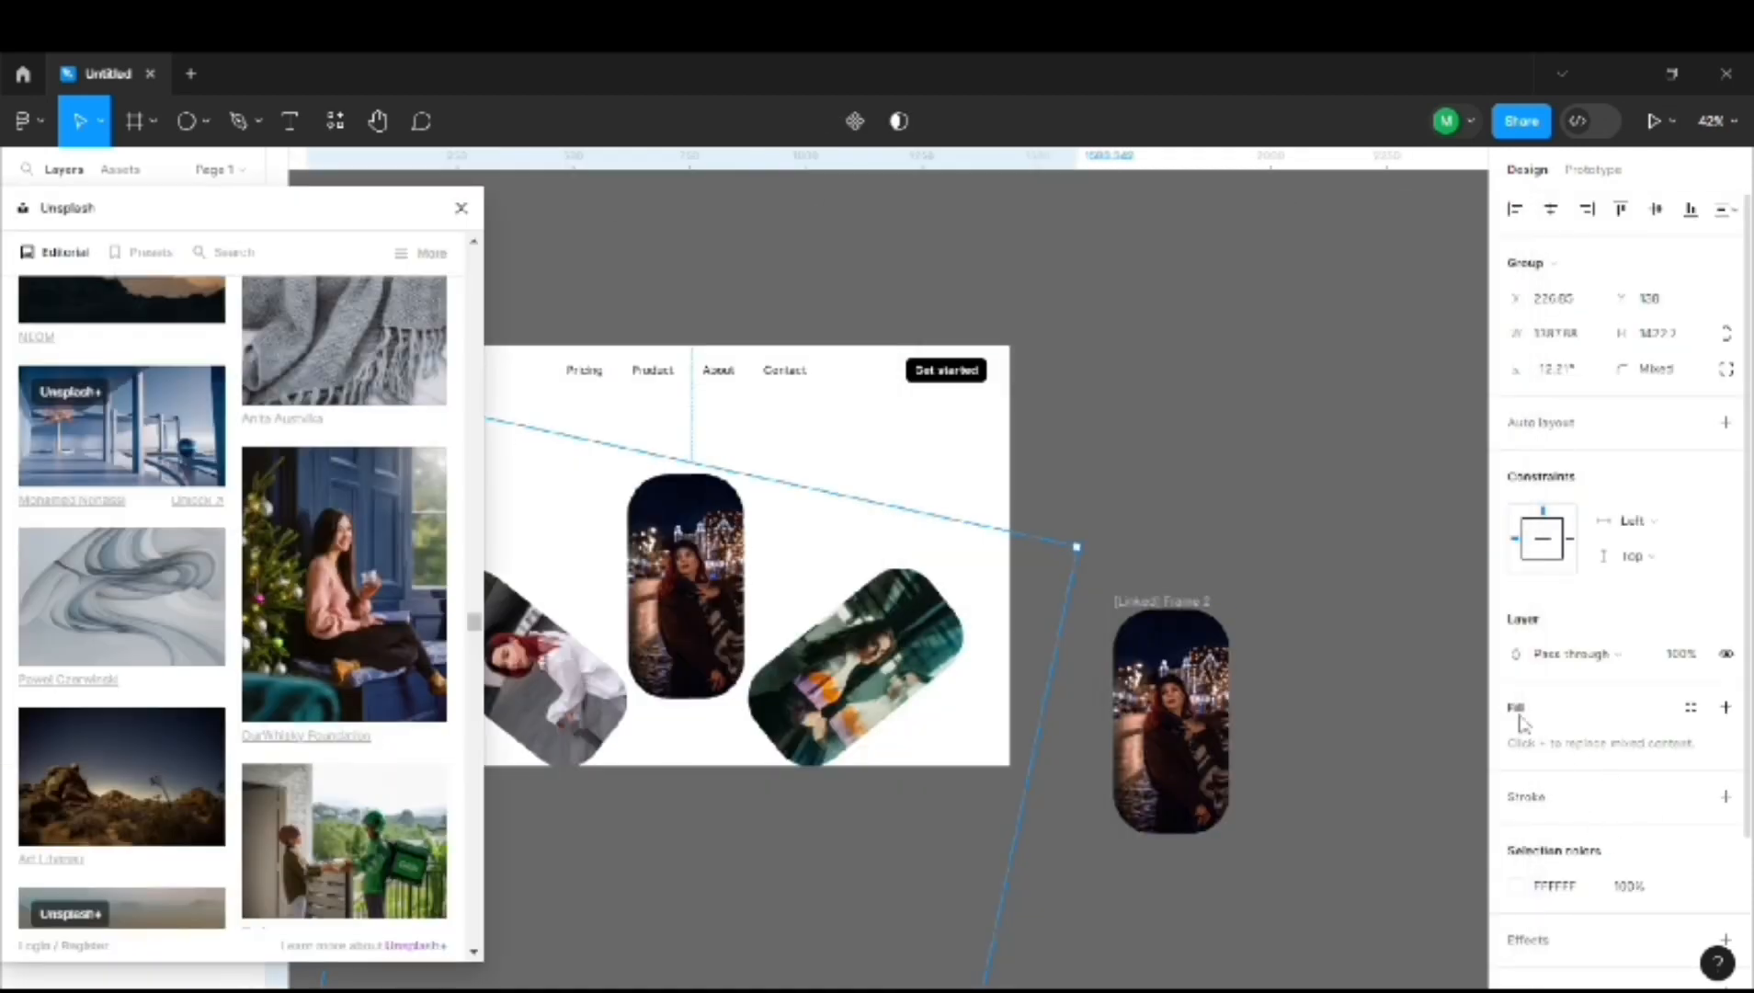
# Try adding a fill to the linked path group, moving it up, and applying Unsplash photos to its images.
pyautogui.click(1726, 706)
pyautogui.moveTo(743, 768); pyautogui.dragTo(772, 451)
pyautogui.doubleClick(773, 451)
pyautogui.click(343, 584)
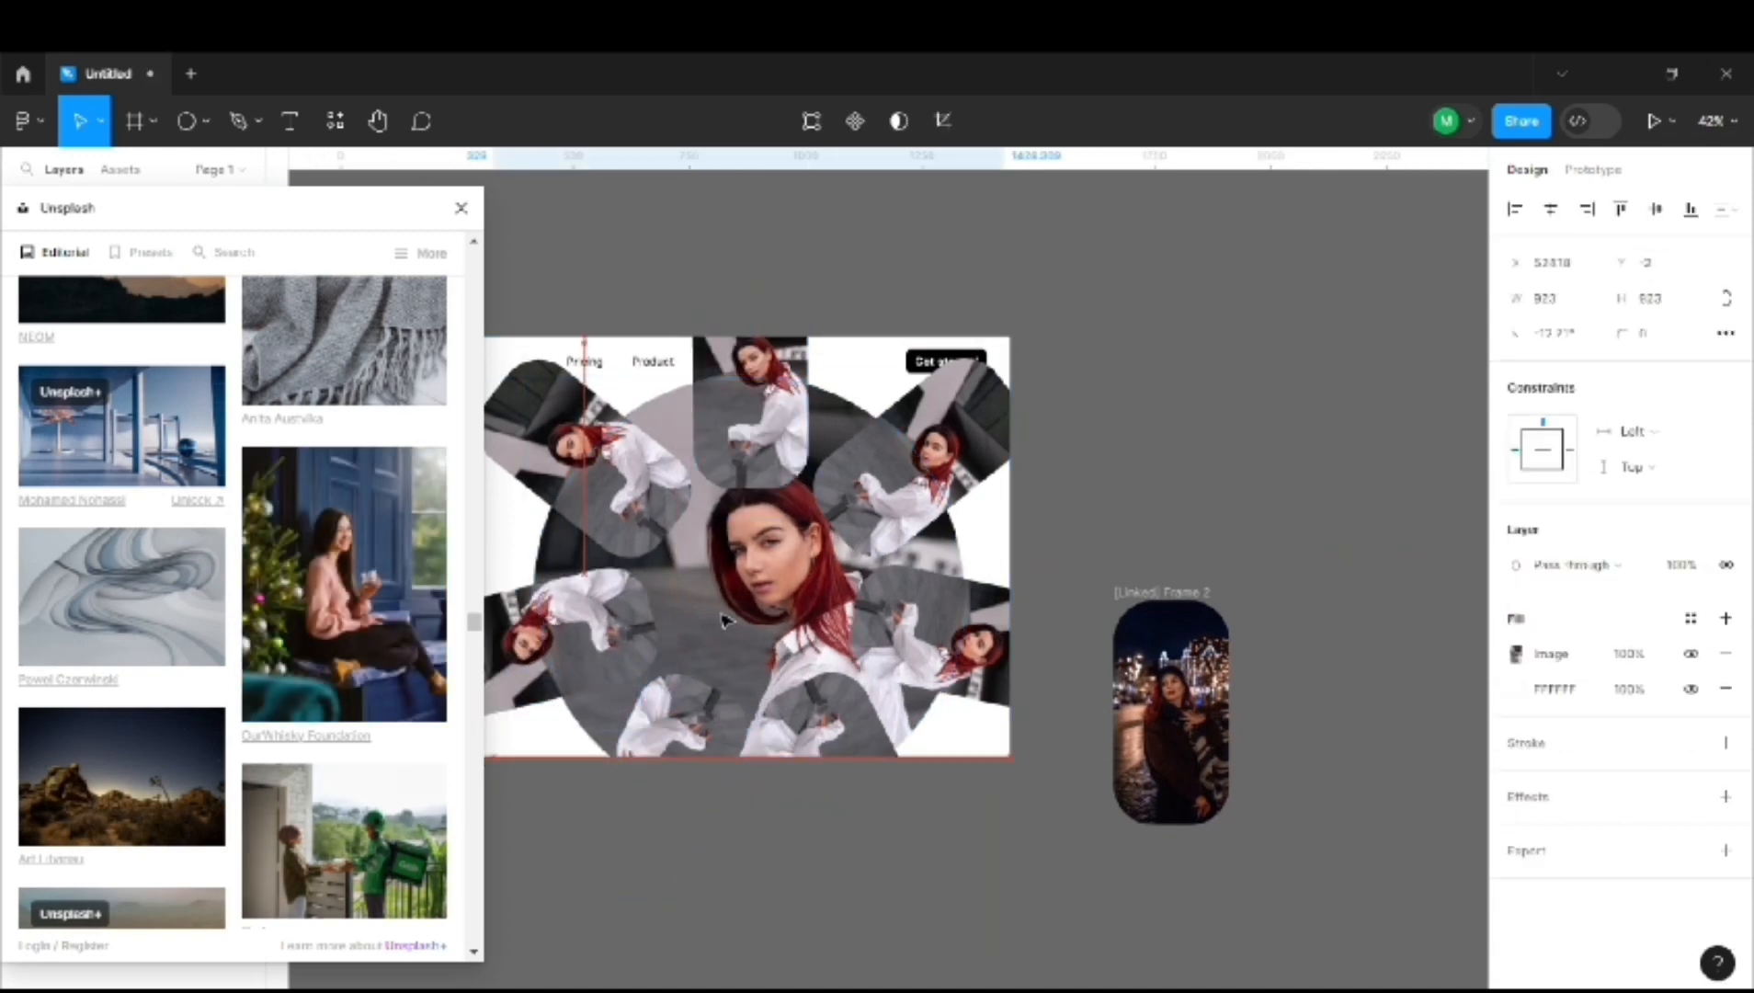
pyautogui.click(930, 710)
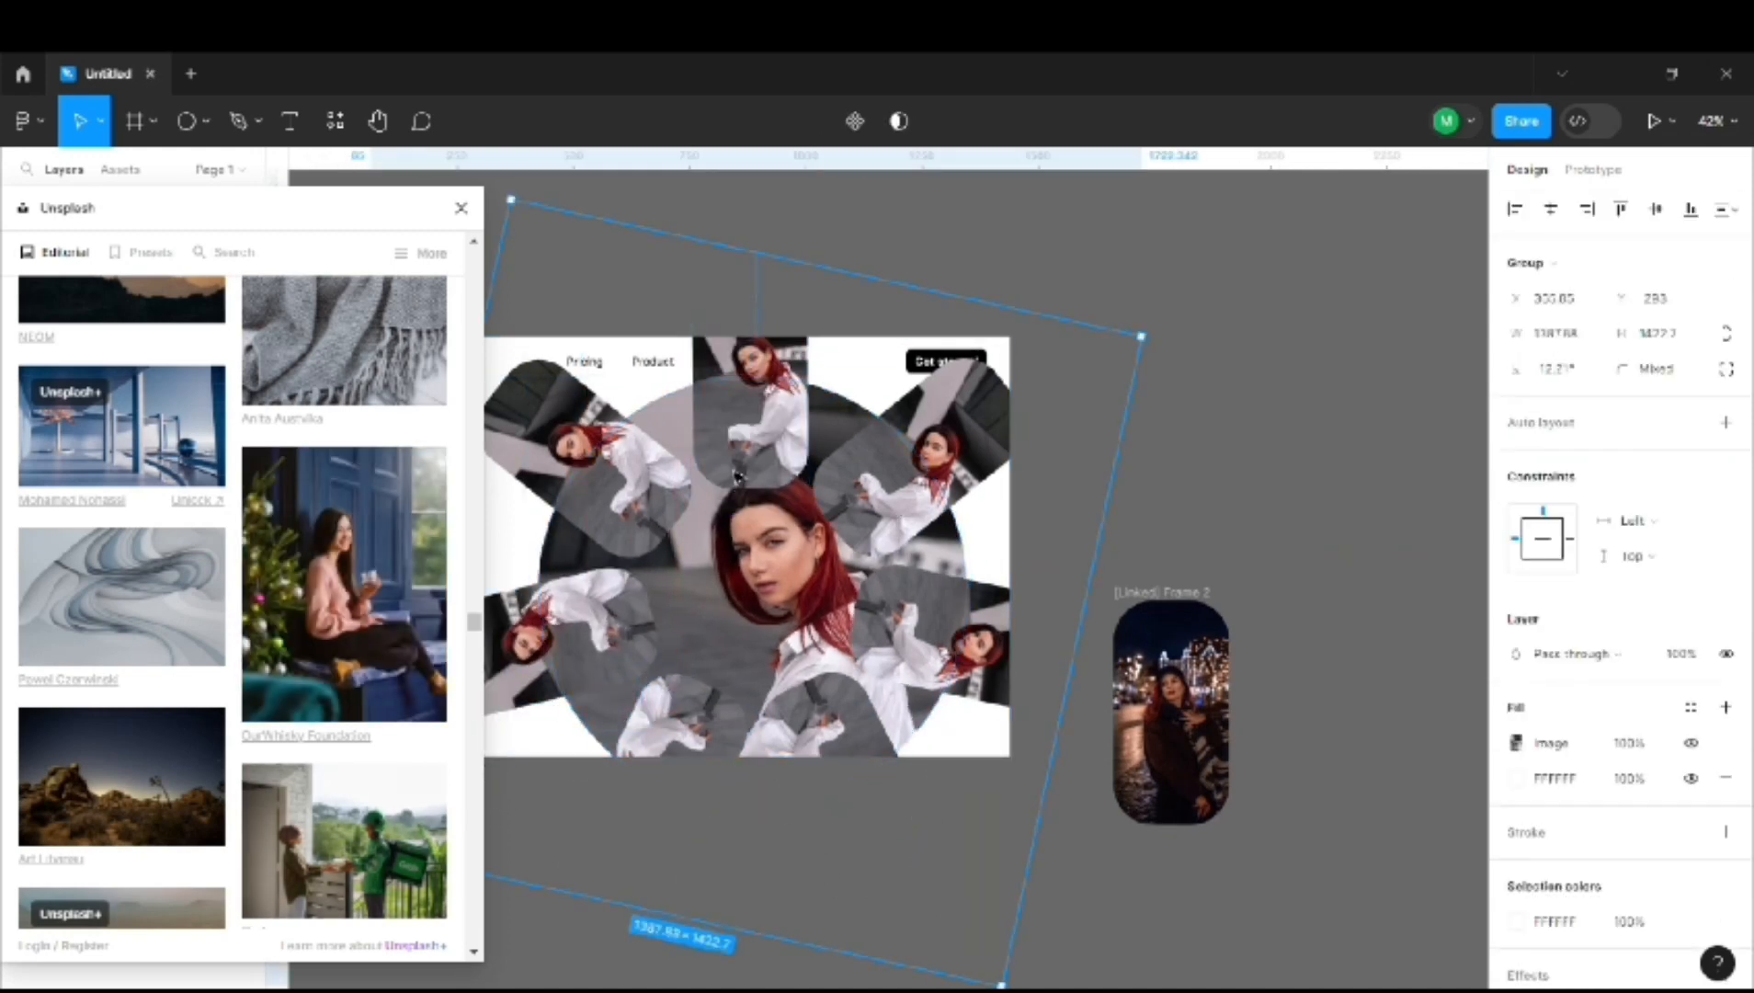
pyautogui.click(409, 713)
pyautogui.press('Tab')
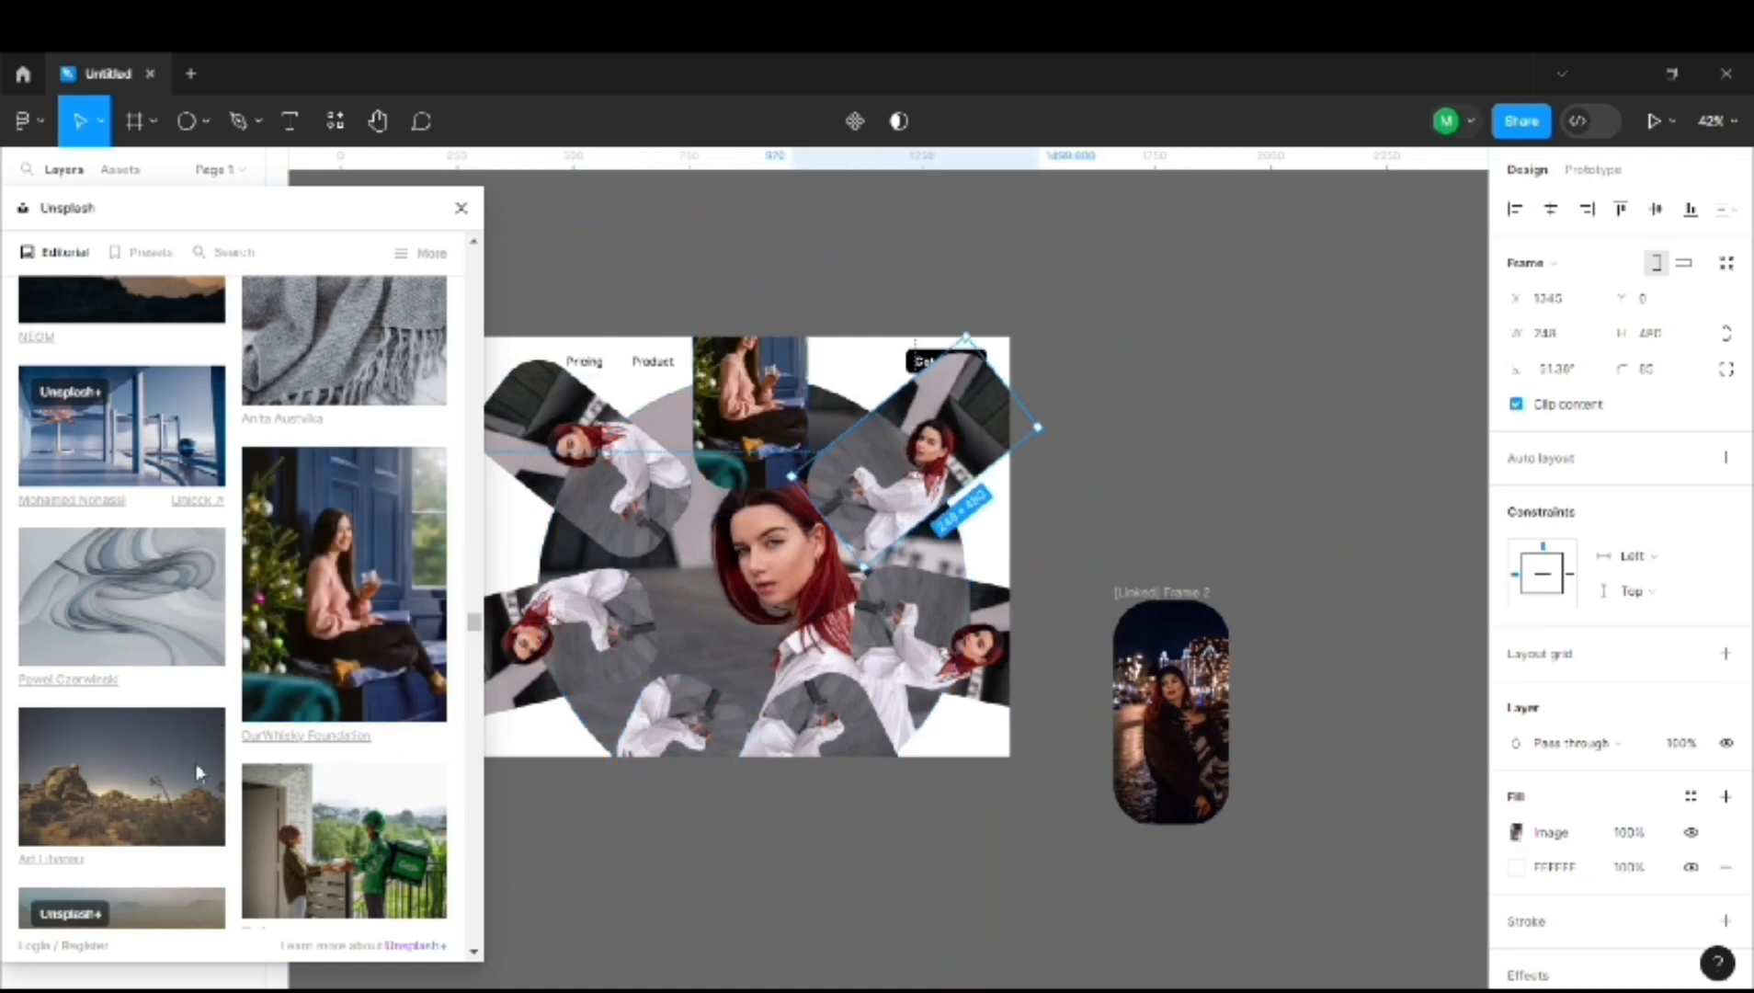
# Undo the fill, photo and position changes made to the linked path group.
pyautogui.hotkey('ctrl', 'z')
pyautogui.hotkey('ctrl', 'z')
pyautogui.hotkey('ctrl', 'z')
pyautogui.hotkey('ctrl', 'z')
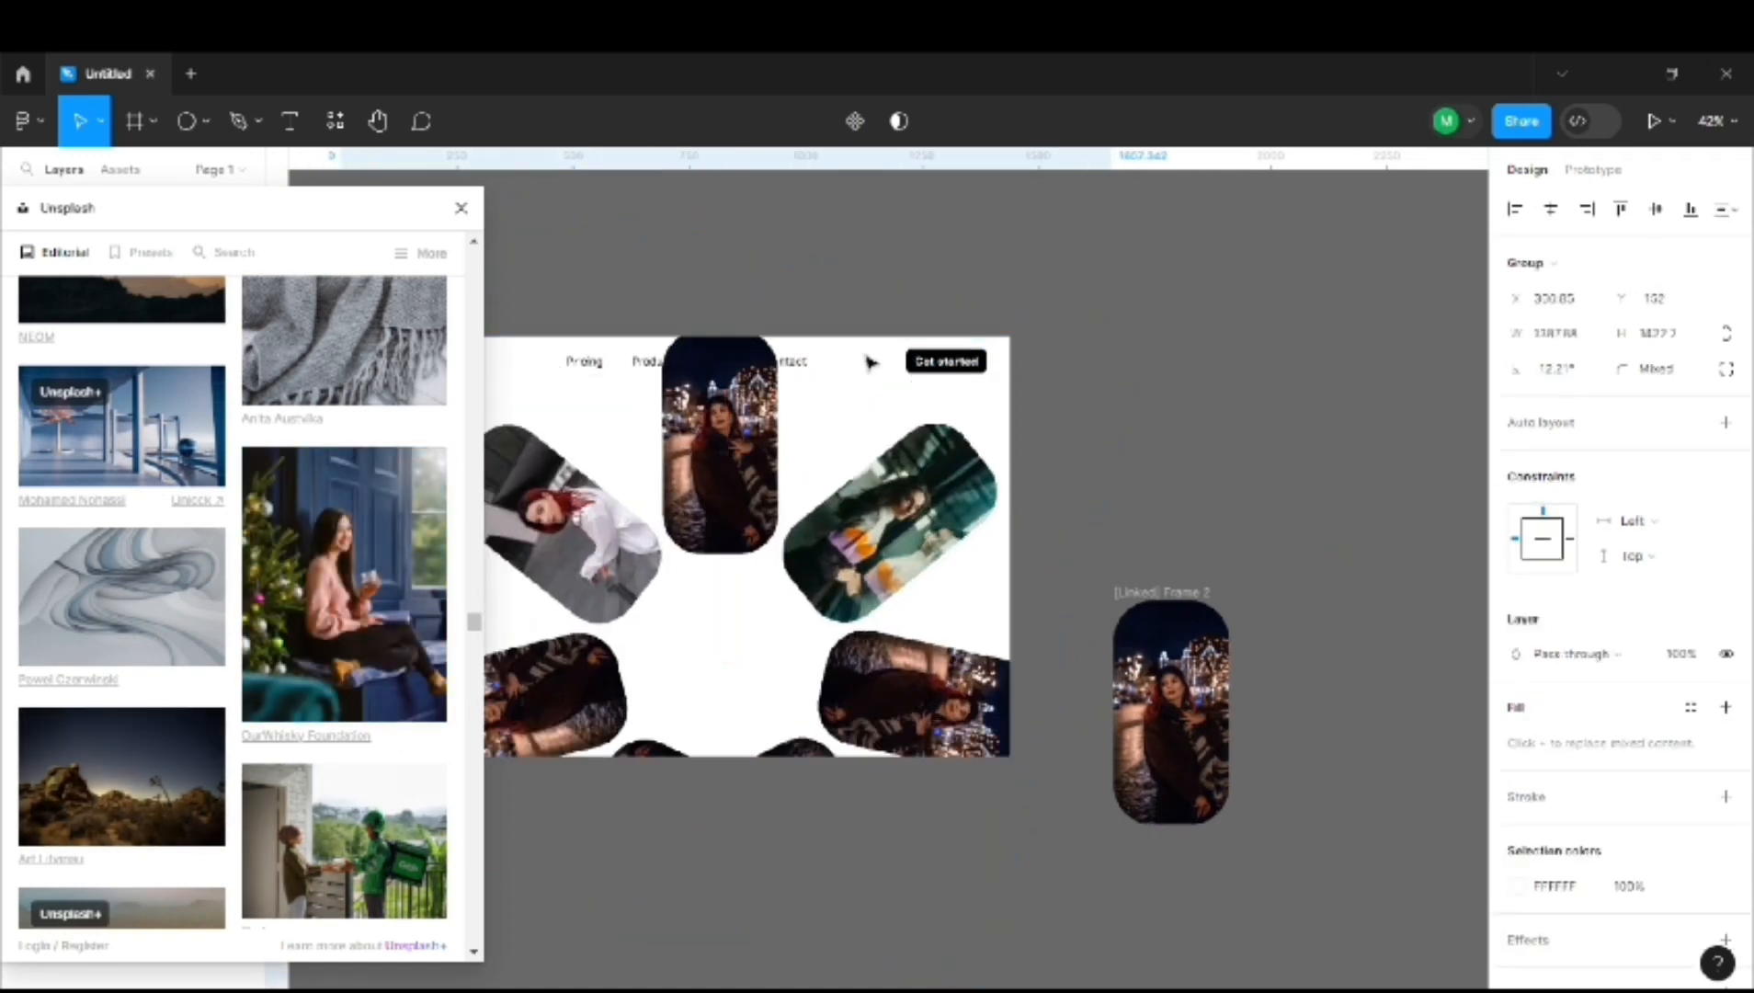
pyautogui.hotkey('ctrl', 'z')
# Fill the circle's middle-right image with the editorial photo of the woman in flowing pastel fabric.
pyautogui.click(905, 662)
pyautogui.scroll(15, 372, 676)
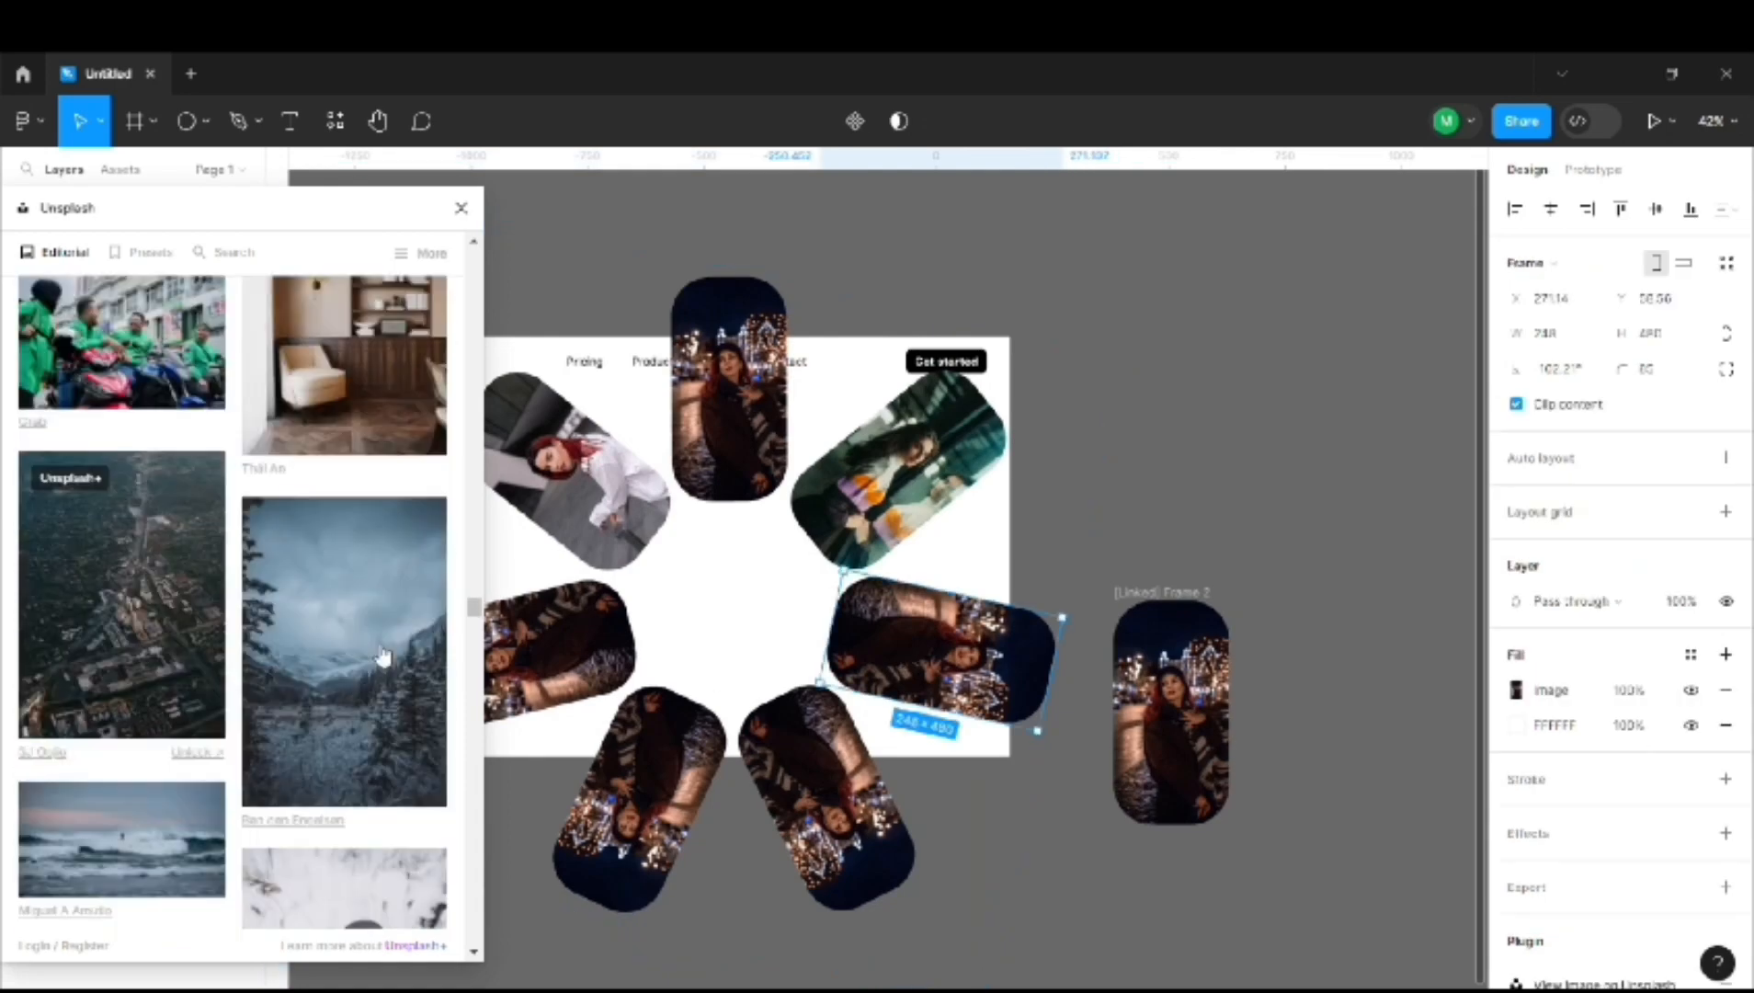
pyautogui.scroll(10, 372, 675)
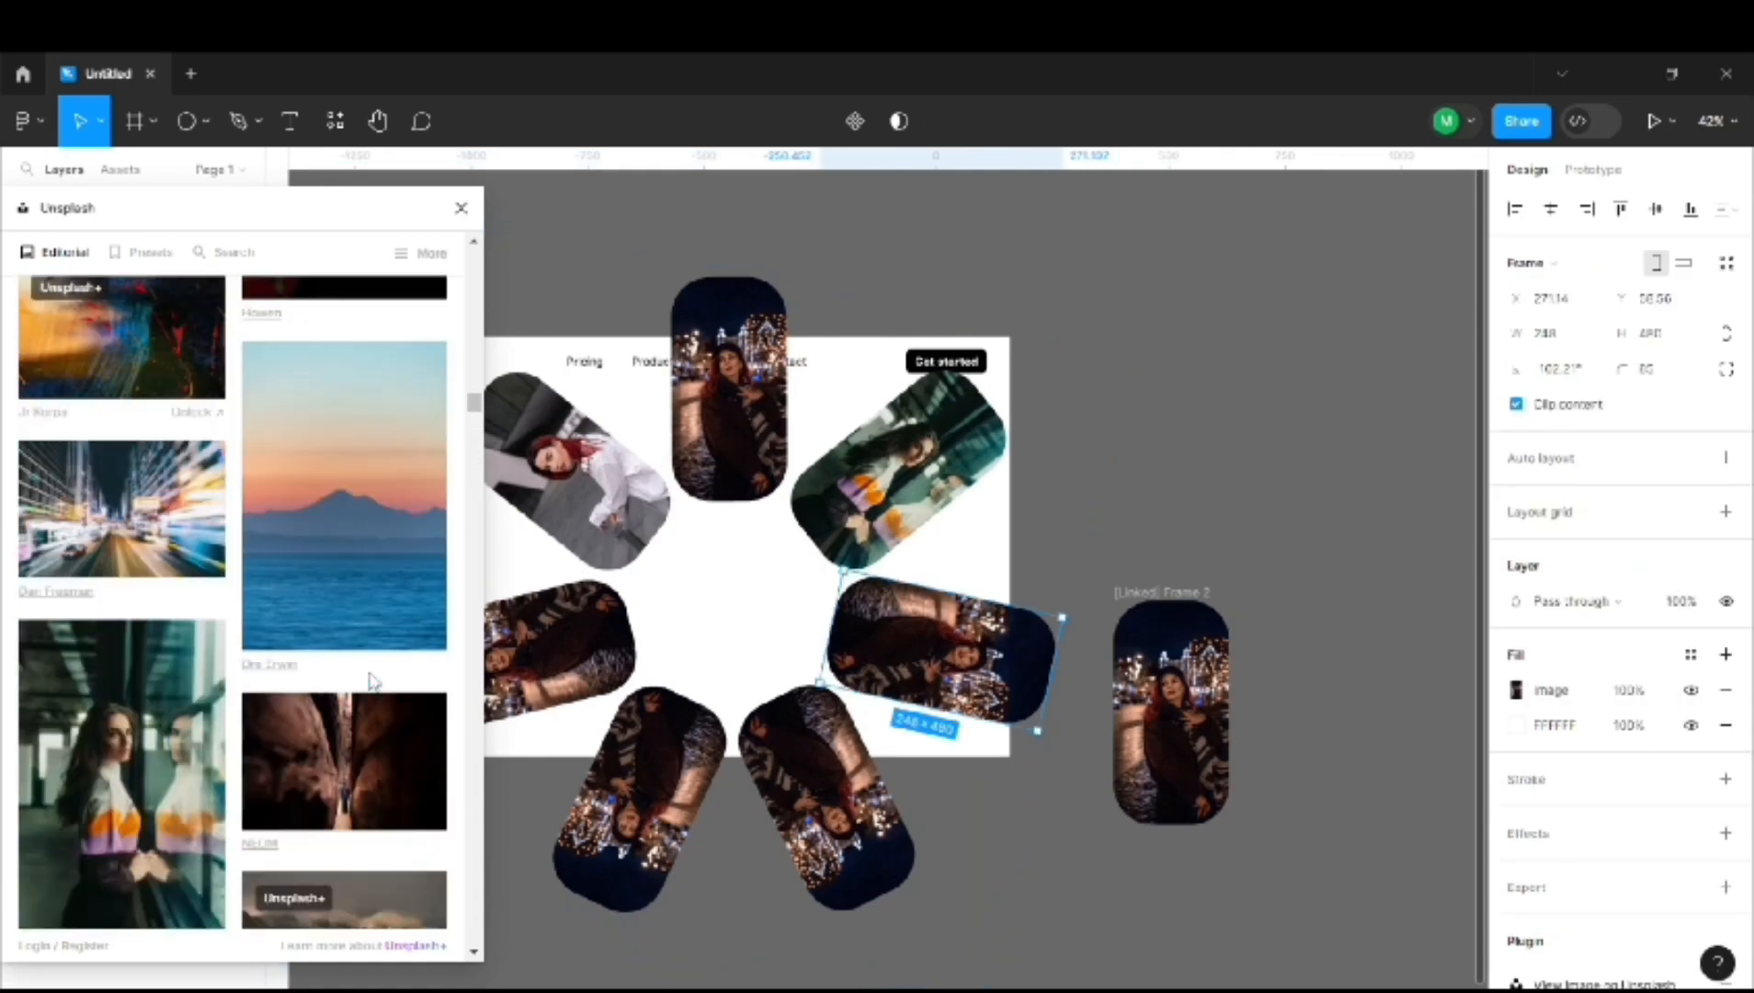
pyautogui.scroll(-12, 322, 667)
pyautogui.scroll(-5, 277, 656)
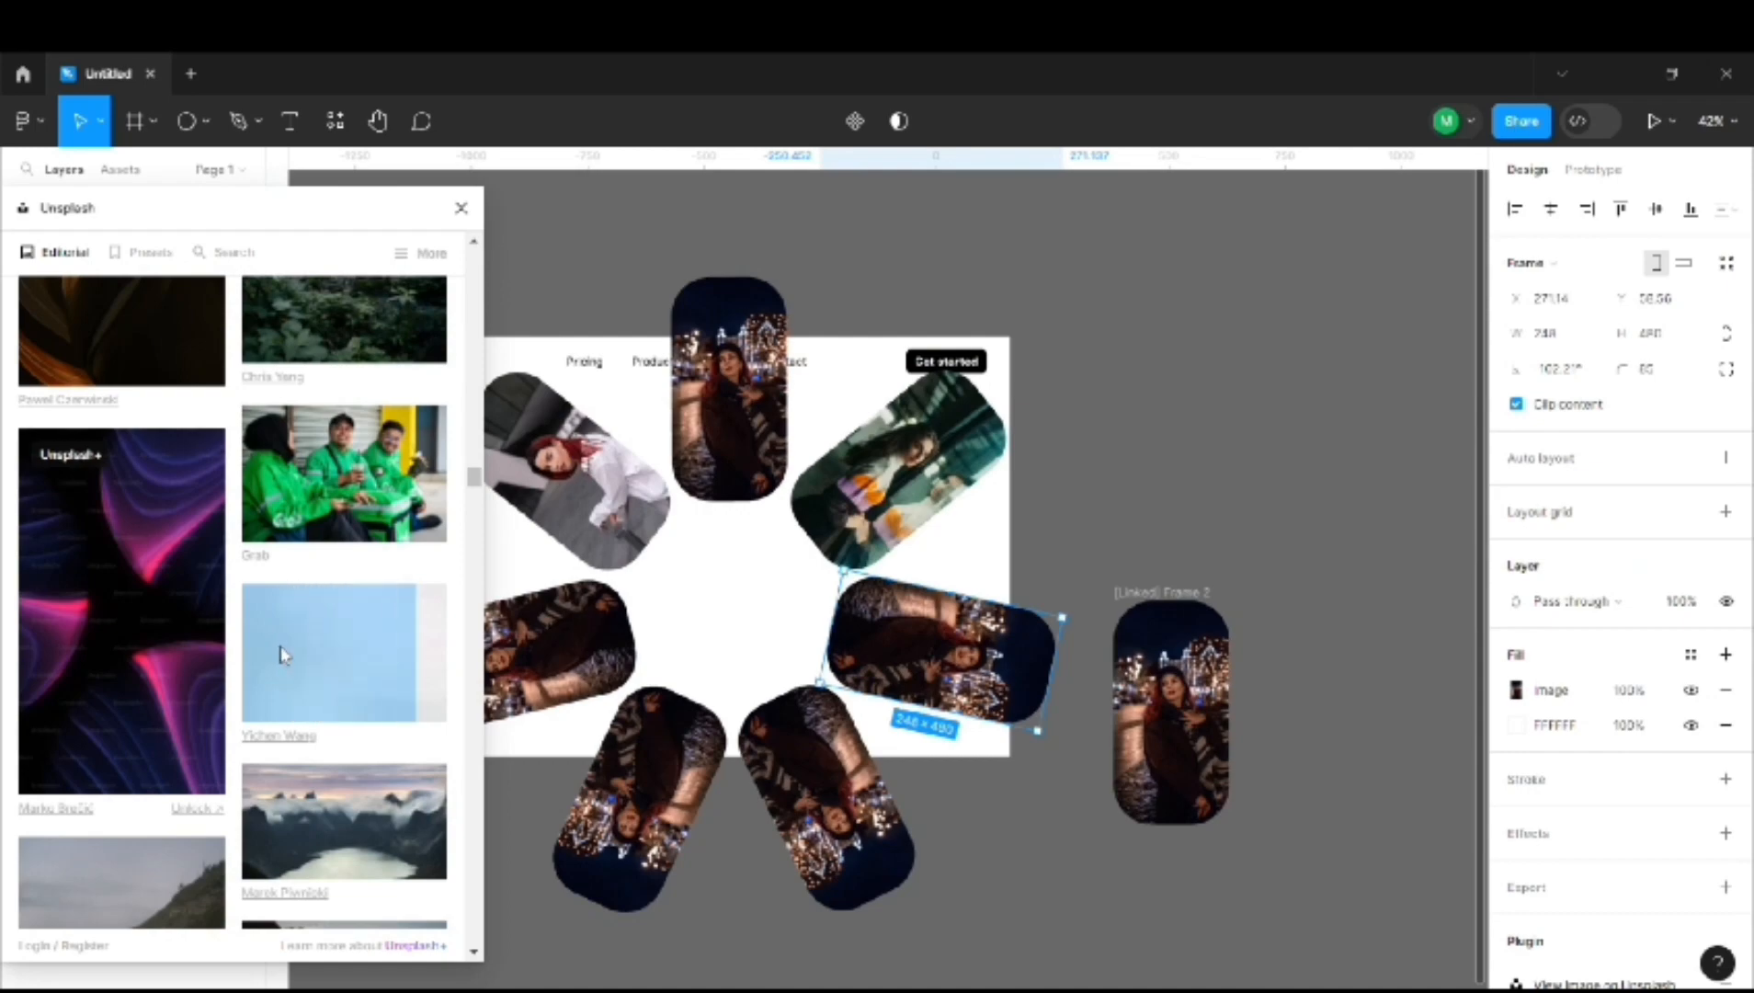
pyautogui.click(280, 656)
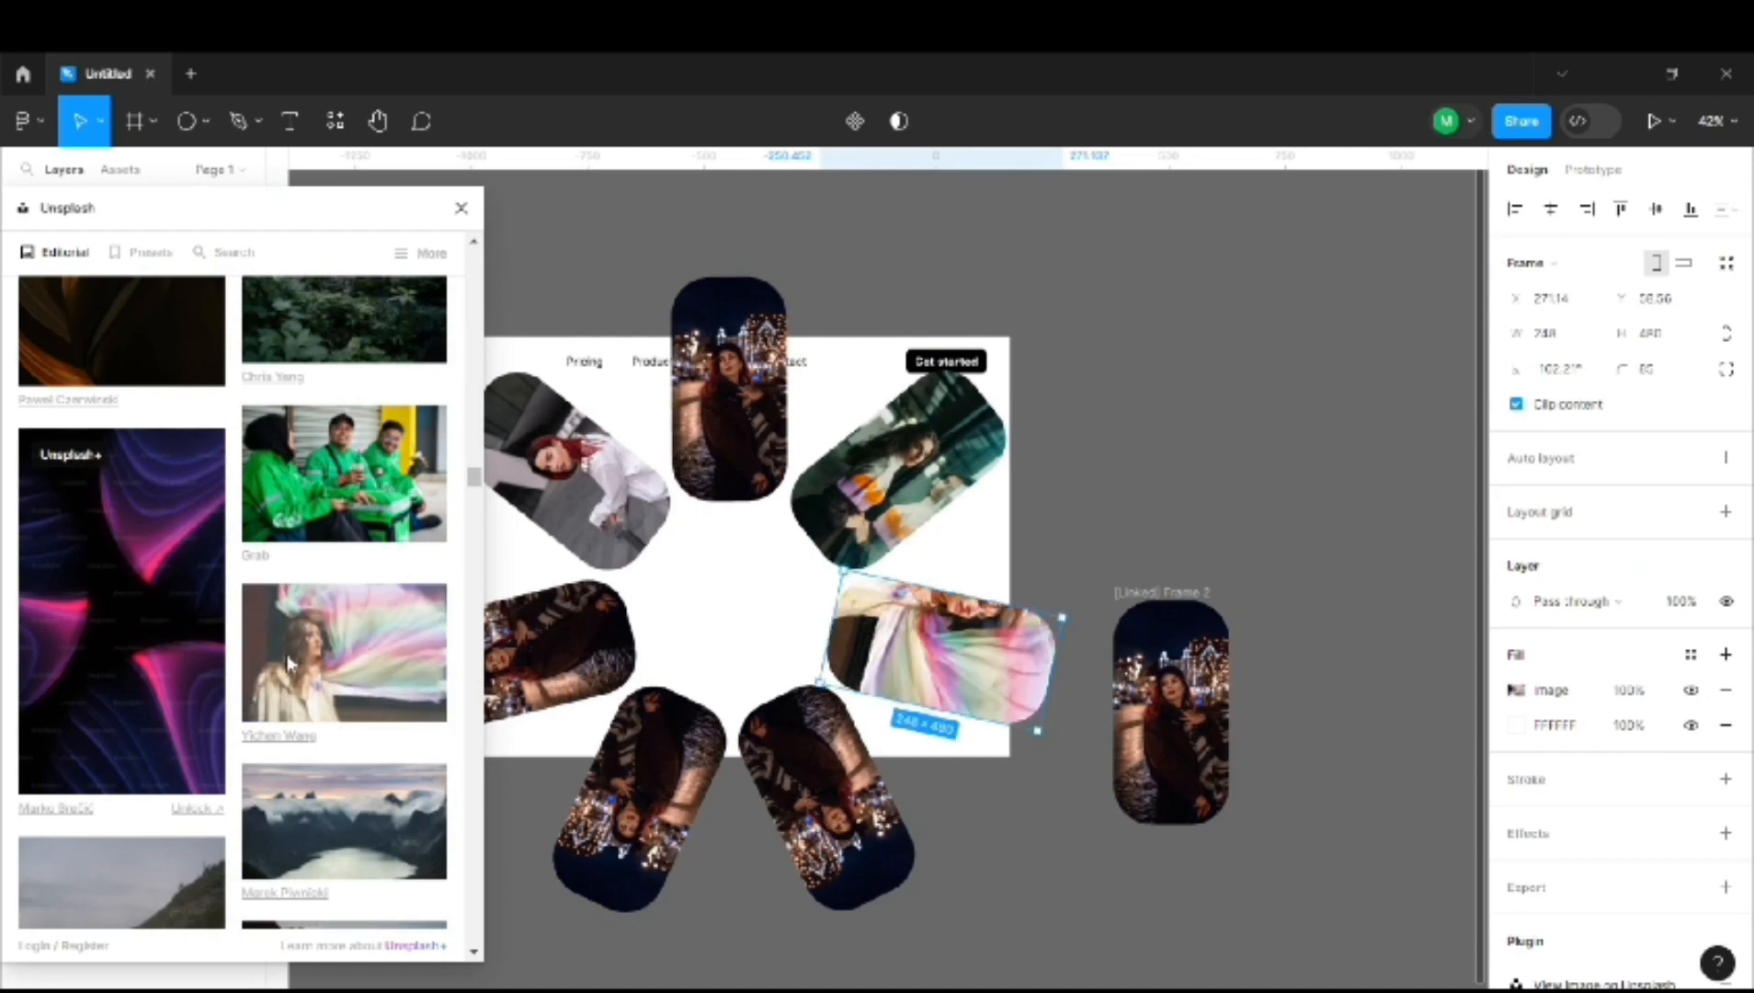
# Replace the middle-right image's photo with the editorial photo of the short-haired blonde woman in red and white.
pyautogui.scroll(-15, 313, 669)
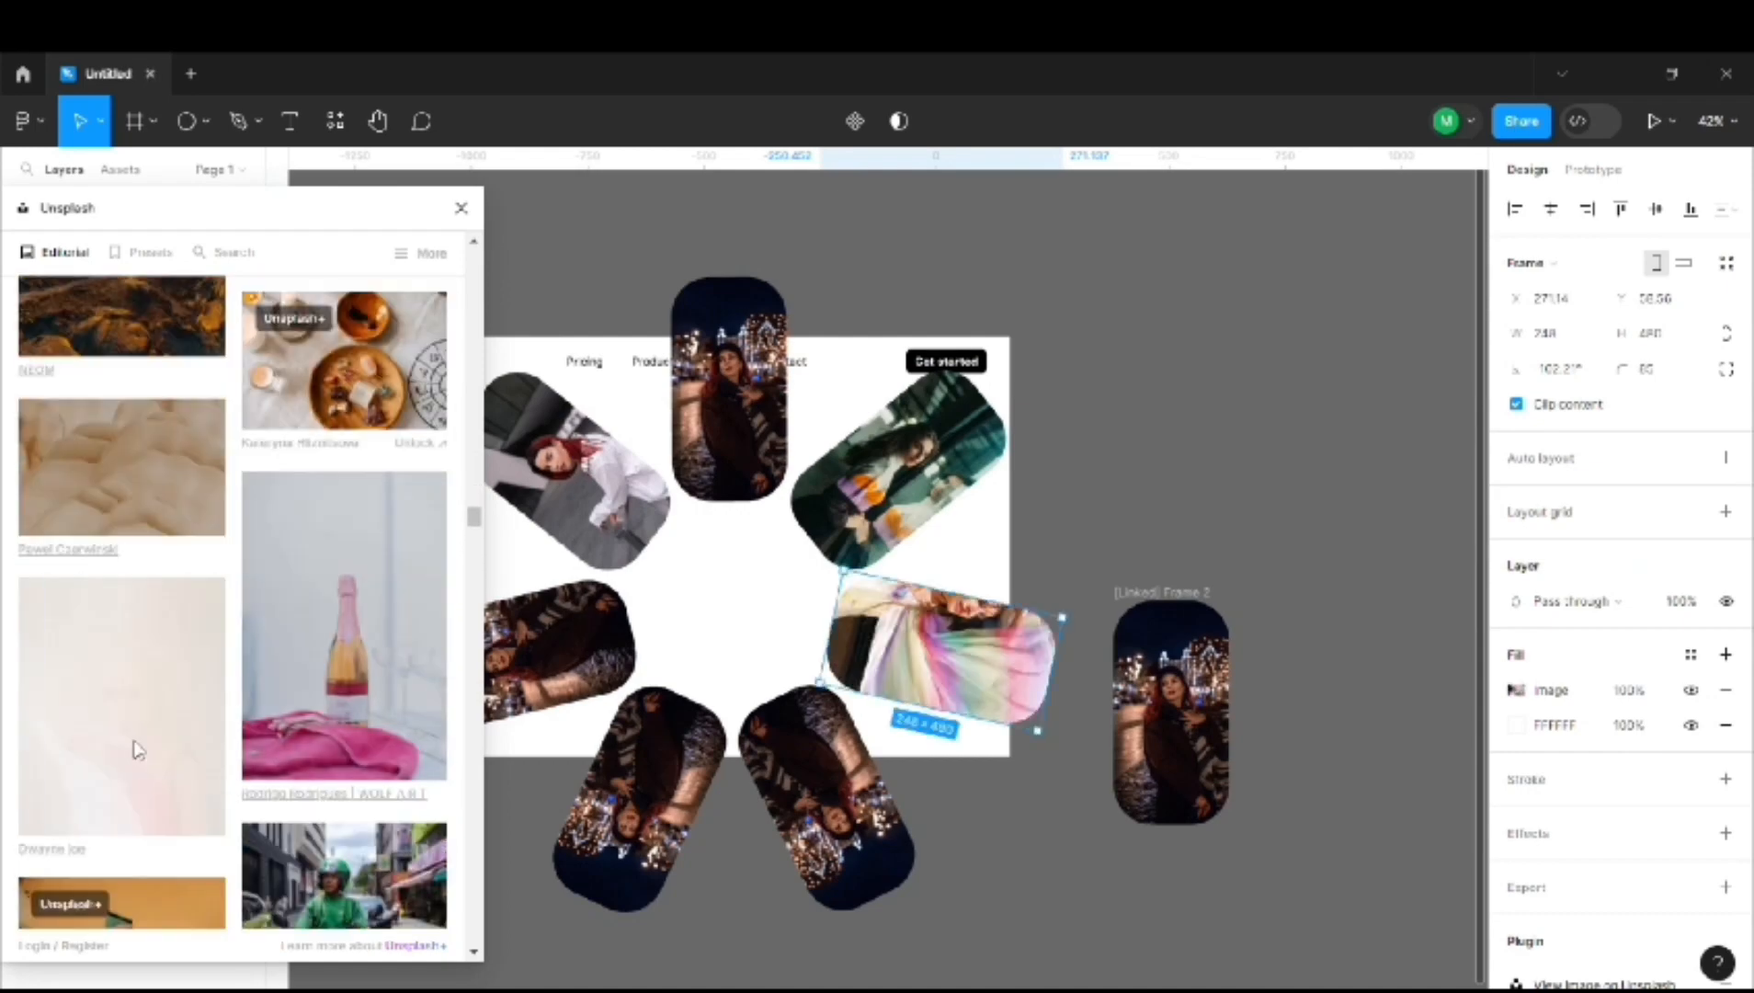
pyautogui.scroll(-10, 276, 735)
pyautogui.click(349, 643)
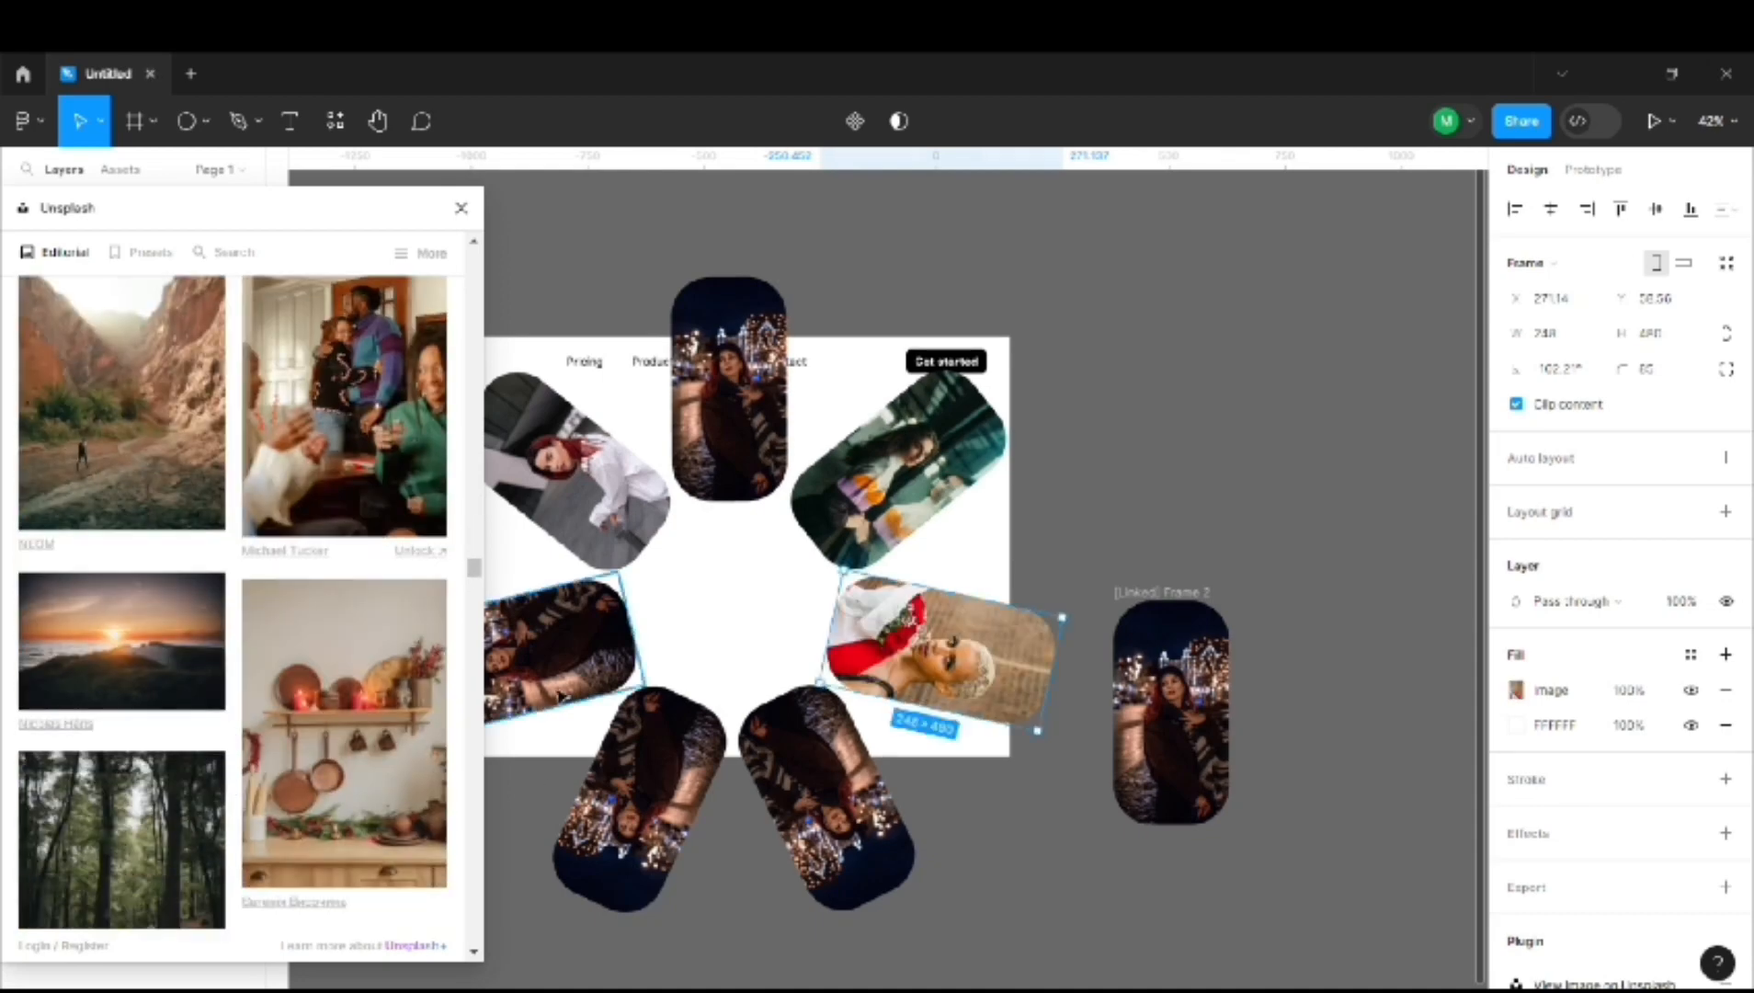
# Select the circle's middle-left image and browse the editorial photos for a new fill.
pyautogui.press('Tab')
pyautogui.scroll(-15, 374, 709)
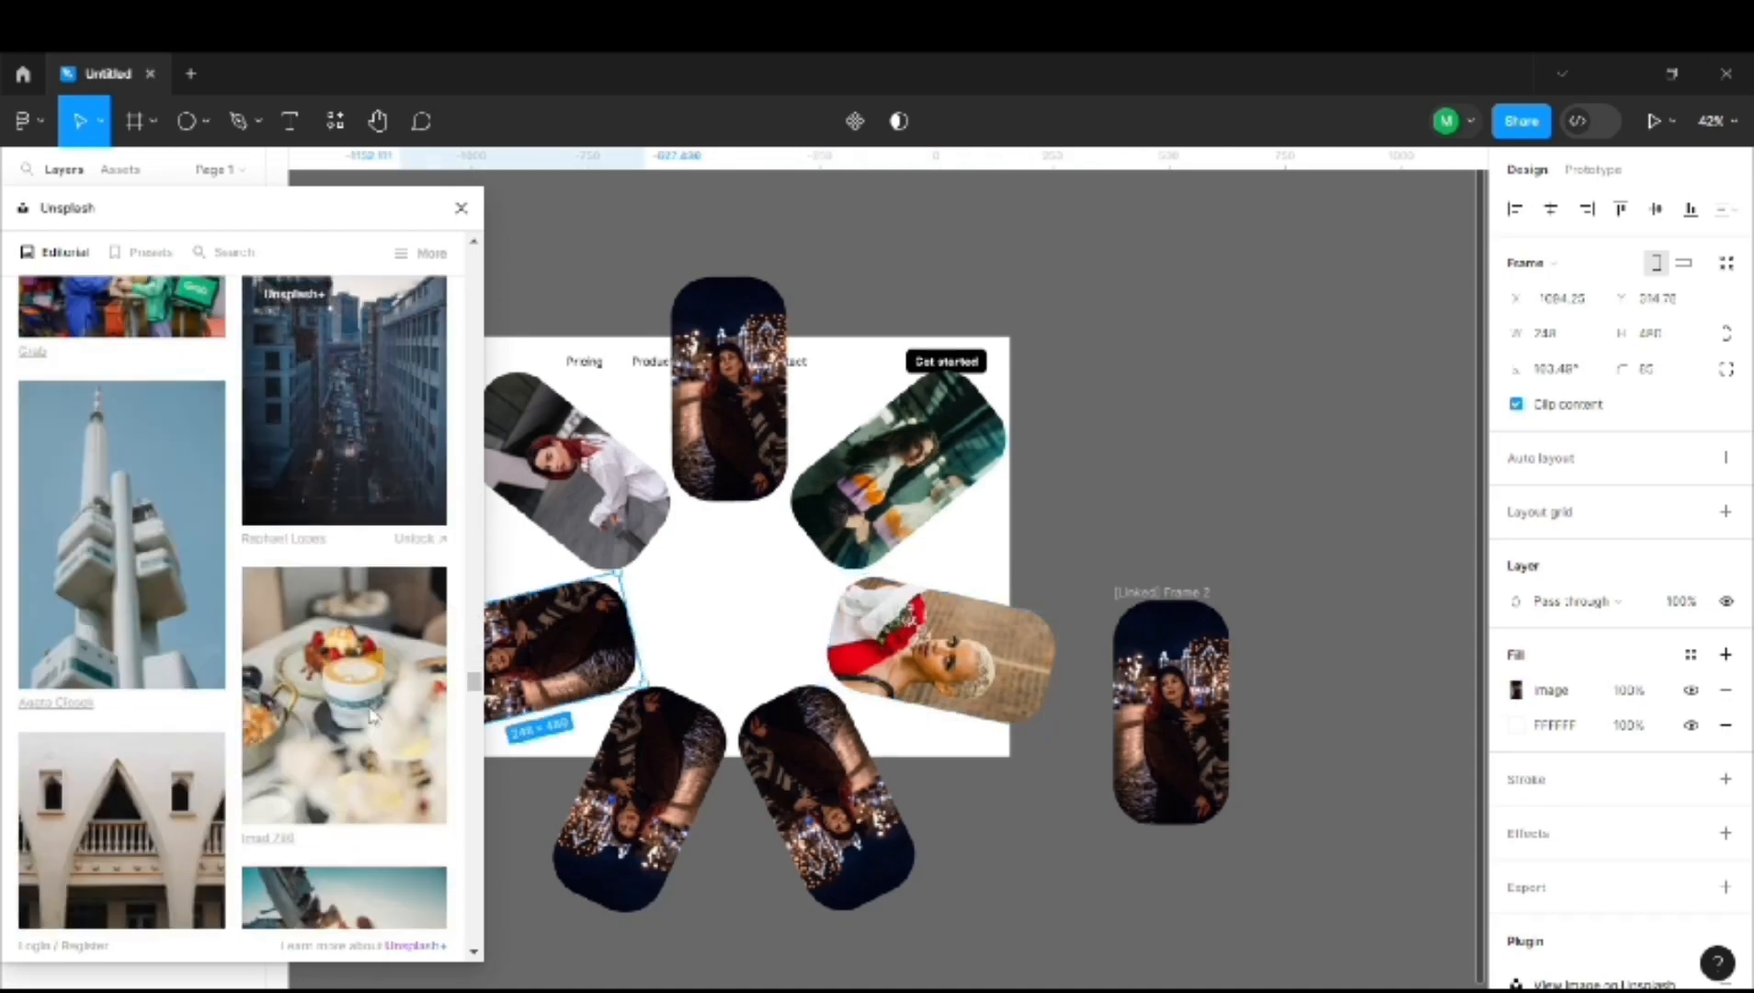